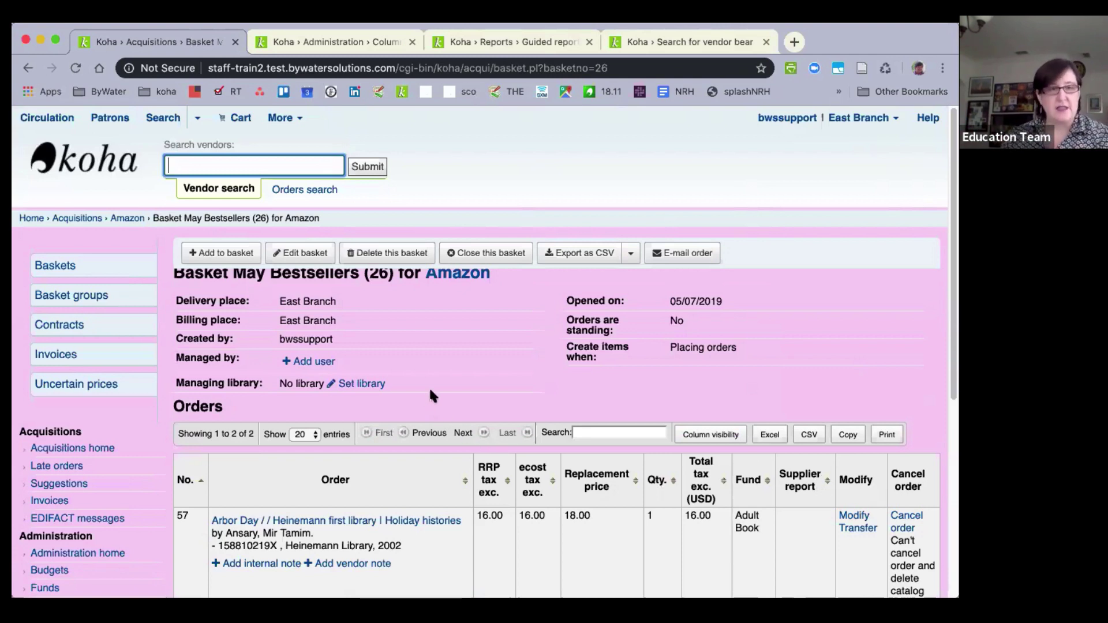
Search existing catalog records for 'ponies' to add an order to the May Bestsellers basket.
{"action": "left_click", "coordinate": [232, 247]}
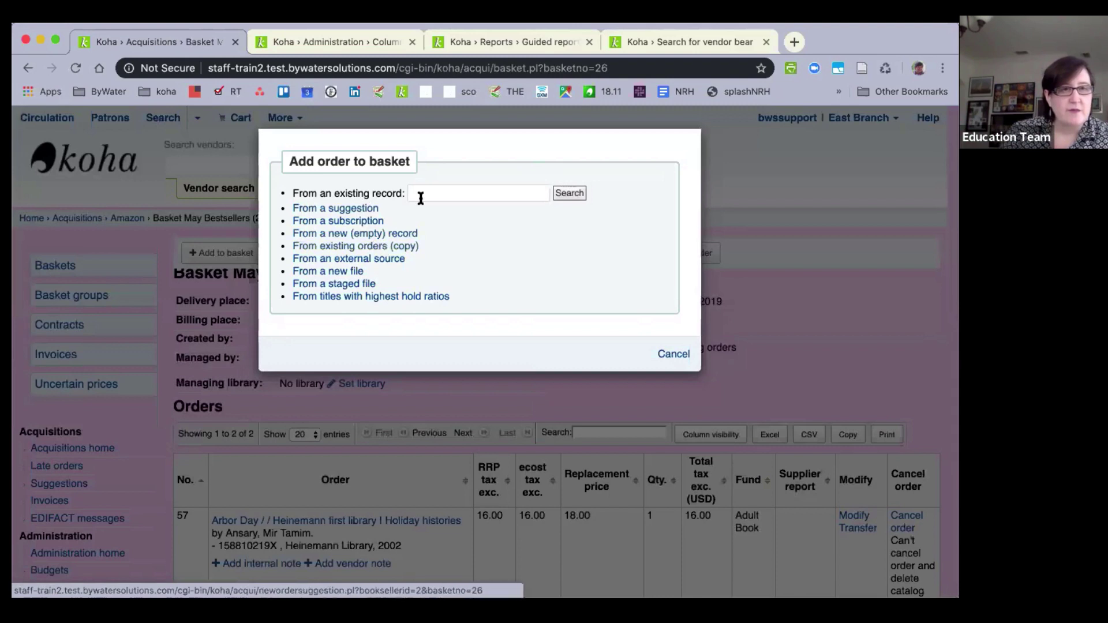
{"action": "left_click", "coordinate": [439, 193]}
{"action": "type", "text": "ponie"}
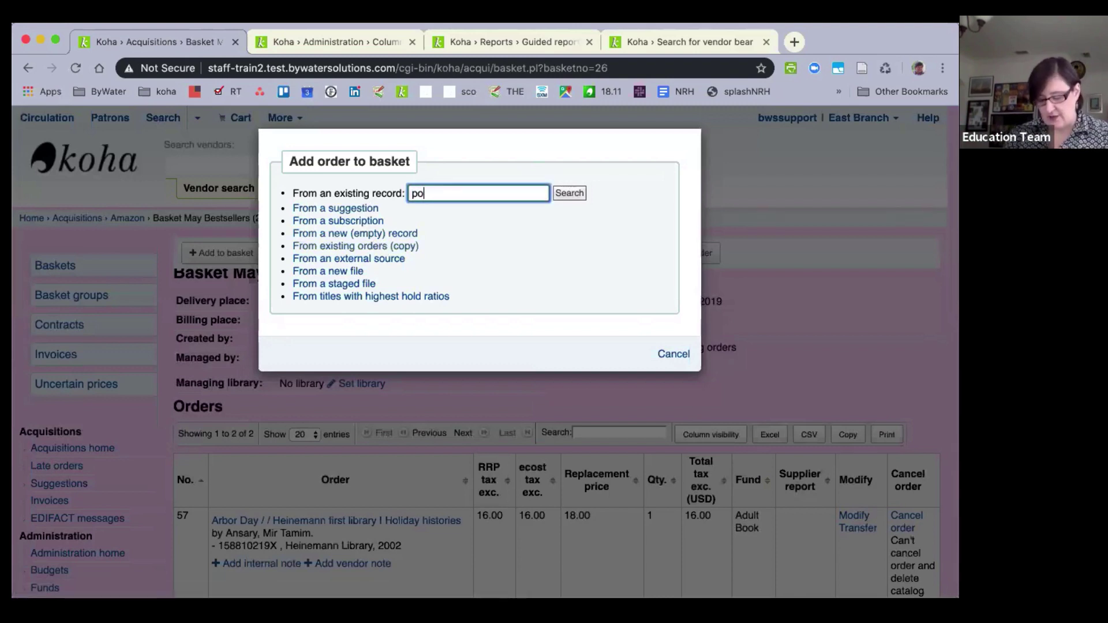
{"action": "type", "text": "s"}
{"action": "key", "text": "Return"}
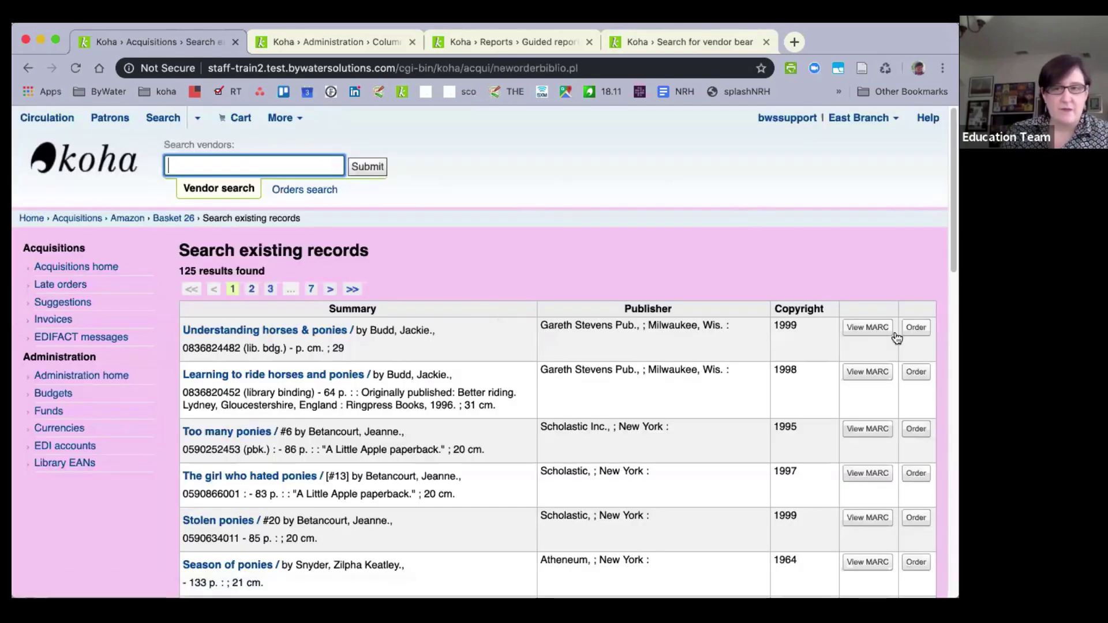
Order the Understanding horses & ponies record and add one item to it.
{"action": "left_click", "coordinate": [918, 336]}
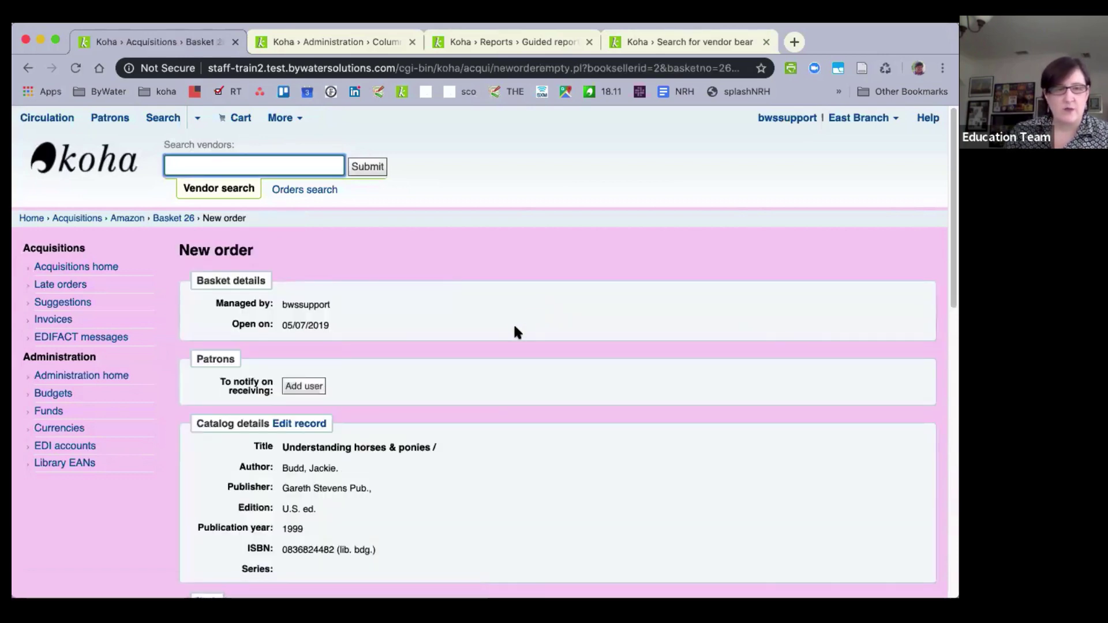
{"action": "scroll", "coordinate": [477, 301], "scroll_direction": "down", "scroll_amount": 5}
{"action": "scroll", "coordinate": [477, 306], "scroll_direction": "down", "scroll_amount": 8}
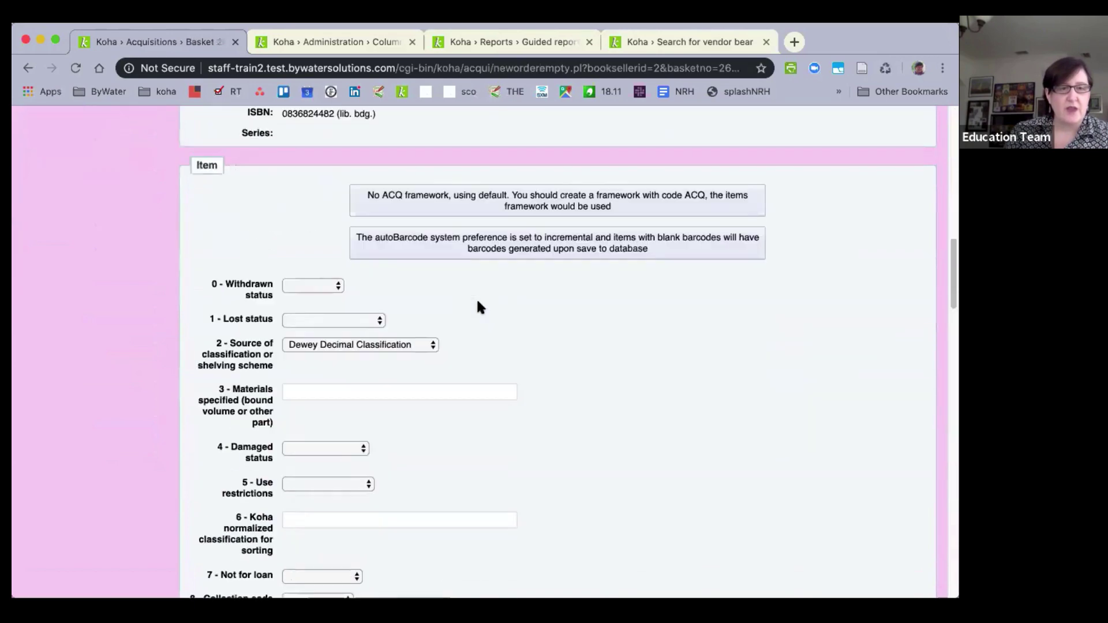
{"action": "scroll", "coordinate": [485, 296], "scroll_direction": "down", "scroll_amount": 15}
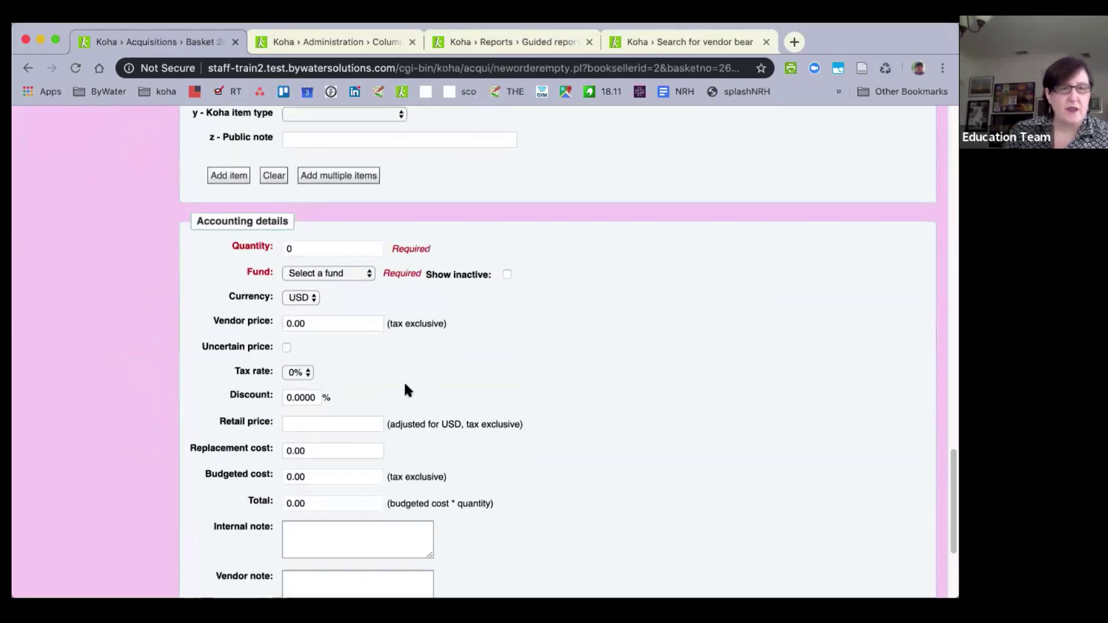
{"action": "left_click", "coordinate": [314, 324]}
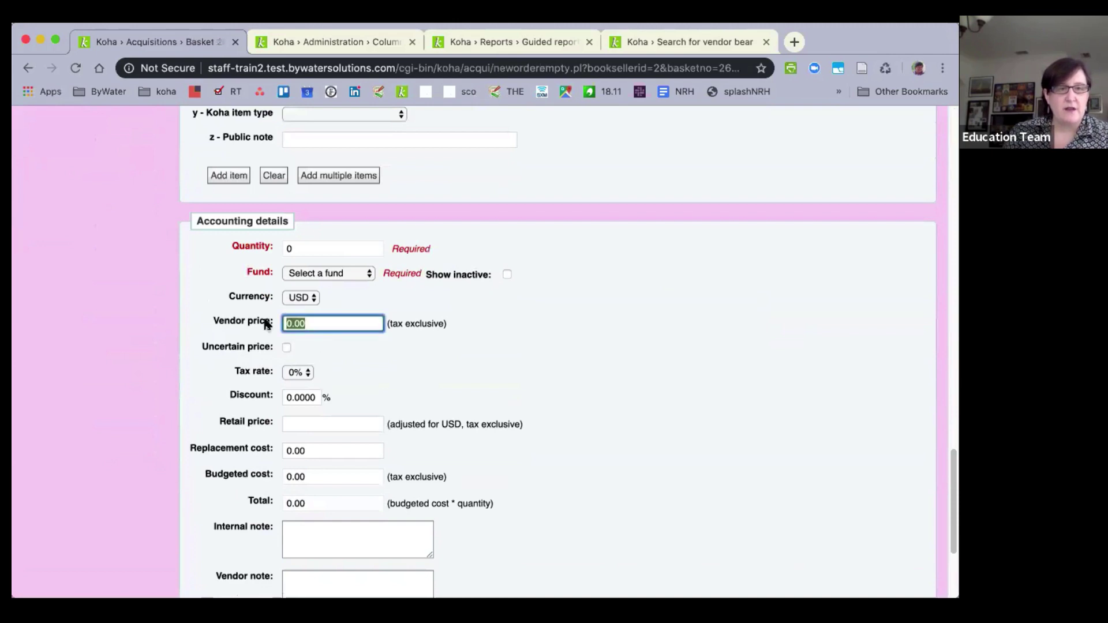
{"action": "left_click", "coordinate": [223, 175]}
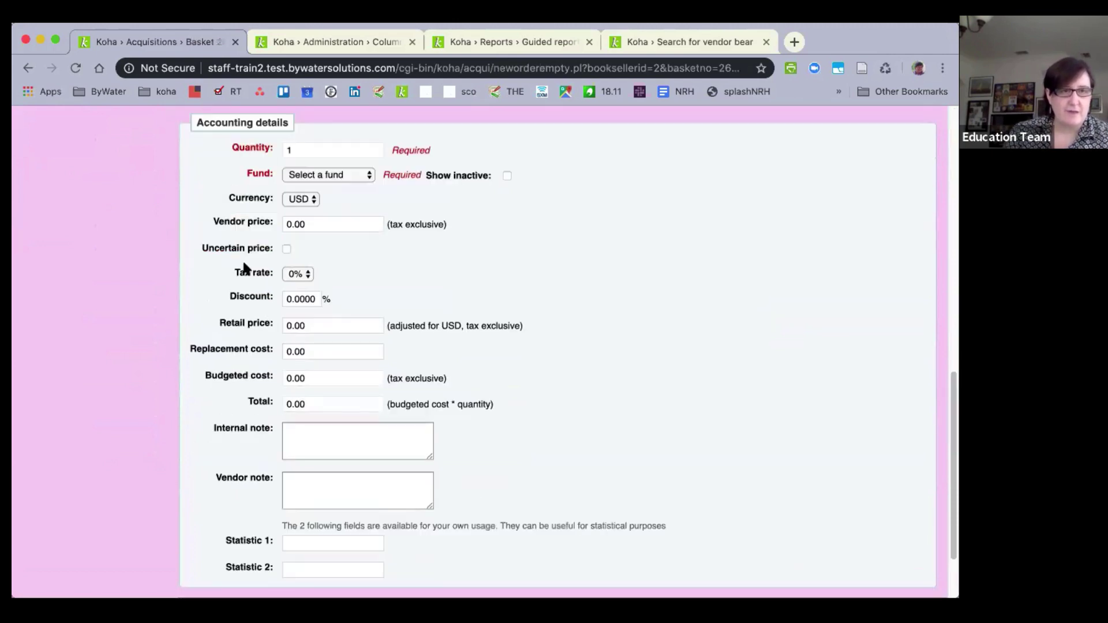
Enter vendor price 12.52, retail price 19.99 and replacement cost 25.00.
{"action": "left_click", "coordinate": [314, 224]}
{"action": "type", "text": "1"}
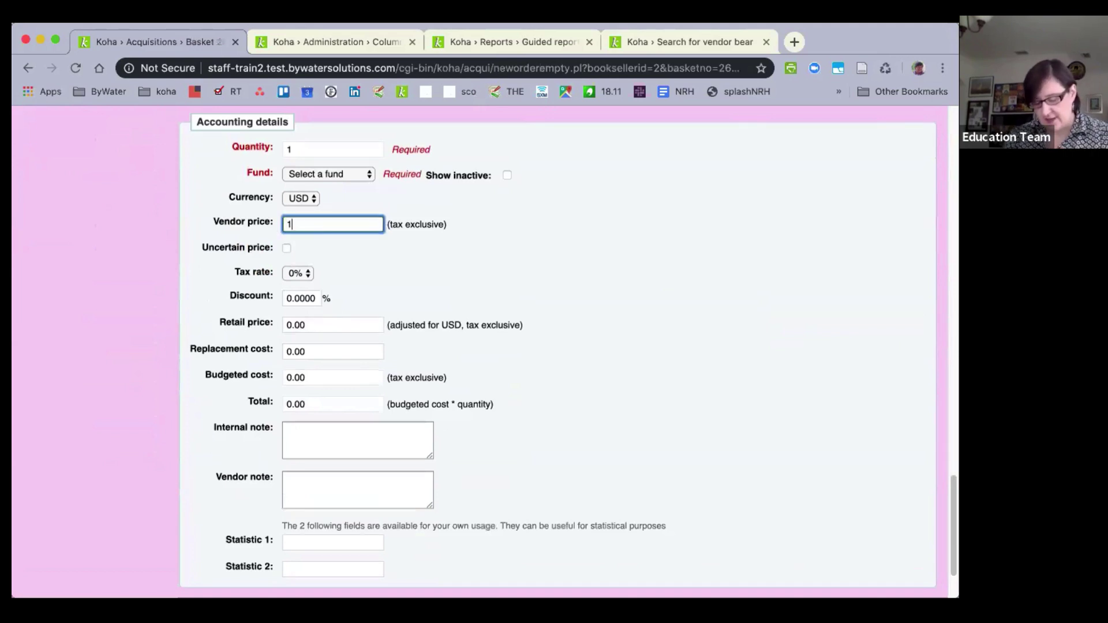
{"action": "type", "text": "2."}
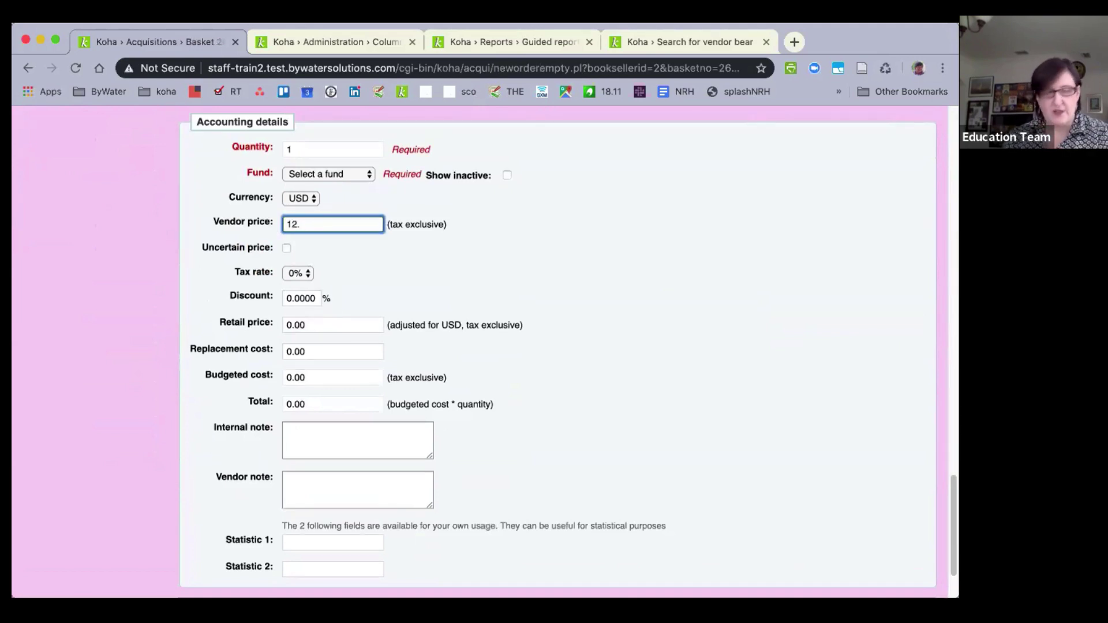
{"action": "type", "text": "52"}
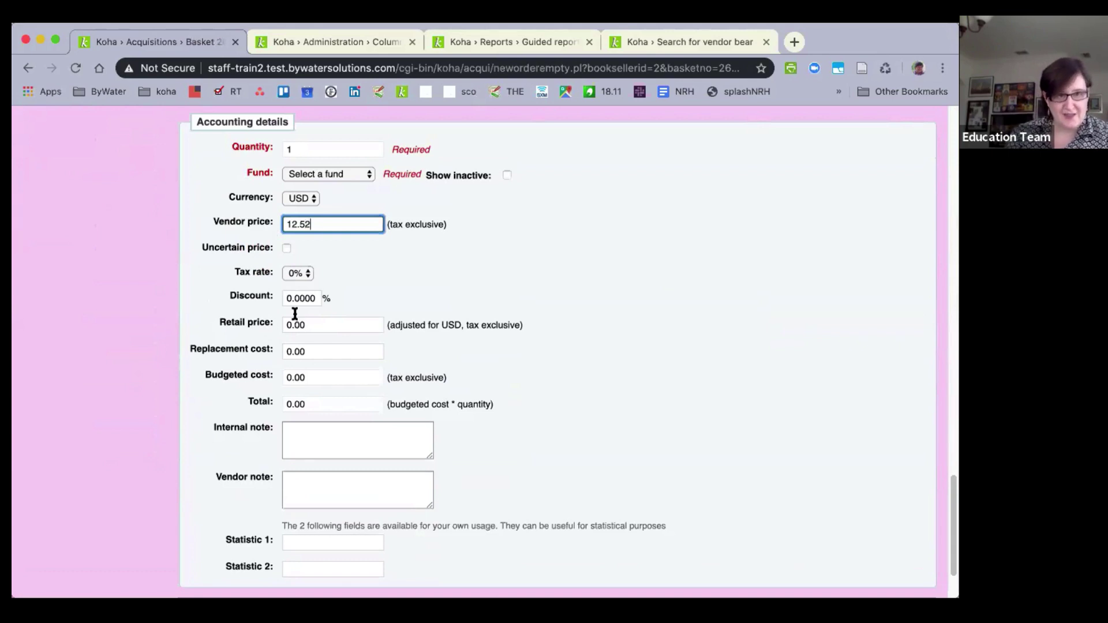
{"action": "left_click", "coordinate": [262, 321]}
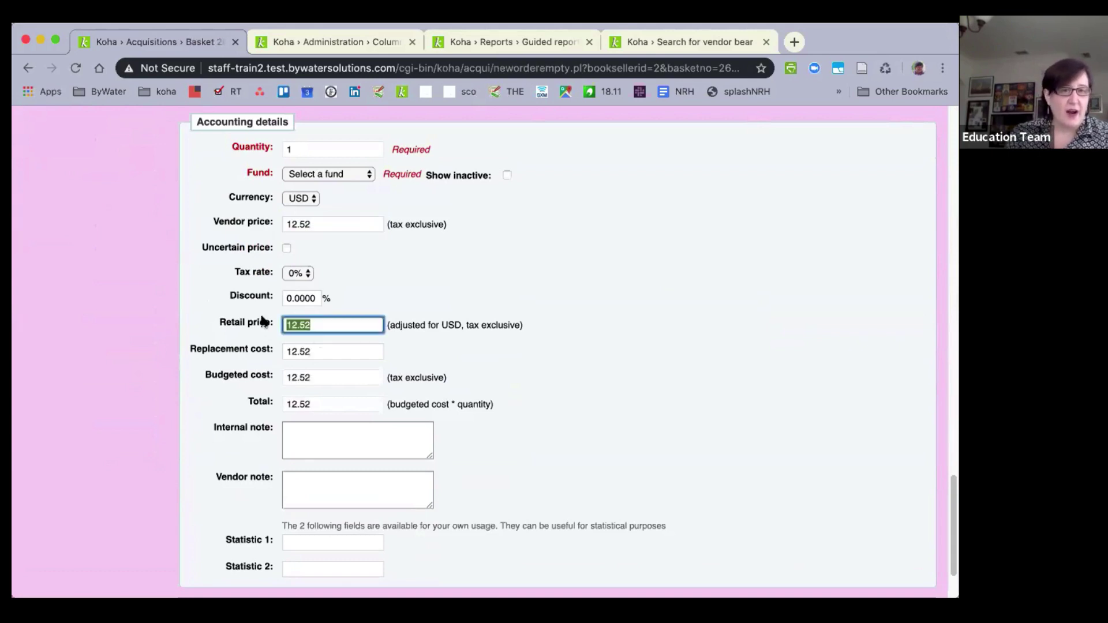
{"action": "type", "text": "19"}
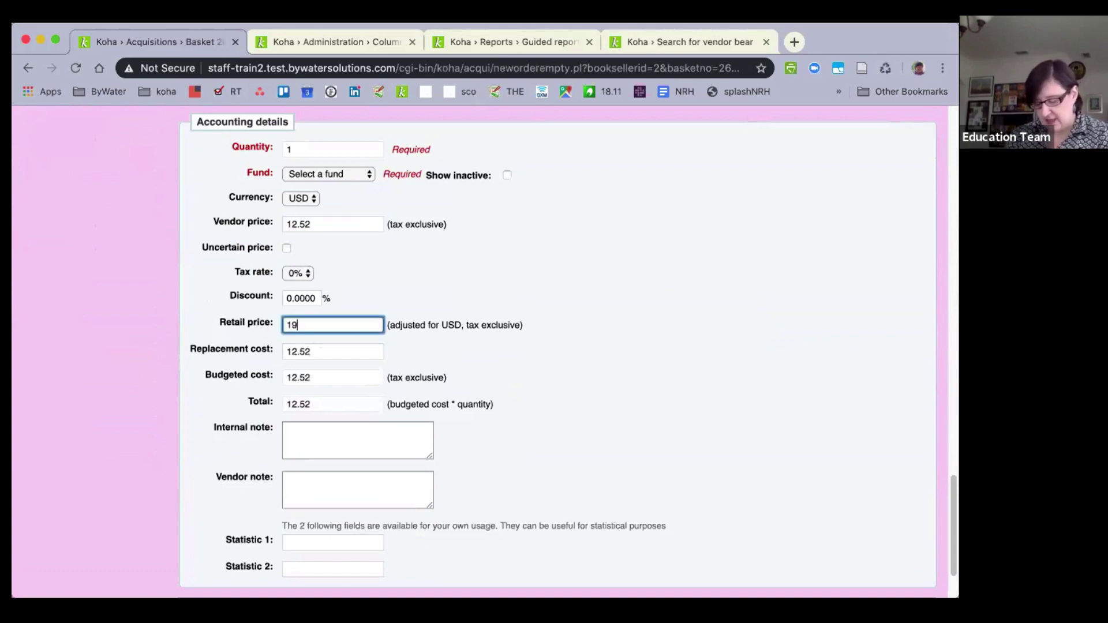
{"action": "type", "text": ".99"}
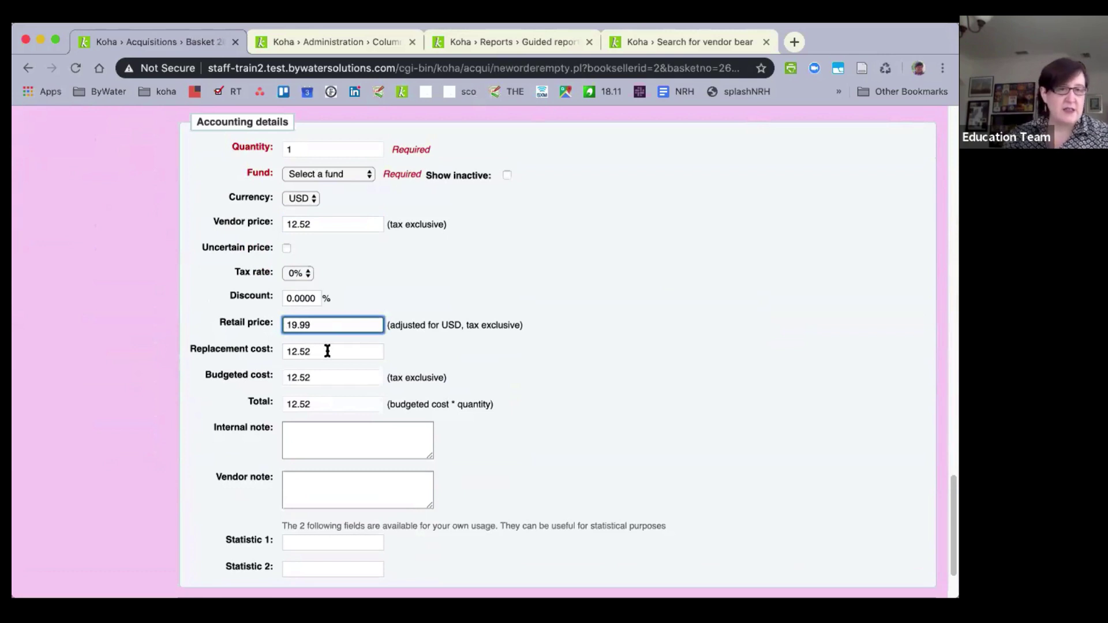
{"action": "left_click_drag", "start_coordinate": [327, 351], "coordinate": [262, 353]}
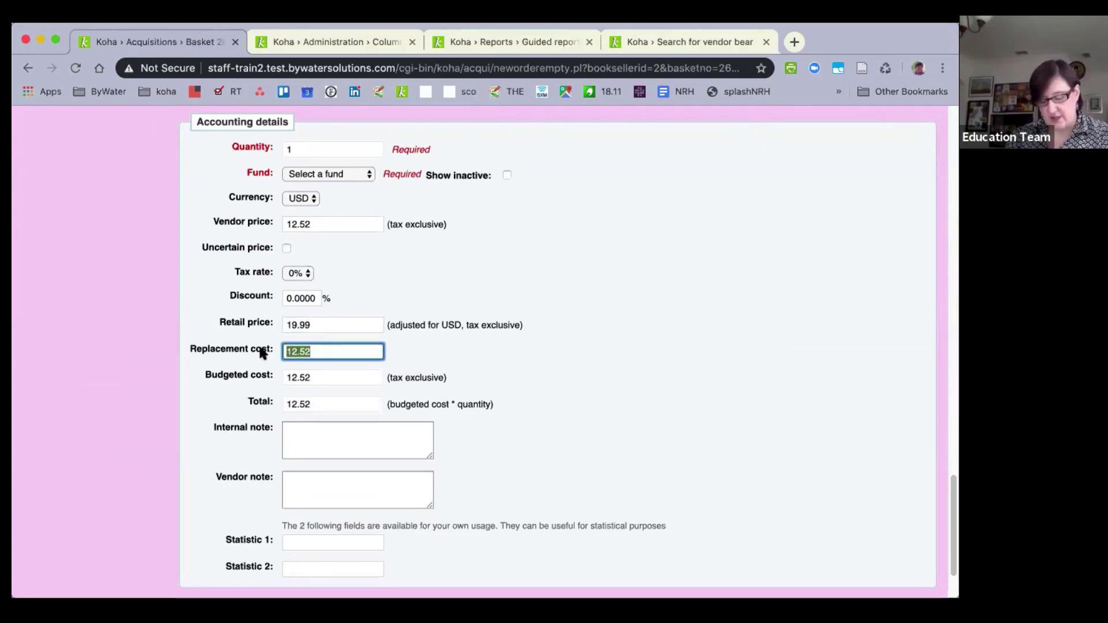
{"action": "type", "text": "25.00"}
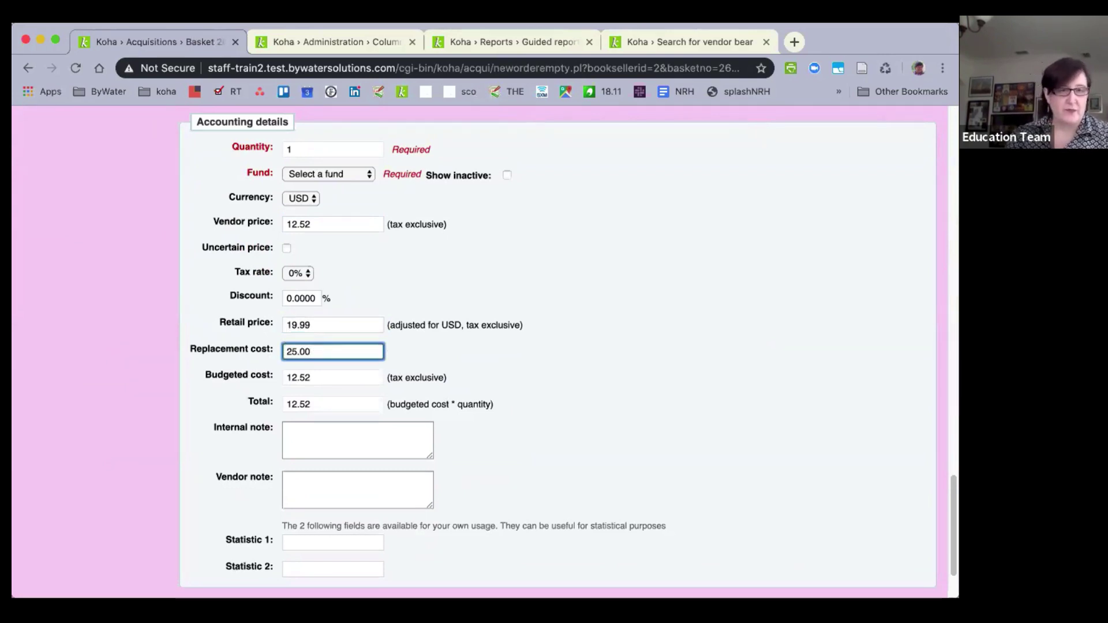
{"action": "left_click", "coordinate": [621, 355]}
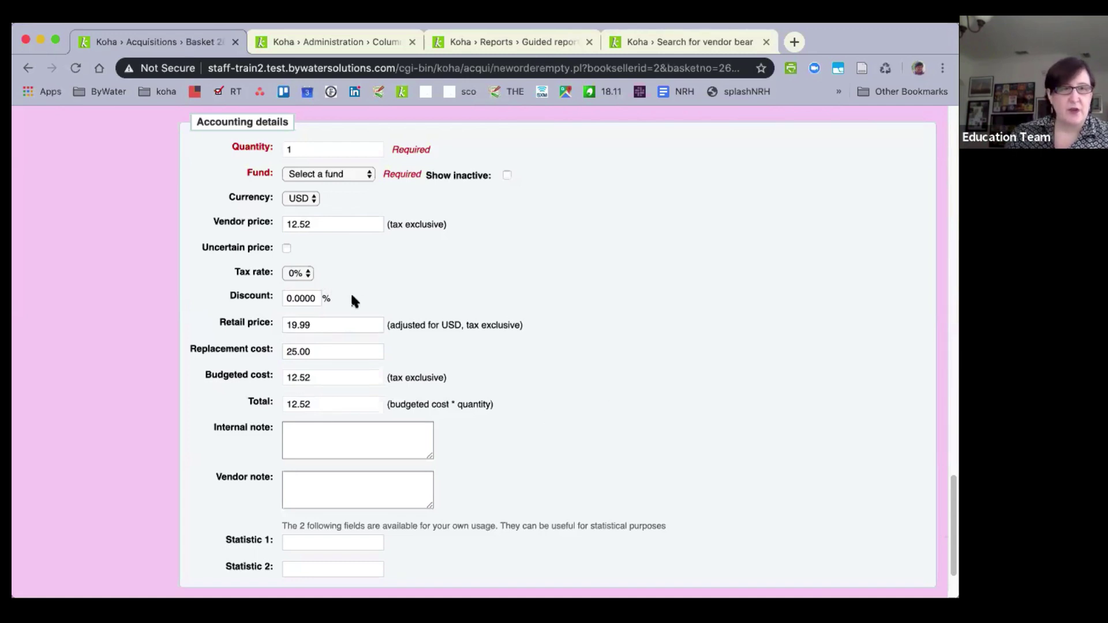
Attempt to save the new order, then return to the order form to fix it.
{"action": "scroll", "coordinate": [351, 292], "scroll_direction": "up", "scroll_amount": 8}
{"action": "scroll", "coordinate": [351, 297], "scroll_direction": "down", "scroll_amount": 5}
{"action": "scroll", "coordinate": [351, 292], "scroll_direction": "down", "scroll_amount": 5}
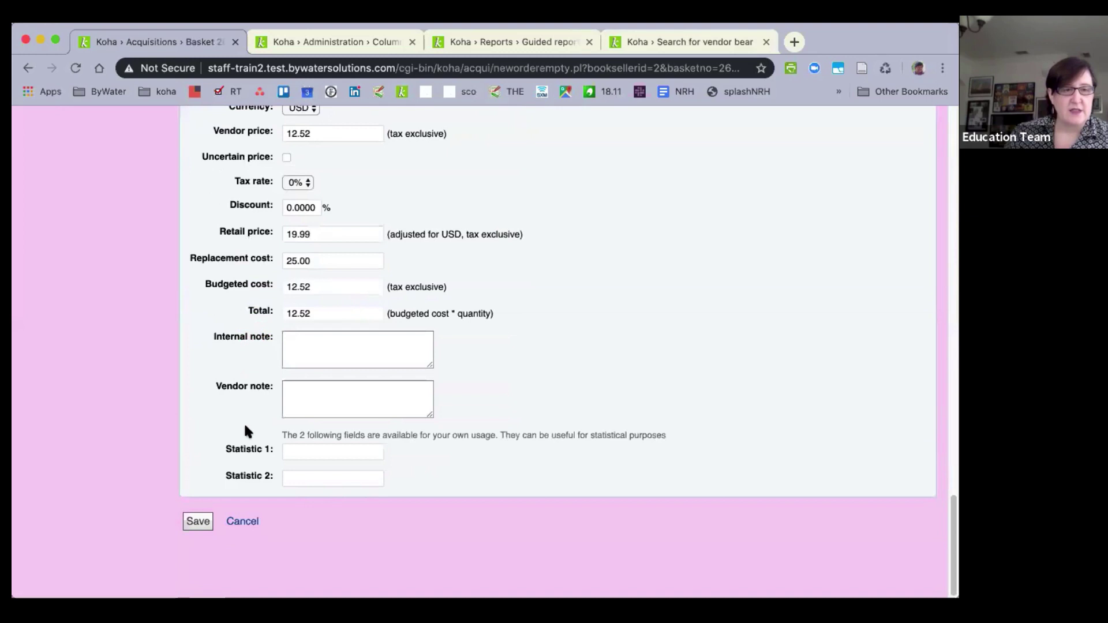
{"action": "left_click", "coordinate": [198, 521]}
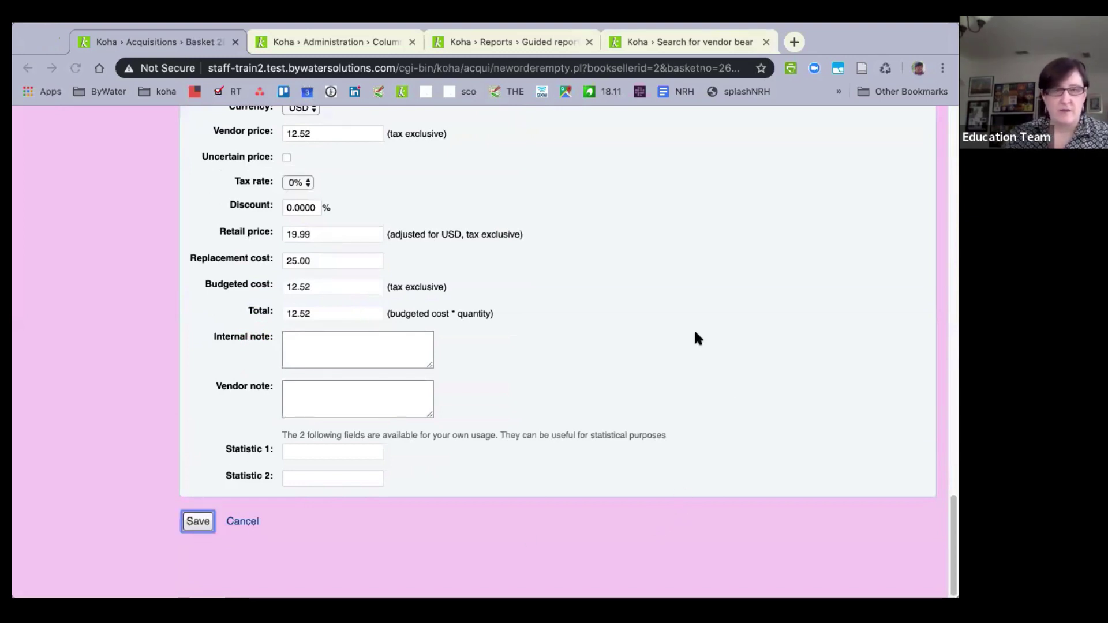
{"action": "left_click", "coordinate": [580, 324]}
Charge the order to the Youth Department fund and save it.
{"action": "scroll", "coordinate": [580, 323], "scroll_direction": "up", "scroll_amount": 4}
{"action": "left_click", "coordinate": [313, 286]}
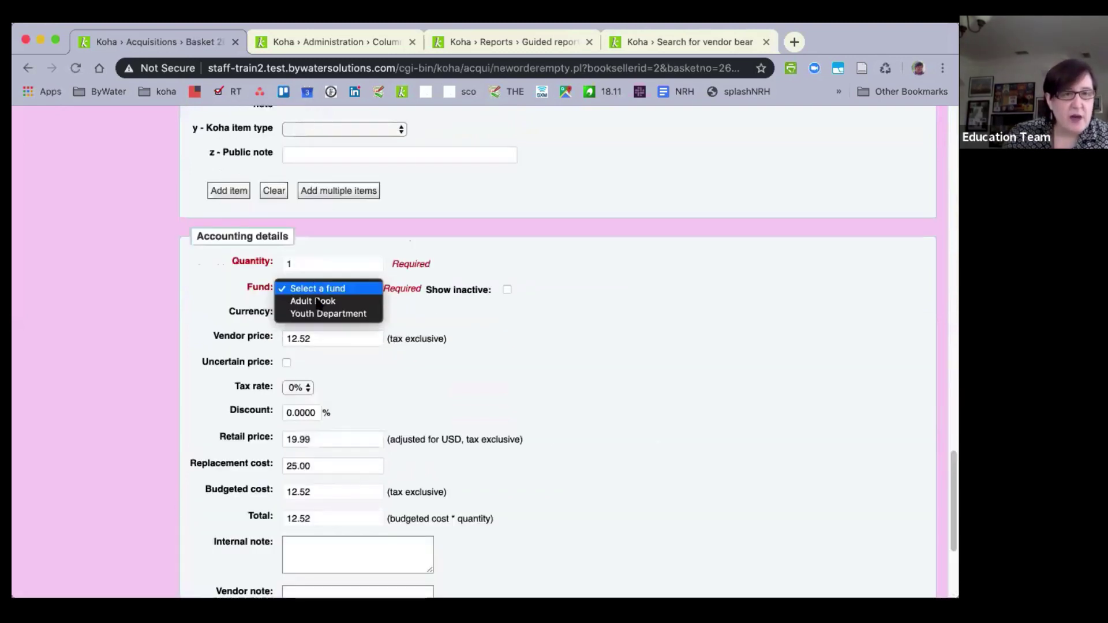
{"action": "left_click", "coordinate": [309, 312]}
{"action": "scroll", "coordinate": [218, 479], "scroll_direction": "down", "scroll_amount": 5}
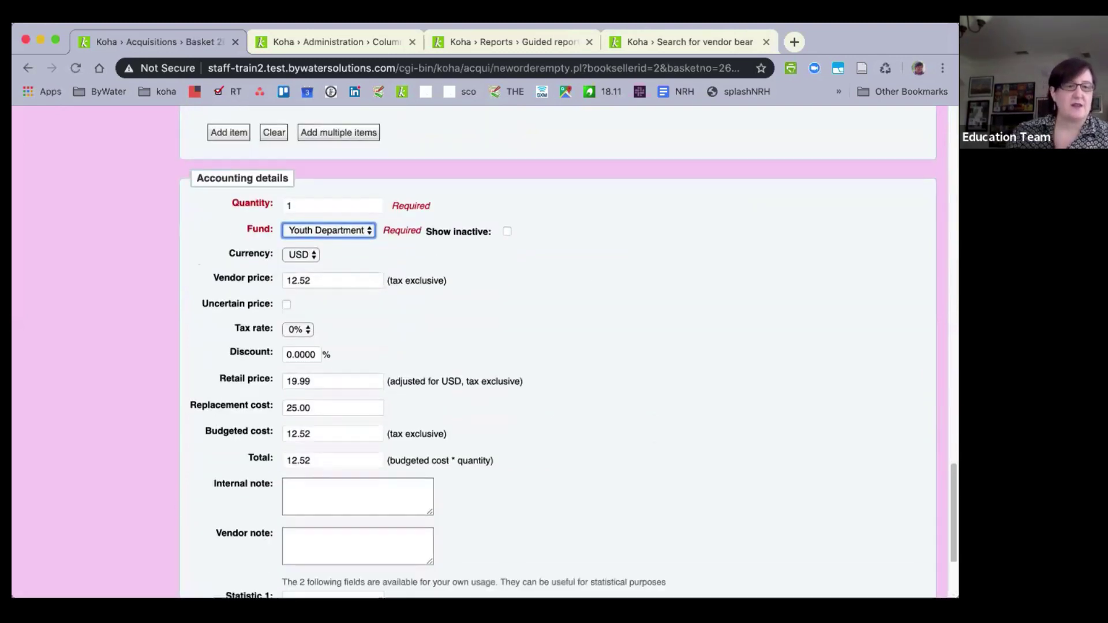
{"action": "left_click", "coordinate": [198, 587]}
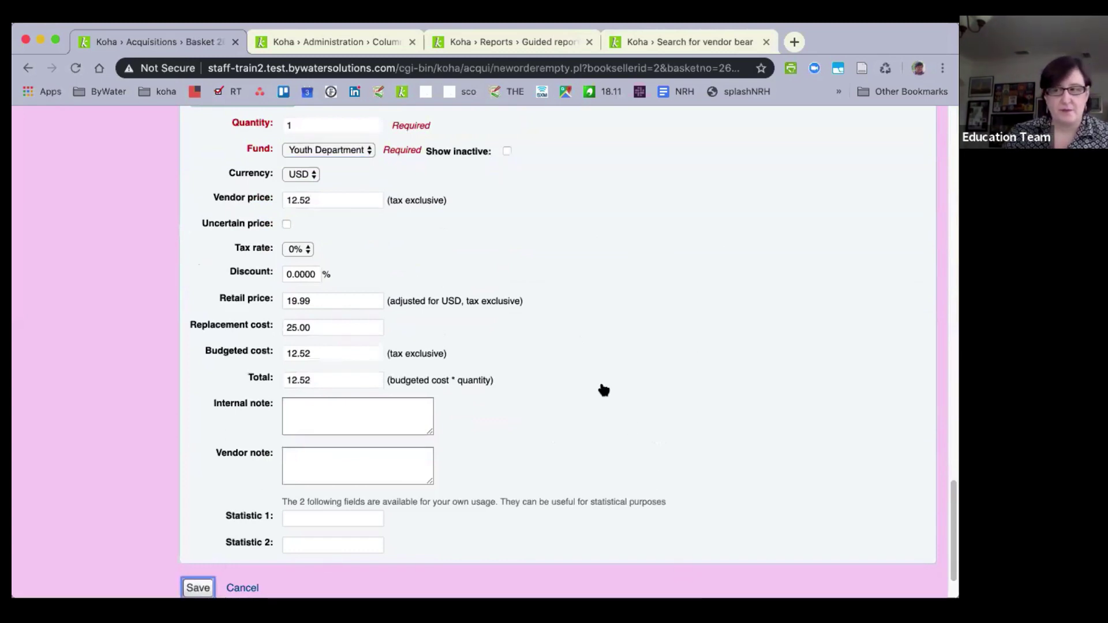
{"action": "key", "text": "Return"}
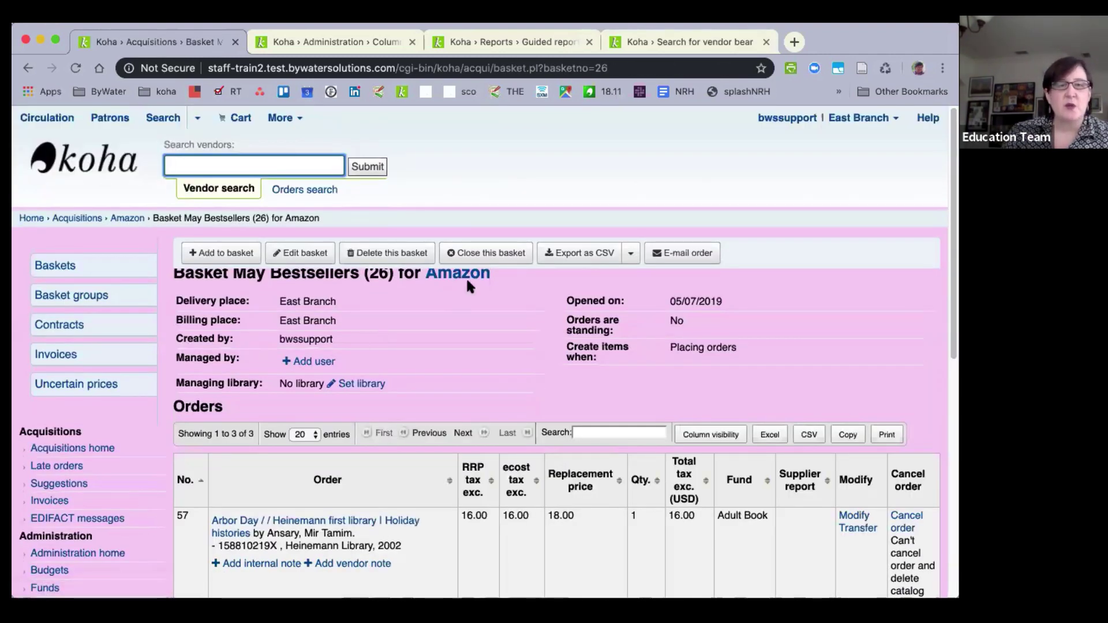
Close the May Bestsellers basket.
{"action": "left_click", "coordinate": [476, 255]}
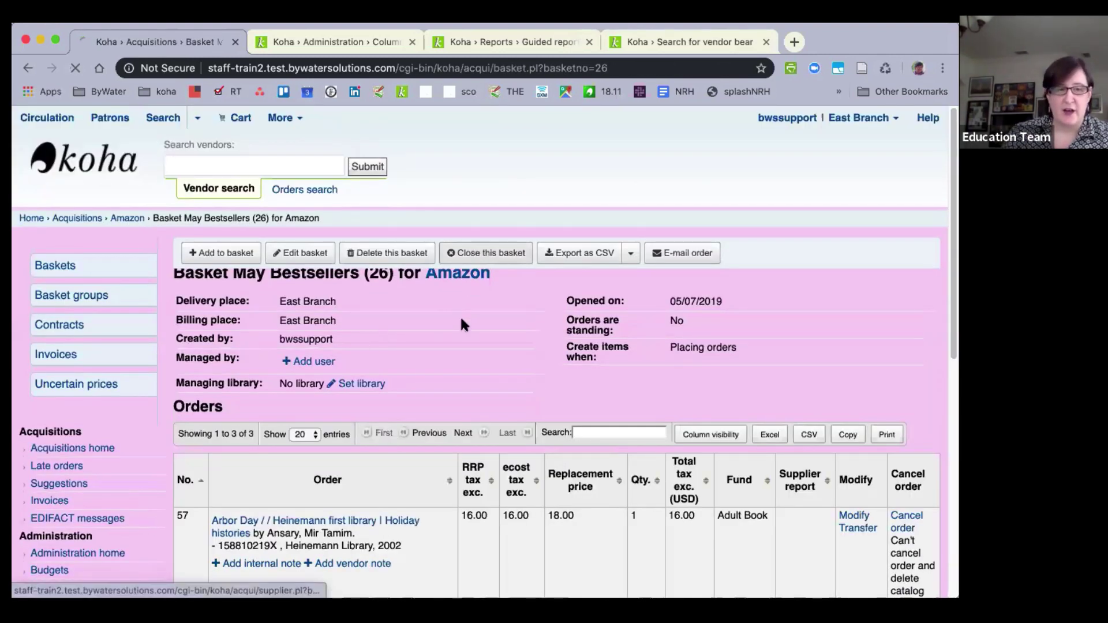
{"action": "scroll", "coordinate": [461, 324], "scroll_direction": "down", "scroll_amount": 7}
{"action": "scroll", "coordinate": [459, 315], "scroll_direction": "up", "scroll_amount": 6}
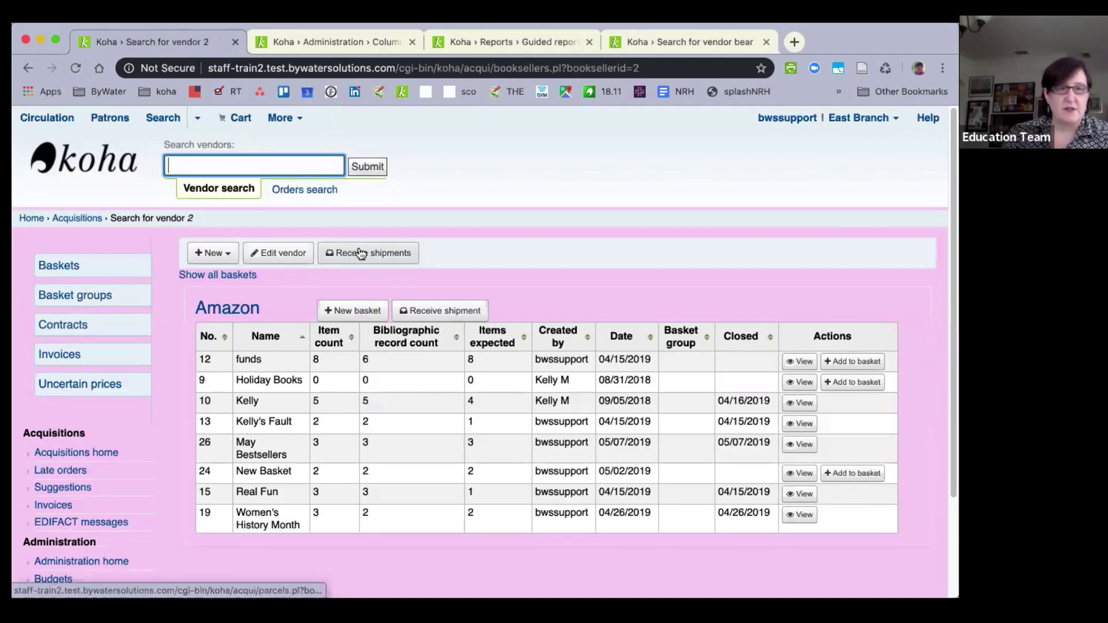
Start receiving an Amazon shipment with vendor invoice 12345.
{"action": "left_click", "coordinate": [332, 255]}
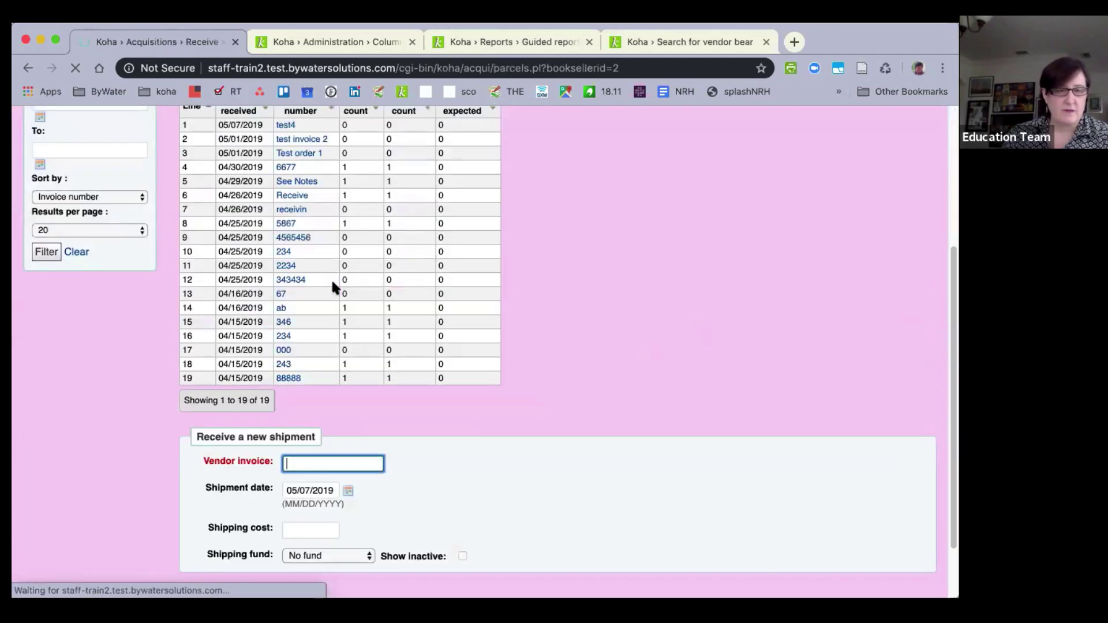
{"action": "type", "text": "12345"}
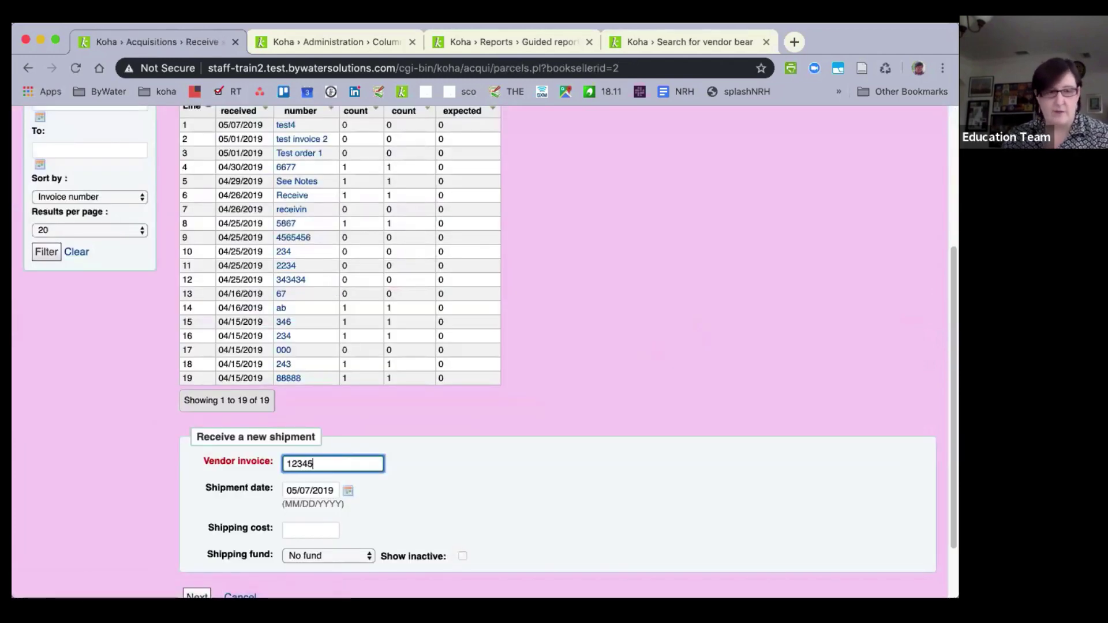
{"action": "scroll", "coordinate": [253, 582], "scroll_direction": "down", "scroll_amount": 1}
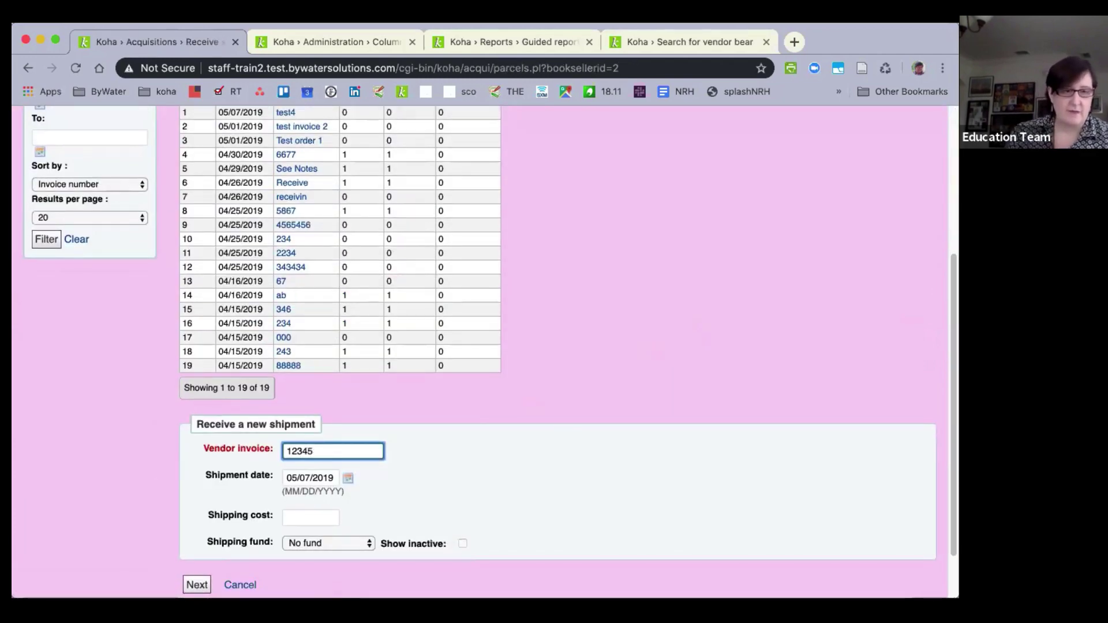
{"action": "left_click", "coordinate": [197, 584]}
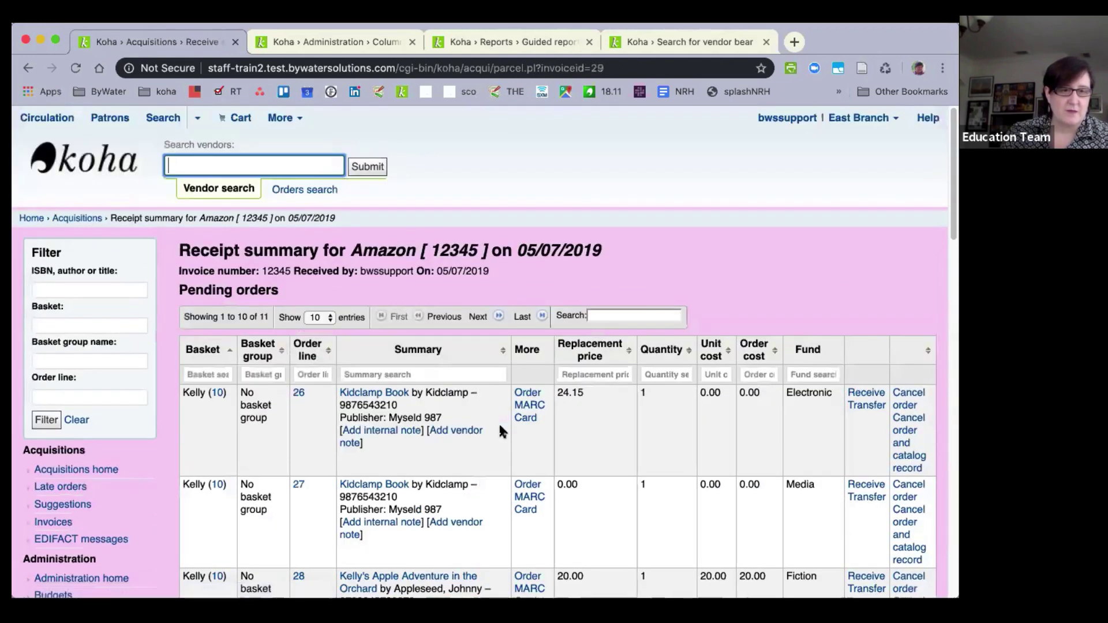
Open the receive form for order #60, Understanding horses & ponies, from the receipt summary.
{"action": "scroll", "coordinate": [499, 425], "scroll_direction": "down", "scroll_amount": 20}
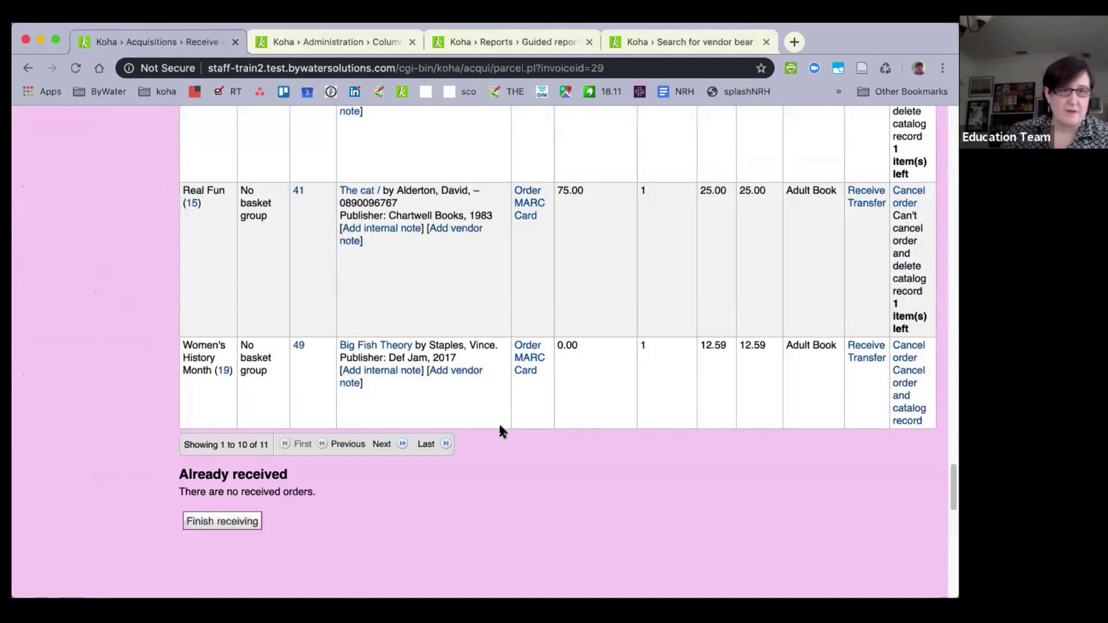
{"action": "scroll", "coordinate": [488, 427], "scroll_direction": "up", "scroll_amount": 3}
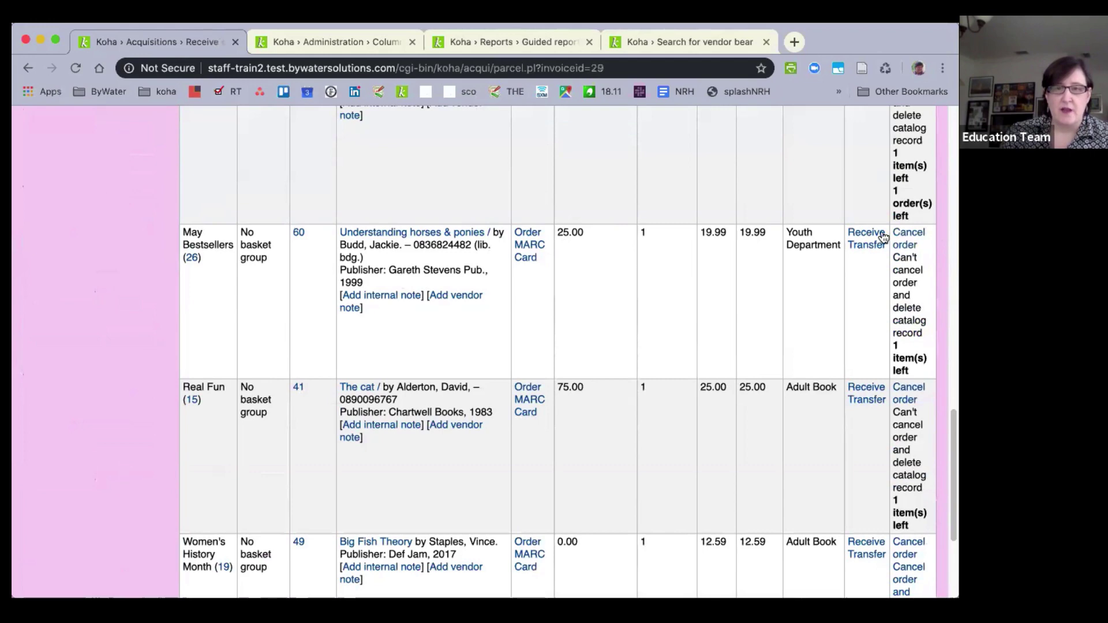
{"action": "left_click", "coordinate": [861, 234]}
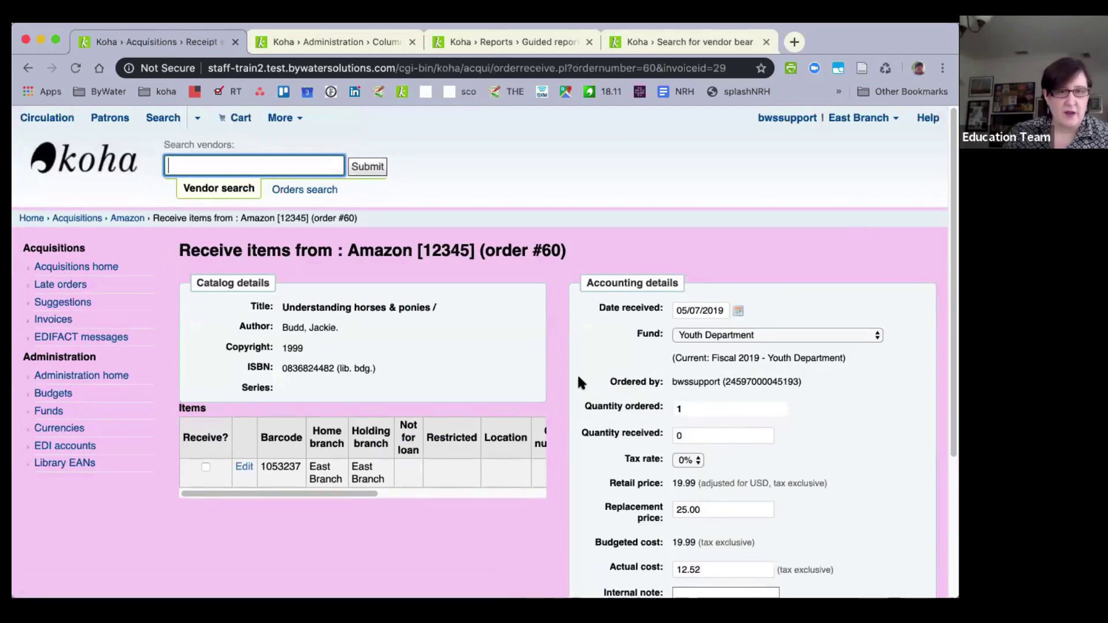
Receive the East Branch item (quantity 1), save, and review the 10 remaining pending orders.
{"action": "scroll", "coordinate": [577, 373], "scroll_direction": "down", "scroll_amount": 3}
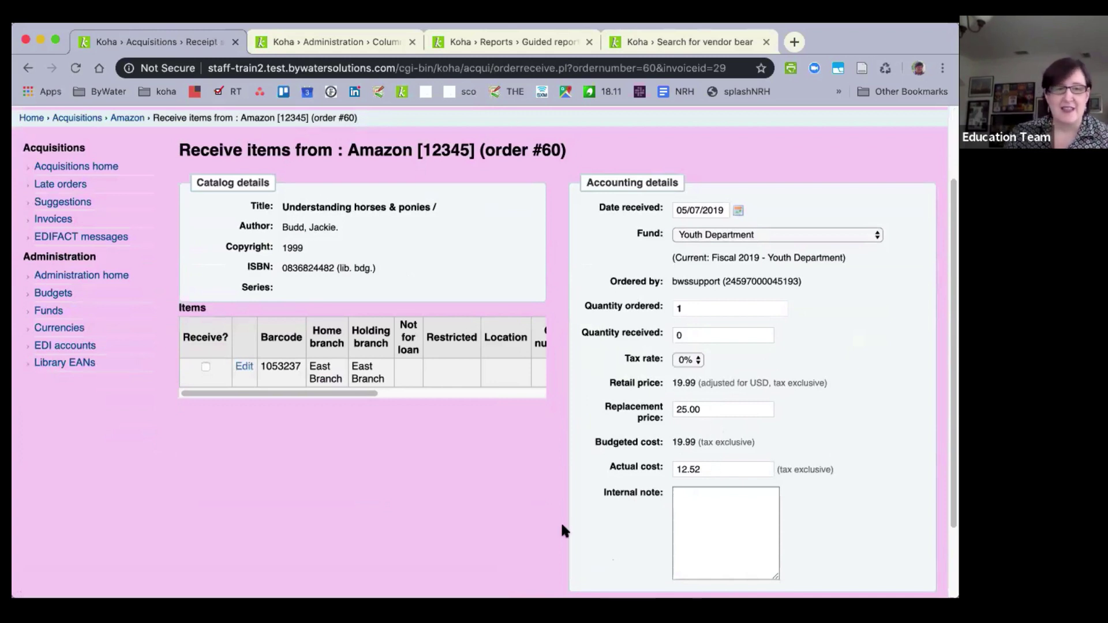
{"action": "left_click", "coordinate": [205, 367]}
{"action": "scroll", "coordinate": [209, 365], "scroll_direction": "down", "scroll_amount": 3}
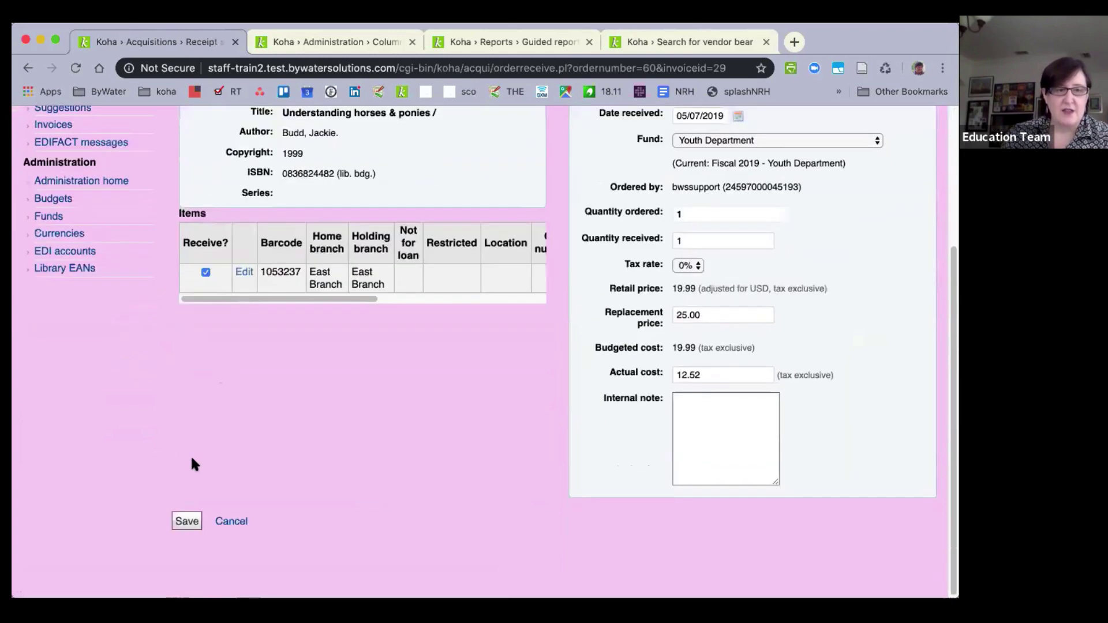
{"action": "left_click", "coordinate": [177, 524]}
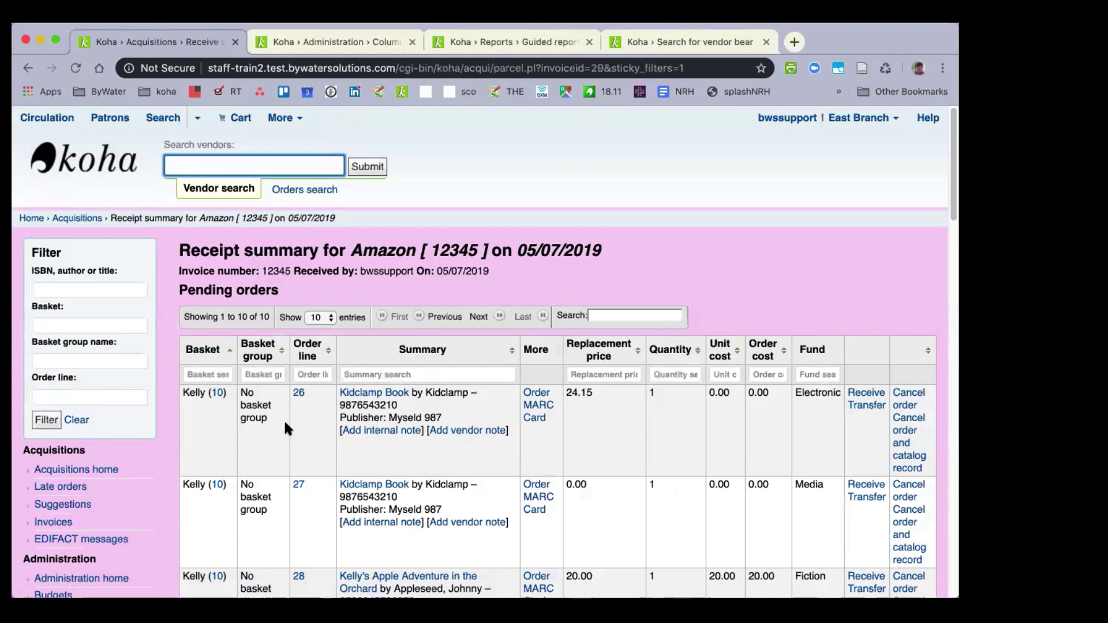
{"action": "scroll", "coordinate": [285, 425], "scroll_direction": "down", "scroll_amount": 5}
{"action": "scroll", "coordinate": [285, 426], "scroll_direction": "down", "scroll_amount": 8}
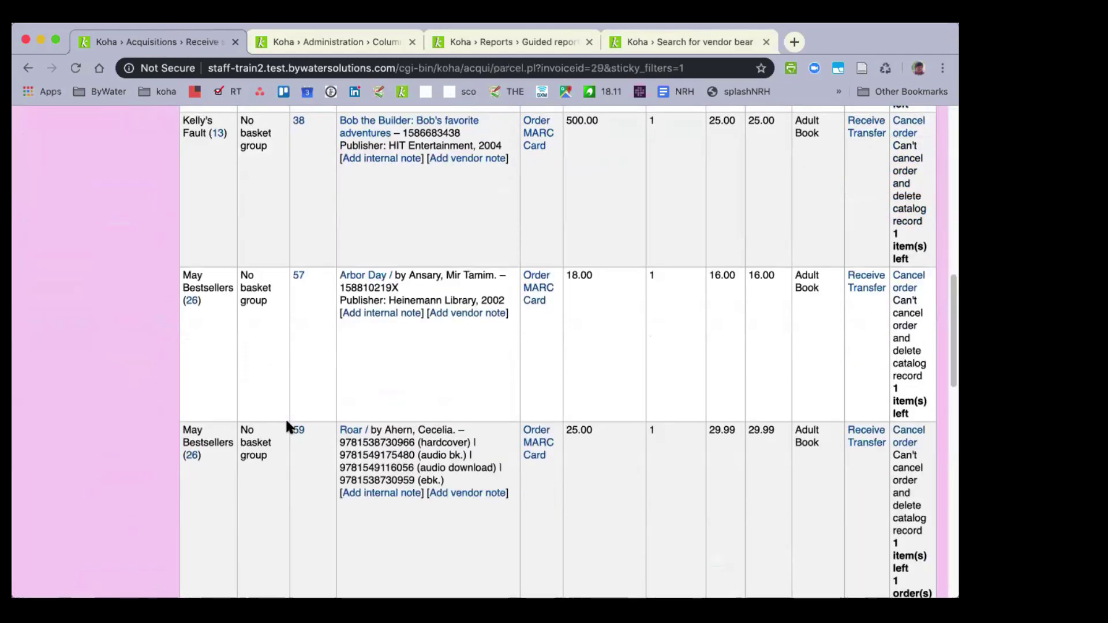
{"action": "scroll", "coordinate": [289, 426], "scroll_direction": "down", "scroll_amount": 3}
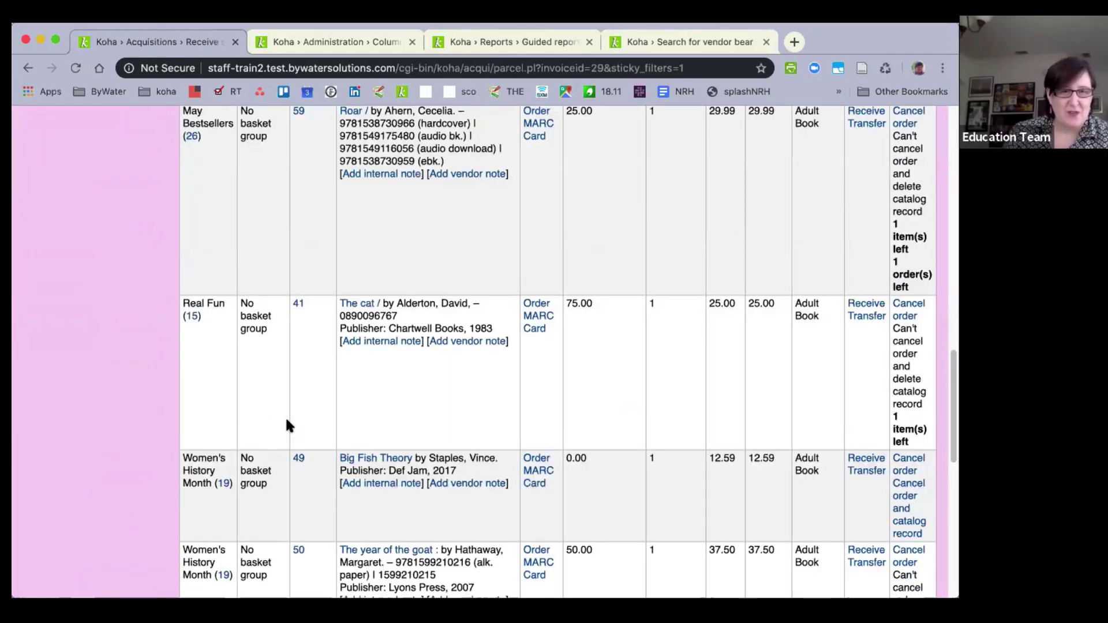
{"action": "scroll", "coordinate": [289, 426], "scroll_direction": "up", "scroll_amount": 17}
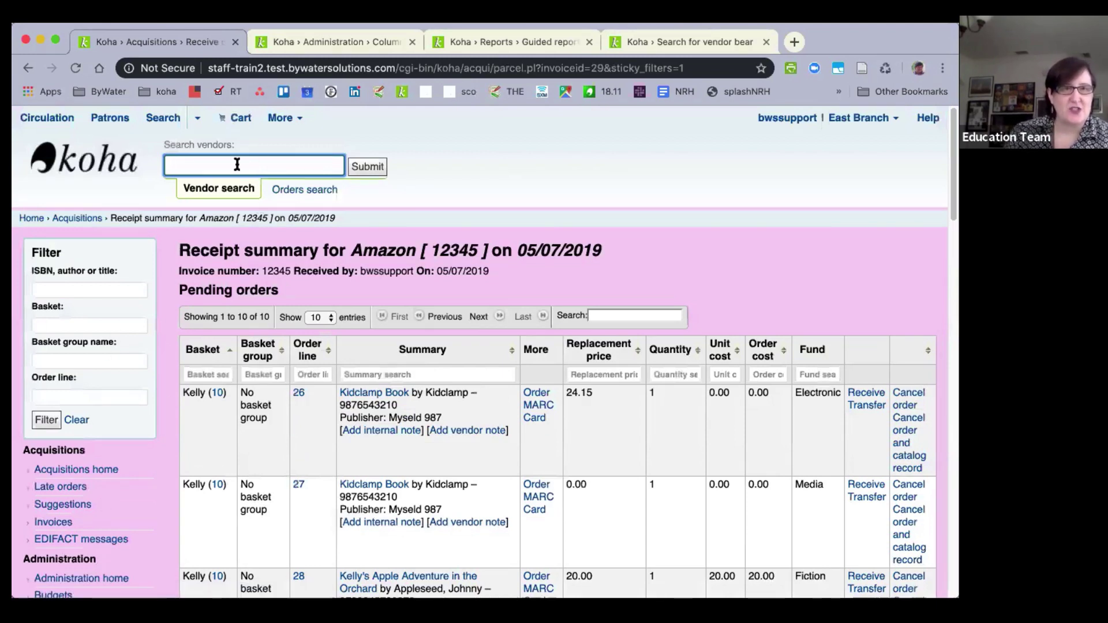
Search the catalog for 'understanding ponies' in the second tab and review the holdings.
{"action": "left_click", "coordinate": [333, 46]}
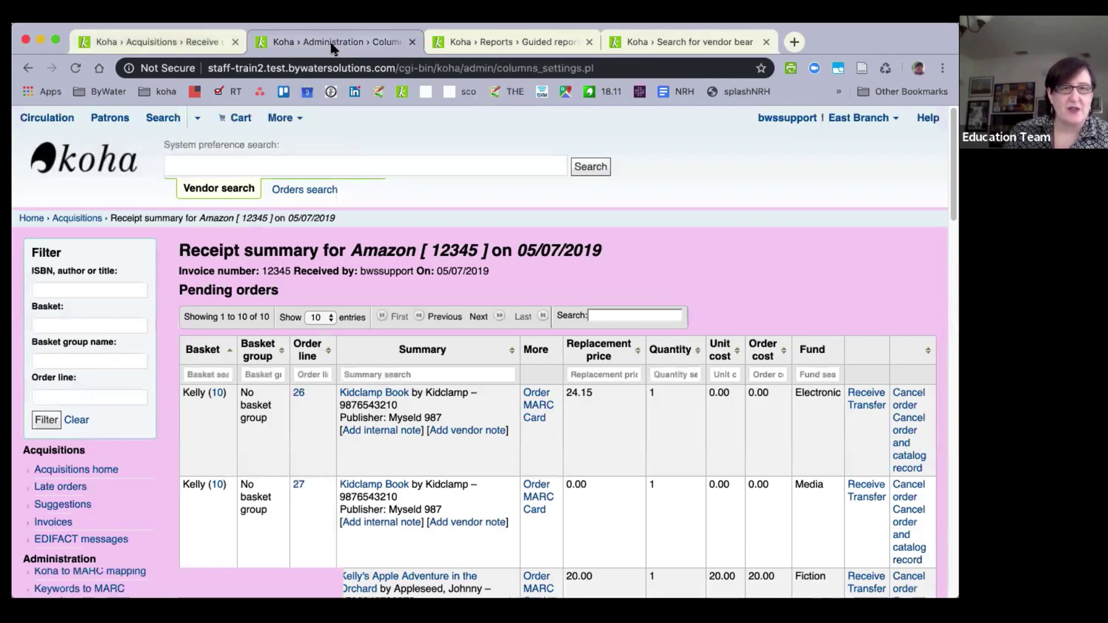
{"action": "left_click", "coordinate": [421, 189]}
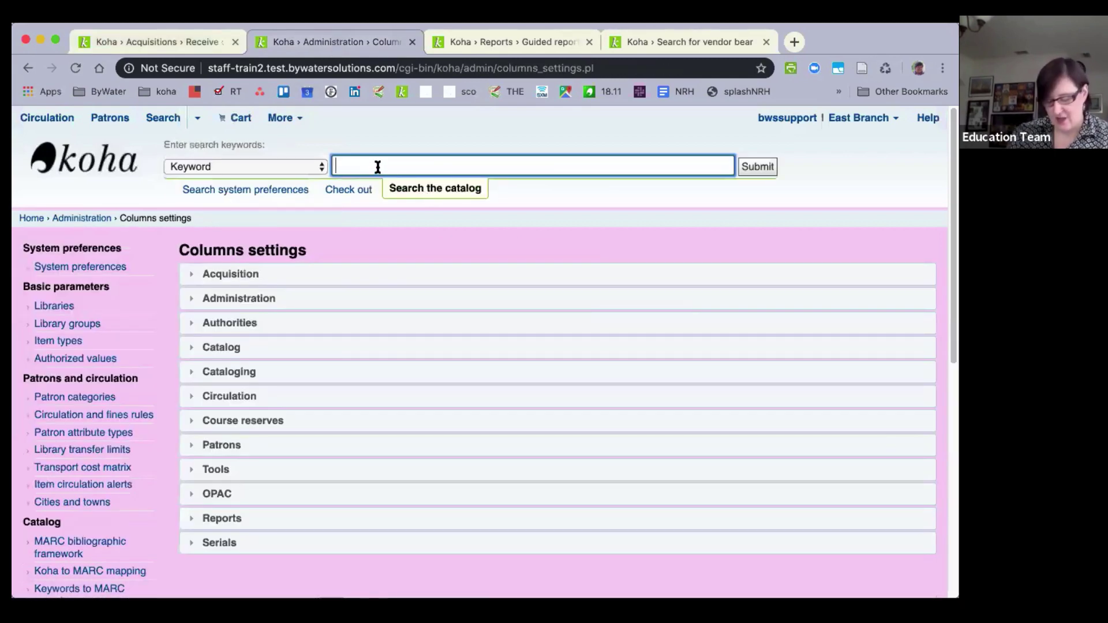
{"action": "type", "text": "understna"}
{"action": "key", "text": "BackSpace"}
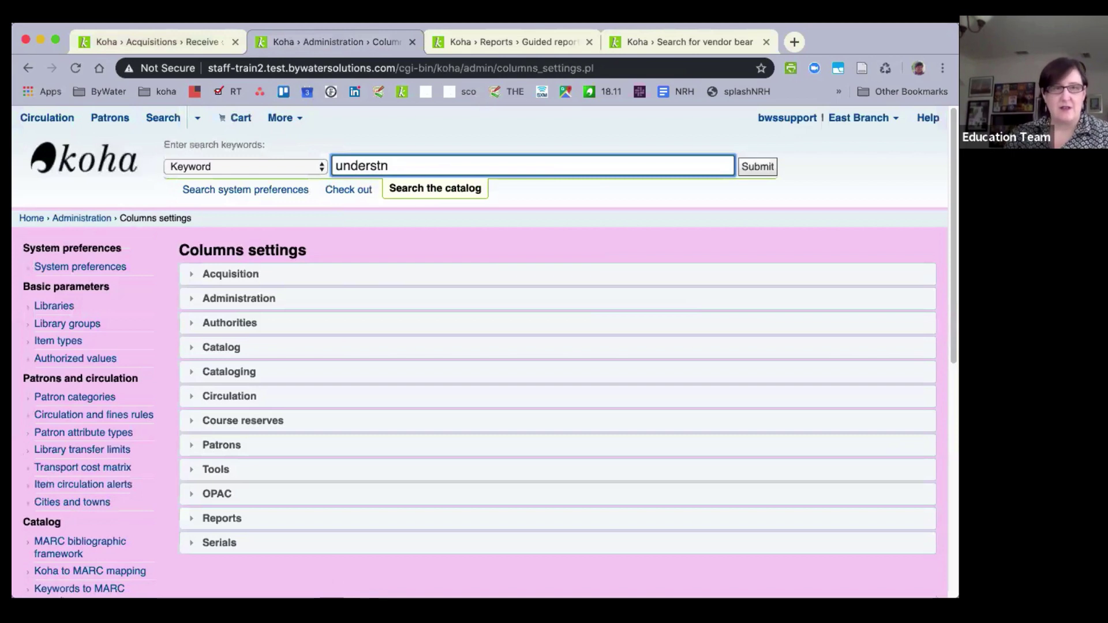
{"action": "key", "text": "BackSpace"}
{"action": "type", "text": "anding ponies"}
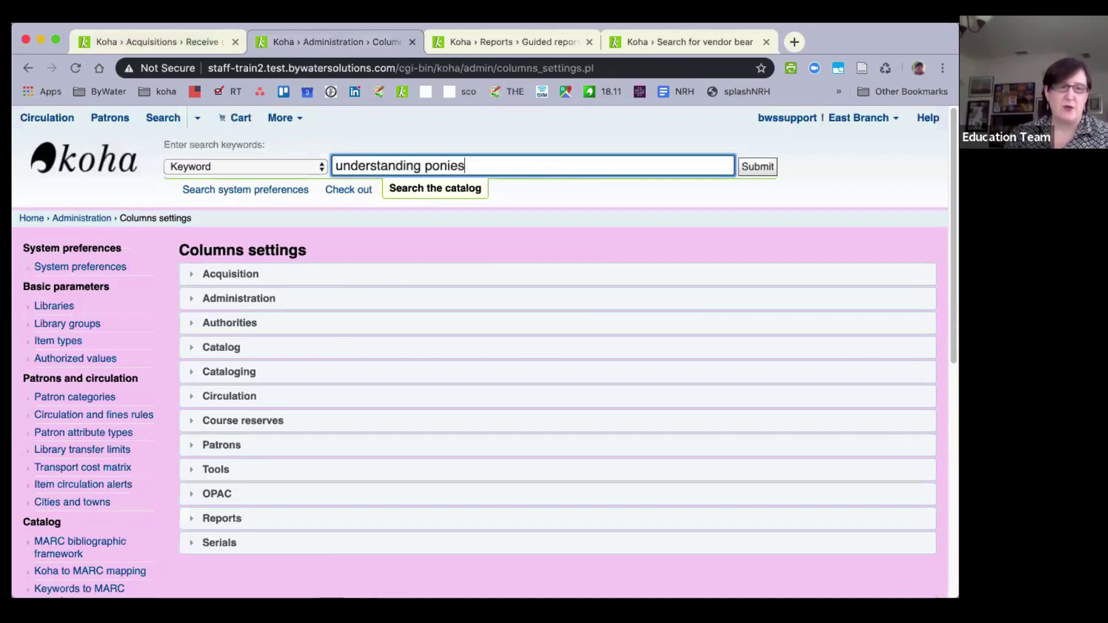
{"action": "key", "text": "Return"}
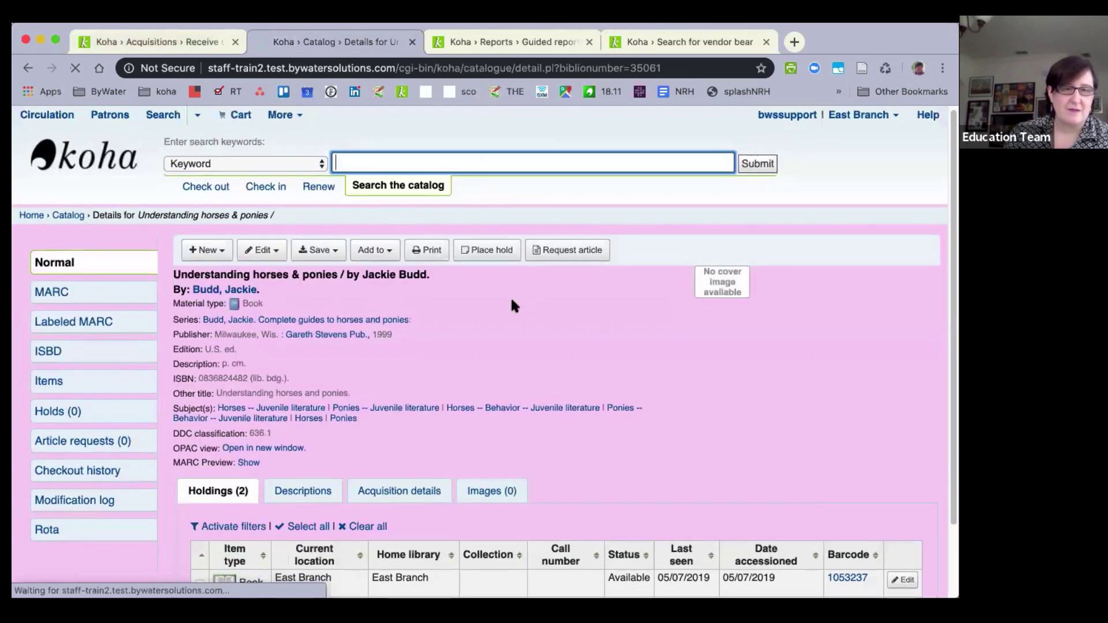
{"action": "scroll", "coordinate": [514, 305], "scroll_direction": "down", "scroll_amount": 2}
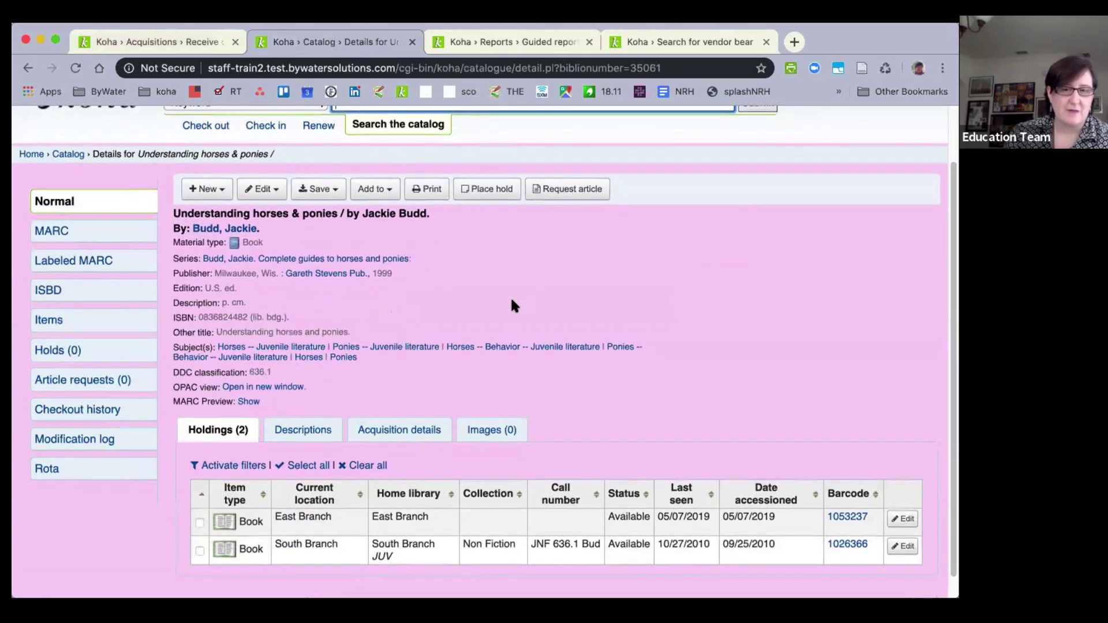
{"action": "scroll", "coordinate": [513, 306], "scroll_direction": "down", "scroll_amount": 1}
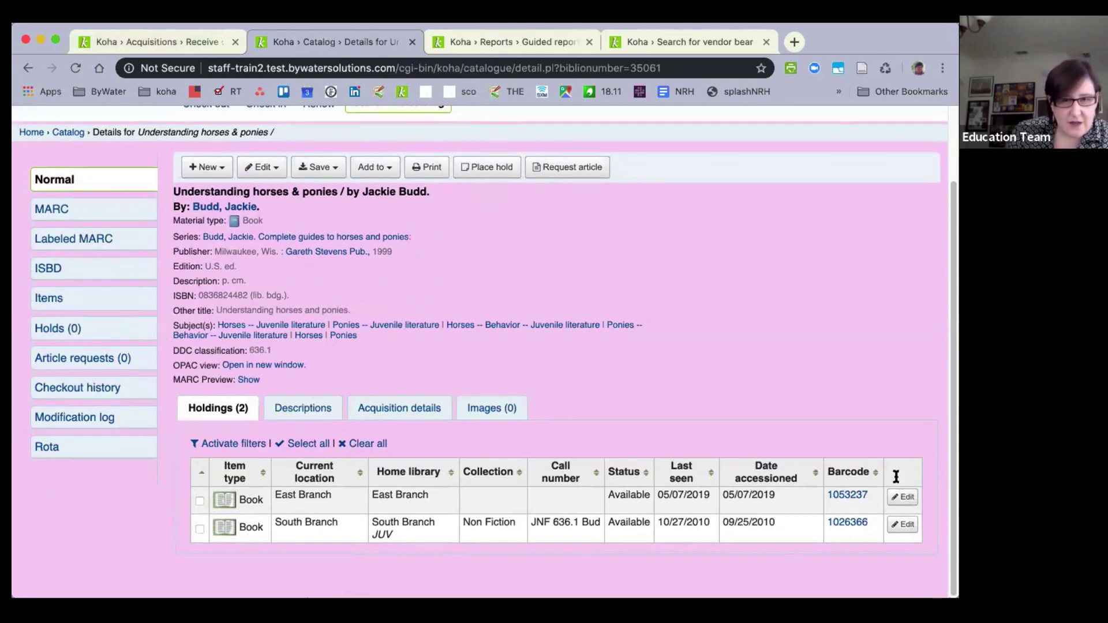
{"action": "scroll", "coordinate": [346, 492], "scroll_direction": "up", "scroll_amount": 3}
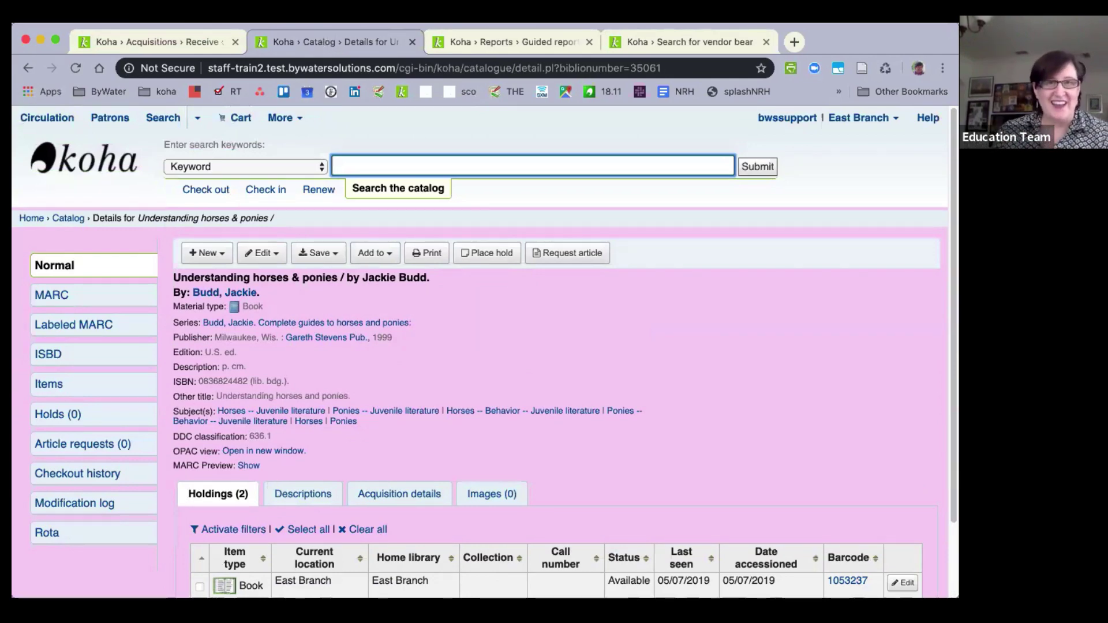
Run the Price and Replacement Price report, then return to the acquisitions receipt tab.
{"action": "left_click", "coordinate": [488, 44]}
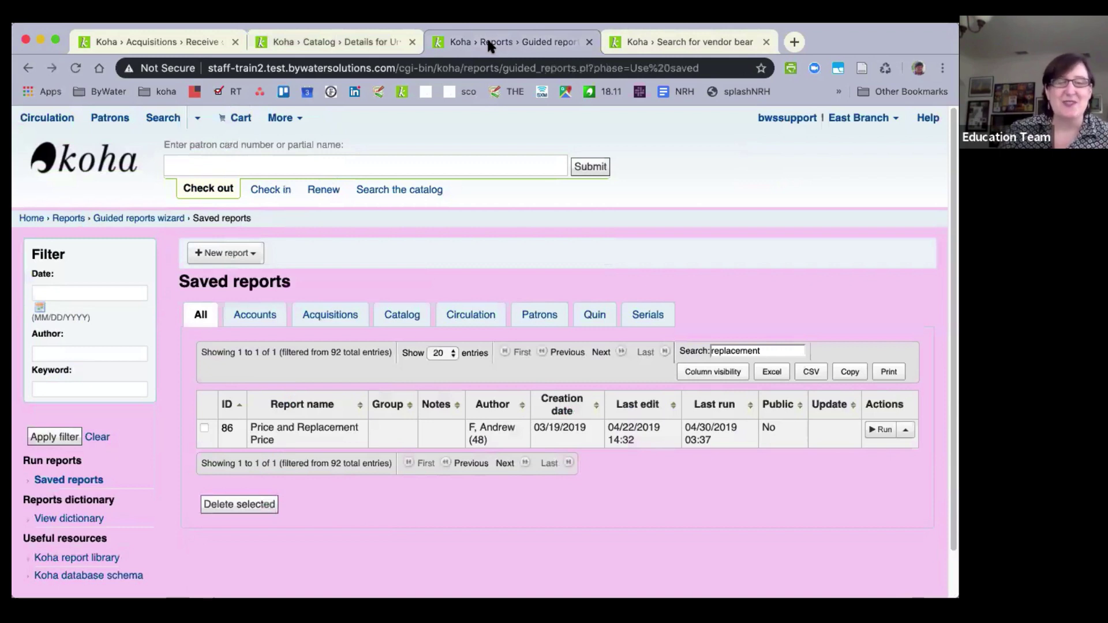
{"action": "left_click", "coordinate": [878, 430]}
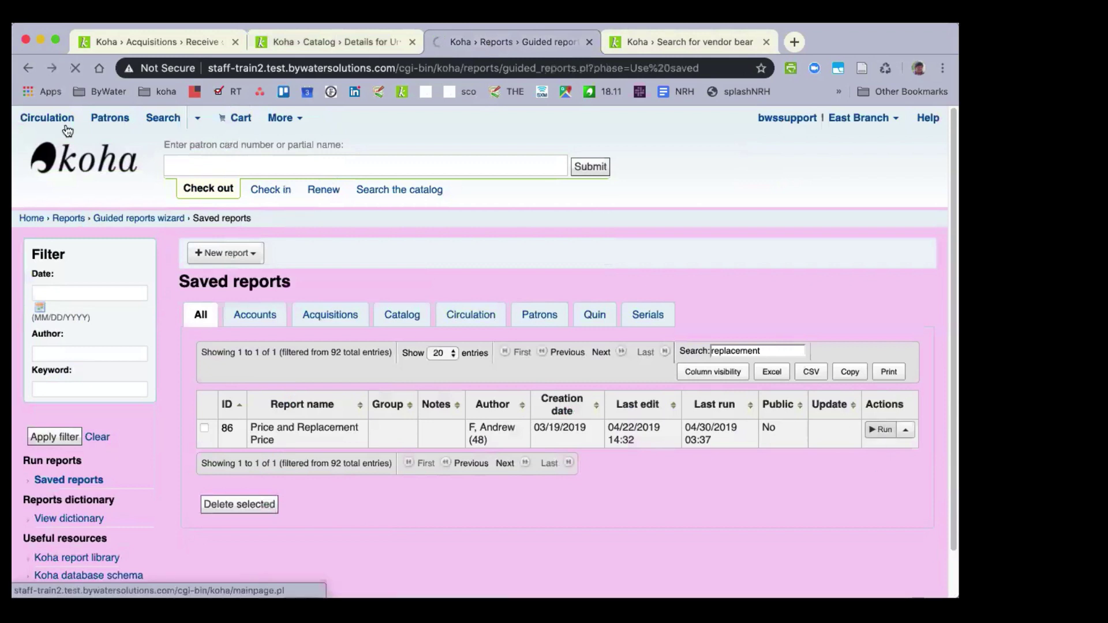
{"action": "left_click", "coordinate": [144, 43]}
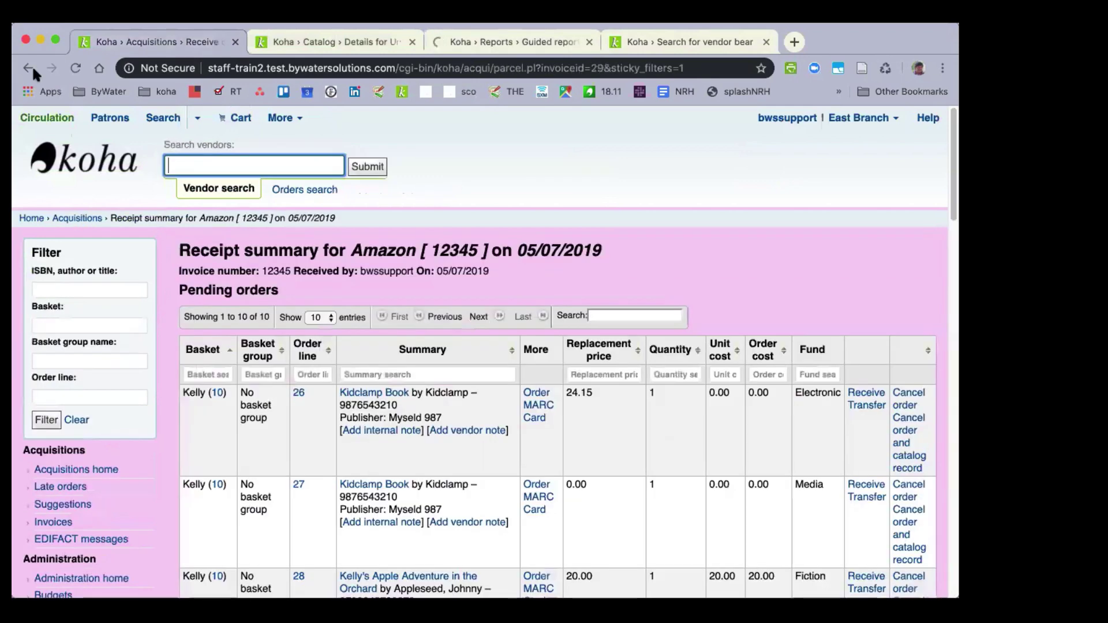
Save the receipt for order 60 and check it under Already received at 12.52.
{"action": "left_click", "coordinate": [33, 69]}
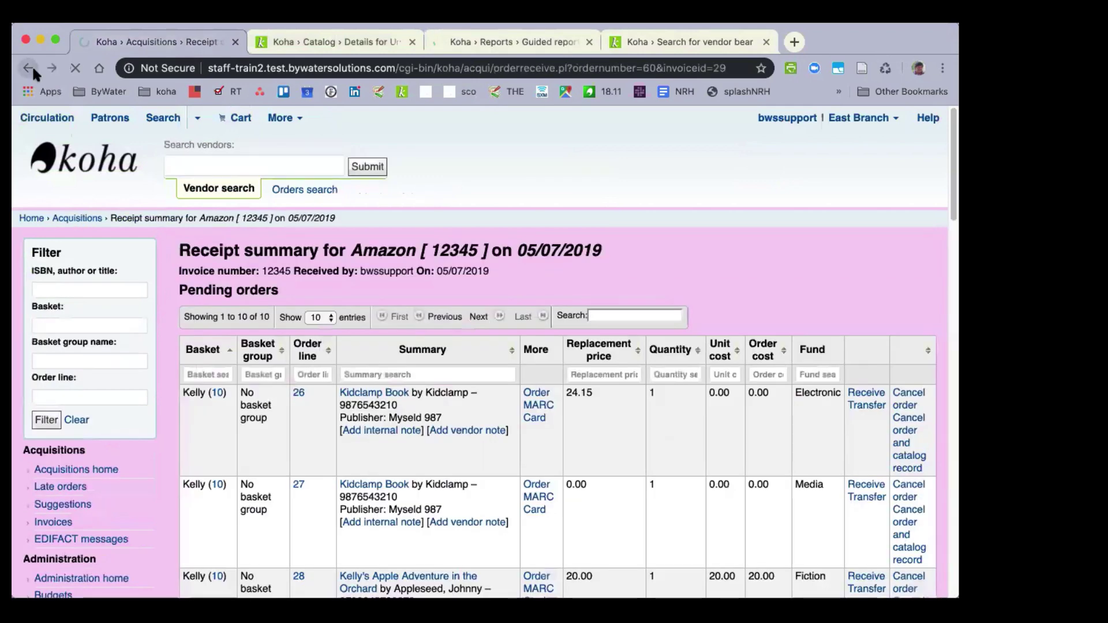
{"action": "scroll", "coordinate": [403, 354], "scroll_direction": "down", "scroll_amount": 5}
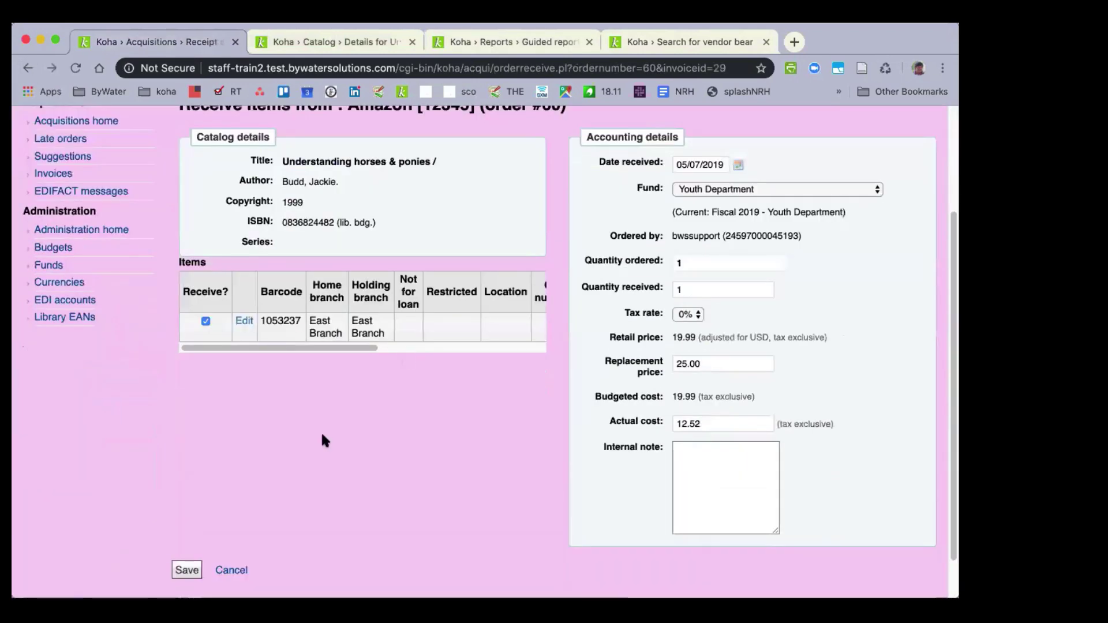
{"action": "left_click", "coordinate": [186, 570]}
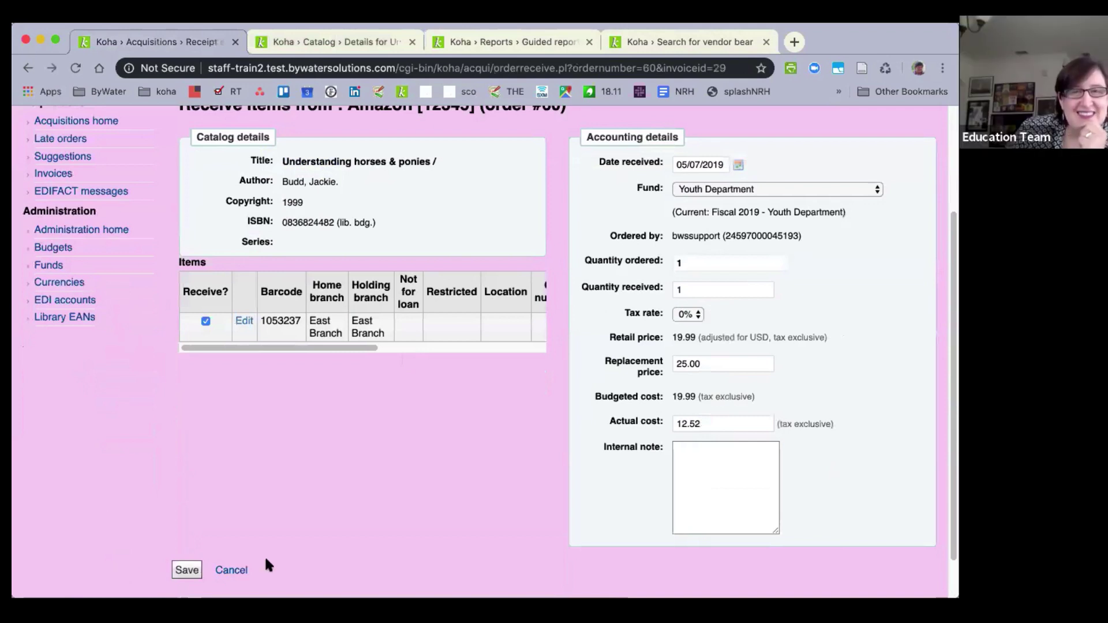
{"action": "left_click", "coordinate": [187, 571]}
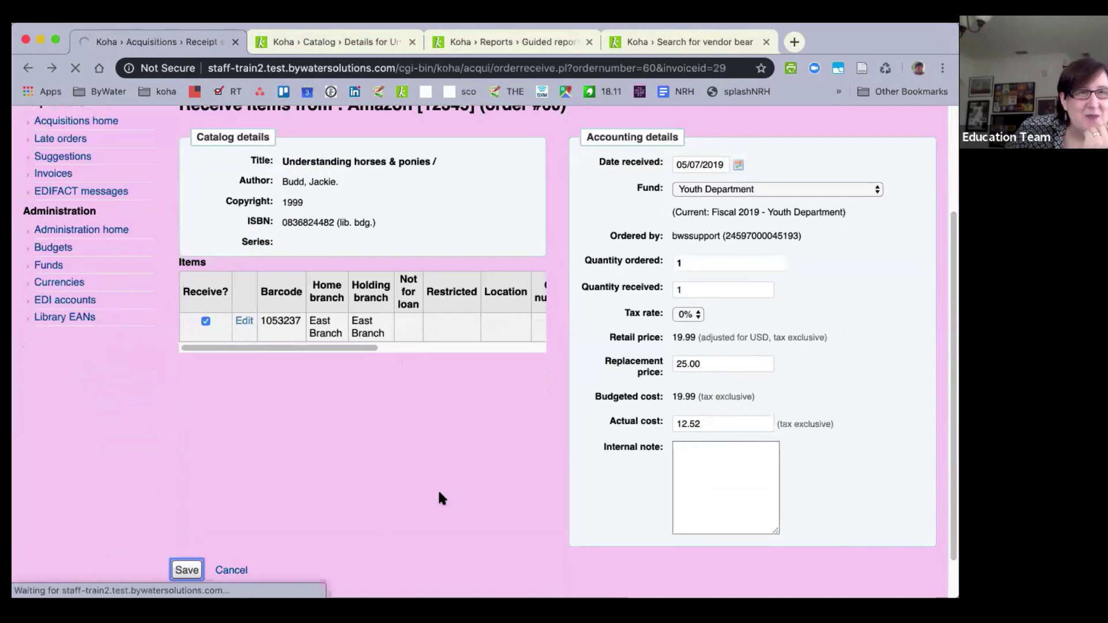
{"action": "scroll", "coordinate": [439, 495], "scroll_direction": "down", "scroll_amount": 2}
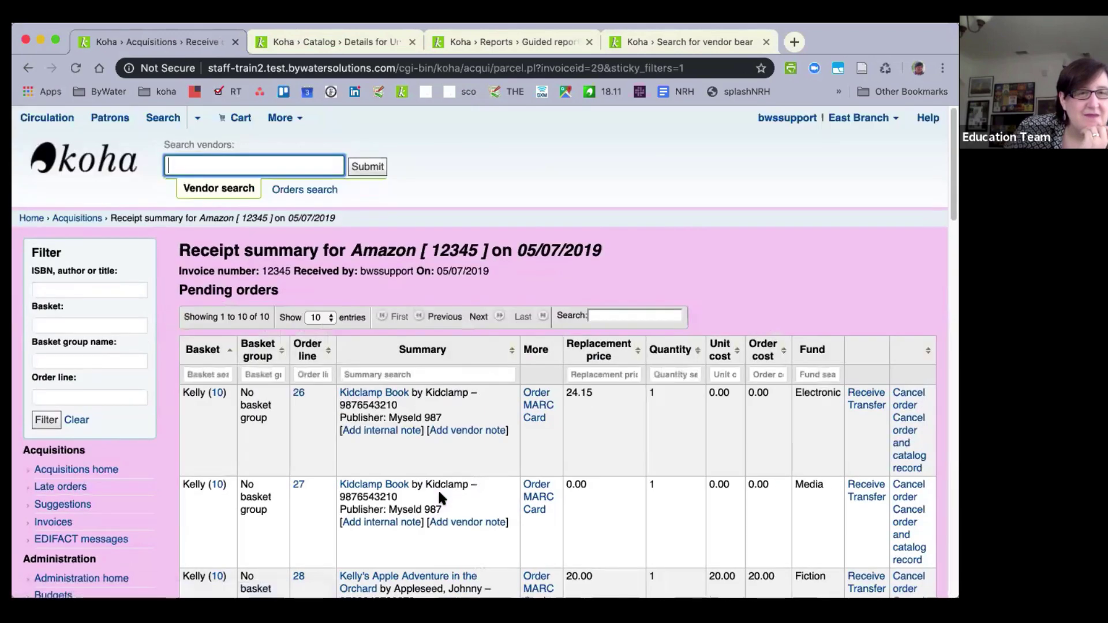
{"action": "scroll", "coordinate": [233, 451], "scroll_direction": "down", "scroll_amount": 5}
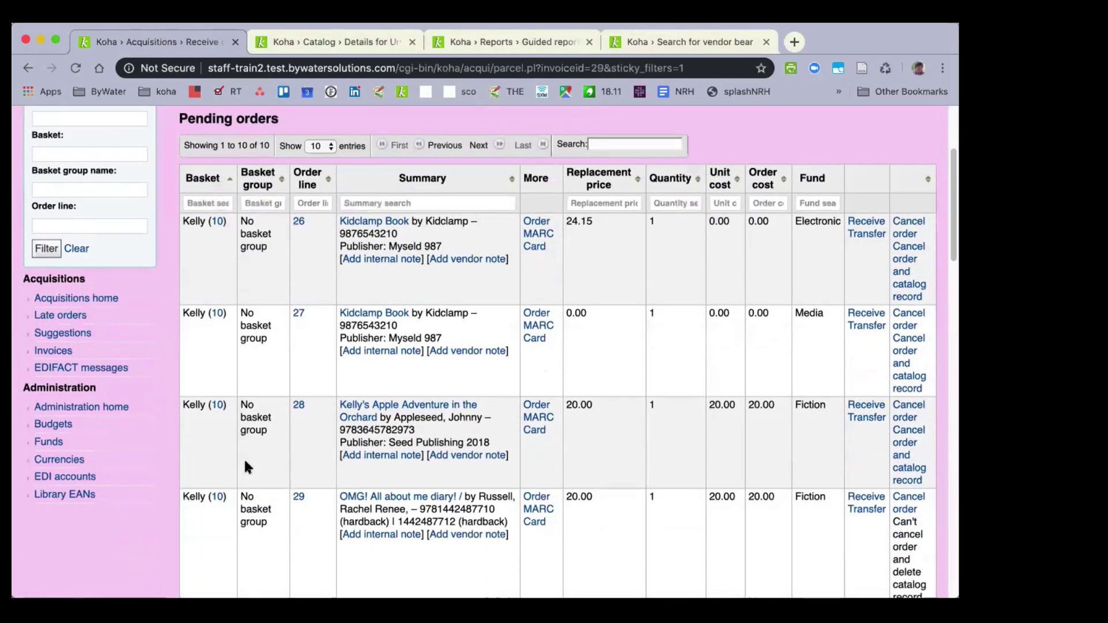
{"action": "scroll", "coordinate": [245, 461], "scroll_direction": "down", "scroll_amount": 20}
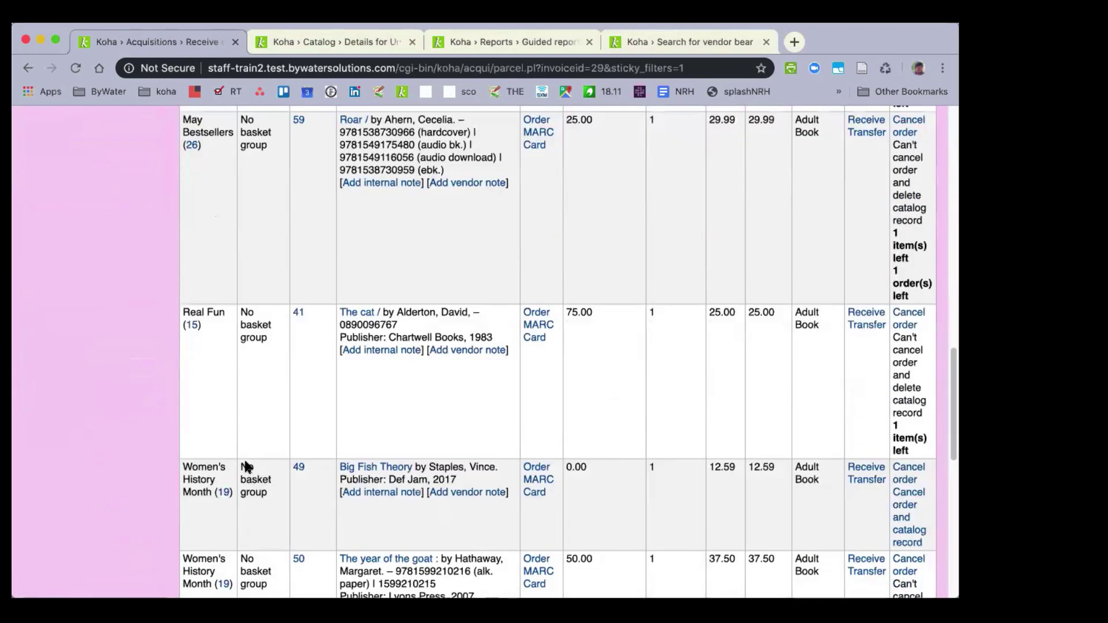
{"action": "scroll", "coordinate": [246, 466], "scroll_direction": "down", "scroll_amount": 10}
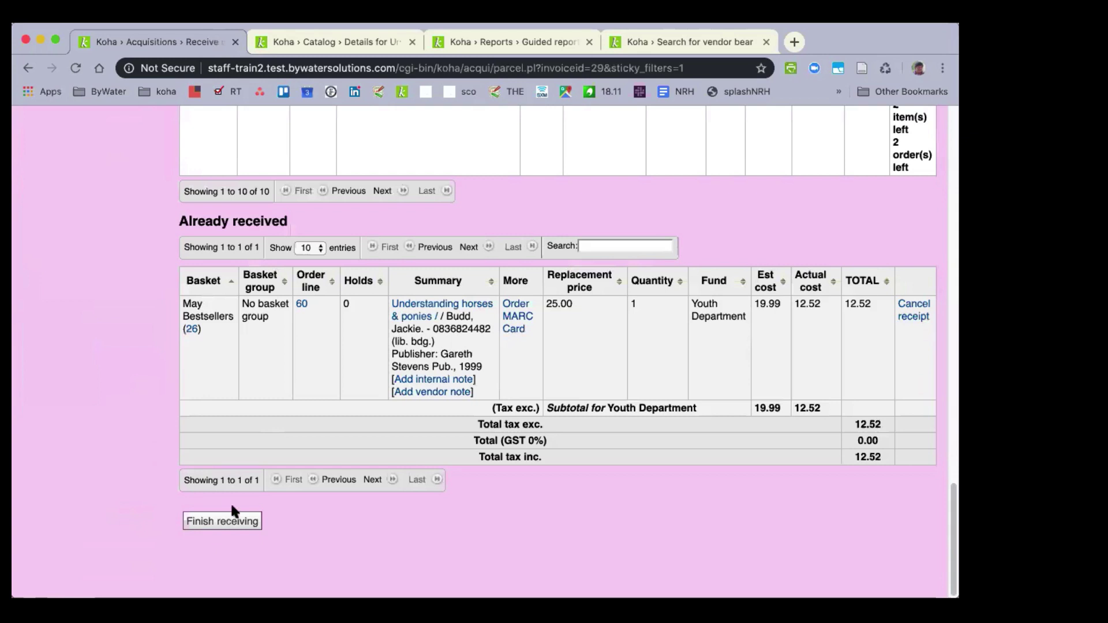
Finish receiving, then open the Understanding horses & ponies catalog record from the invoice.
{"action": "left_click", "coordinate": [225, 522]}
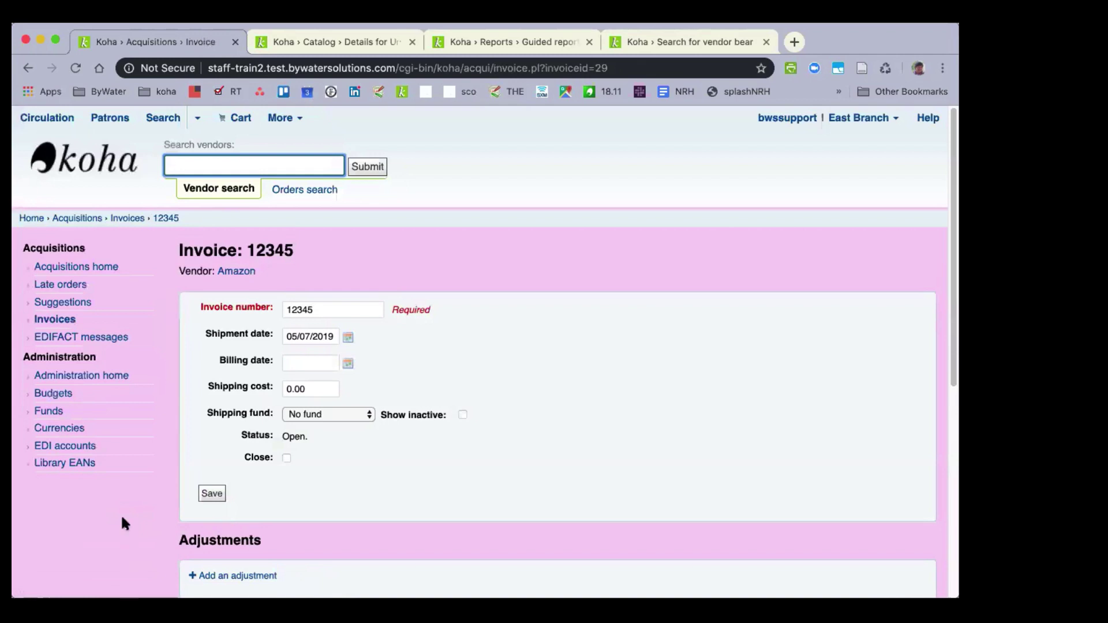
{"action": "scroll", "coordinate": [122, 522], "scroll_direction": "down", "scroll_amount": 3}
{"action": "scroll", "coordinate": [121, 522], "scroll_direction": "down", "scroll_amount": 5}
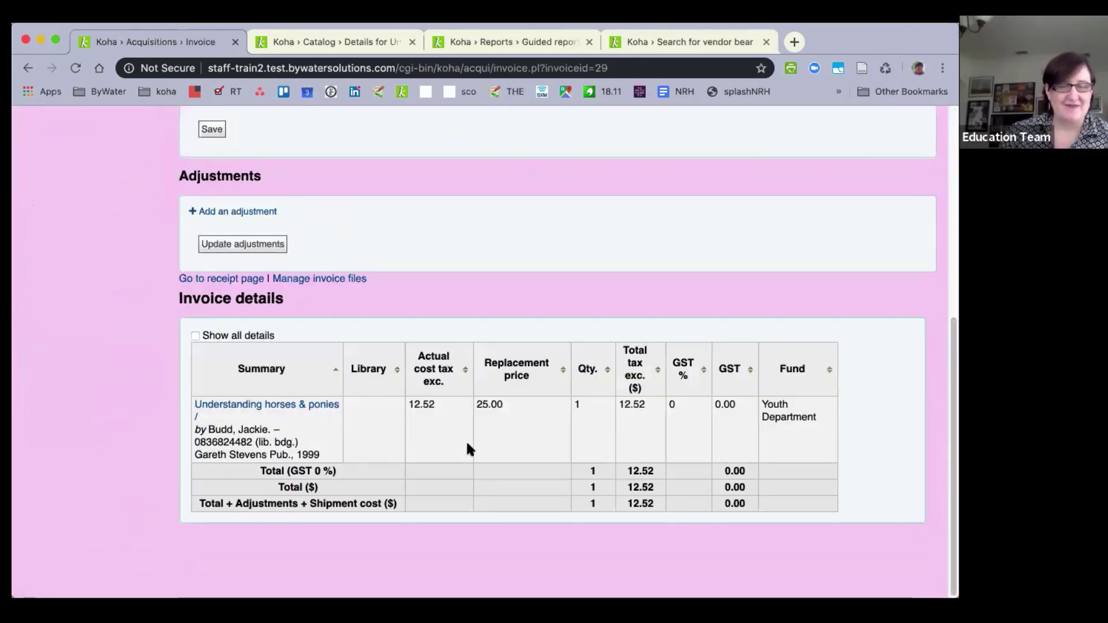
{"action": "left_click", "coordinate": [276, 407]}
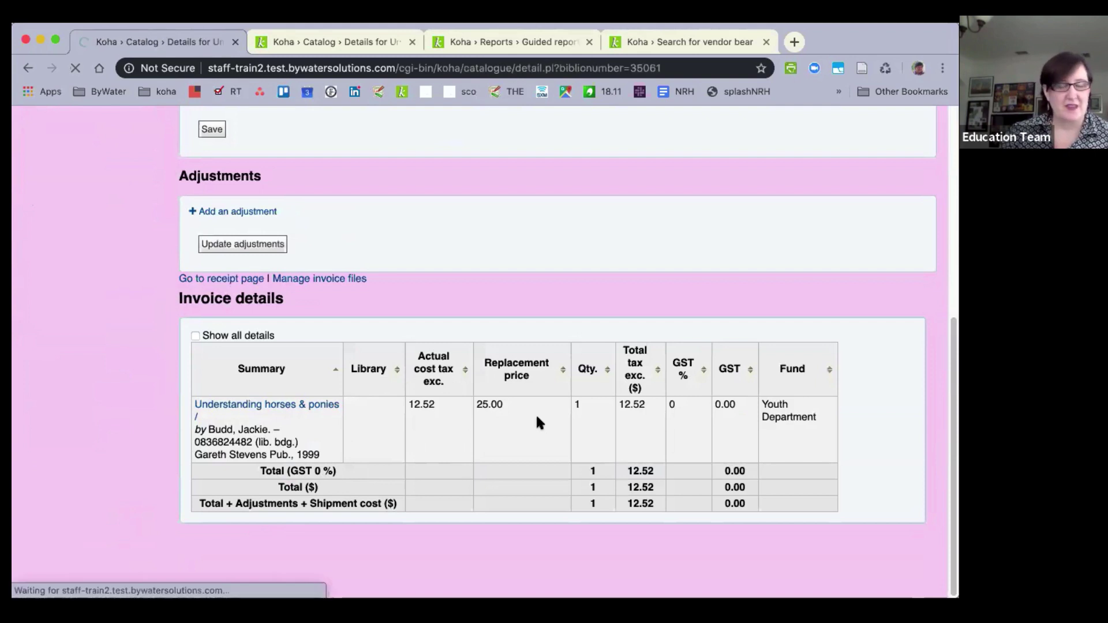
Choose Edit items from the record's Edit menu.
{"action": "scroll", "coordinate": [538, 418], "scroll_direction": "down", "scroll_amount": 2}
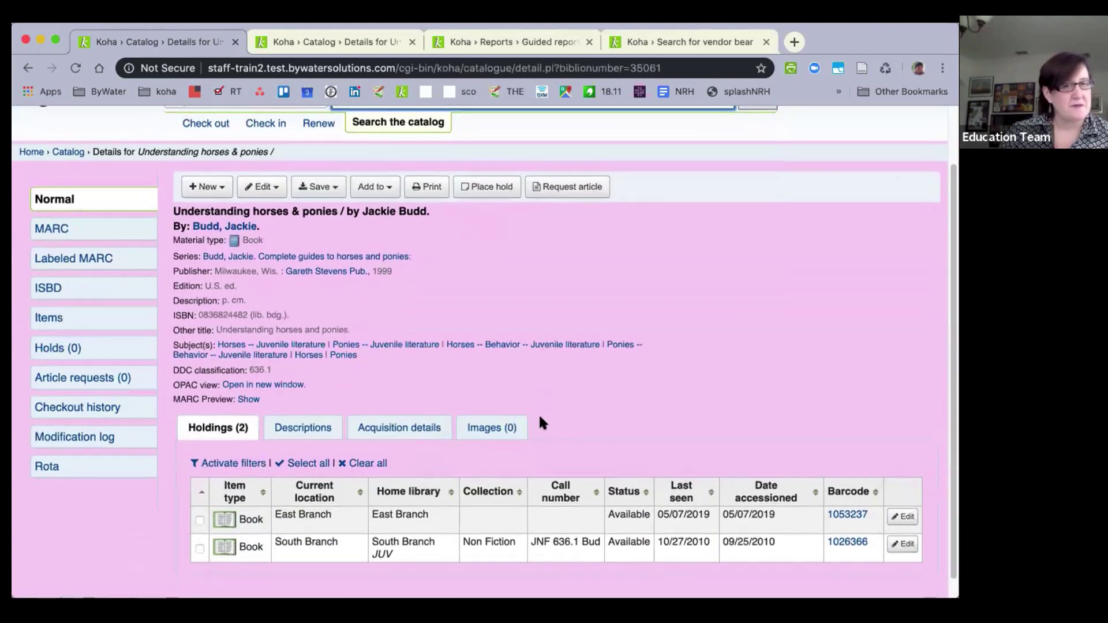
{"action": "scroll", "coordinate": [539, 417], "scroll_direction": "down", "scroll_amount": 1}
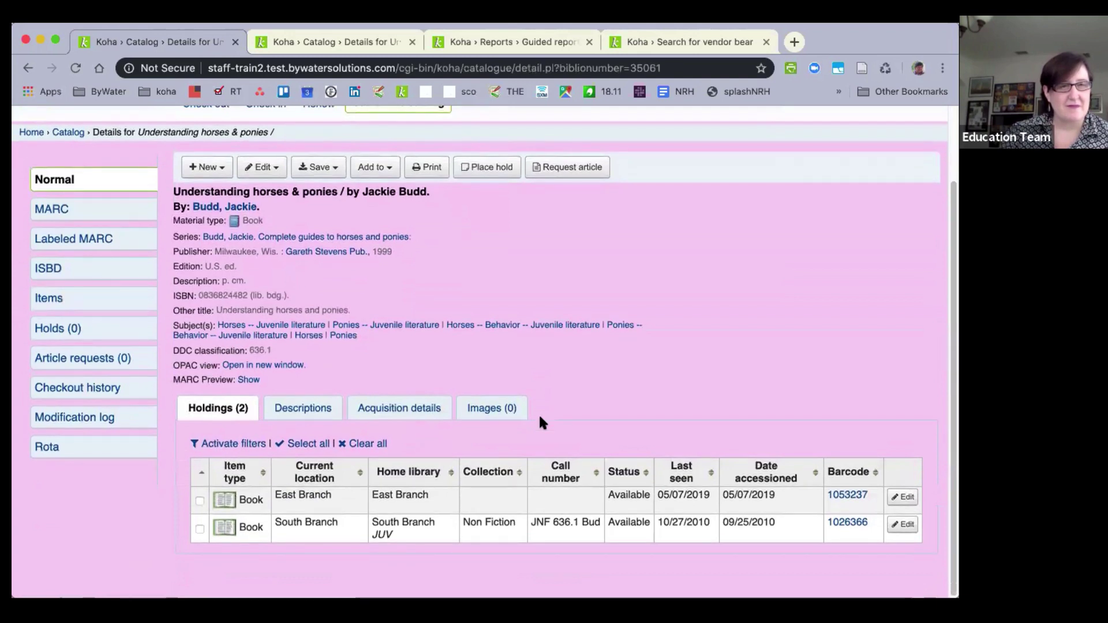
{"action": "scroll", "coordinate": [540, 417], "scroll_direction": "up", "scroll_amount": 1}
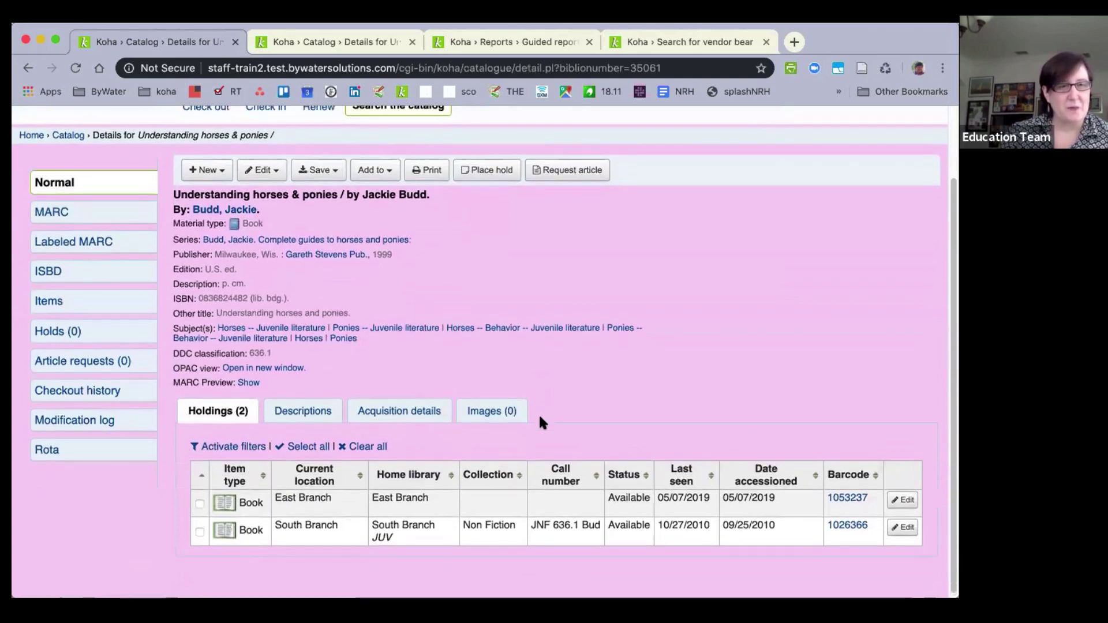
{"action": "scroll", "coordinate": [539, 413], "scroll_direction": "up", "scroll_amount": 3}
{"action": "scroll", "coordinate": [102, 318], "scroll_direction": "down", "scroll_amount": 1}
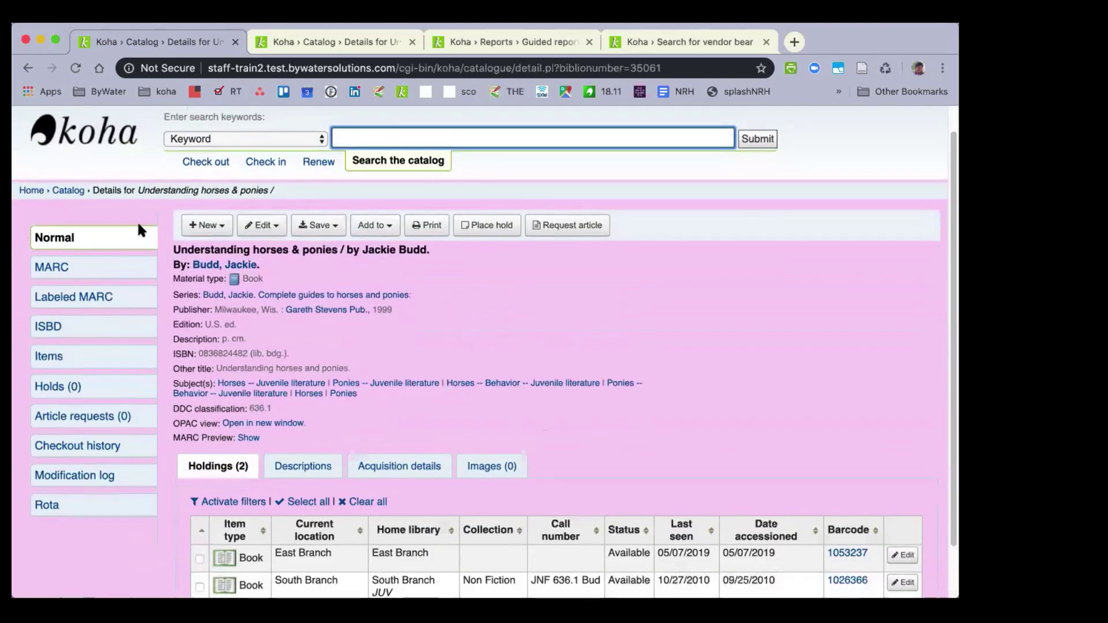
{"action": "left_click", "coordinate": [263, 225]}
{"action": "left_click", "coordinate": [289, 287]}
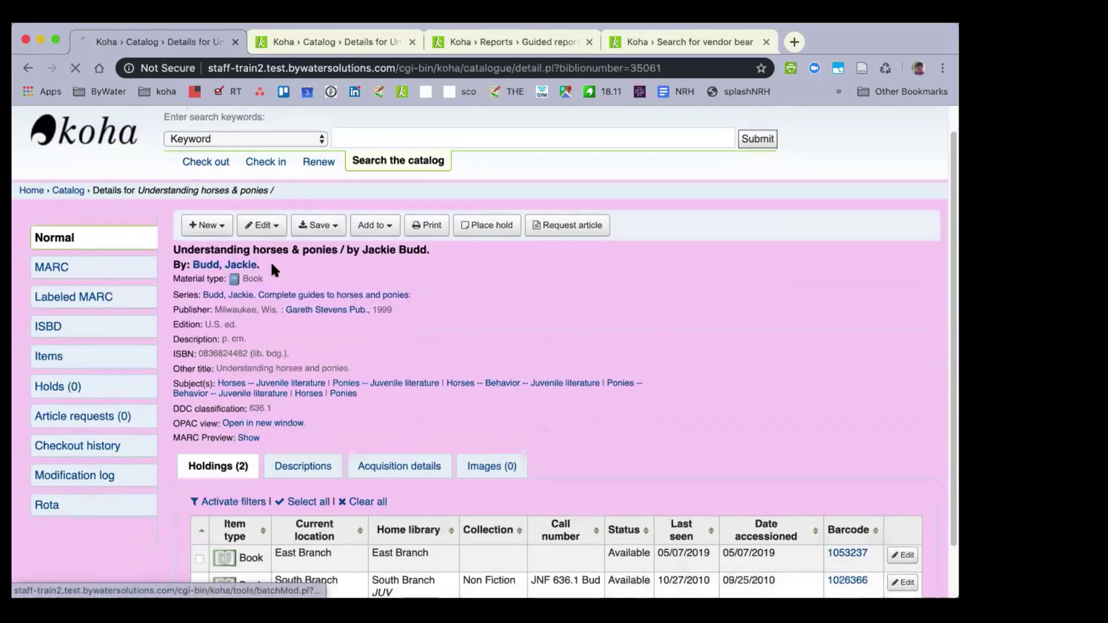
{"action": "left_click", "coordinate": [263, 225]}
Check the East Branch copy's cost 12.52 and replacement price 25.00, then open its Actions menu.
{"action": "left_click", "coordinate": [269, 270]}
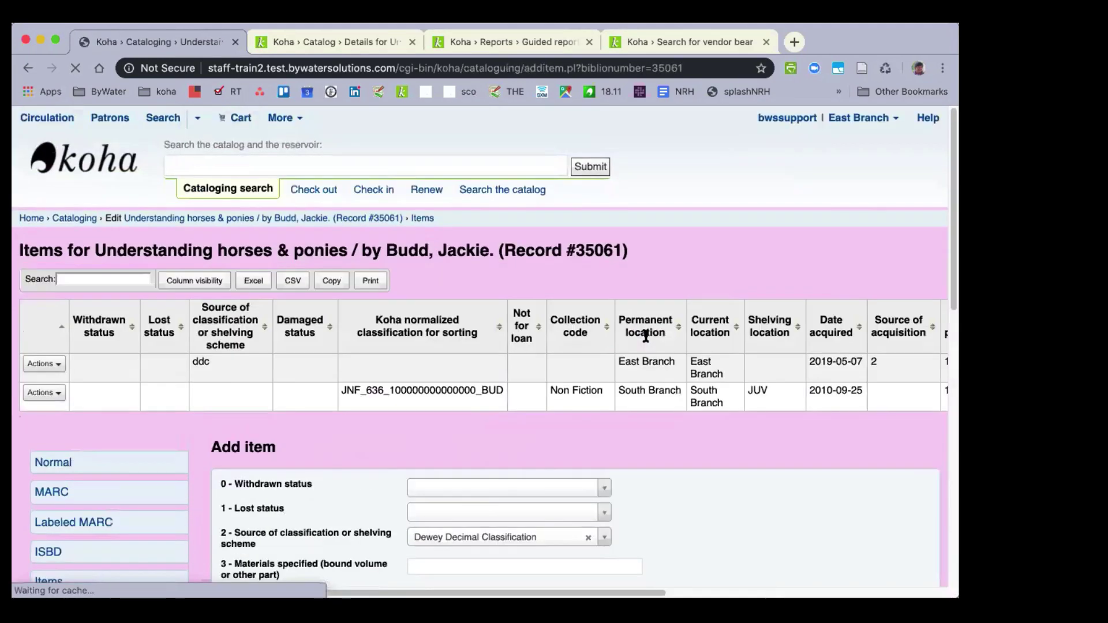
{"action": "scroll", "coordinate": [645, 336], "scroll_direction": "down", "scroll_amount": 5}
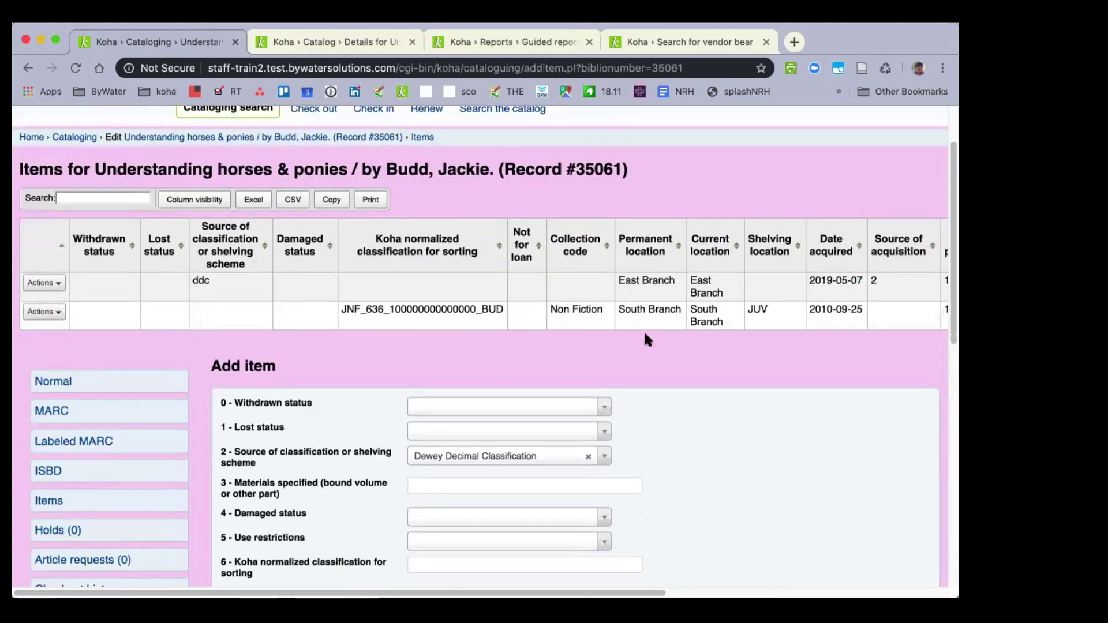
{"action": "scroll", "coordinate": [645, 339], "scroll_direction": "down", "scroll_amount": 2}
{"action": "scroll", "coordinate": [645, 340], "scroll_direction": "down", "scroll_amount": 4}
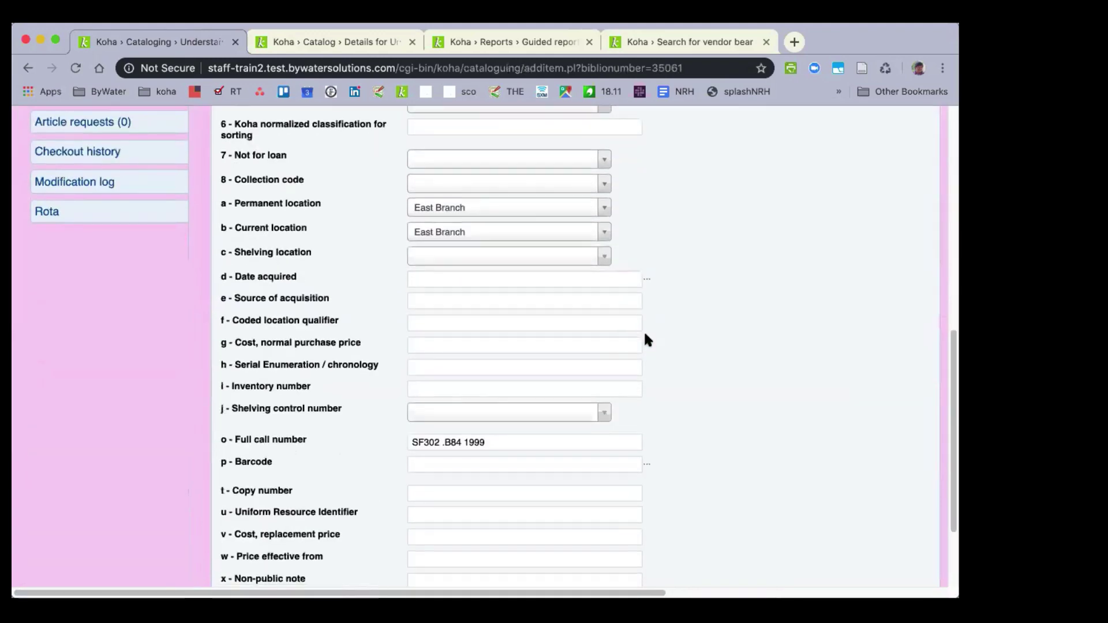
{"action": "scroll", "coordinate": [645, 339], "scroll_direction": "up", "scroll_amount": 10}
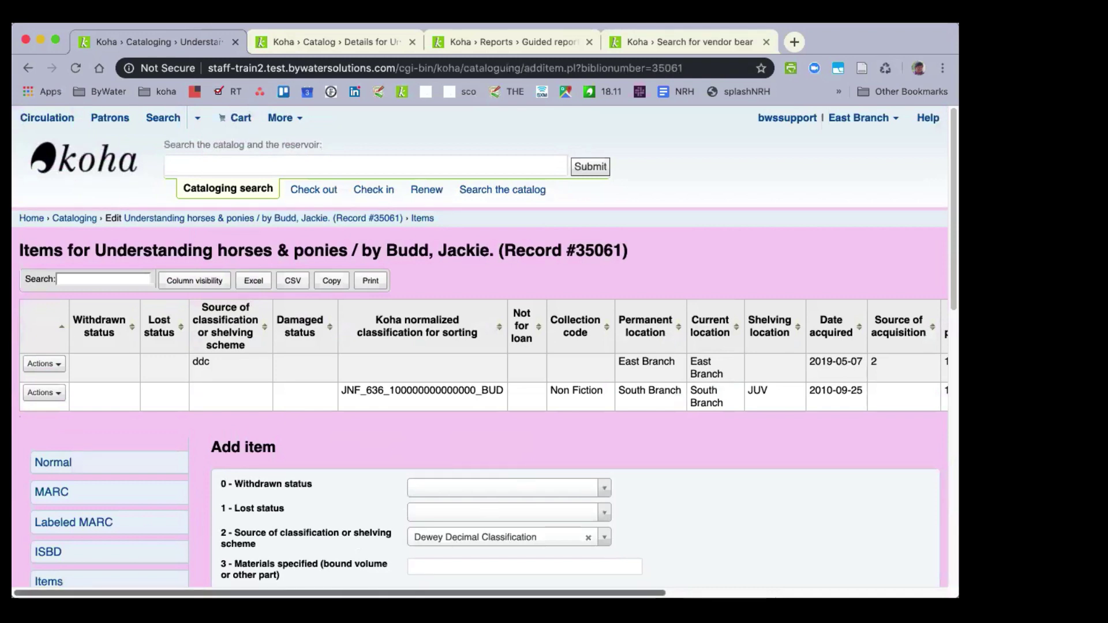
{"action": "scroll", "coordinate": [645, 336], "scroll_direction": "right", "scroll_amount": 3}
{"action": "scroll", "coordinate": [480, 352], "scroll_direction": "right", "scroll_amount": 5}
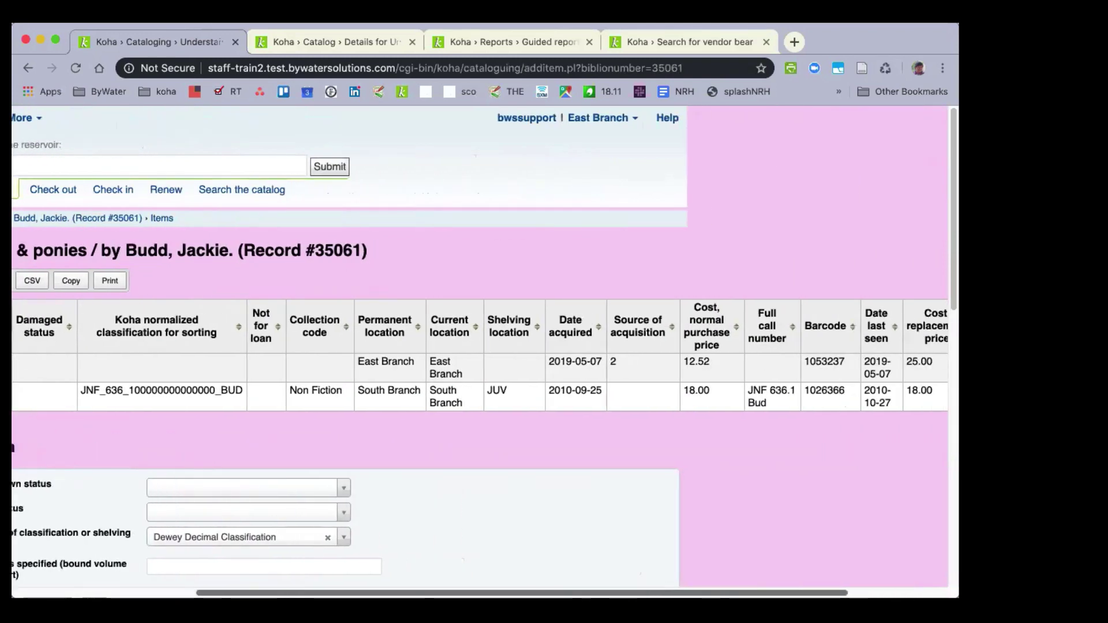
{"action": "scroll", "coordinate": [830, 569], "scroll_direction": "right", "scroll_amount": 4}
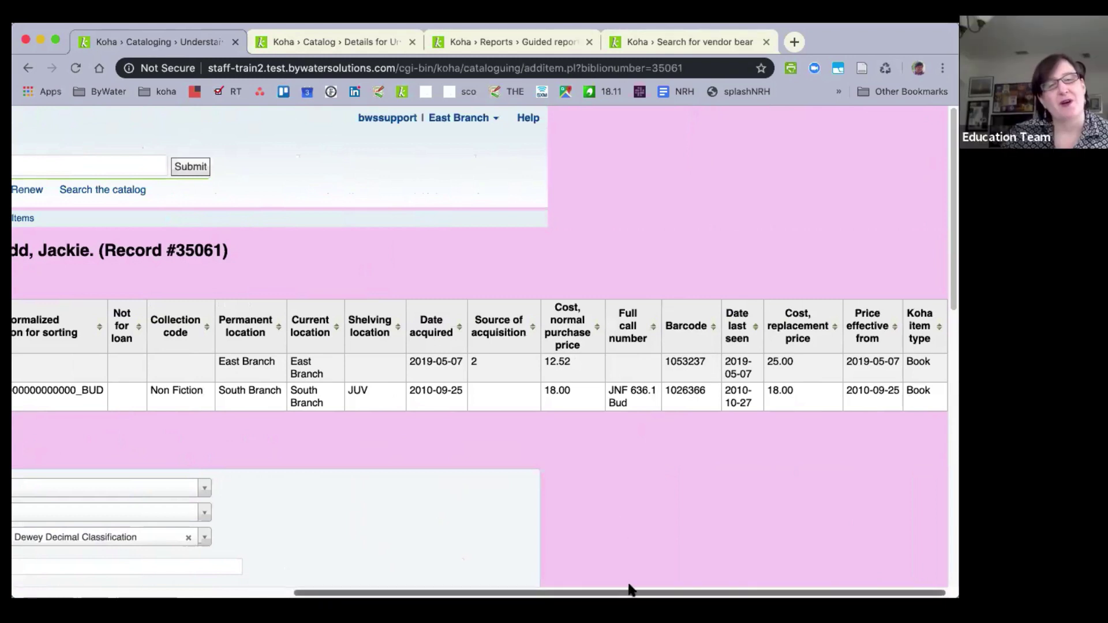
{"action": "left_click_drag", "start_coordinate": [630, 589], "coordinate": [23, 380]}
{"action": "left_click", "coordinate": [41, 365]}
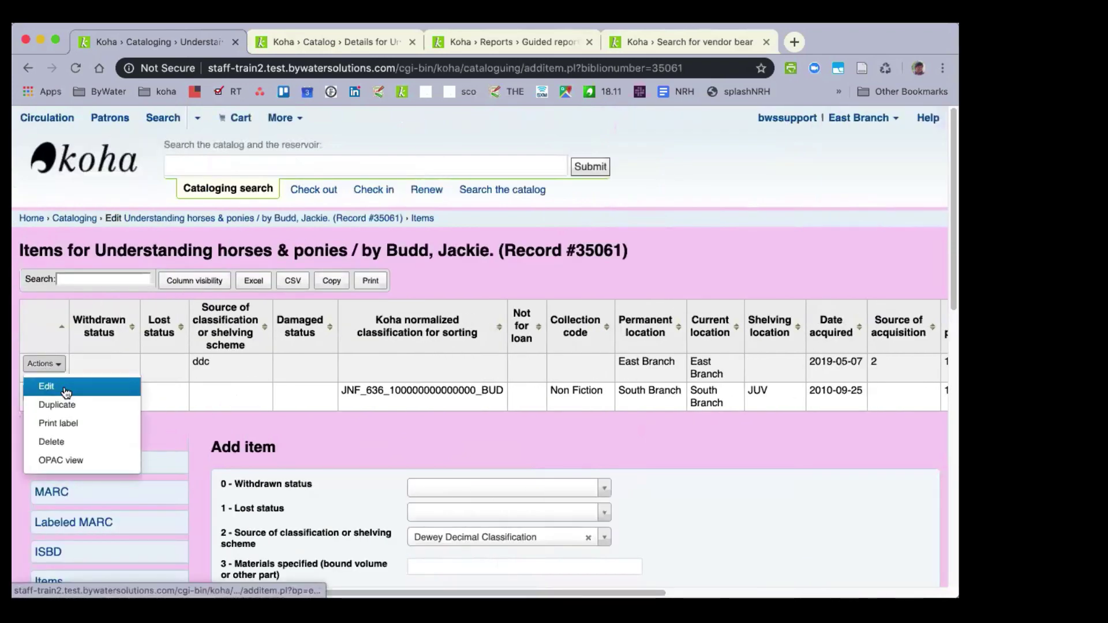
Edit East Branch item 1053237 and inspect its 12.52 purchase and 25.00 replacement cost fields.
{"action": "left_click", "coordinate": [61, 383]}
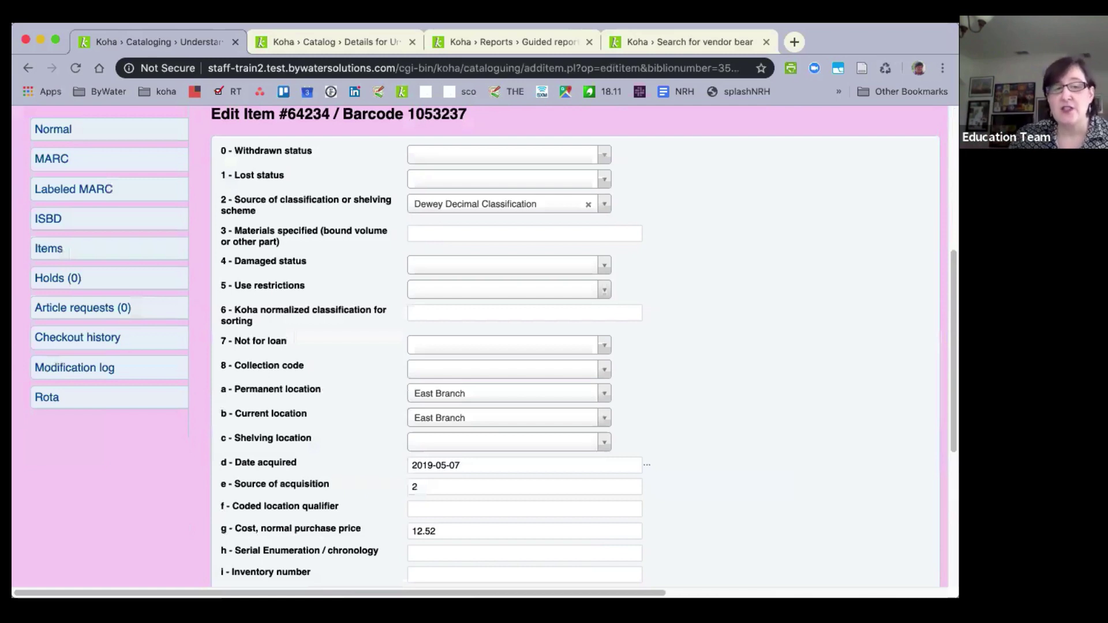
{"action": "scroll", "coordinate": [485, 346], "scroll_direction": "down", "scroll_amount": 5}
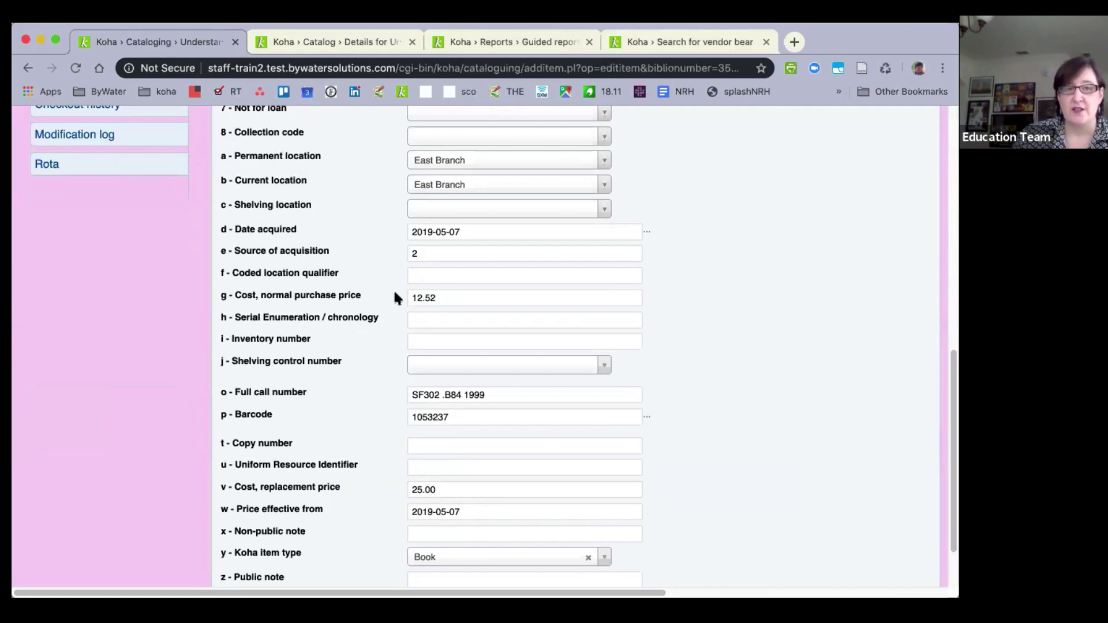
{"action": "left_click", "coordinate": [355, 301]}
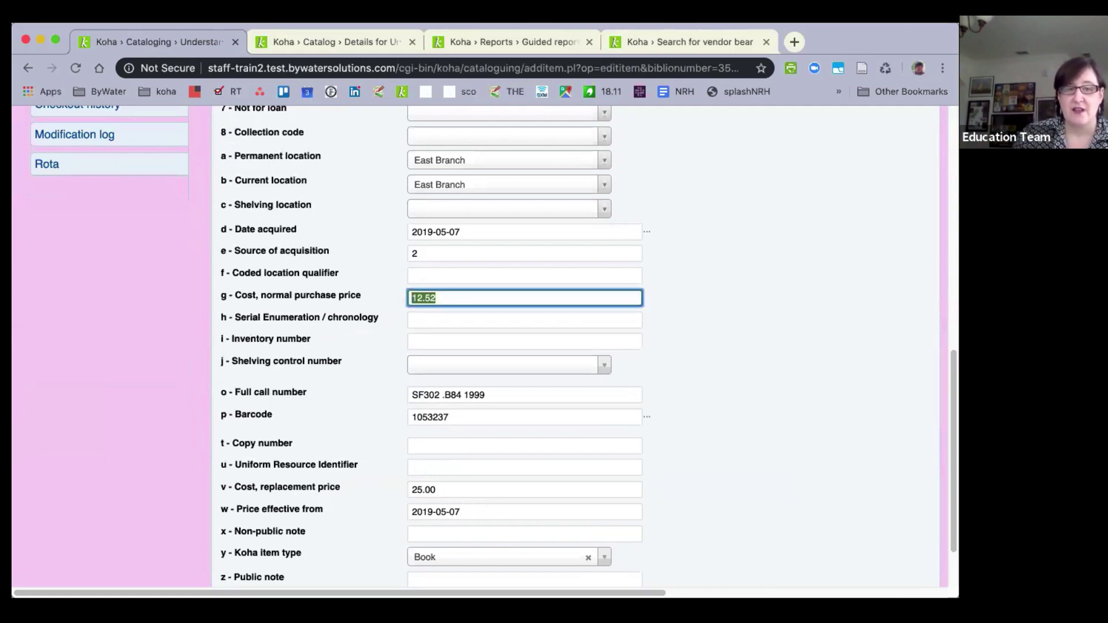
{"action": "left_click", "coordinate": [449, 486]}
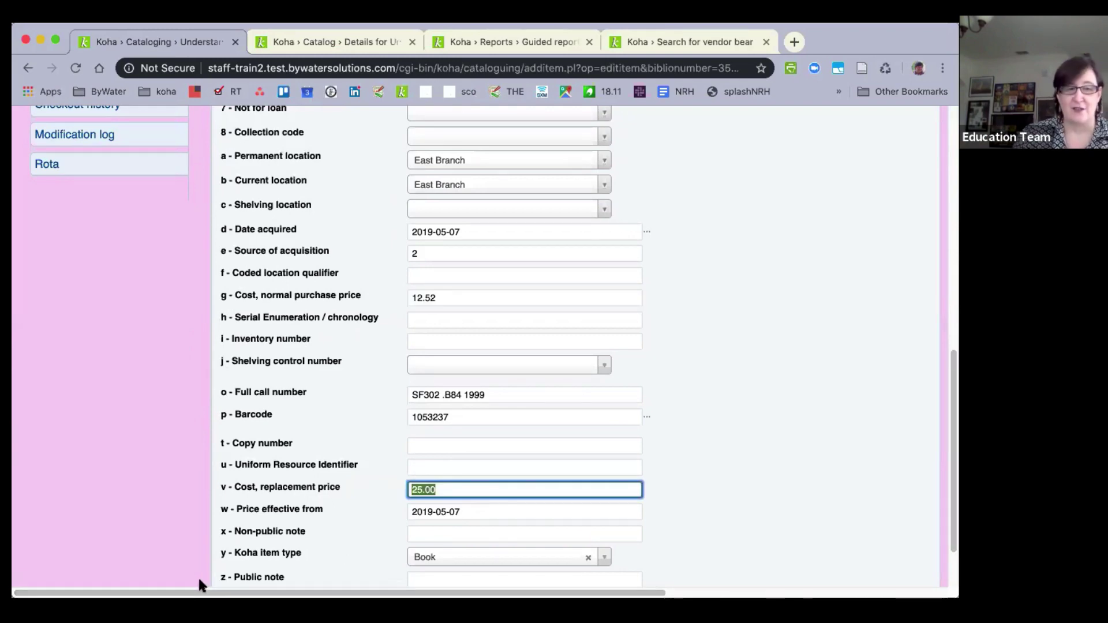
{"action": "scroll", "coordinate": [197, 583], "scroll_direction": "up", "scroll_amount": 10}
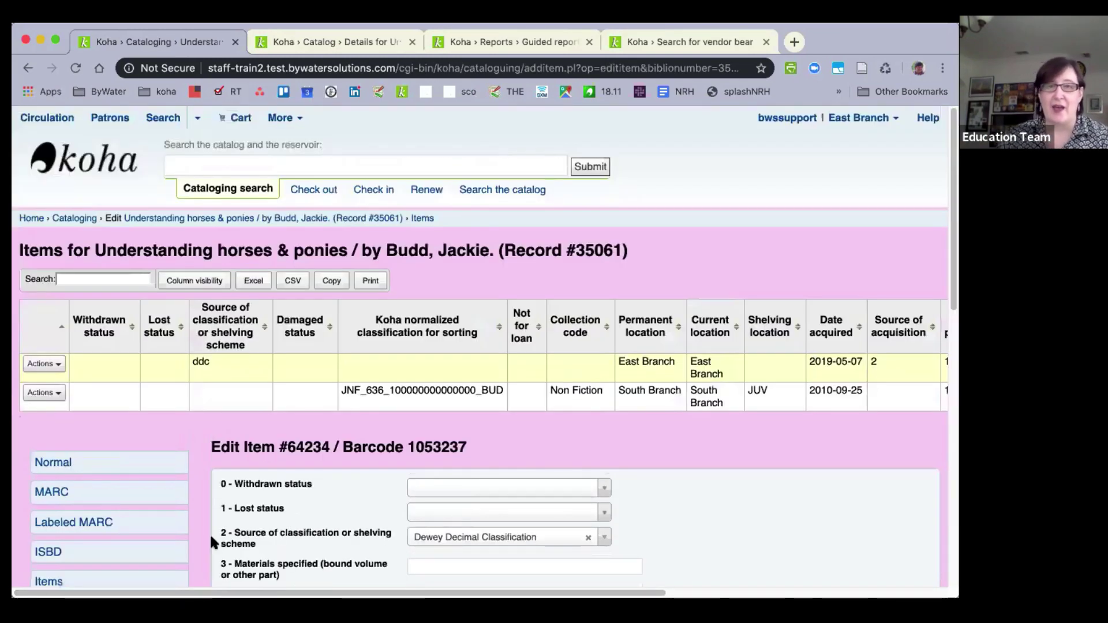
Return to the Price and Replacement Price report and move to its second results page.
{"action": "left_click", "coordinate": [487, 40]}
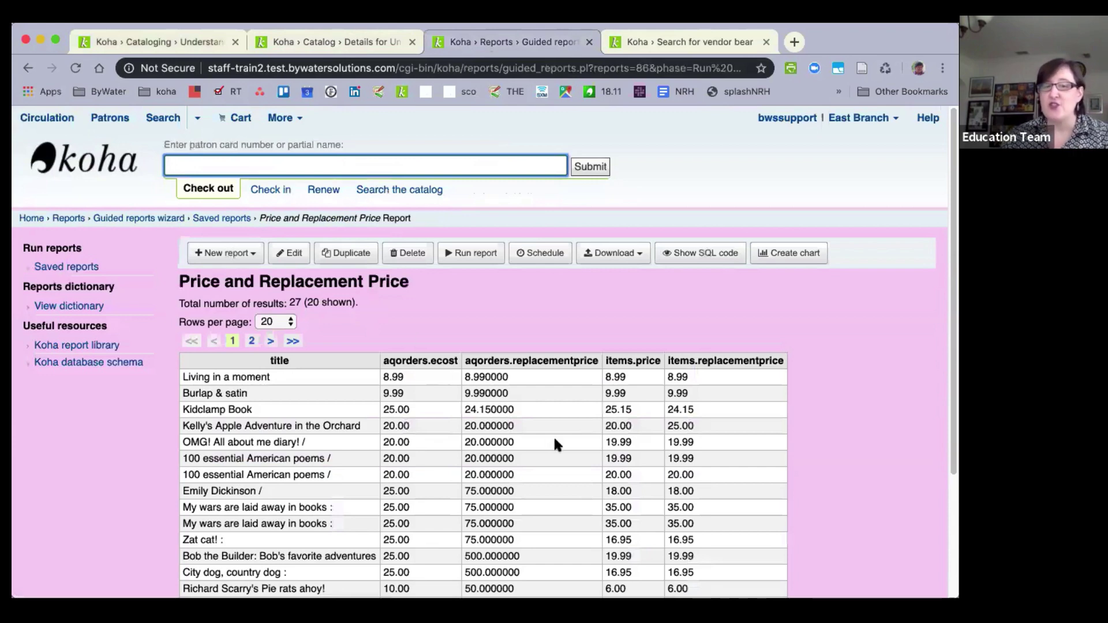
{"action": "scroll", "coordinate": [554, 441], "scroll_direction": "down", "scroll_amount": 5}
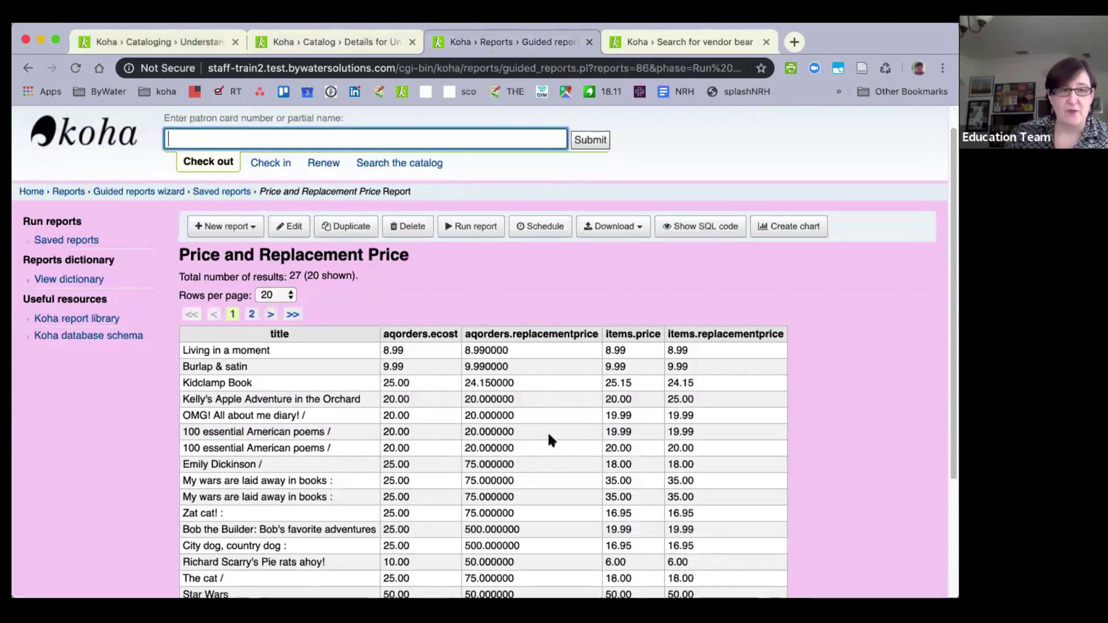
{"action": "scroll", "coordinate": [421, 396], "scroll_direction": "up", "scroll_amount": 3}
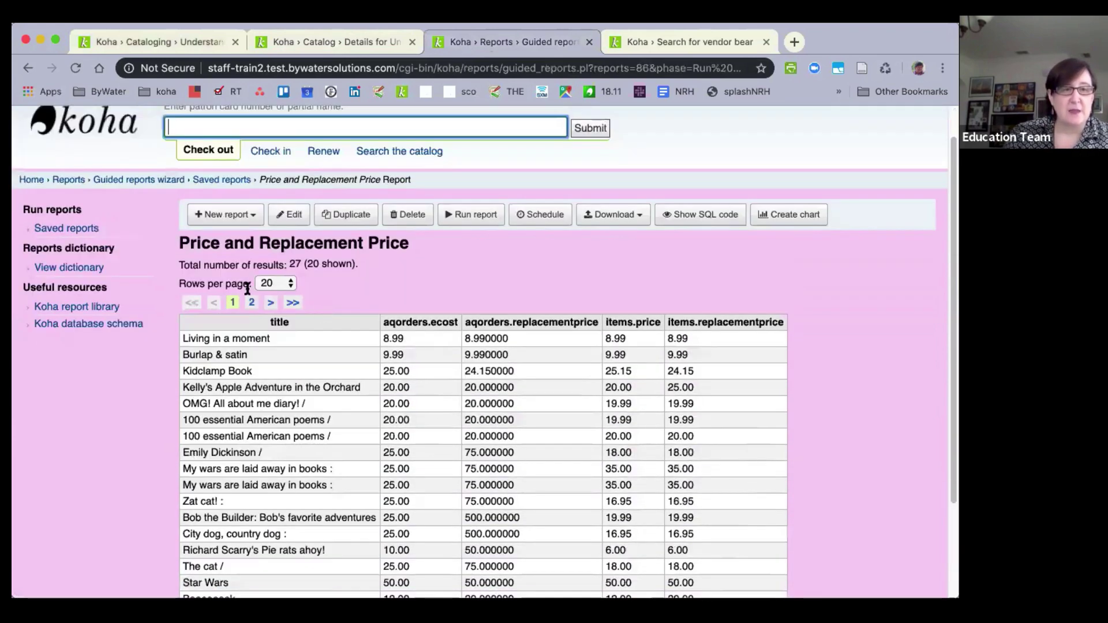
{"action": "left_click", "coordinate": [274, 304]}
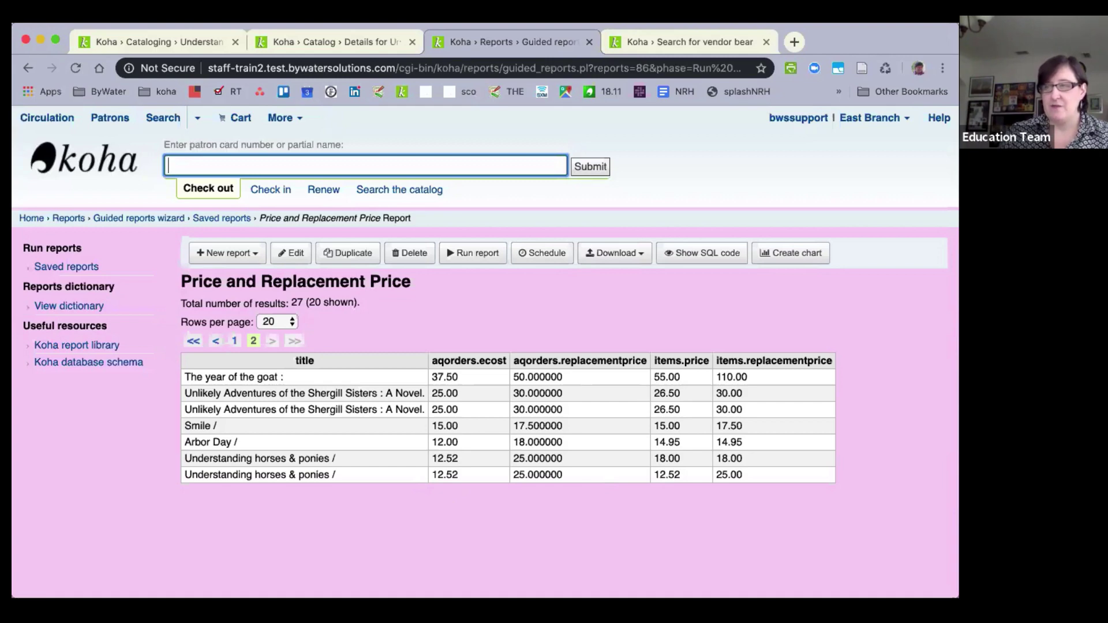
{"action": "left_click", "coordinate": [131, 40]}
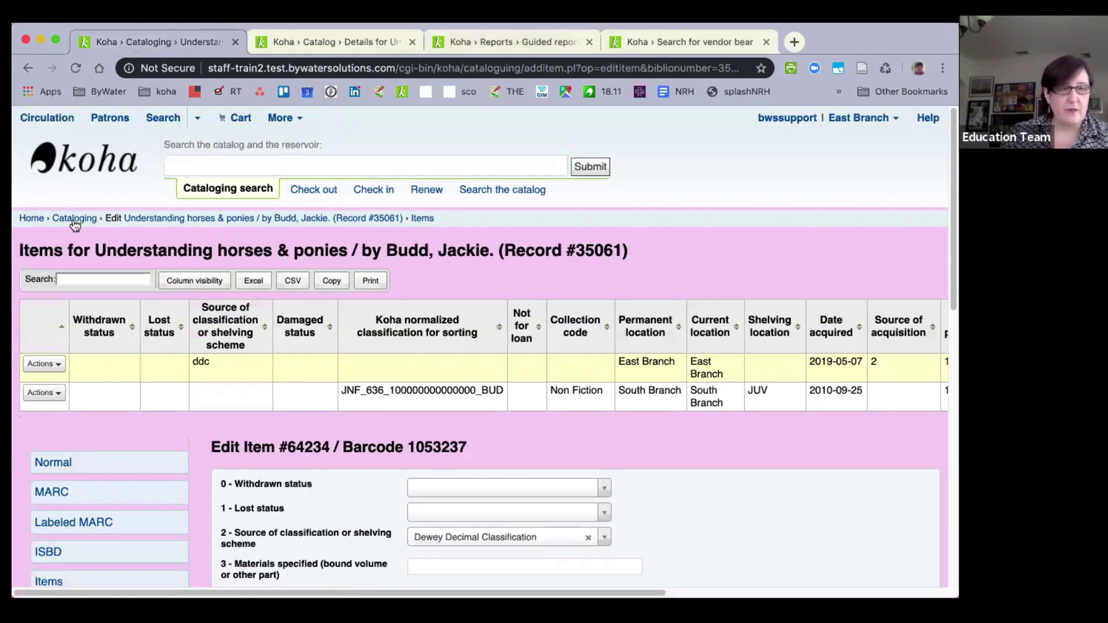
{"action": "left_click", "coordinate": [27, 68]}
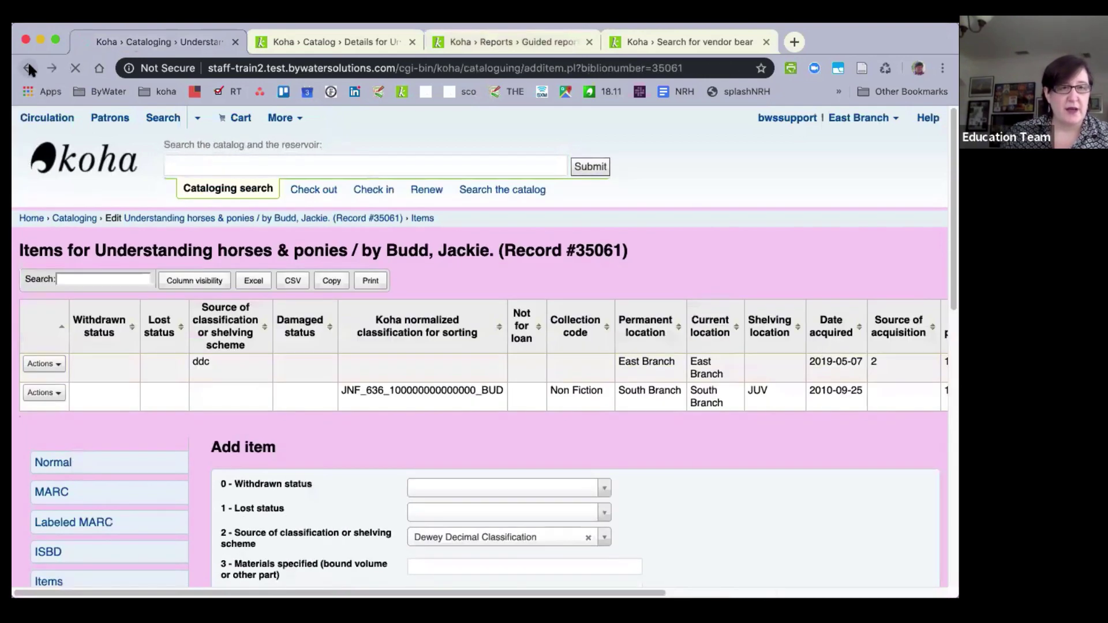
{"action": "left_click", "coordinate": [27, 67]}
{"action": "left_click", "coordinate": [27, 68]}
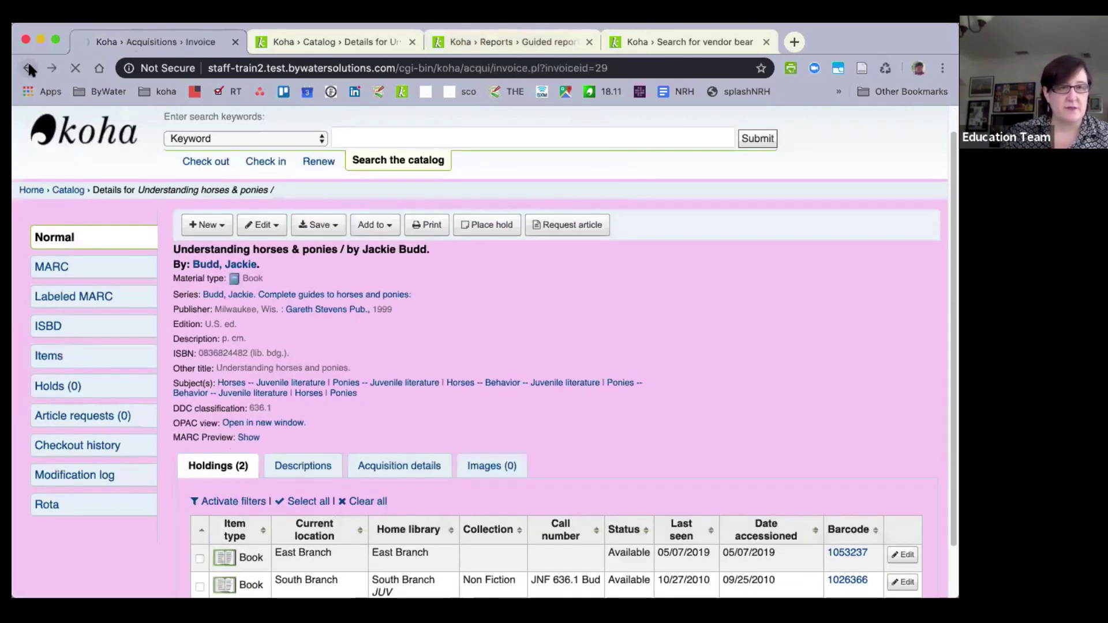
{"action": "left_click", "coordinate": [27, 67]}
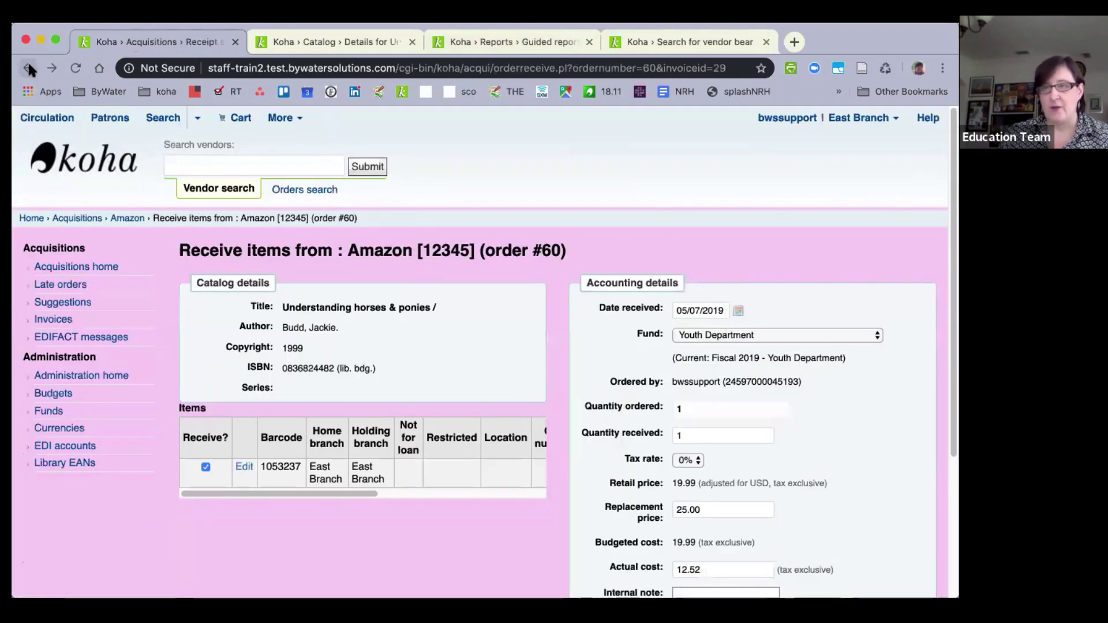
{"action": "left_click", "coordinate": [29, 68]}
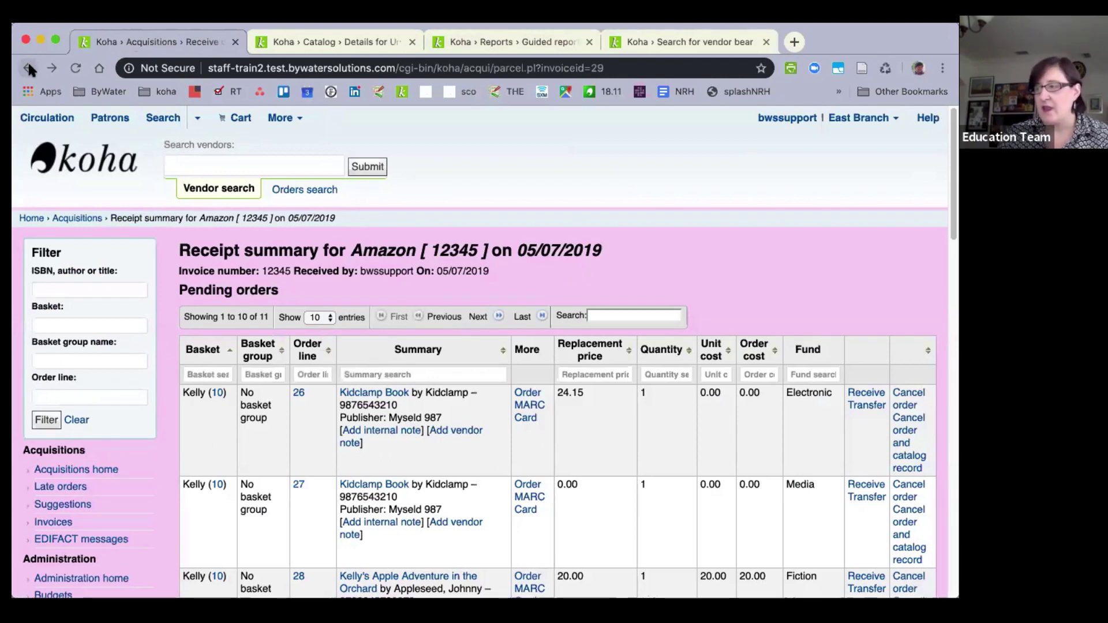
{"action": "left_click", "coordinate": [29, 67]}
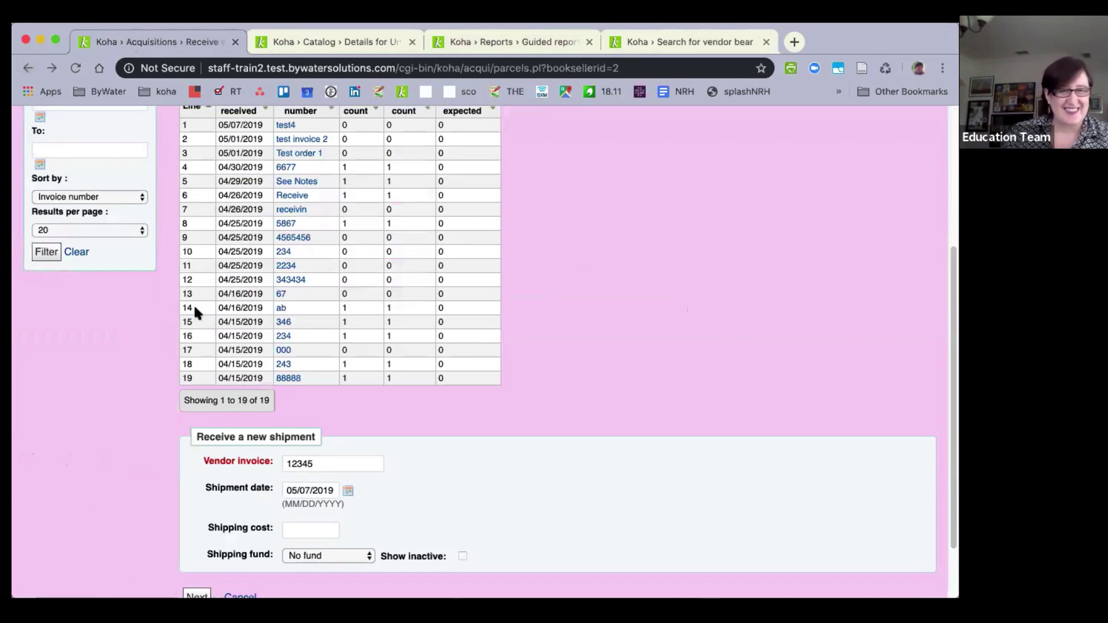
{"action": "scroll", "coordinate": [163, 277], "scroll_direction": "up", "scroll_amount": 5}
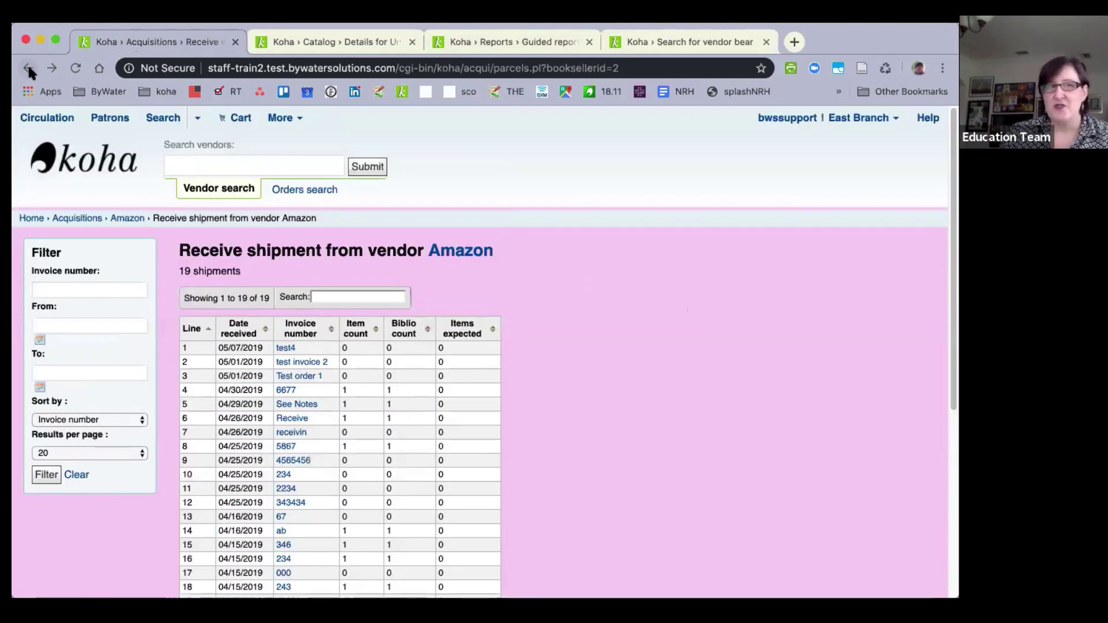
{"action": "left_click", "coordinate": [28, 68]}
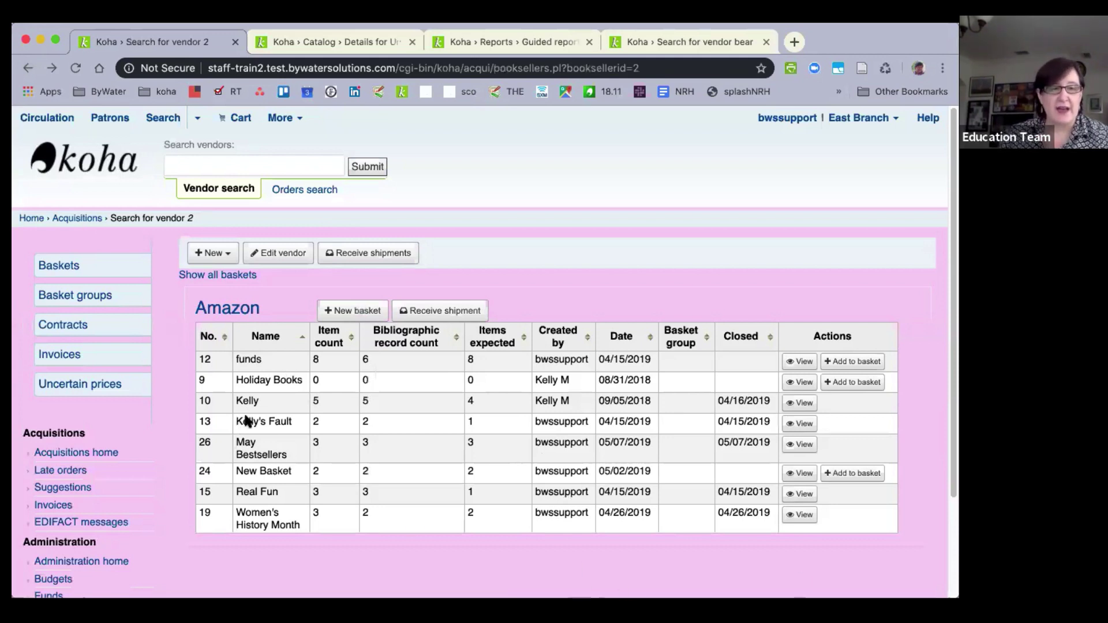
{"action": "left_click", "coordinate": [799, 446]}
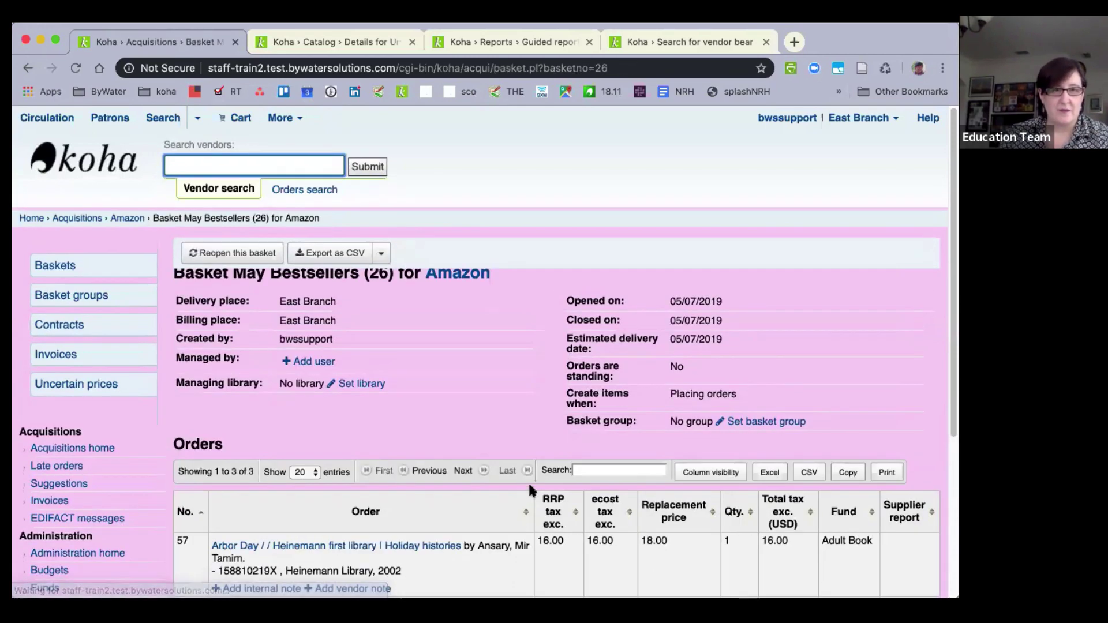
{"action": "left_click", "coordinate": [222, 255]}
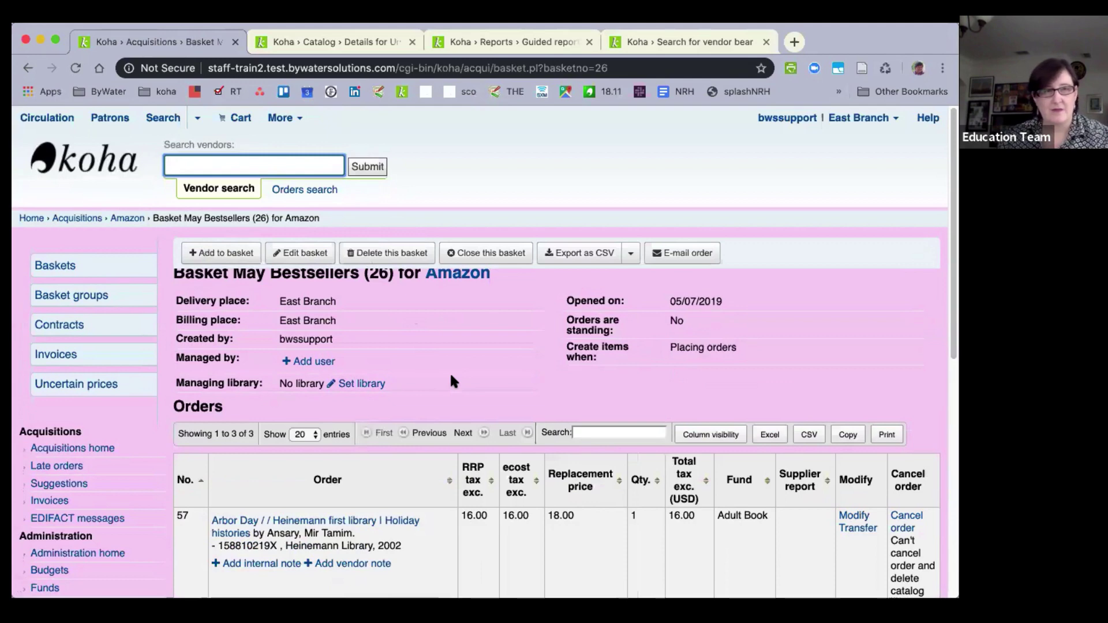
{"action": "scroll", "coordinate": [450, 380], "scroll_direction": "down", "scroll_amount": 10}
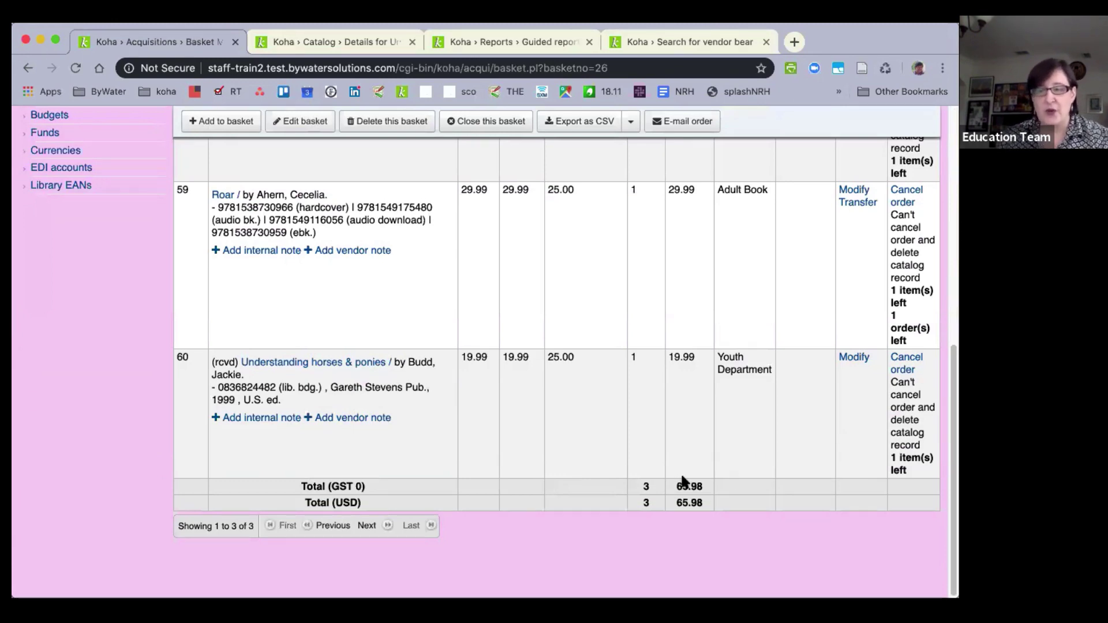
{"action": "left_click", "coordinate": [263, 417]}
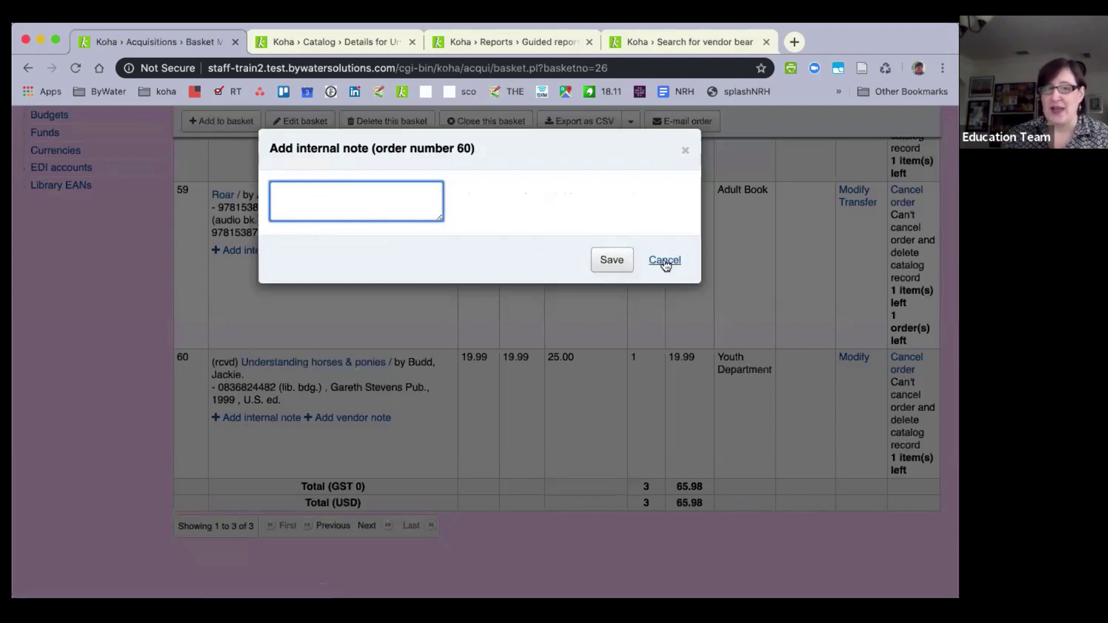
{"action": "left_click", "coordinate": [664, 261]}
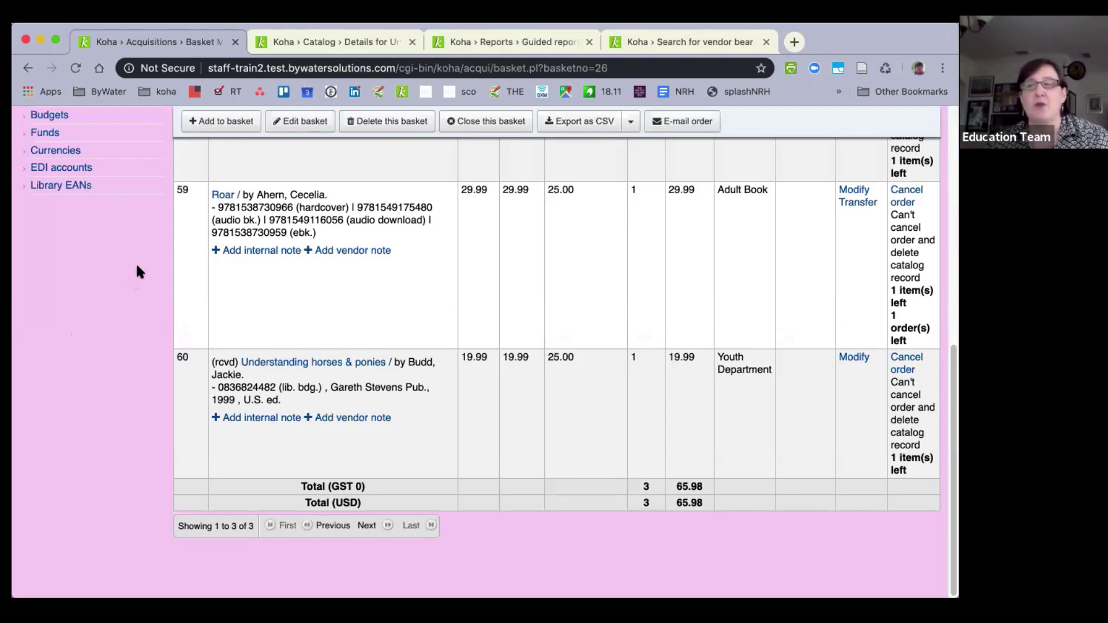
{"action": "scroll", "coordinate": [136, 271], "scroll_direction": "up", "scroll_amount": 10}
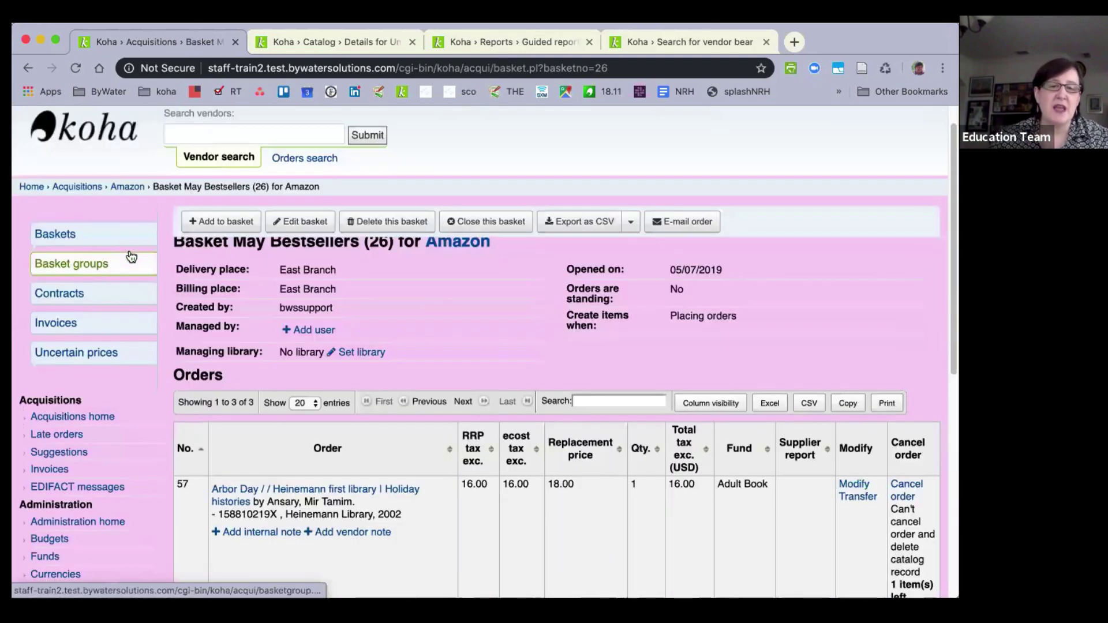
{"action": "scroll", "coordinate": [129, 255], "scroll_direction": "up", "scroll_amount": 1}
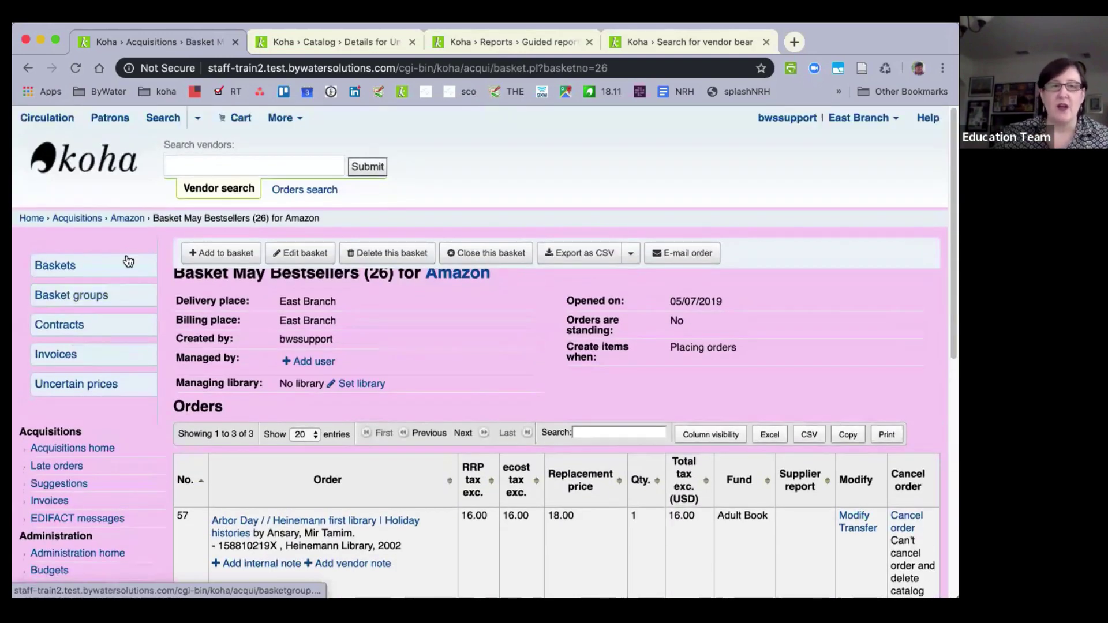
Open Amazon's baskets, review the Kelly's Fault basket orders, and go back to the basket list.
{"action": "left_click", "coordinate": [495, 256]}
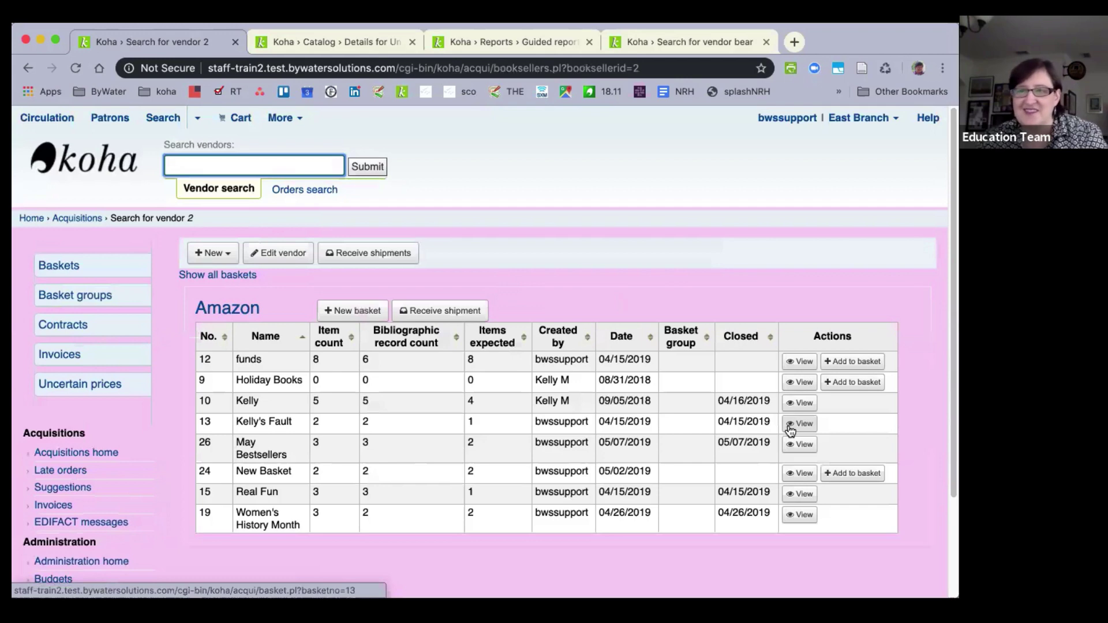
{"action": "left_click", "coordinate": [800, 424]}
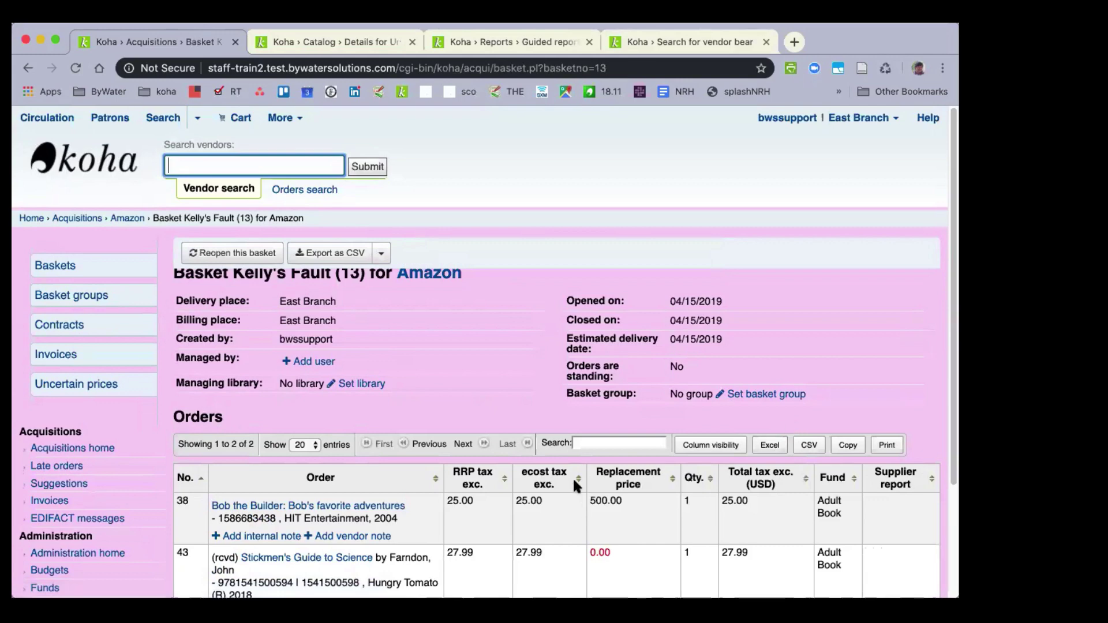
{"action": "scroll", "coordinate": [477, 365], "scroll_direction": "down", "scroll_amount": 3}
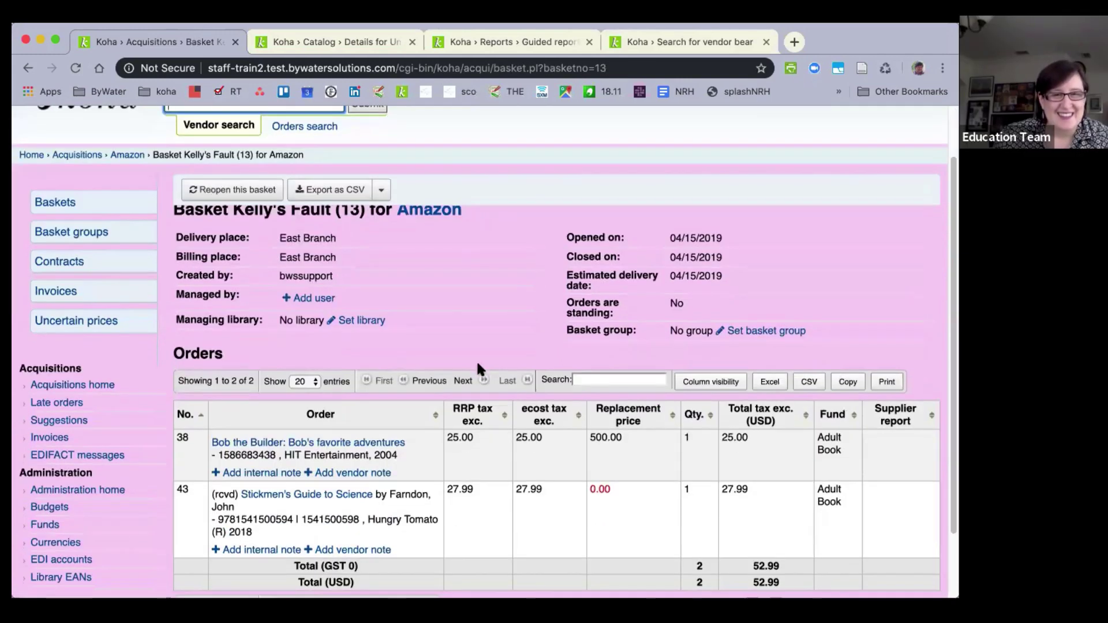
{"action": "scroll", "coordinate": [500, 469], "scroll_direction": "up", "scroll_amount": 3}
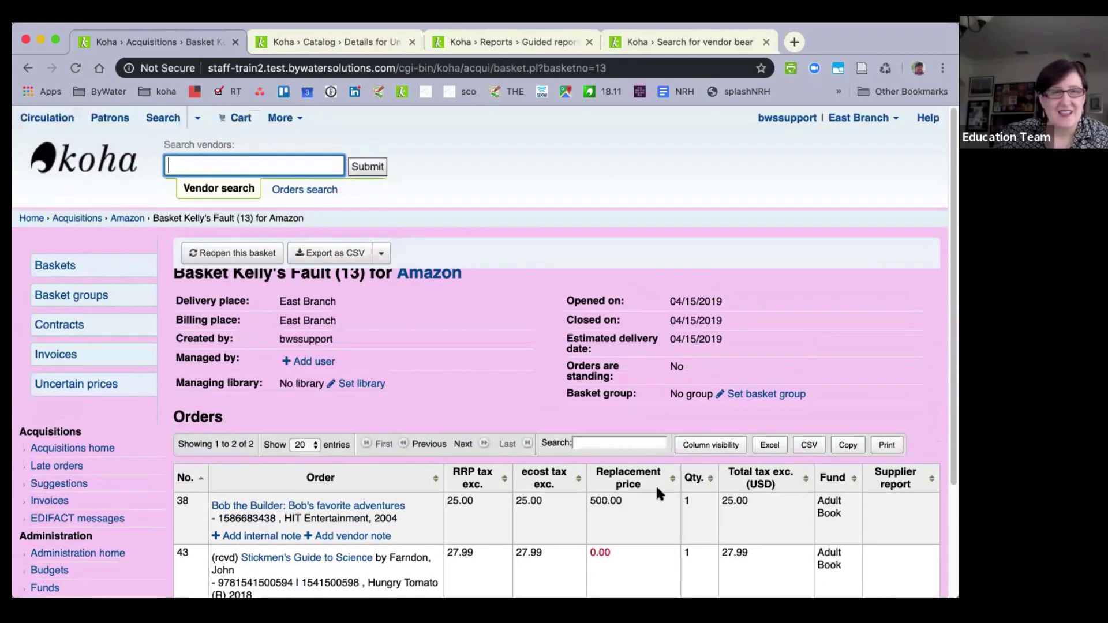
{"action": "scroll", "coordinate": [283, 355], "scroll_direction": "down", "scroll_amount": 1}
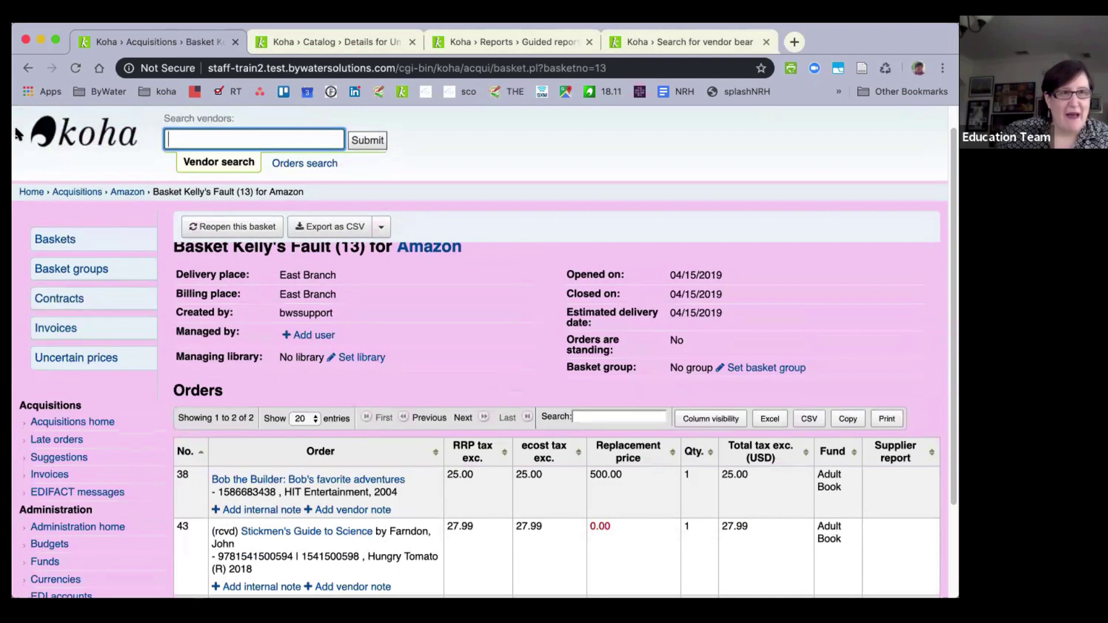
{"action": "left_click", "coordinate": [27, 67]}
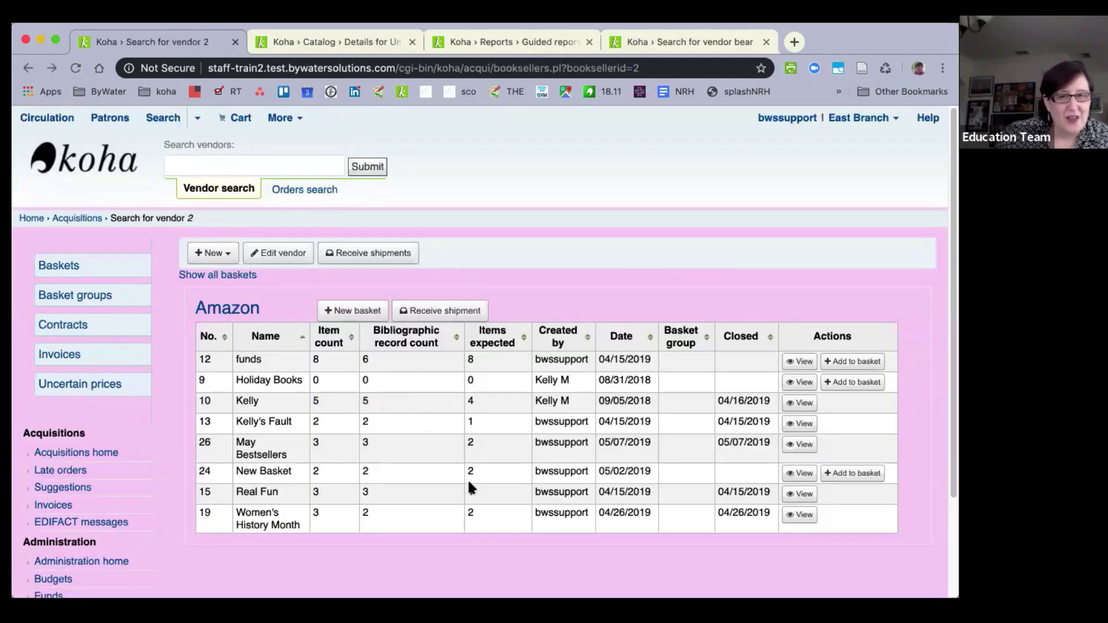
Receive an Amazon shipment under vendor invoice 1234567.
{"action": "left_click", "coordinate": [386, 255]}
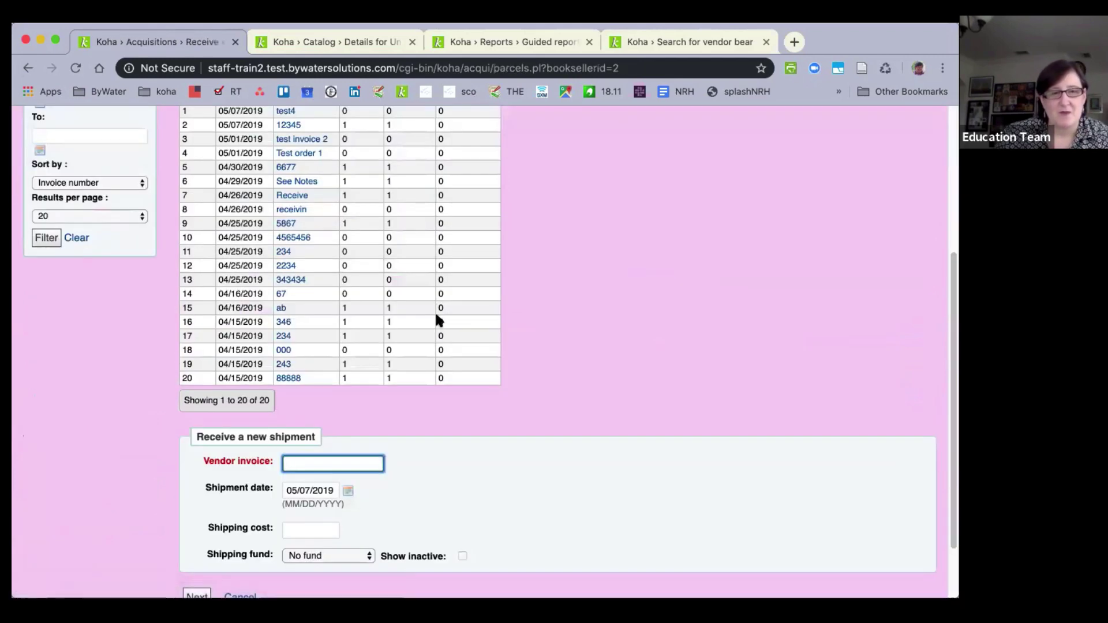
{"action": "type", "text": "1234567"}
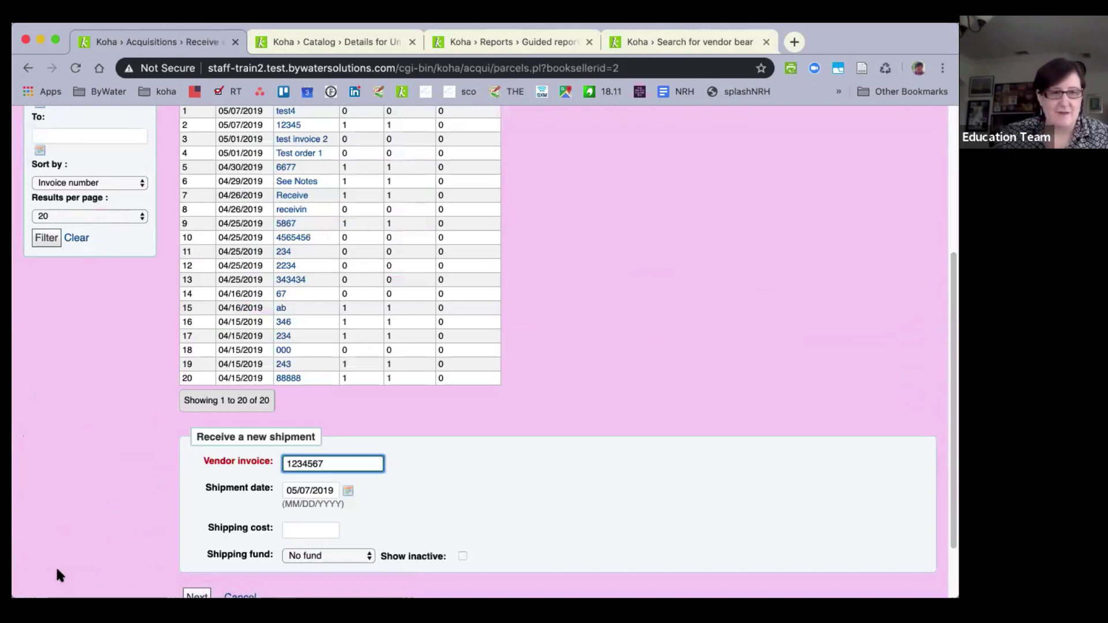
{"action": "scroll", "coordinate": [57, 571], "scroll_direction": "down", "scroll_amount": 3}
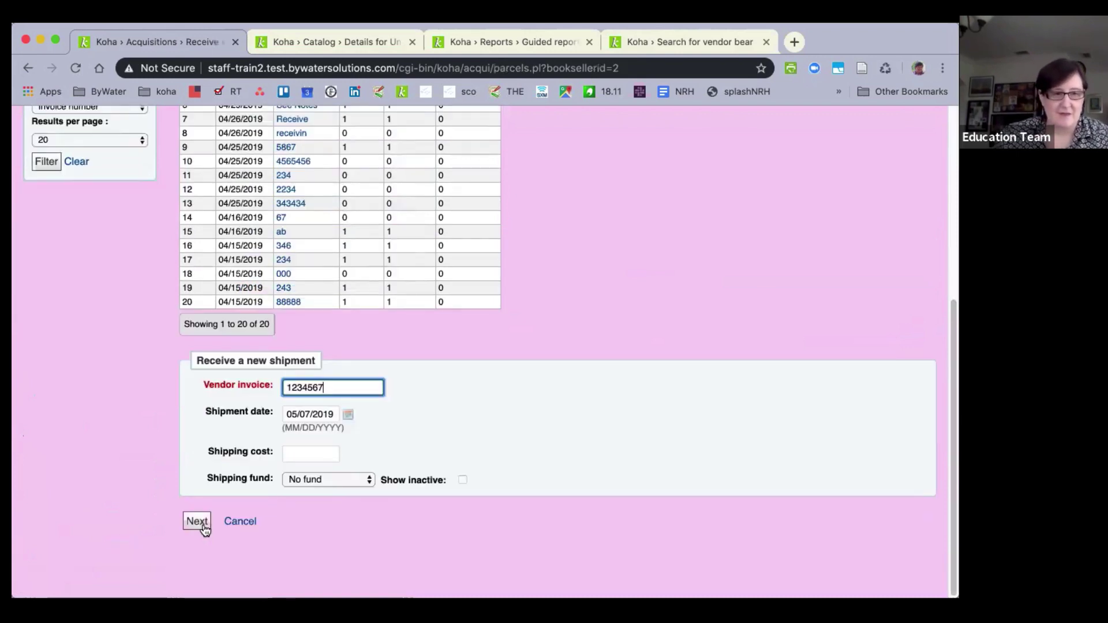
{"action": "left_click", "coordinate": [197, 521]}
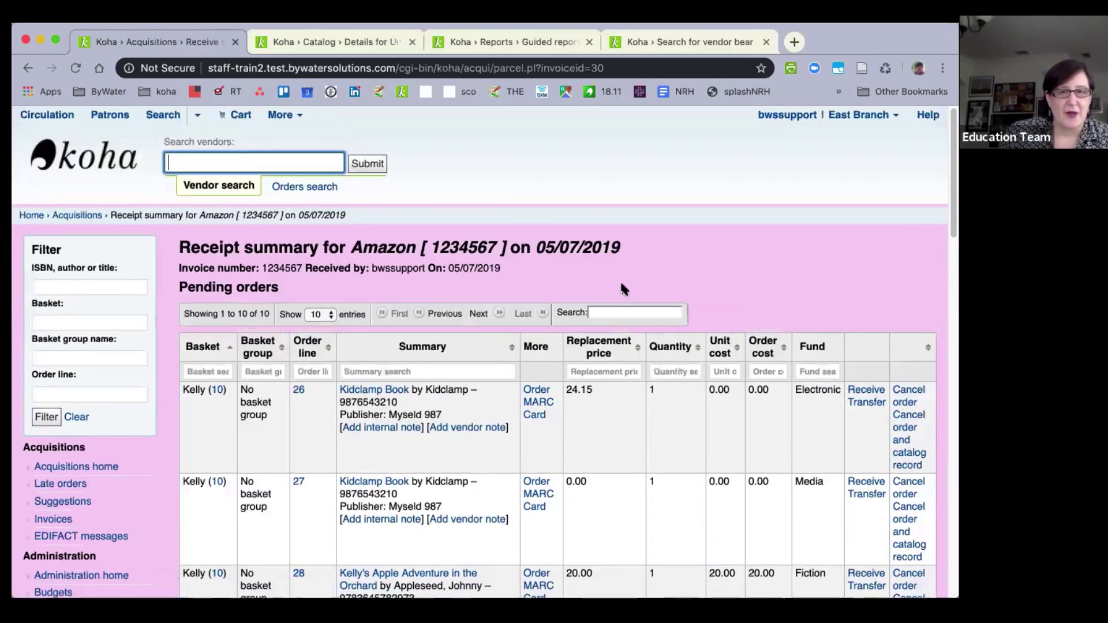
Inspect order line 26's details, then open line 27's receiving form and cancel without receiving.
{"action": "scroll", "coordinate": [621, 287], "scroll_direction": "down", "scroll_amount": 1}
{"action": "scroll", "coordinate": [623, 287], "scroll_direction": "down", "scroll_amount": 3}
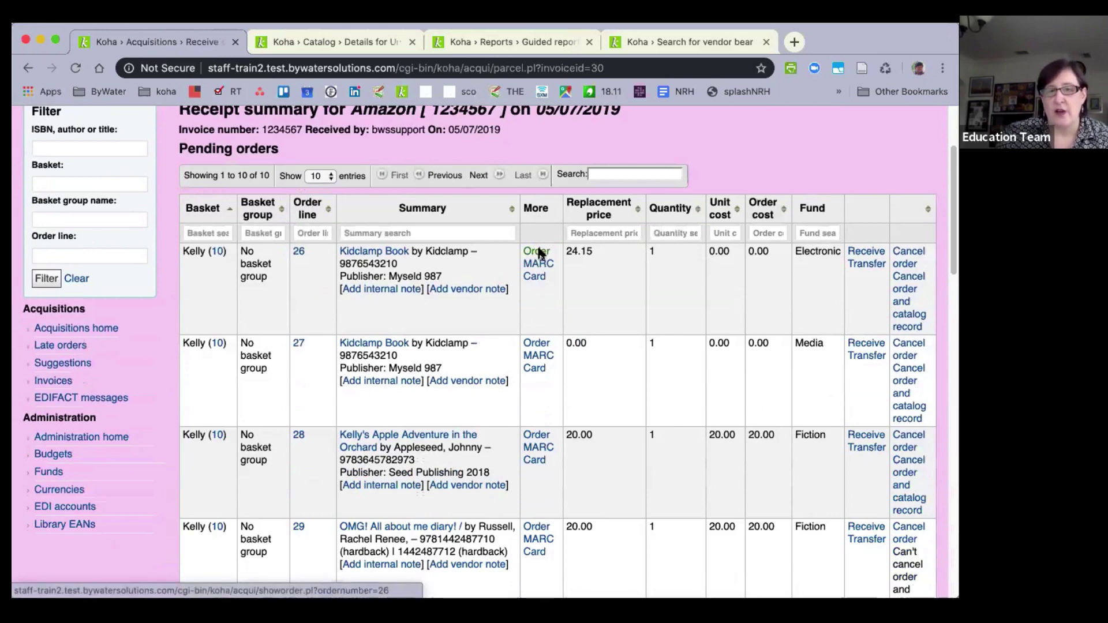
{"action": "left_click", "coordinate": [537, 253]}
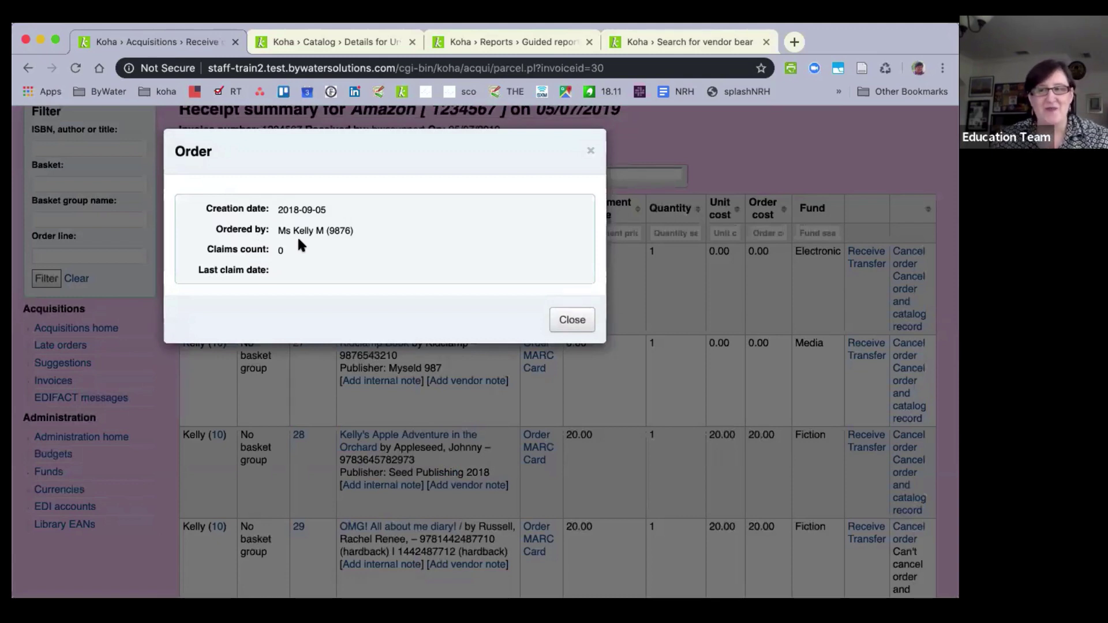
{"action": "left_click", "coordinate": [572, 327]}
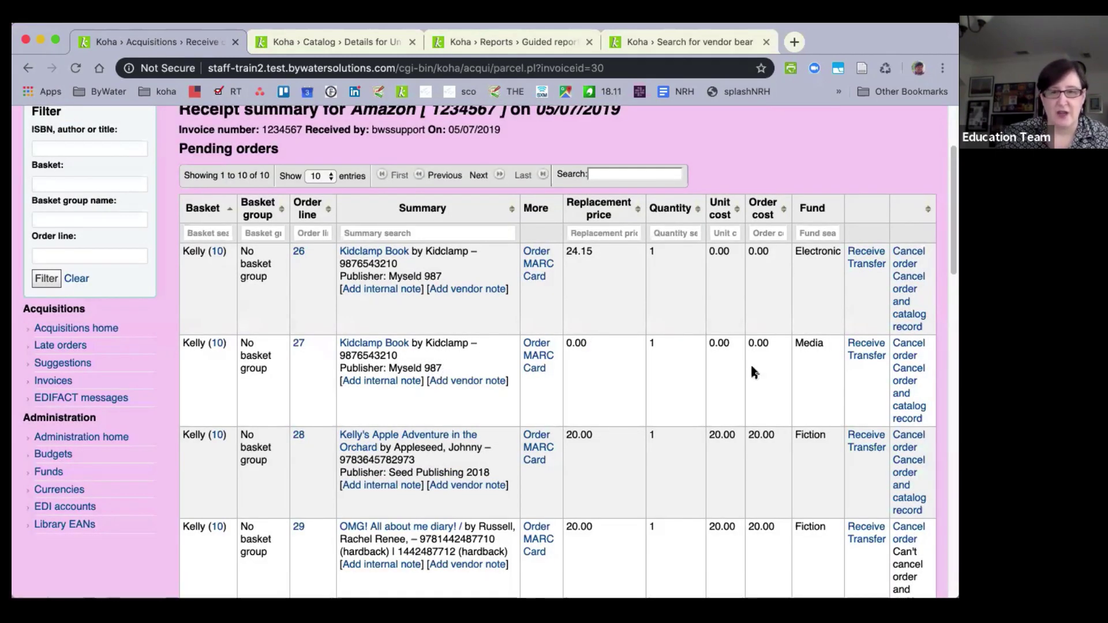
{"action": "left_click", "coordinate": [866, 347]}
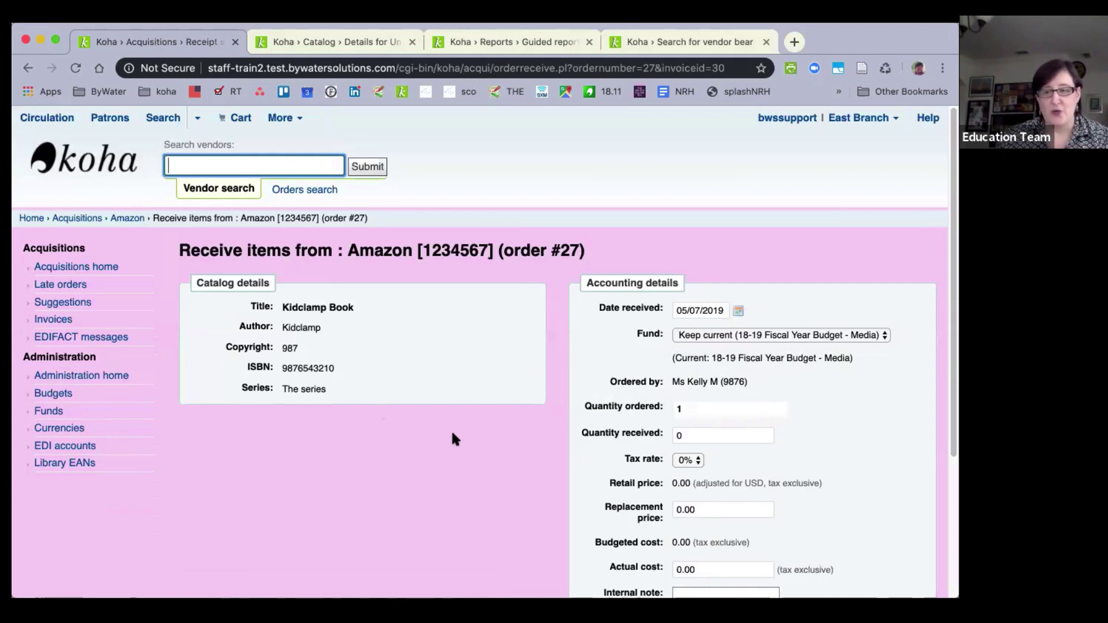
{"action": "scroll", "coordinate": [473, 417], "scroll_direction": "down", "scroll_amount": 5}
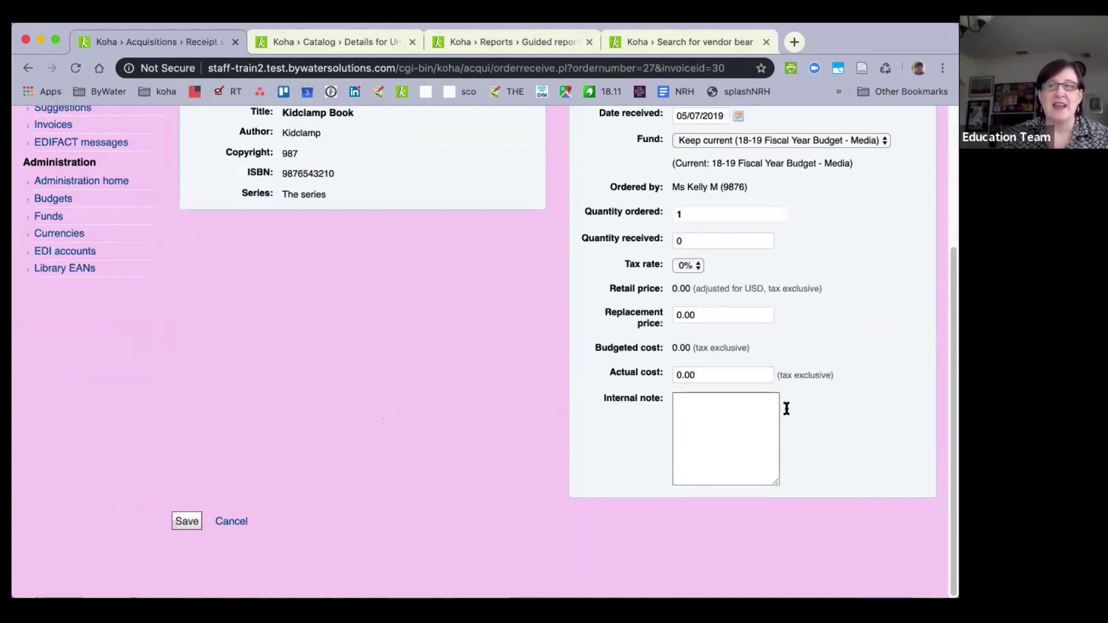
{"action": "left_click", "coordinate": [225, 522]}
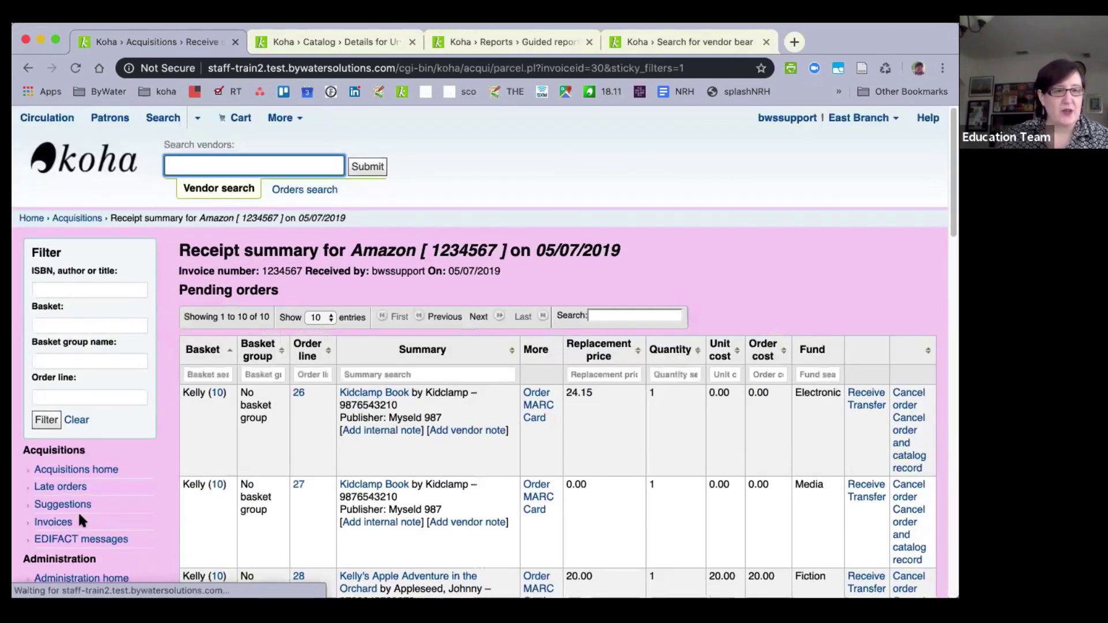
Search invoices for number 774 and open the Bear Pond Books result.
{"action": "left_click", "coordinate": [46, 527]}
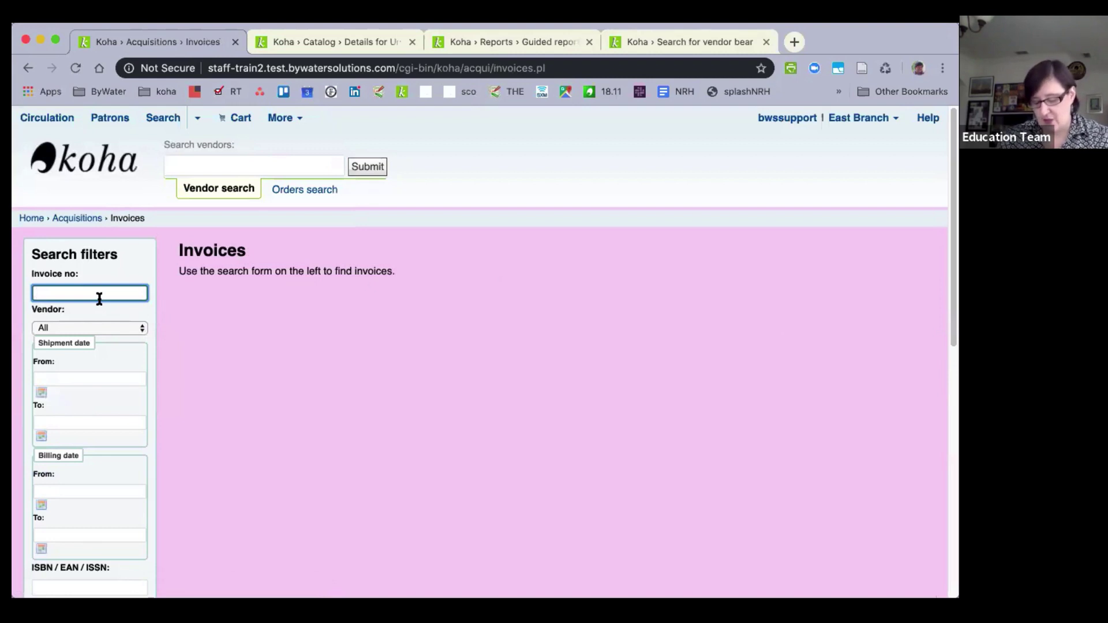
{"action": "type", "text": "774"}
{"action": "key", "text": "Return"}
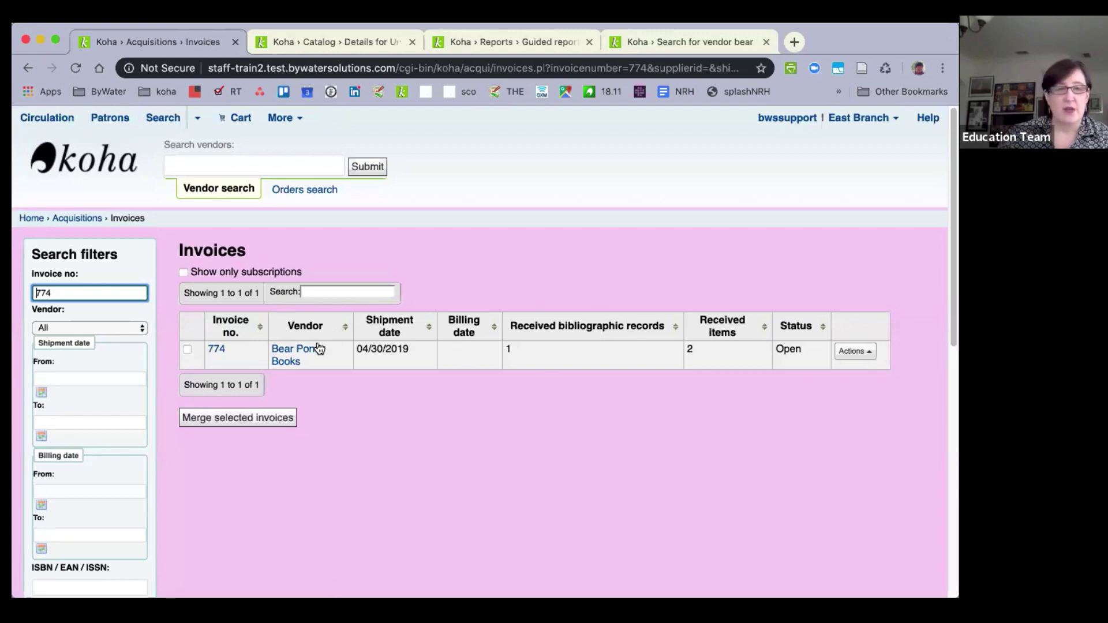
{"action": "left_click", "coordinate": [217, 350]}
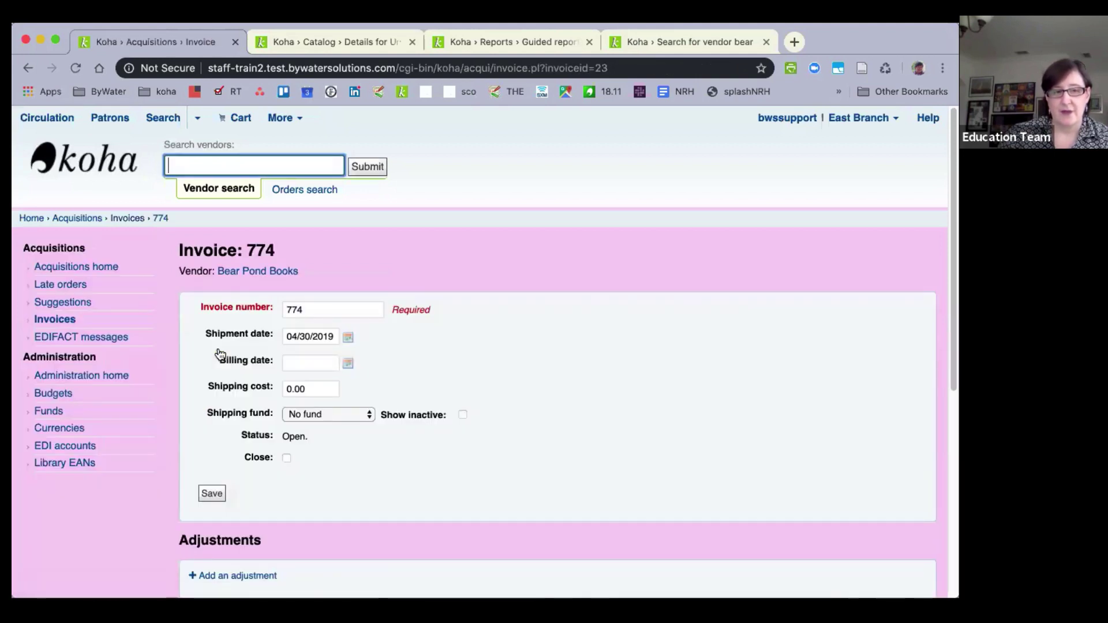
Add a new adjustment to invoice 774 with amount -1.67.
{"action": "scroll", "coordinate": [230, 447], "scroll_direction": "down", "scroll_amount": 4}
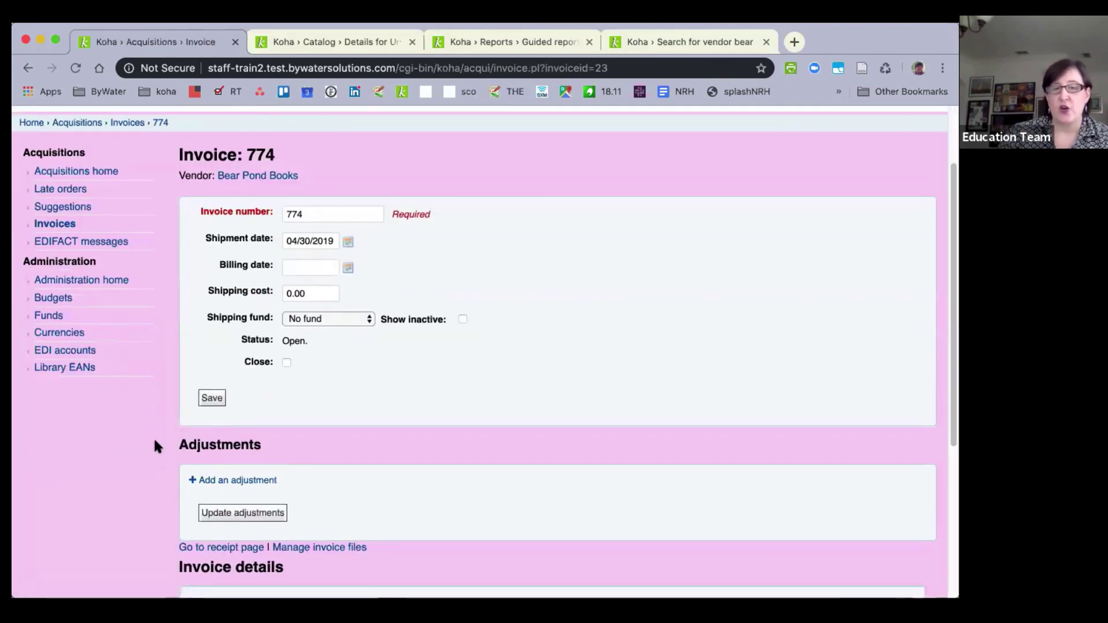
{"action": "scroll", "coordinate": [155, 440], "scroll_direction": "down", "scroll_amount": 5}
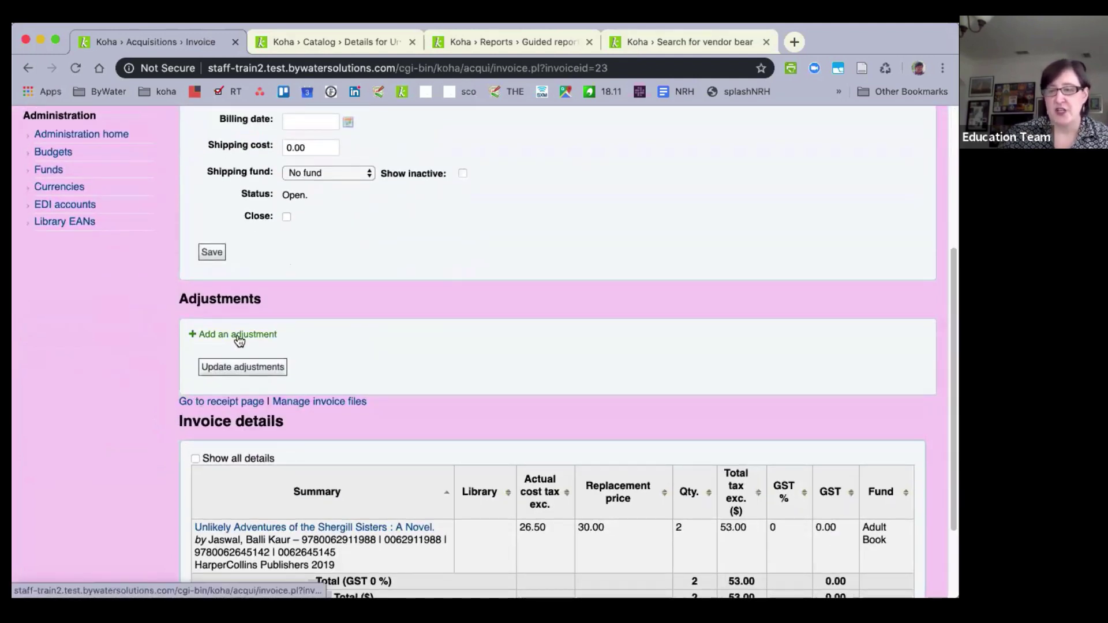
{"action": "left_click", "coordinate": [239, 339]}
{"action": "scroll", "coordinate": [880, 407], "scroll_direction": "down", "scroll_amount": 5}
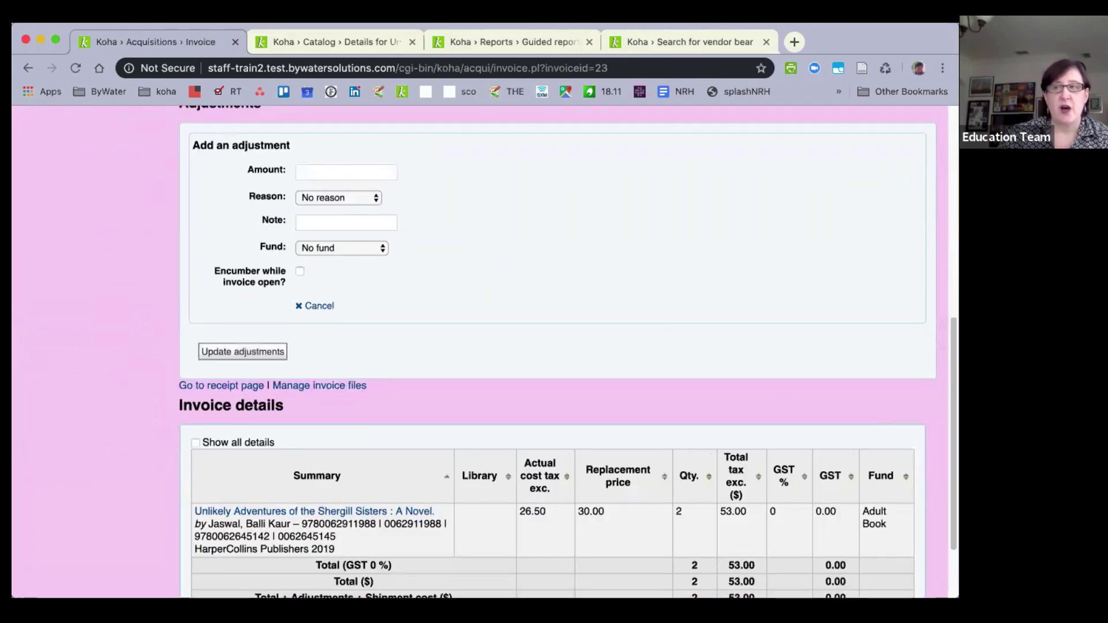
{"action": "left_click", "coordinate": [327, 170]}
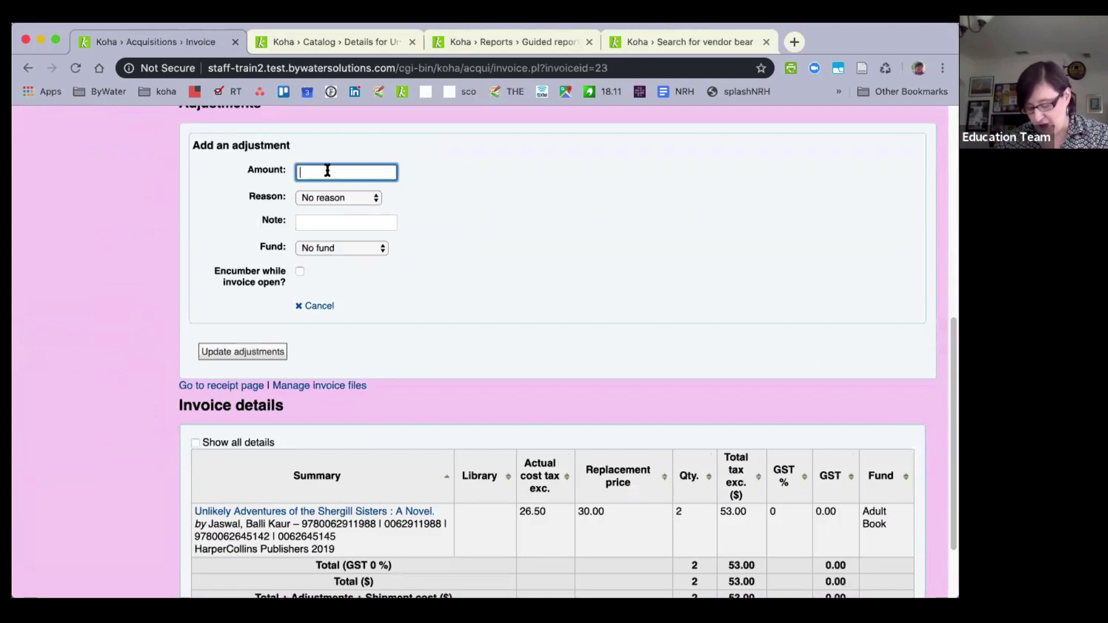
{"action": "type", "text": "-1."}
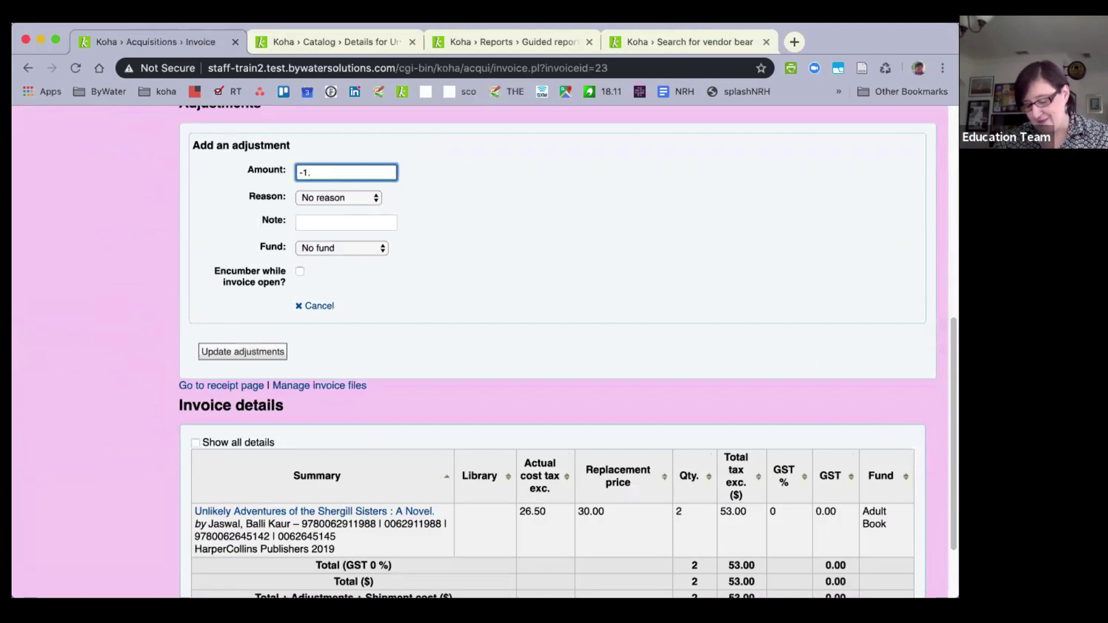
{"action": "type", "text": "67"}
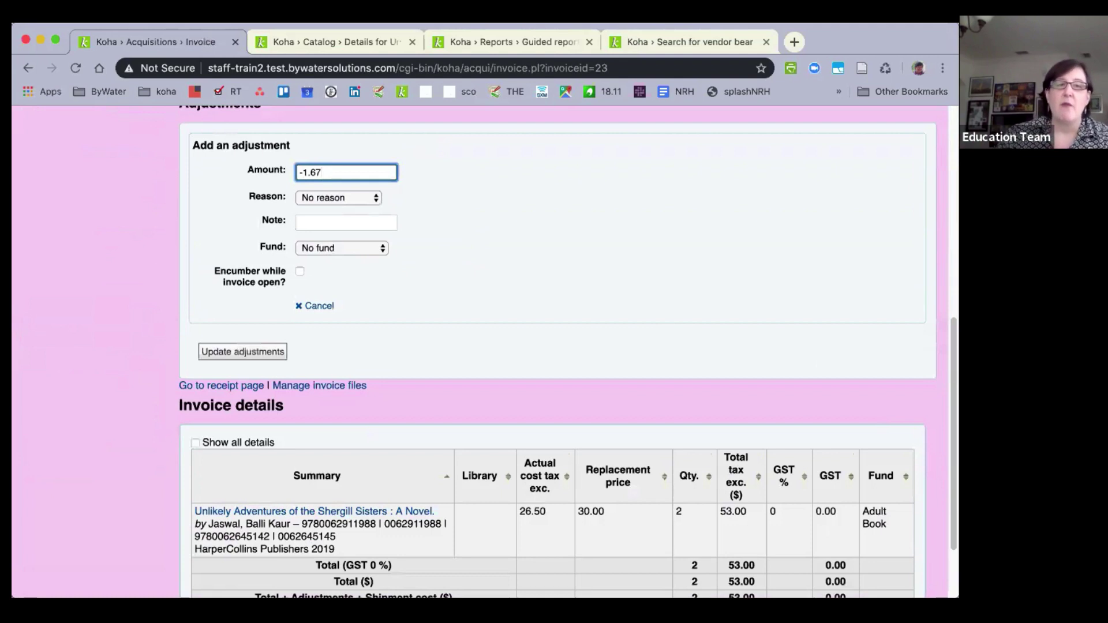
Give the adjustment reason Vendor Discount, note 'price drop before publication', and fund Adult Book.
{"action": "left_click", "coordinate": [315, 197]}
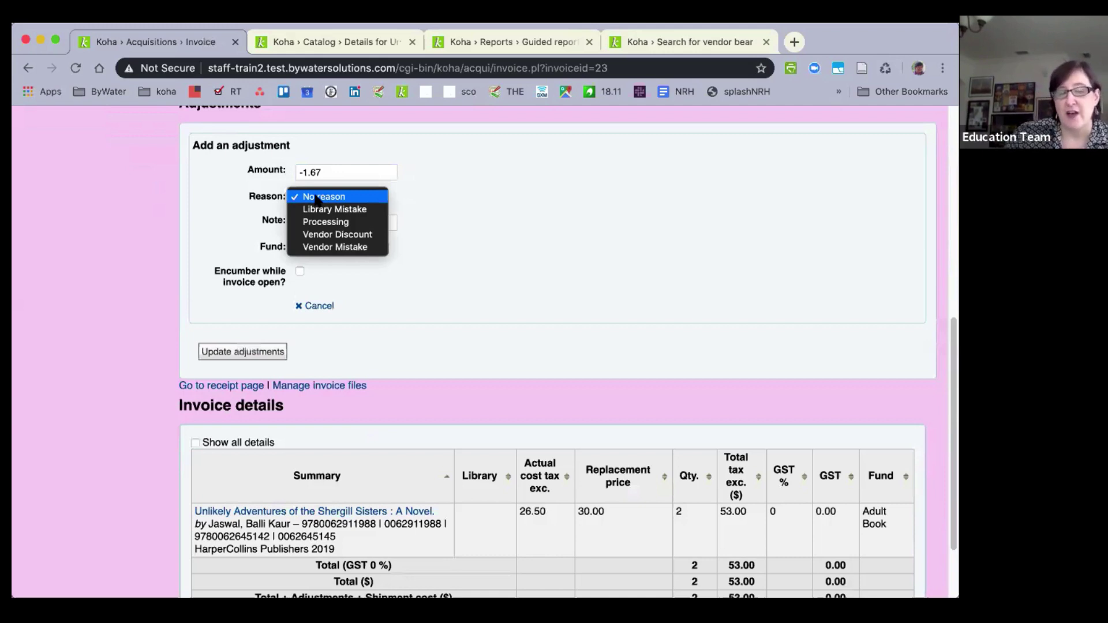
{"action": "left_click", "coordinate": [350, 233]}
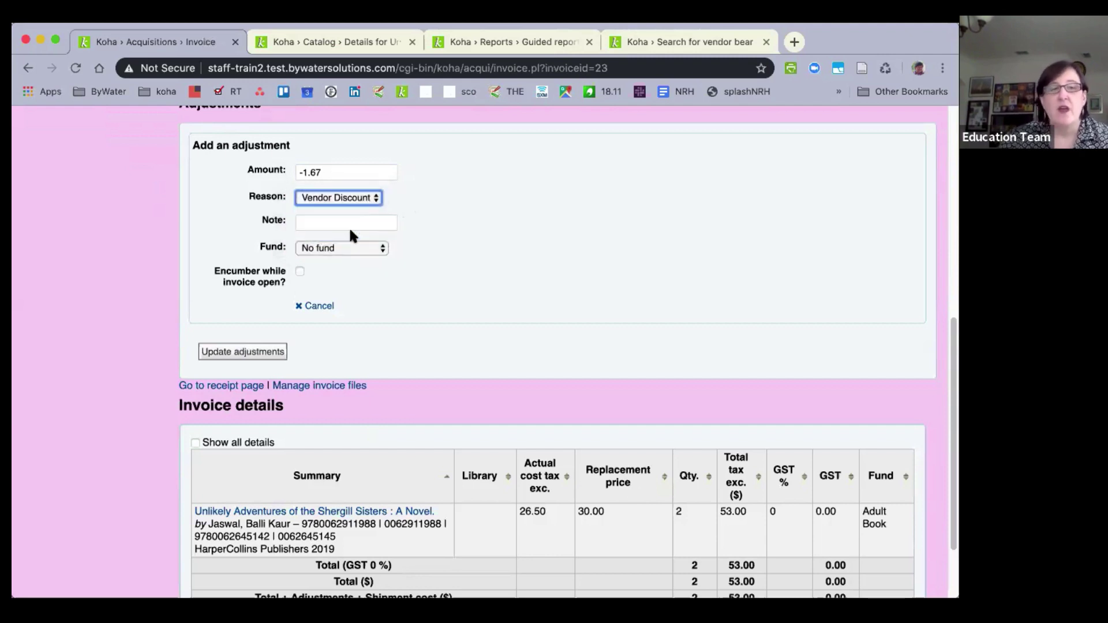
{"action": "left_click", "coordinate": [335, 224]}
{"action": "type", "text": "pr"}
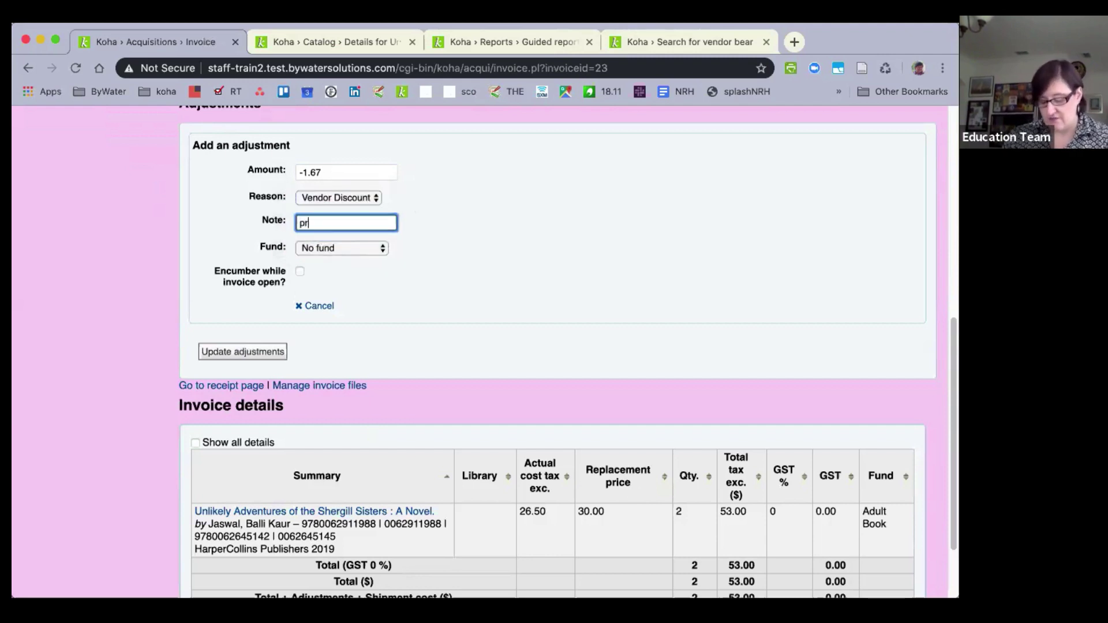
{"action": "type", "text": "ice drop before publc"}
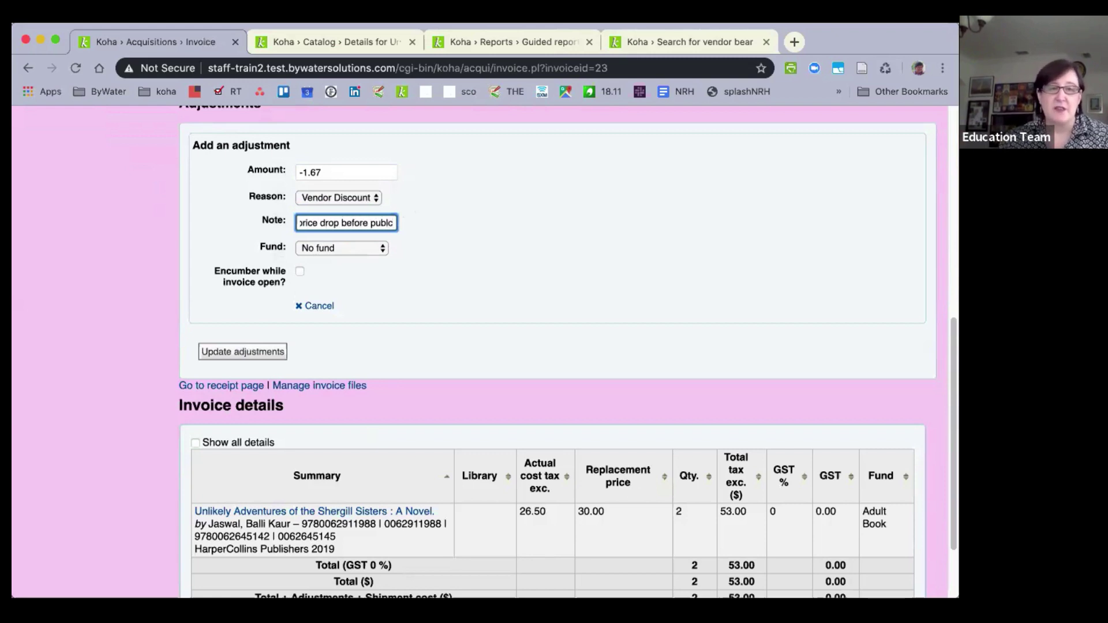
{"action": "key", "text": "BackSpace"}
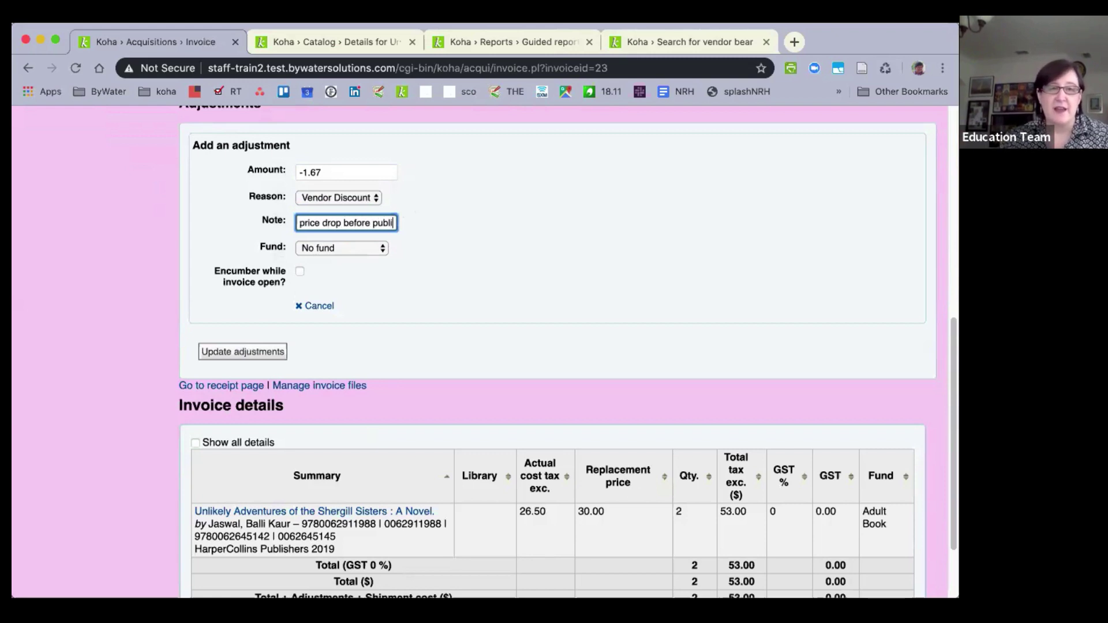
{"action": "type", "text": "ication"}
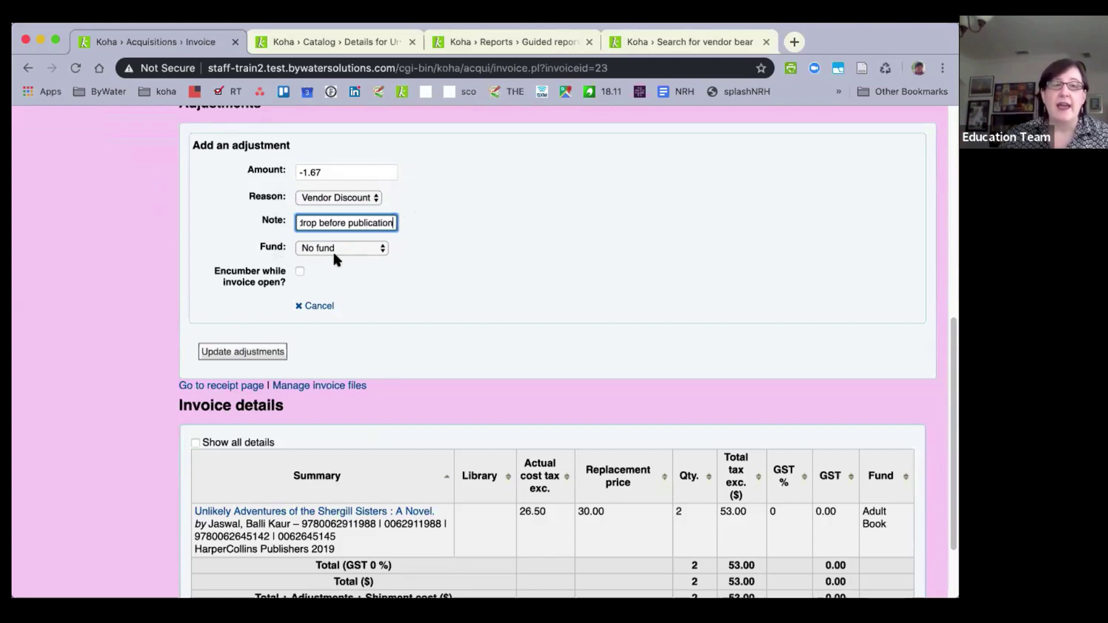
{"action": "left_click", "coordinate": [338, 247]}
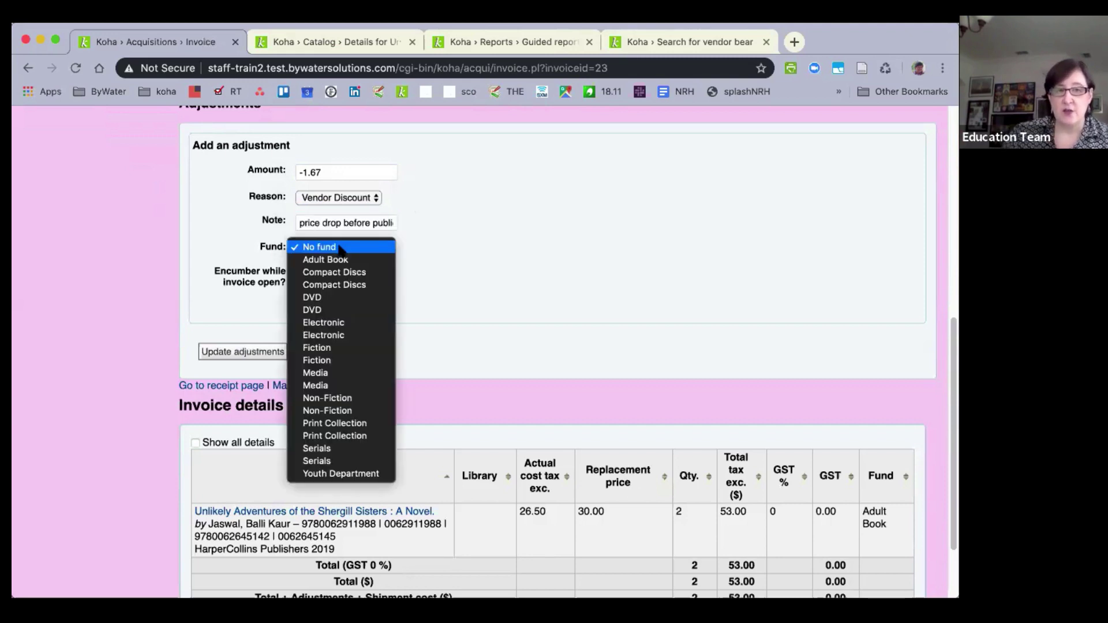
{"action": "left_click", "coordinate": [342, 260]}
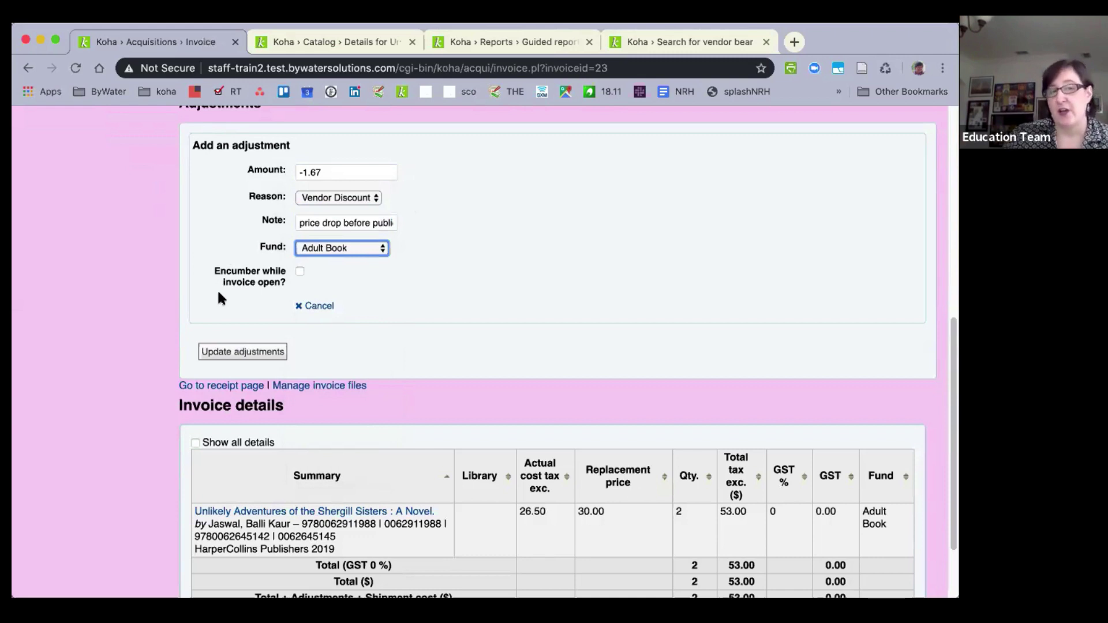
Save the -1.67 adjustment, verify the 51.33 adjusted total, and open a blank adjustment form.
{"action": "left_click", "coordinate": [235, 353]}
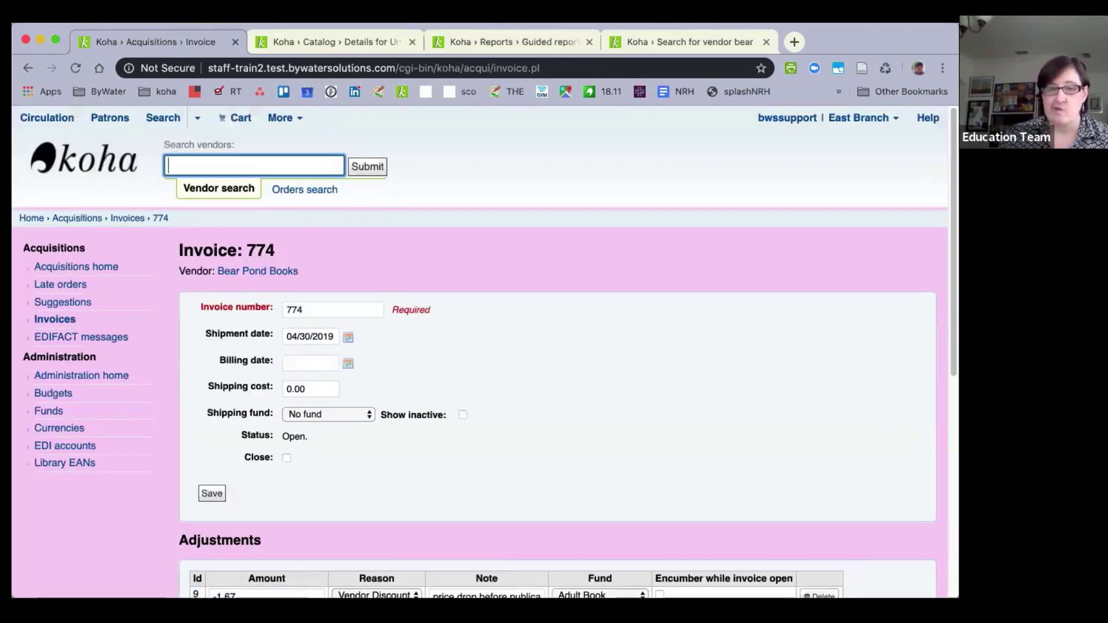
{"action": "scroll", "coordinate": [530, 371], "scroll_direction": "down", "scroll_amount": 5}
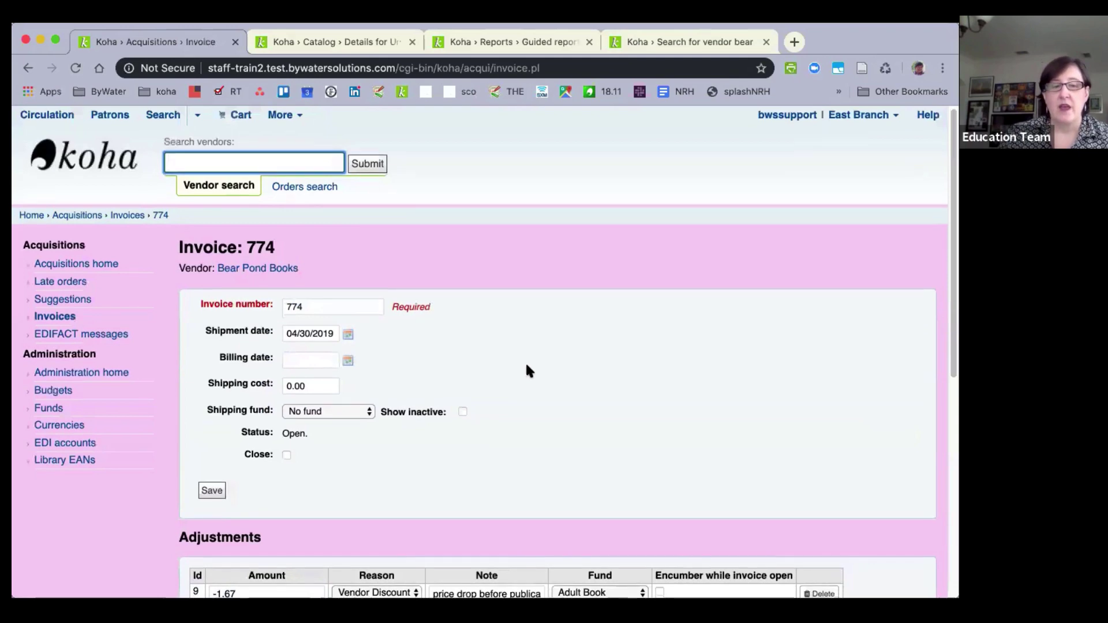
{"action": "scroll", "coordinate": [527, 366], "scroll_direction": "down", "scroll_amount": 2}
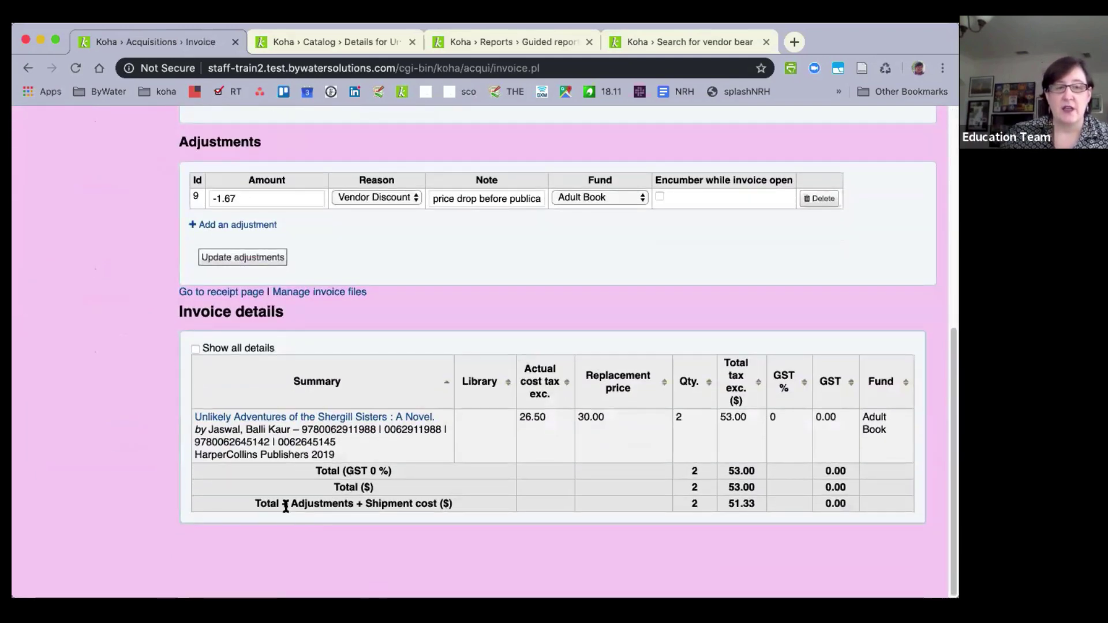
{"action": "left_click_drag", "start_coordinate": [291, 503], "coordinate": [401, 513]}
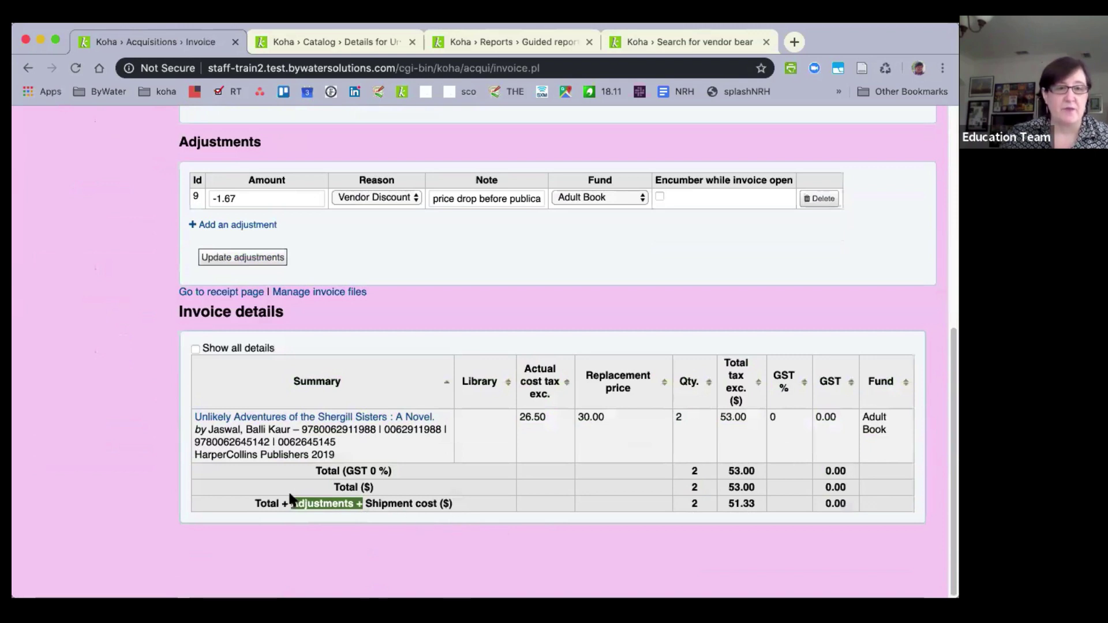
{"action": "scroll", "coordinate": [290, 497], "scroll_direction": "up", "scroll_amount": 4}
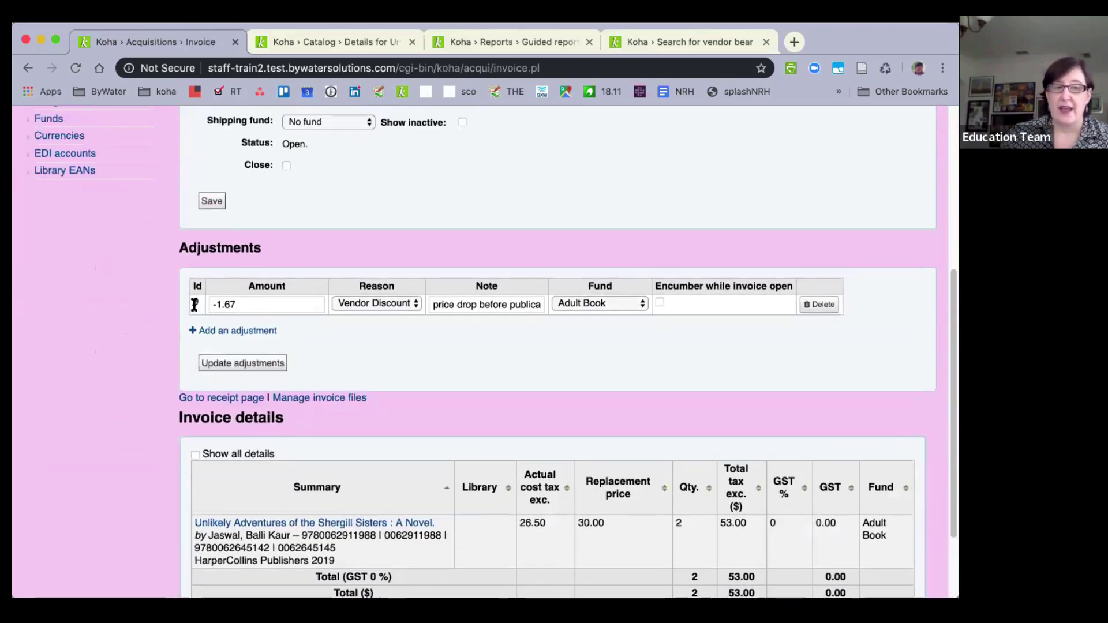
{"action": "left_click", "coordinate": [212, 333]}
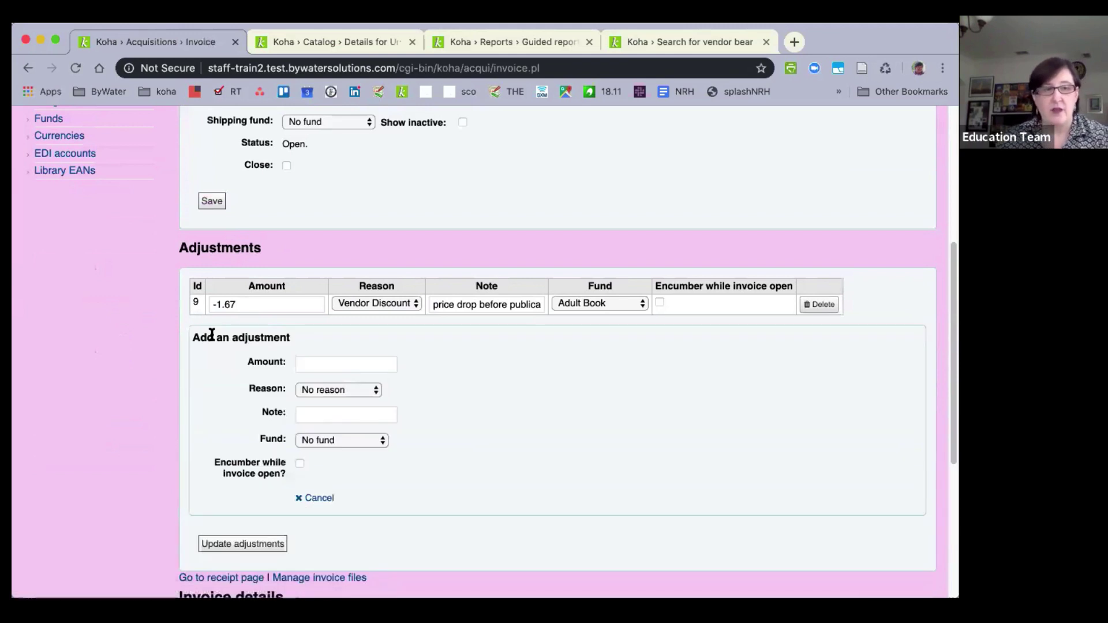
{"action": "left_click", "coordinate": [323, 362]}
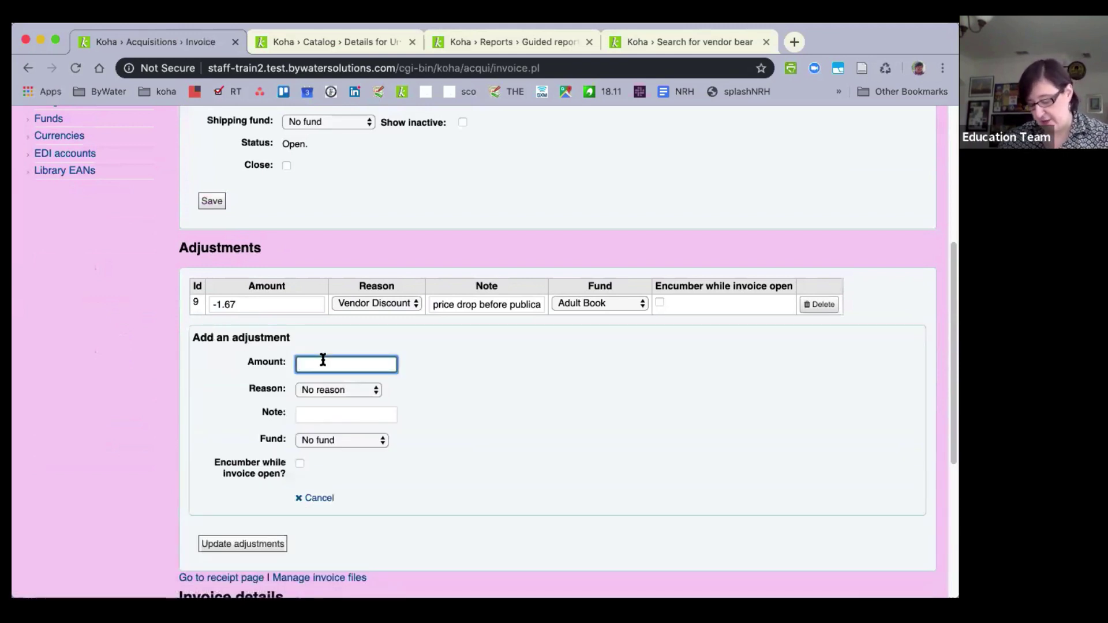
Enter an 11.95 Processing adjustment on Adult Book, noted 'item has to be rebound', and save it.
{"action": "type", "text": "11.95"}
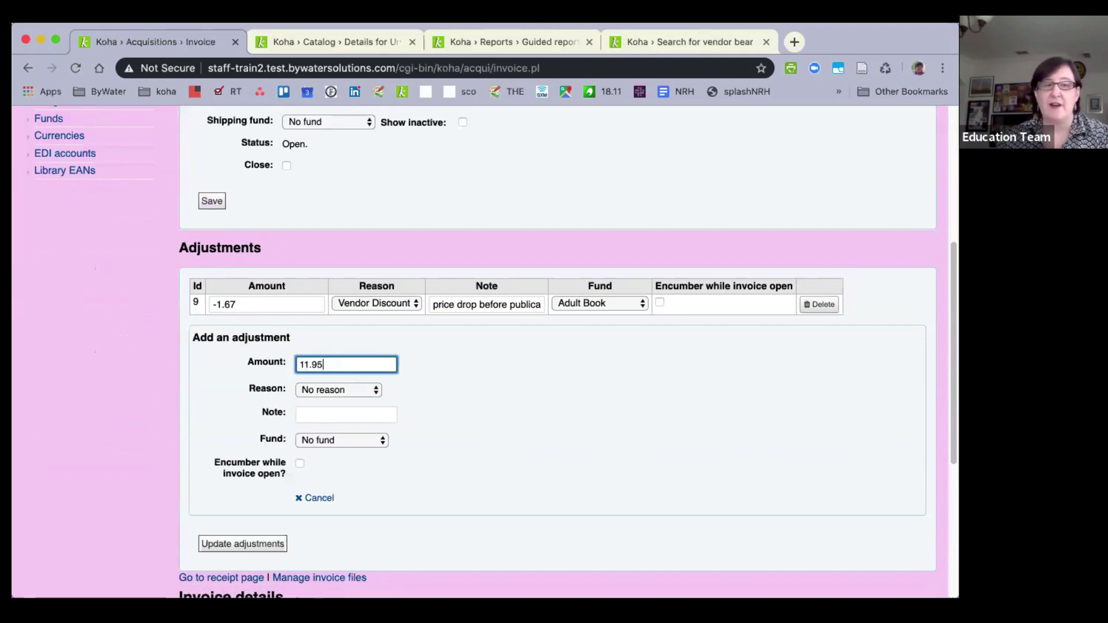
{"action": "left_click", "coordinate": [334, 391]}
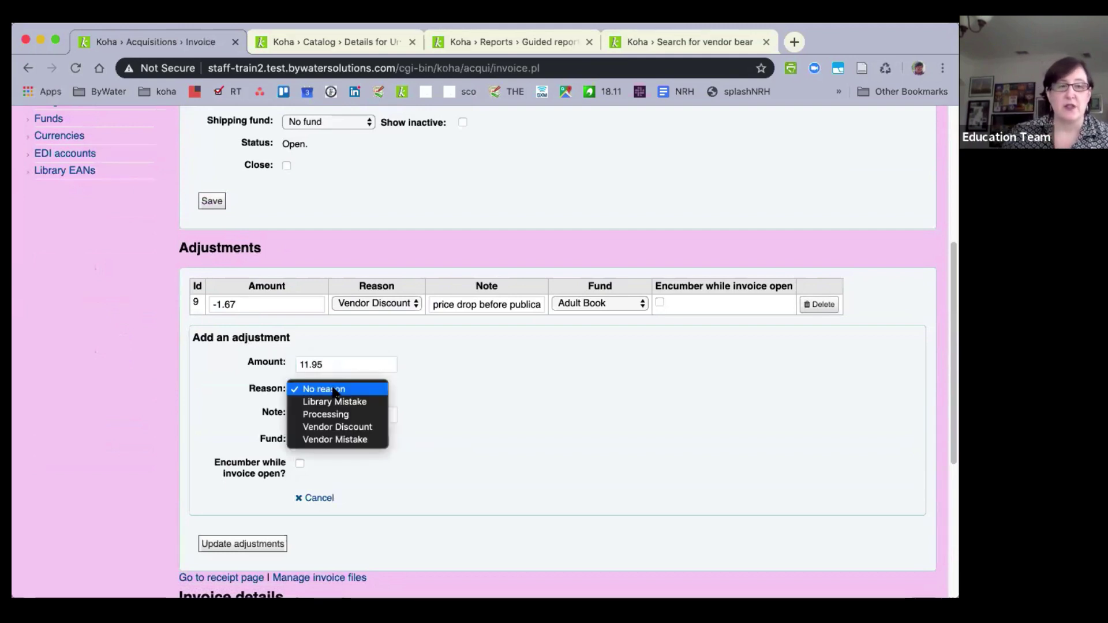
{"action": "left_click", "coordinate": [335, 413]}
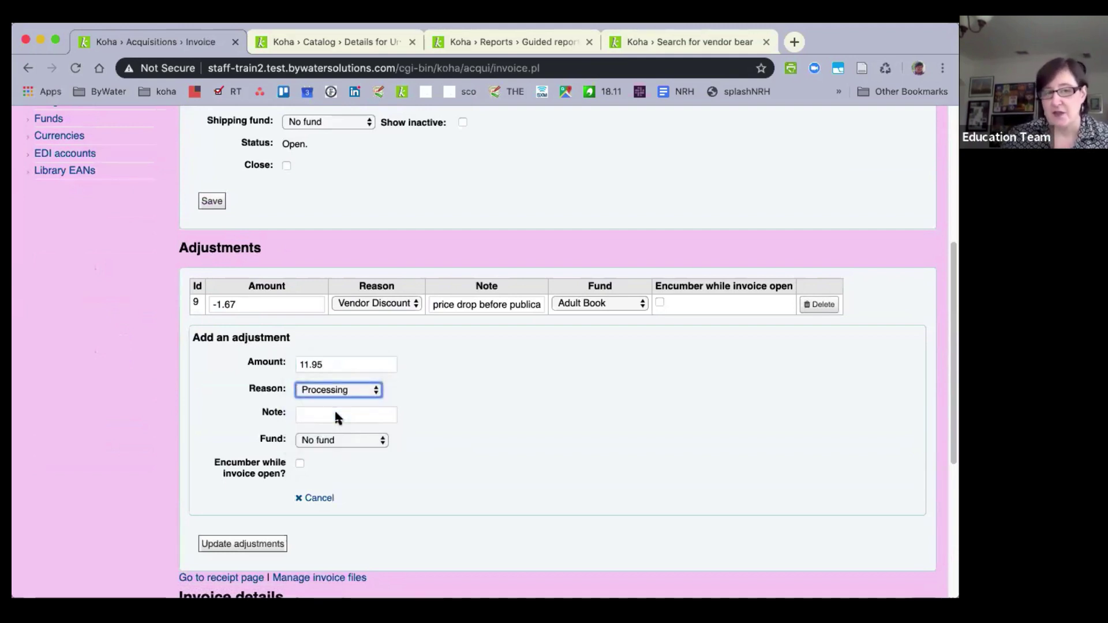
{"action": "left_click", "coordinate": [335, 415]}
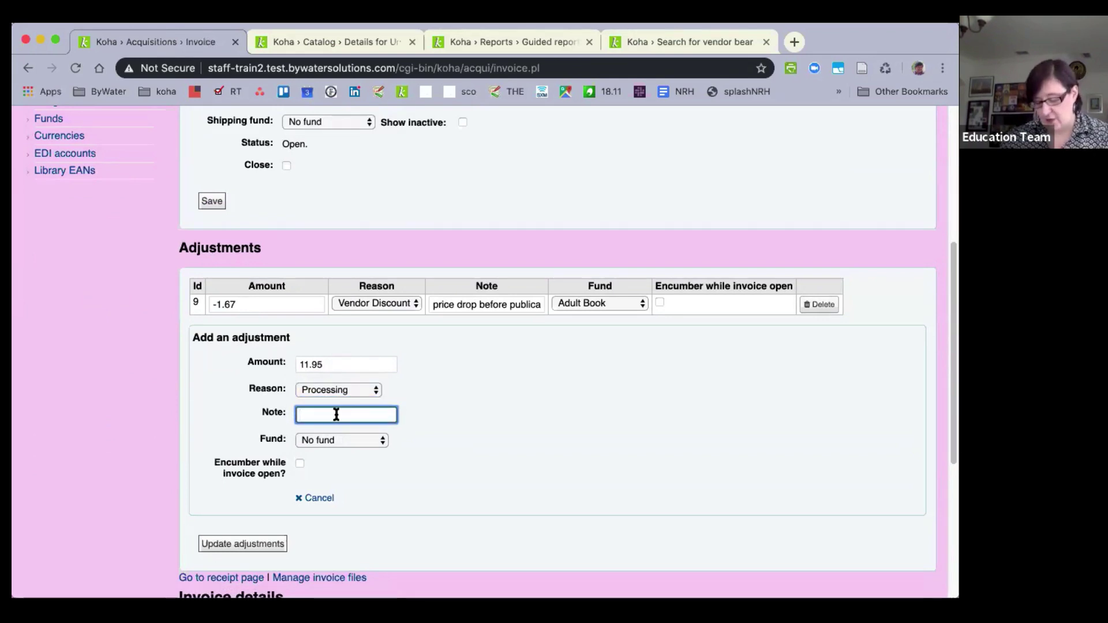
{"action": "type", "text": "item"}
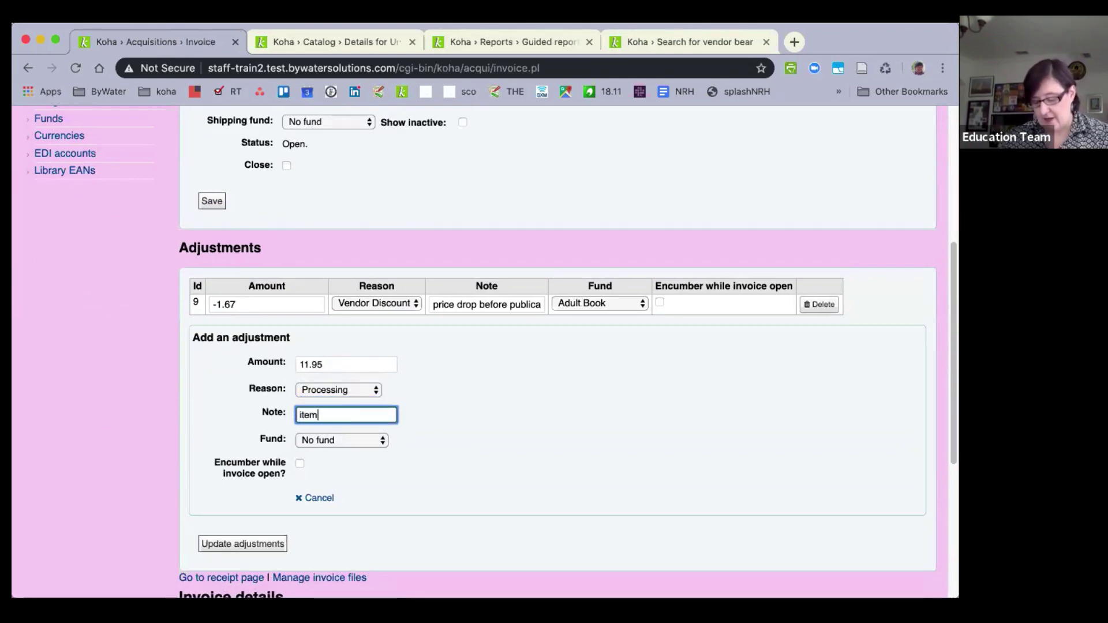
{"action": "type", "text": " has to be re"}
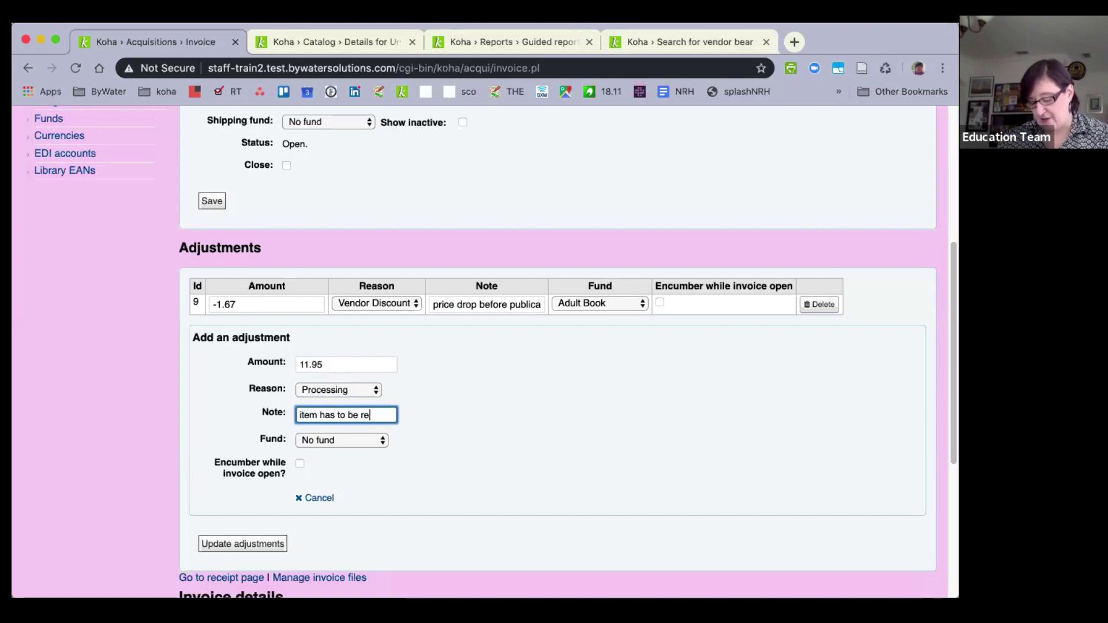
{"action": "type", "text": "bound"}
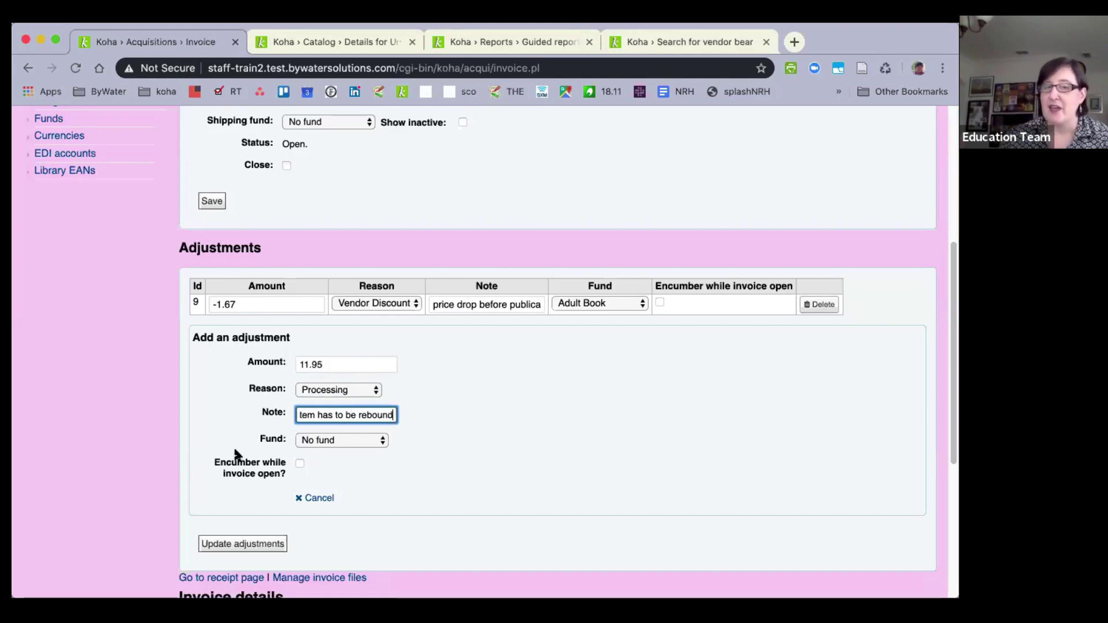
{"action": "left_click", "coordinate": [331, 439]}
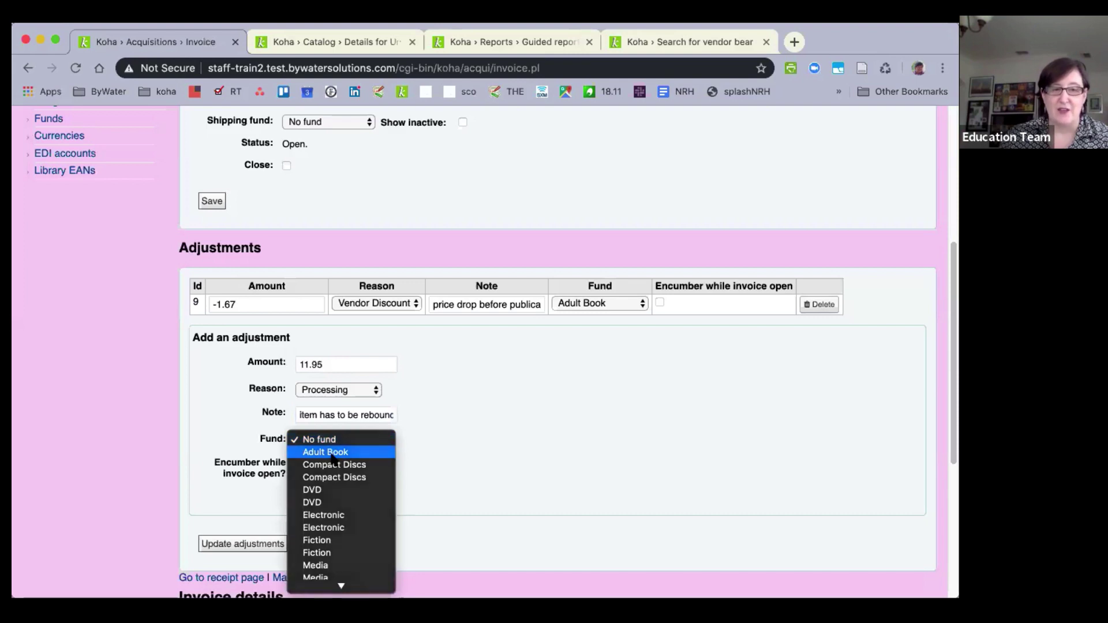
{"action": "left_click", "coordinate": [332, 454]}
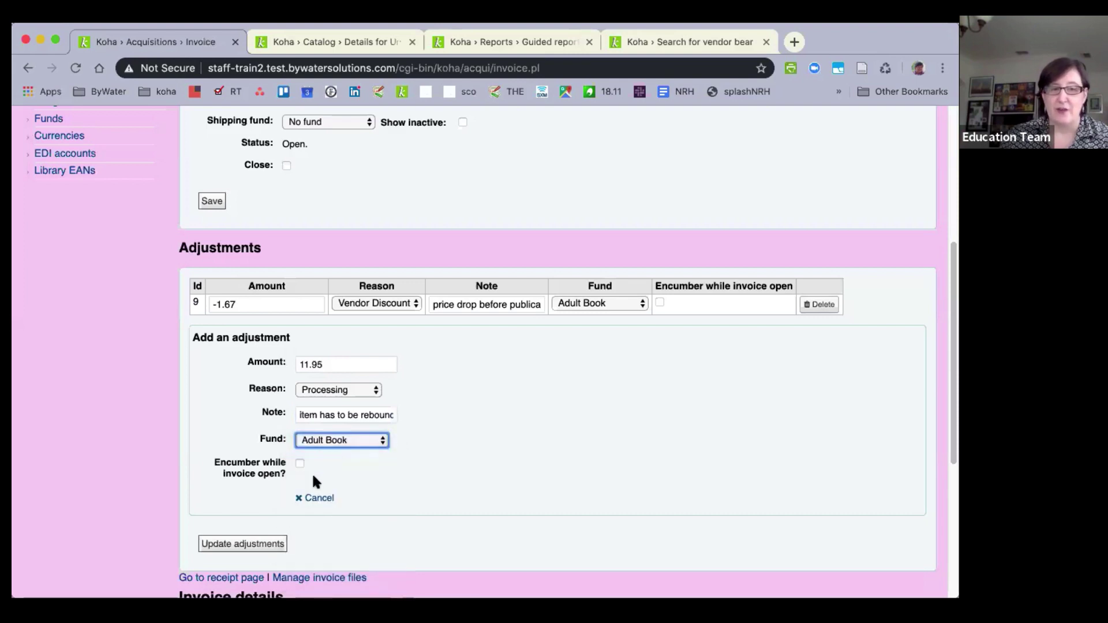
{"action": "left_click", "coordinate": [229, 548]}
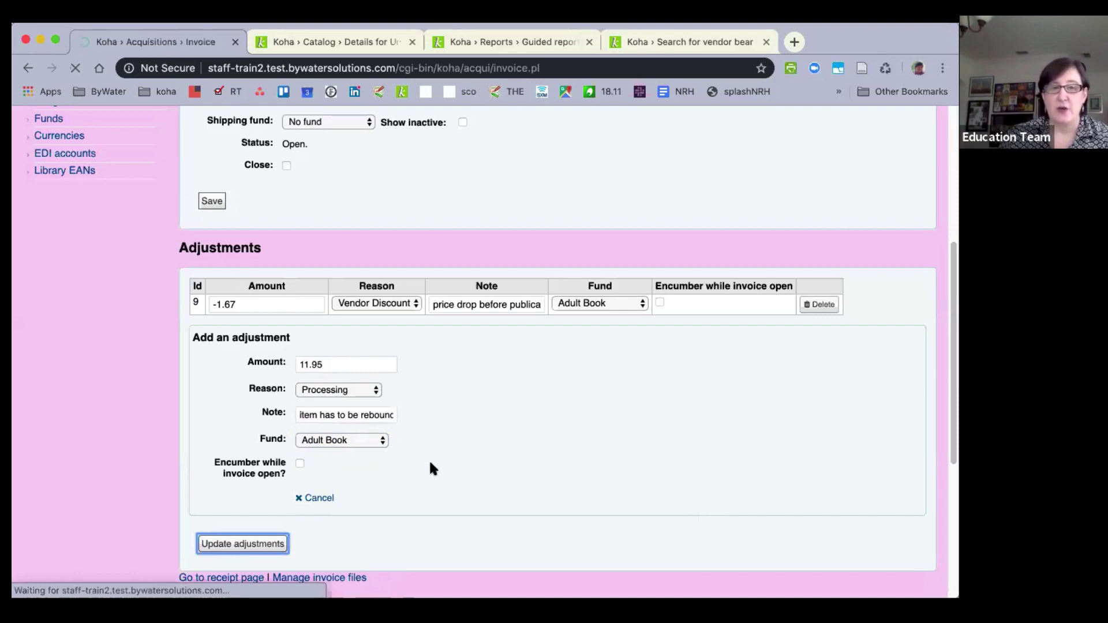
Review adjustments 9 and 10 and the invoice's 63.28 total with adjustments.
{"action": "scroll", "coordinate": [433, 465], "scroll_direction": "down", "scroll_amount": 3}
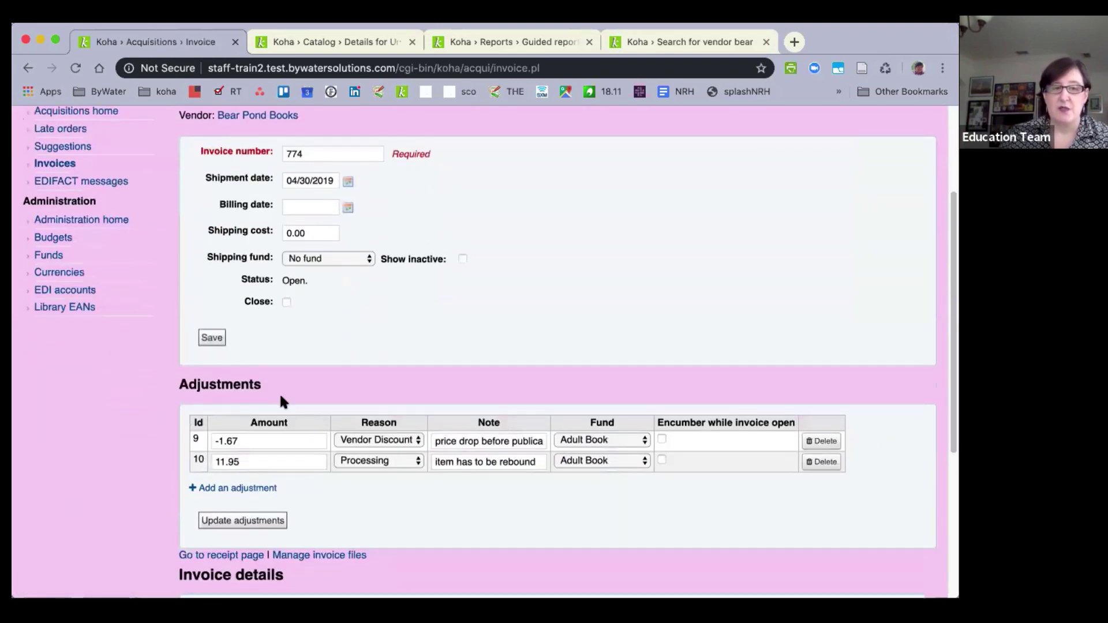
{"action": "left_click", "coordinate": [402, 442]}
{"action": "left_click", "coordinate": [402, 442]}
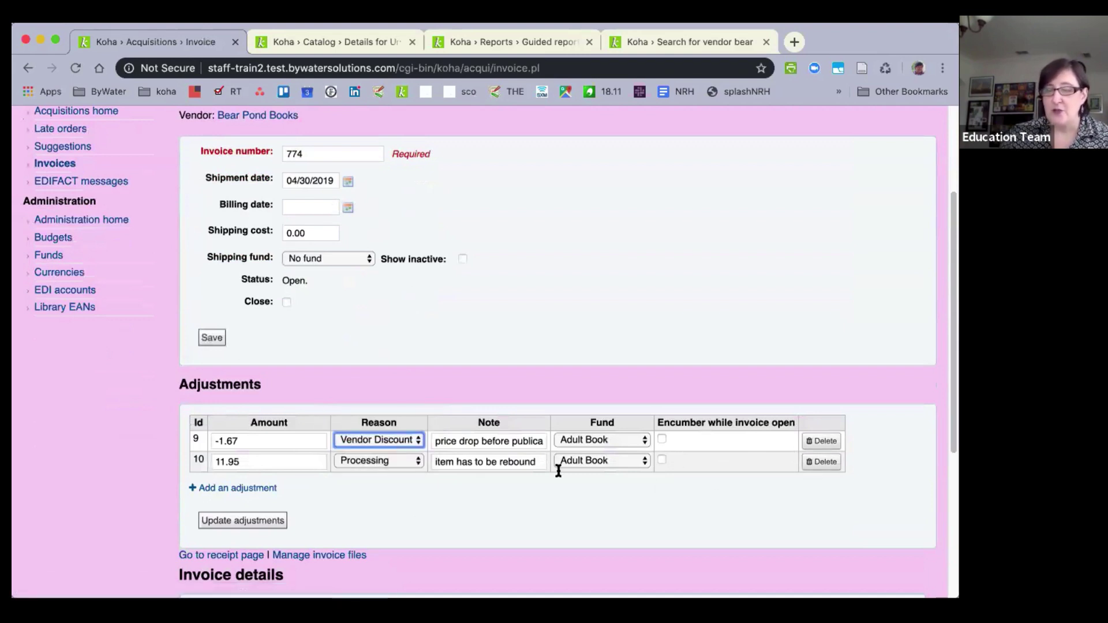
{"action": "scroll", "coordinate": [519, 465], "scroll_direction": "down", "scroll_amount": 2}
{"action": "scroll", "coordinate": [517, 461], "scroll_direction": "down", "scroll_amount": 3}
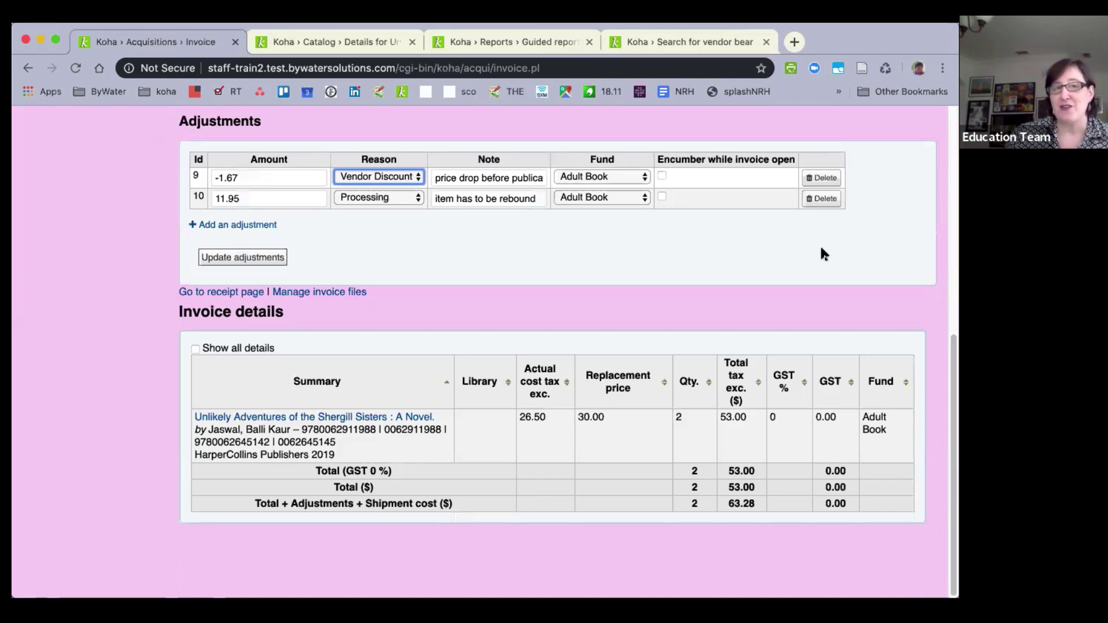
{"action": "left_click", "coordinate": [399, 177]}
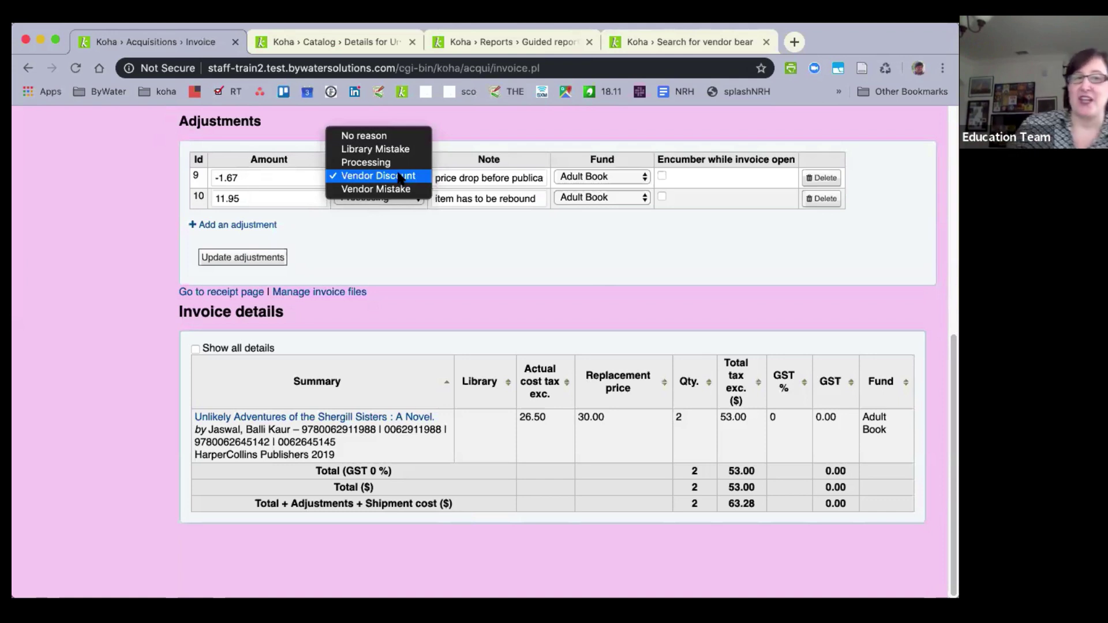
{"action": "left_click", "coordinate": [432, 267]}
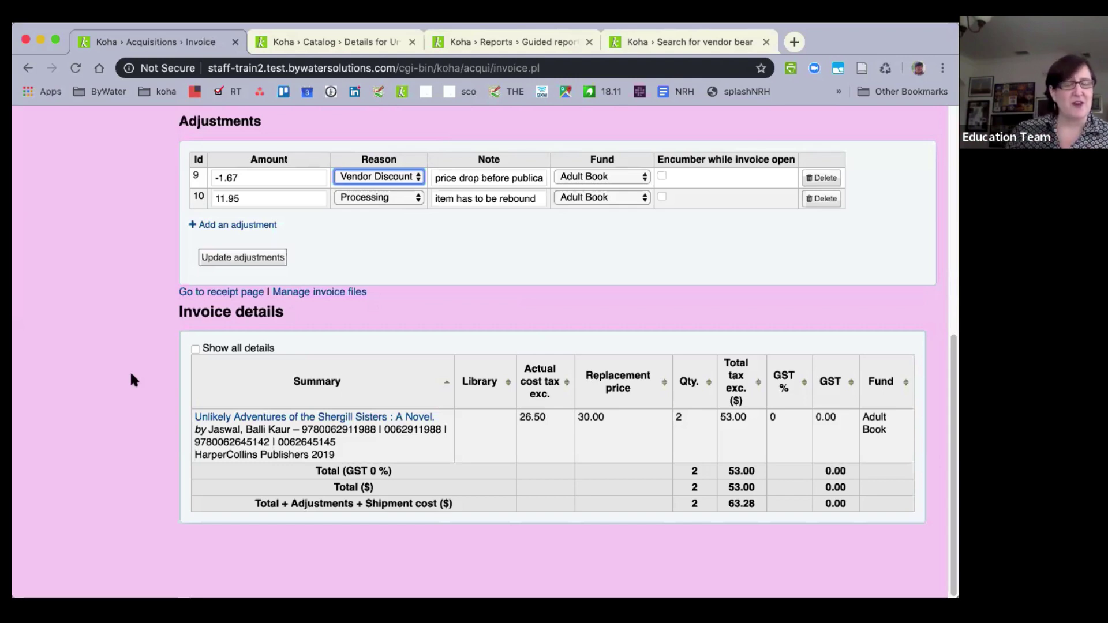
{"action": "scroll", "coordinate": [92, 368], "scroll_direction": "up", "scroll_amount": 10}
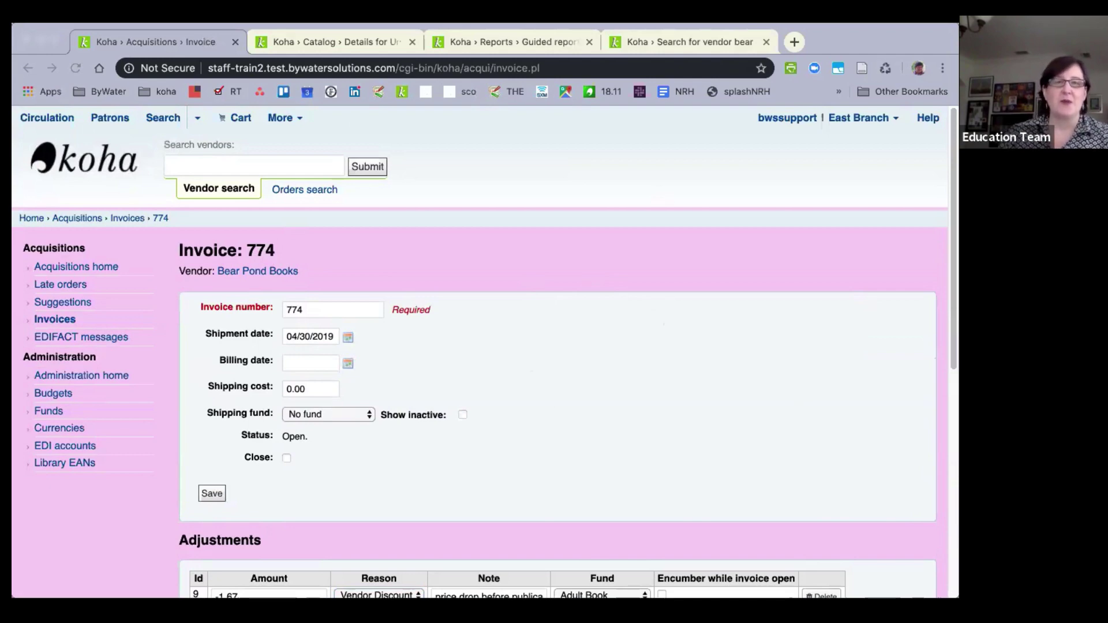
Reopen the closed Amazon invoice's receipt summary in a new tab and scroll through its received items.
{"action": "key", "text": "super+shift+t"}
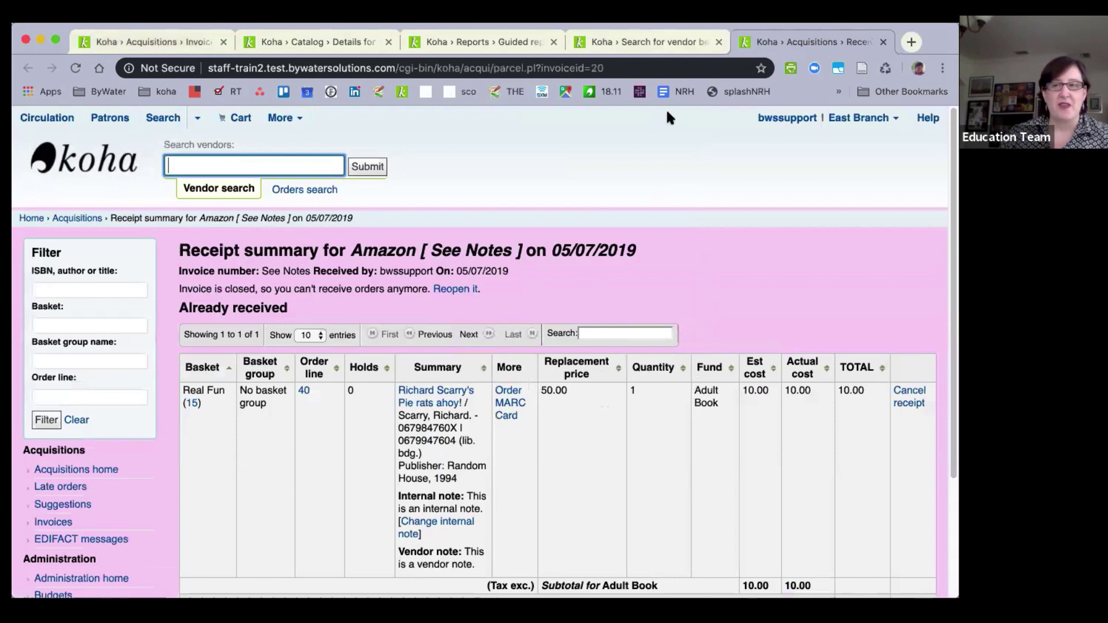
{"action": "scroll", "coordinate": [362, 327], "scroll_direction": "down", "scroll_amount": 5}
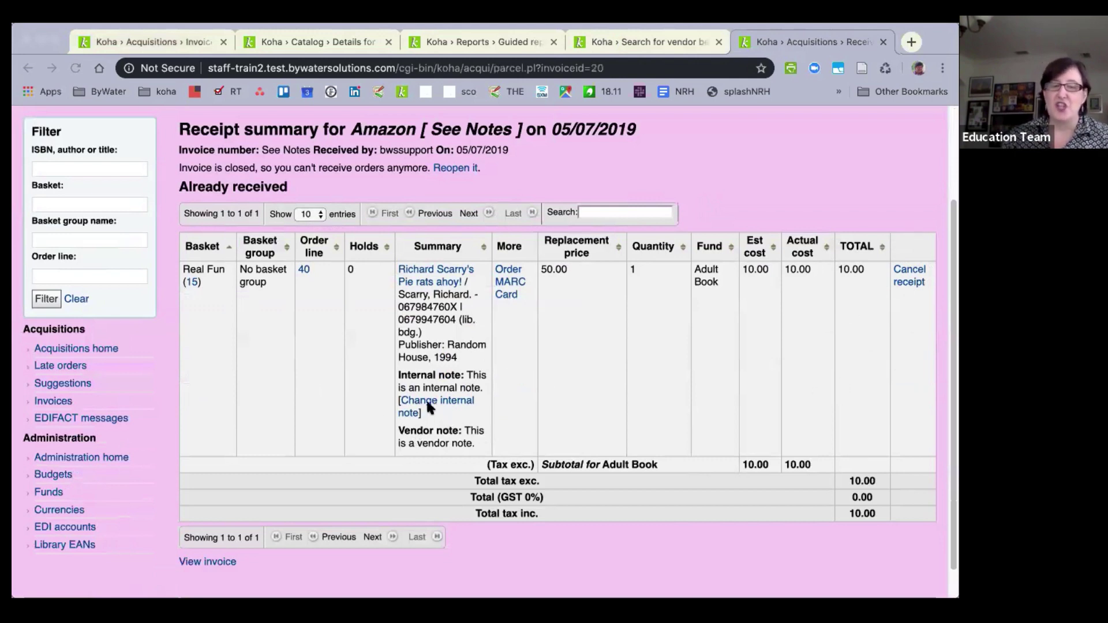
{"action": "scroll", "coordinate": [427, 404], "scroll_direction": "down", "scroll_amount": 1}
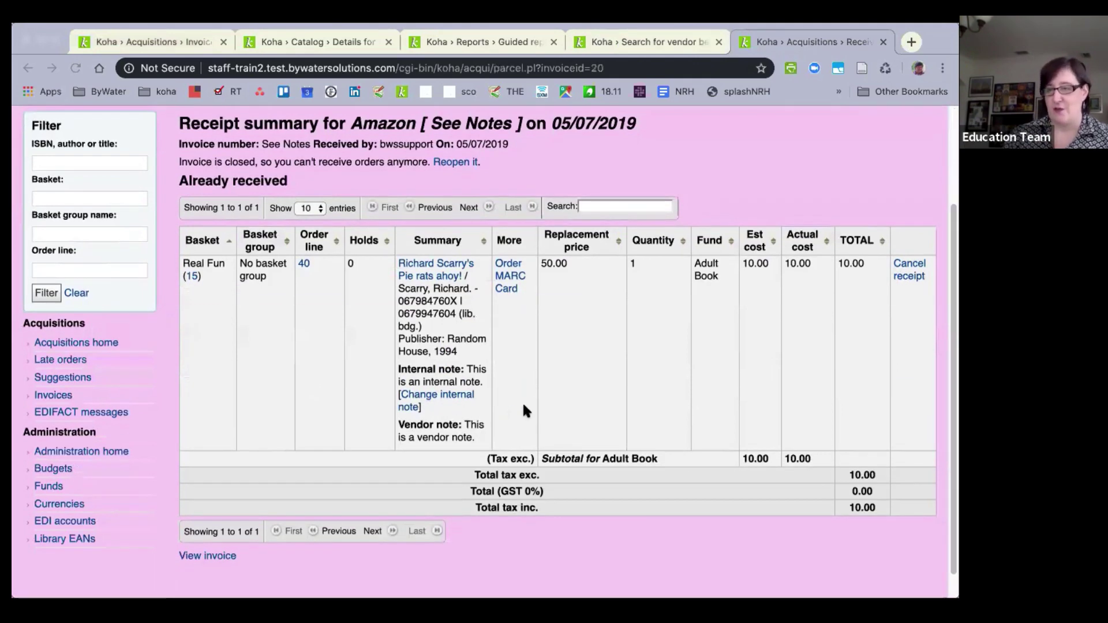
{"action": "scroll", "coordinate": [524, 411], "scroll_direction": "down", "scroll_amount": 3}
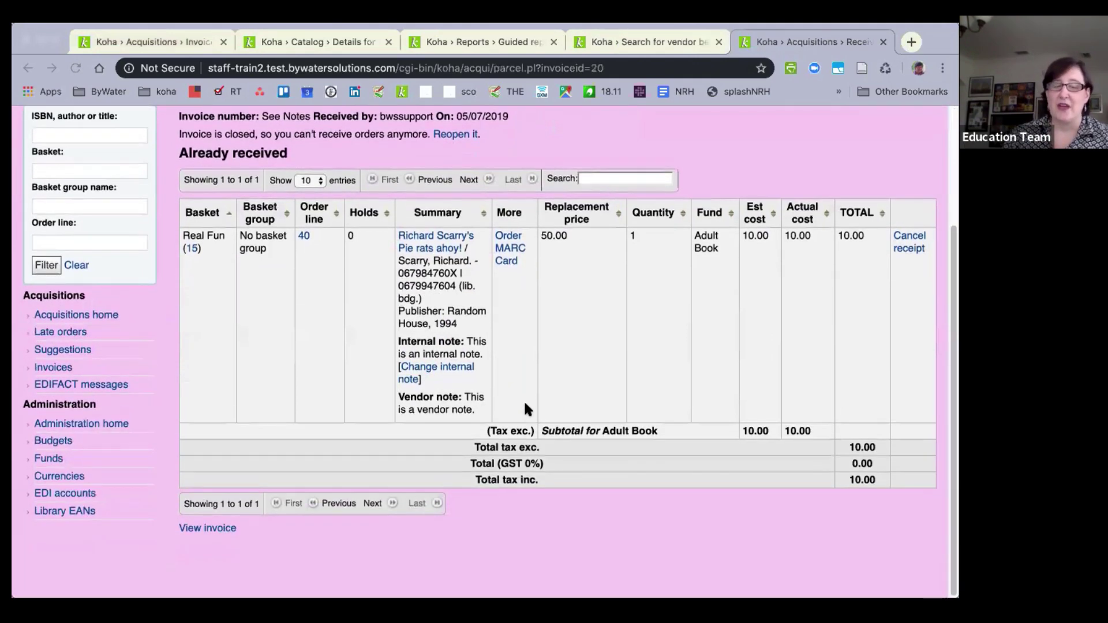
{"action": "scroll", "coordinate": [524, 400], "scroll_direction": "up", "scroll_amount": 5}
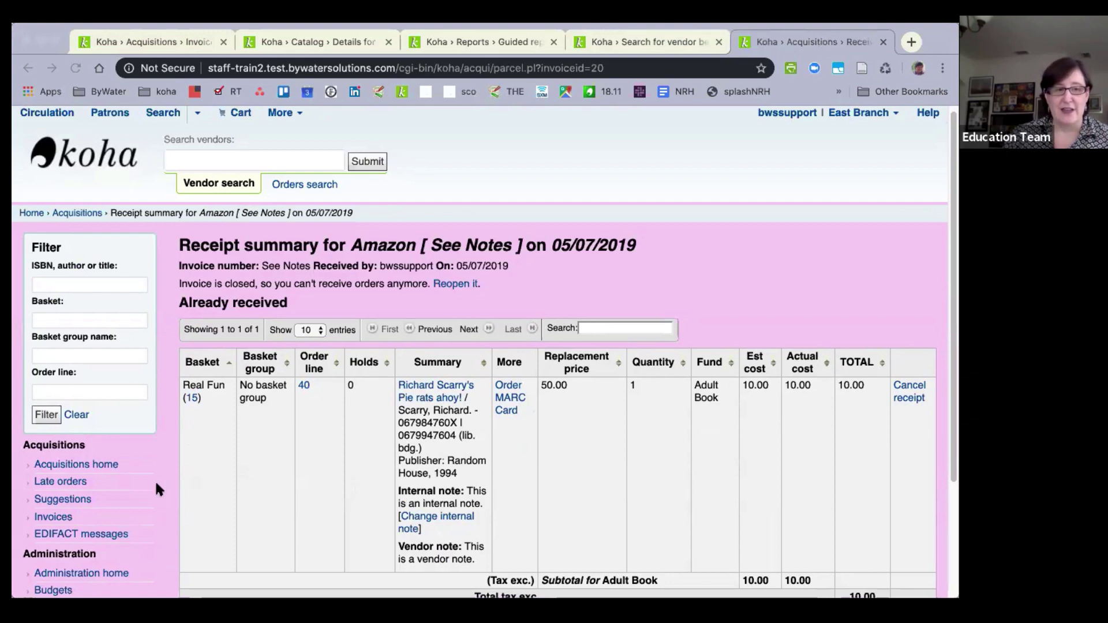
Search vendors for 'ama' and open Amazon's May Bestsellers basket 26 to its orders.
{"action": "left_click", "coordinate": [73, 212]}
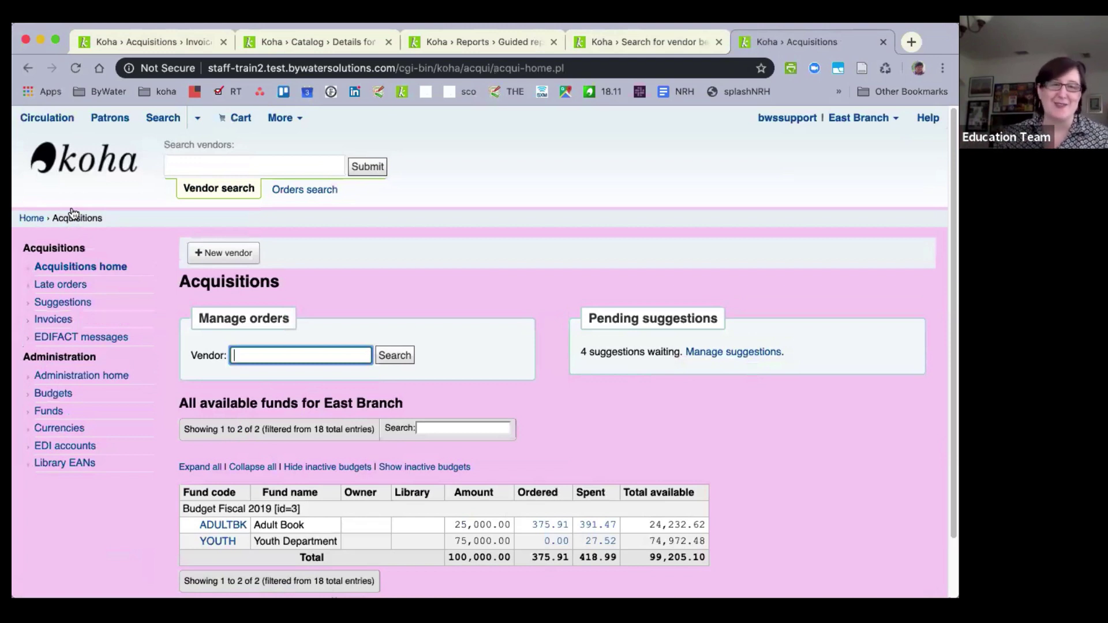
{"action": "type", "text": "ama"}
{"action": "key", "text": "Return"}
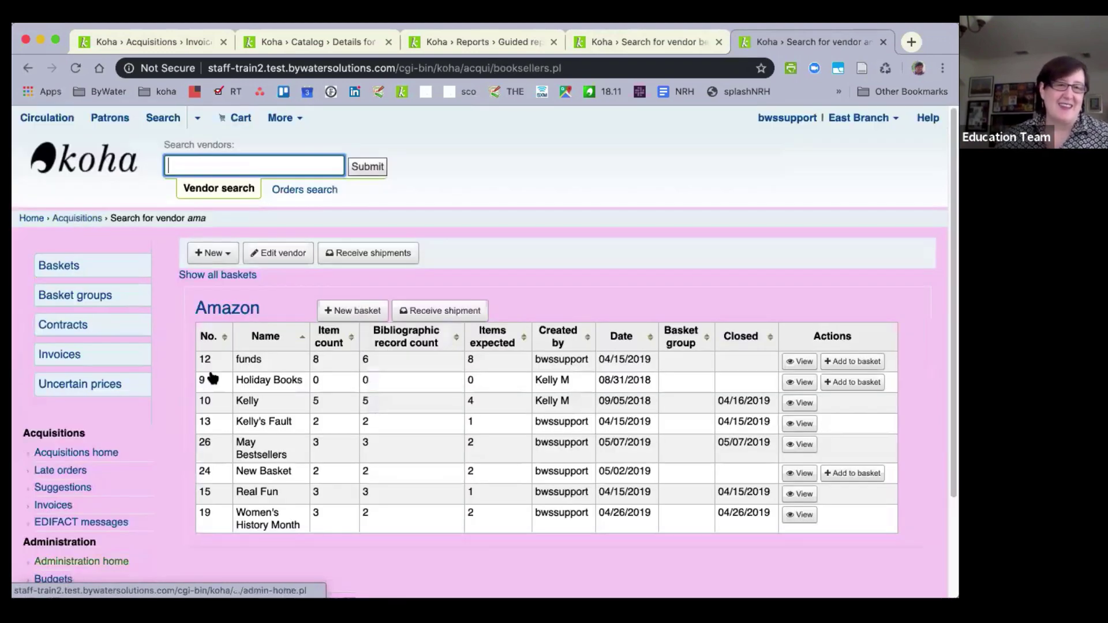
{"action": "left_click", "coordinate": [799, 445]}
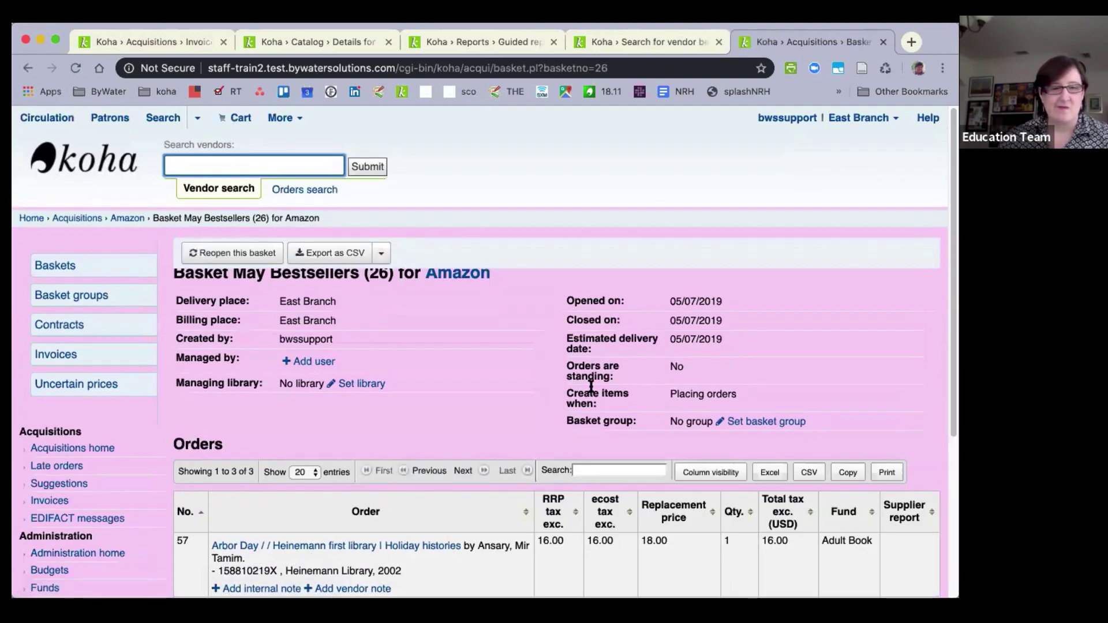
{"action": "scroll", "coordinate": [376, 349], "scroll_direction": "down", "scroll_amount": 5}
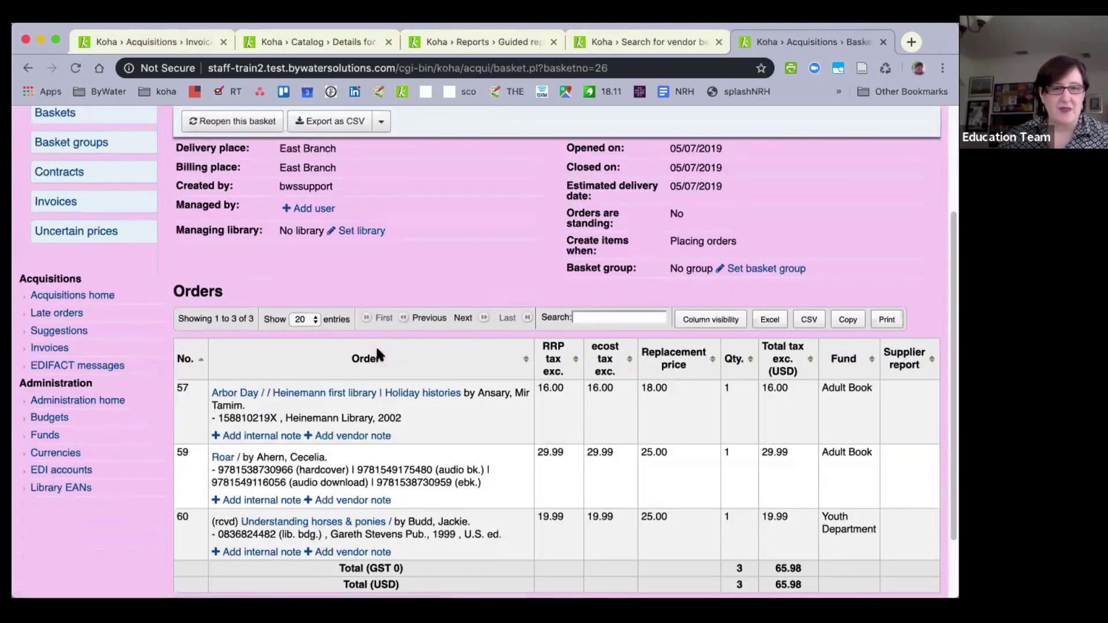
{"action": "scroll", "coordinate": [376, 349], "scroll_direction": "down", "scroll_amount": 2}
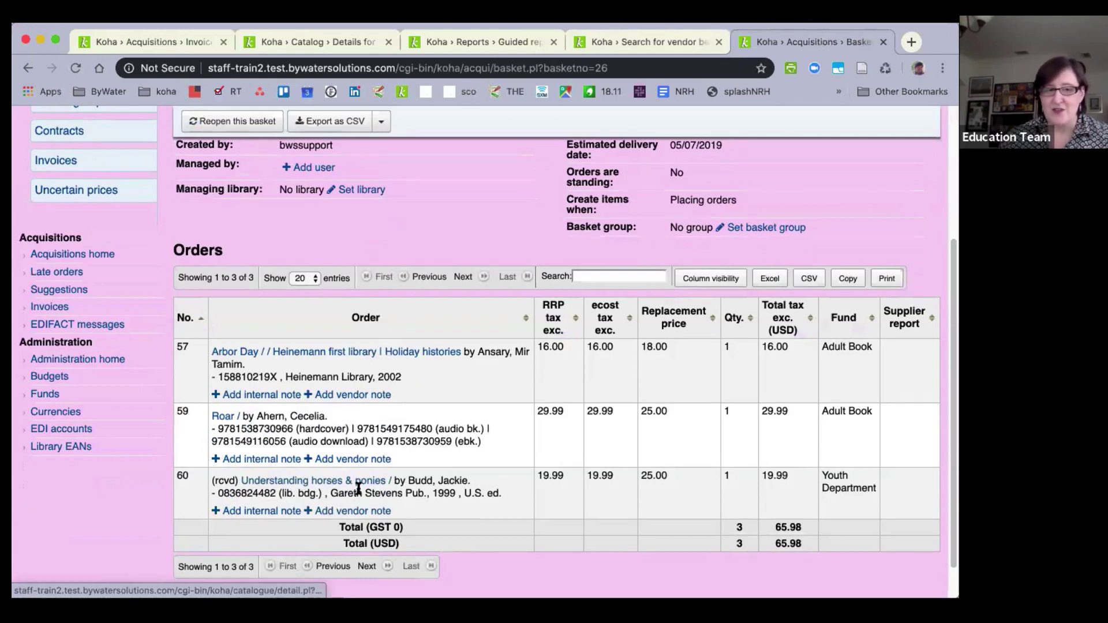
Add the internal note 'internal note after receipt' to order 60 and save it.
{"action": "left_click", "coordinate": [264, 509]}
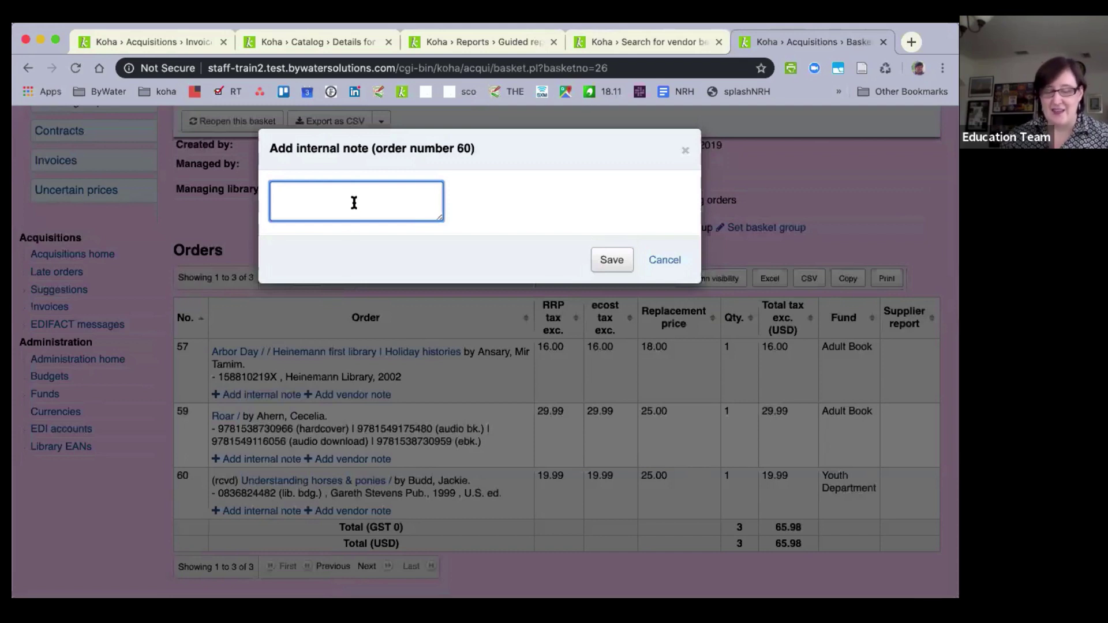
{"action": "type", "text": "internal"}
{"action": "type", "text": "note"}
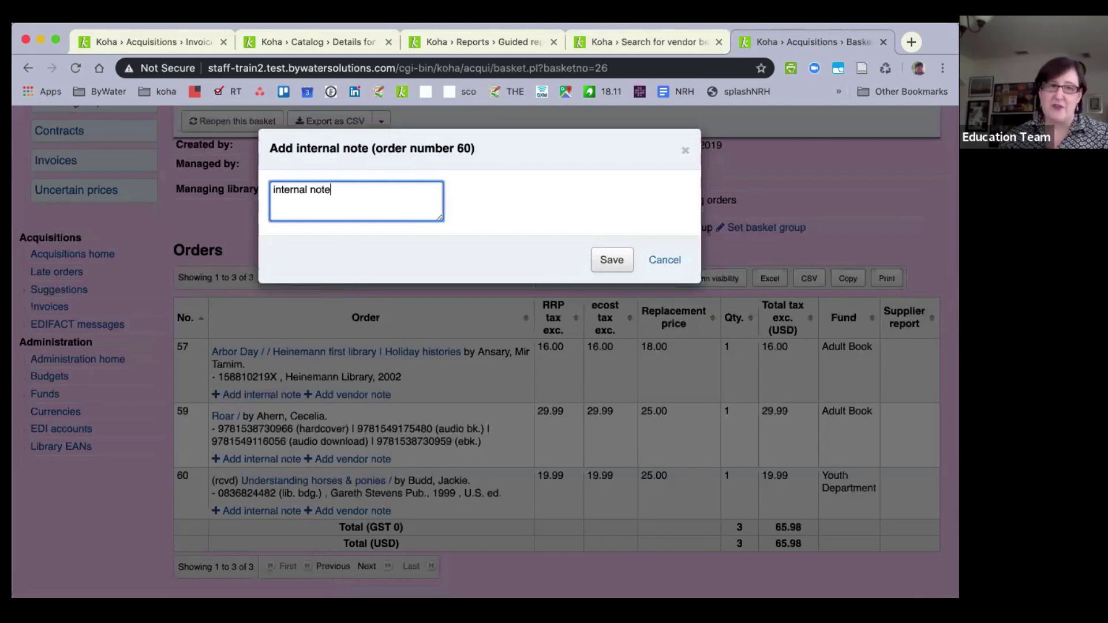
{"action": "type", "text": " after receipt"}
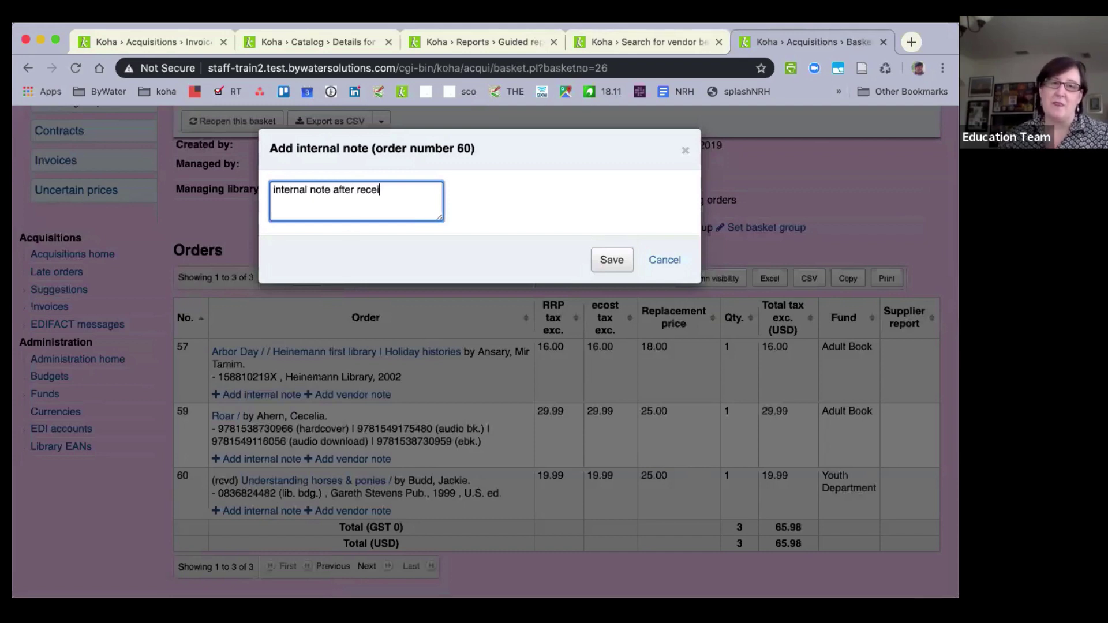
{"action": "left_click", "coordinate": [626, 261]}
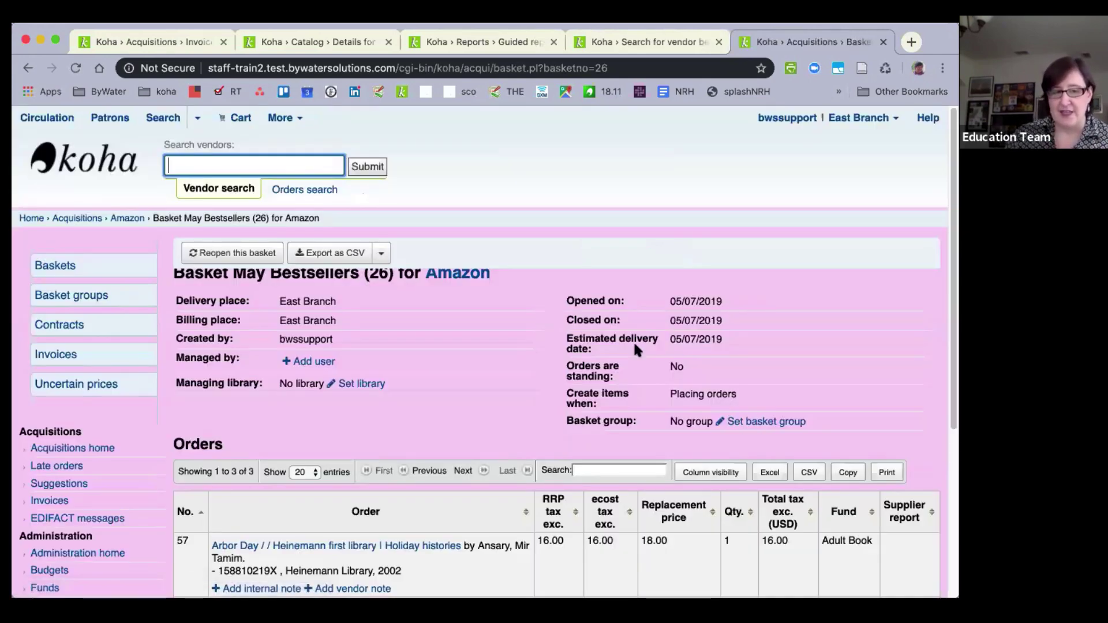
{"action": "scroll", "coordinate": [633, 340], "scroll_direction": "down", "scroll_amount": 5}
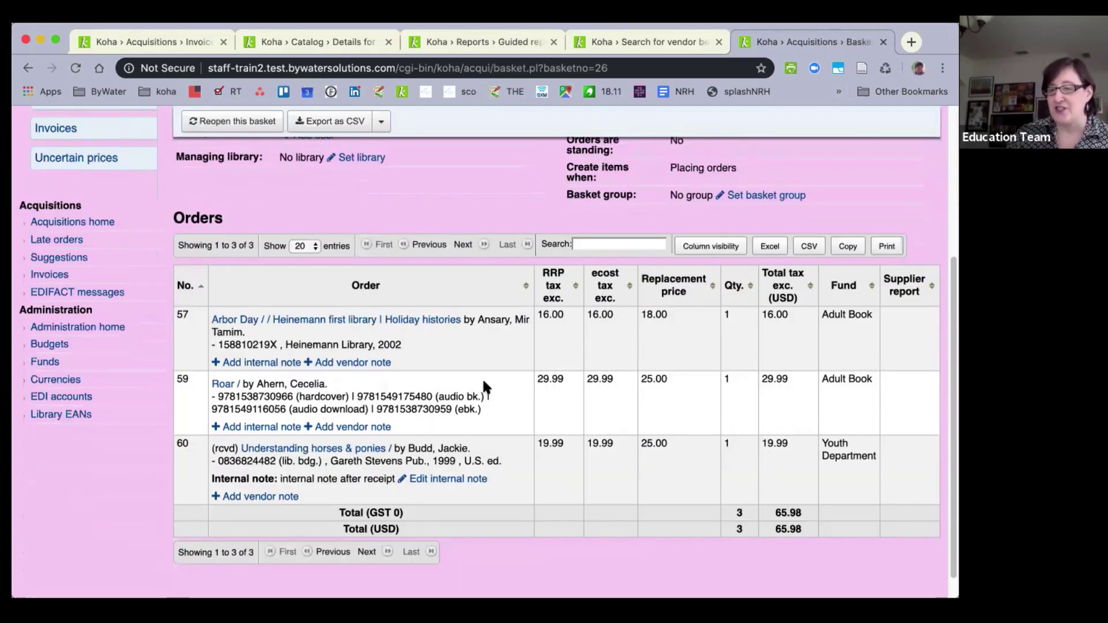
{"action": "scroll", "coordinate": [144, 440], "scroll_direction": "down", "scroll_amount": 1}
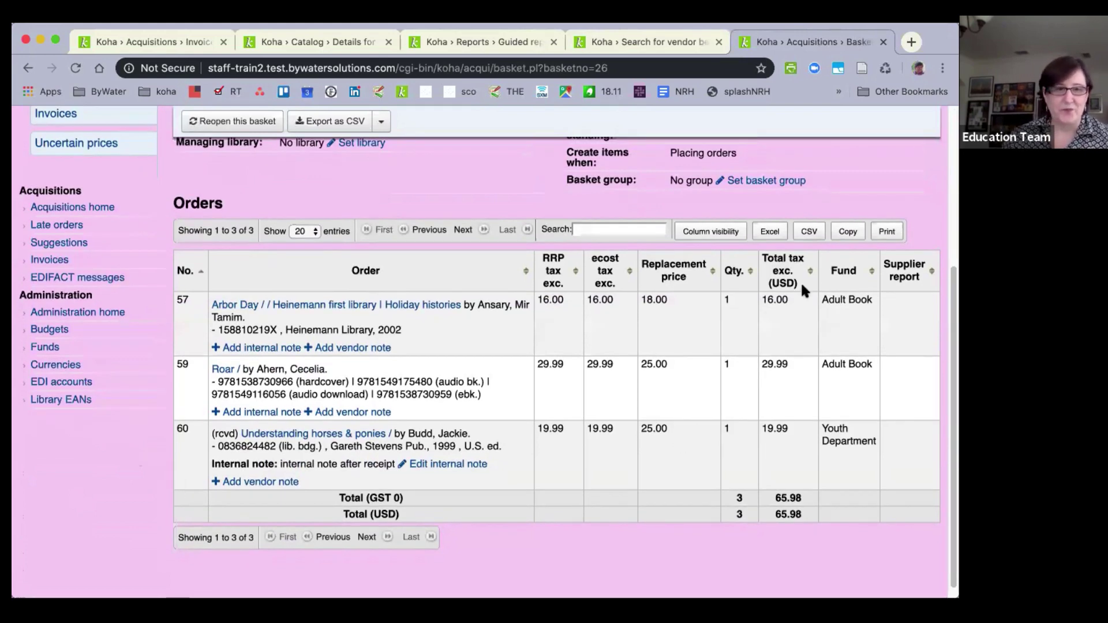
{"action": "scroll", "coordinate": [457, 281], "scroll_direction": "up", "scroll_amount": 5}
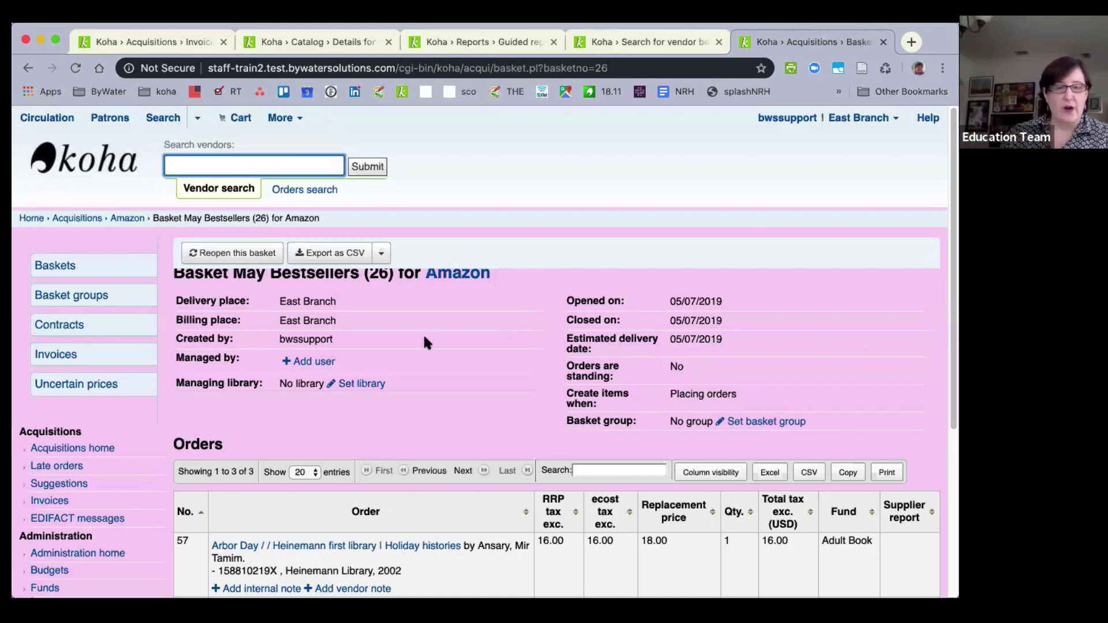
Reopen the May Bestsellers basket and choose to add an order from a subscription.
{"action": "left_click", "coordinate": [221, 256]}
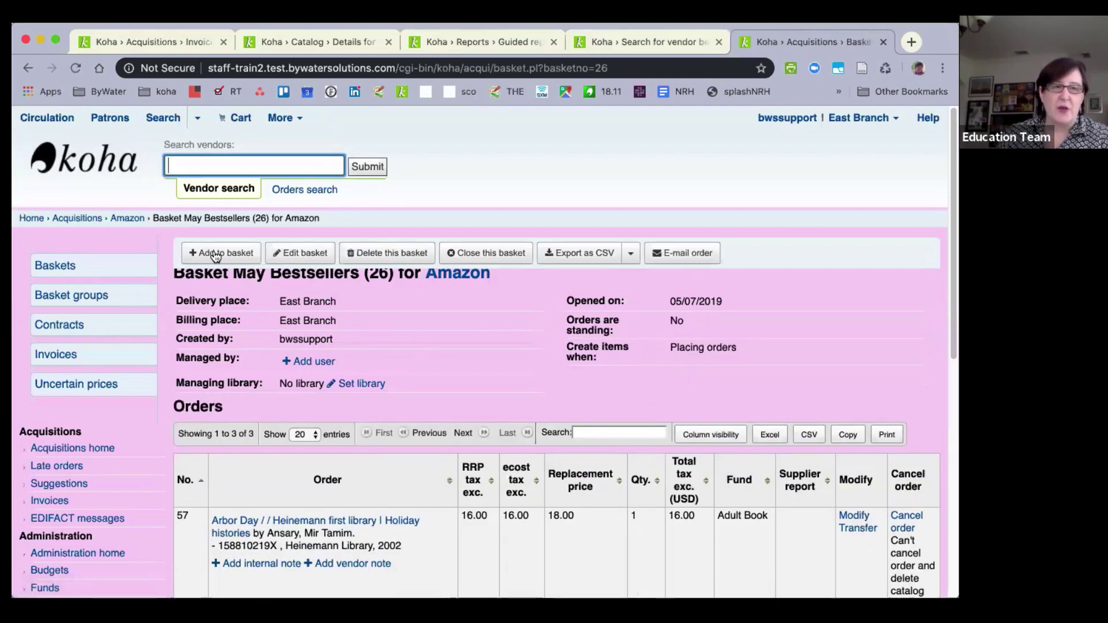
{"action": "left_click", "coordinate": [216, 254]}
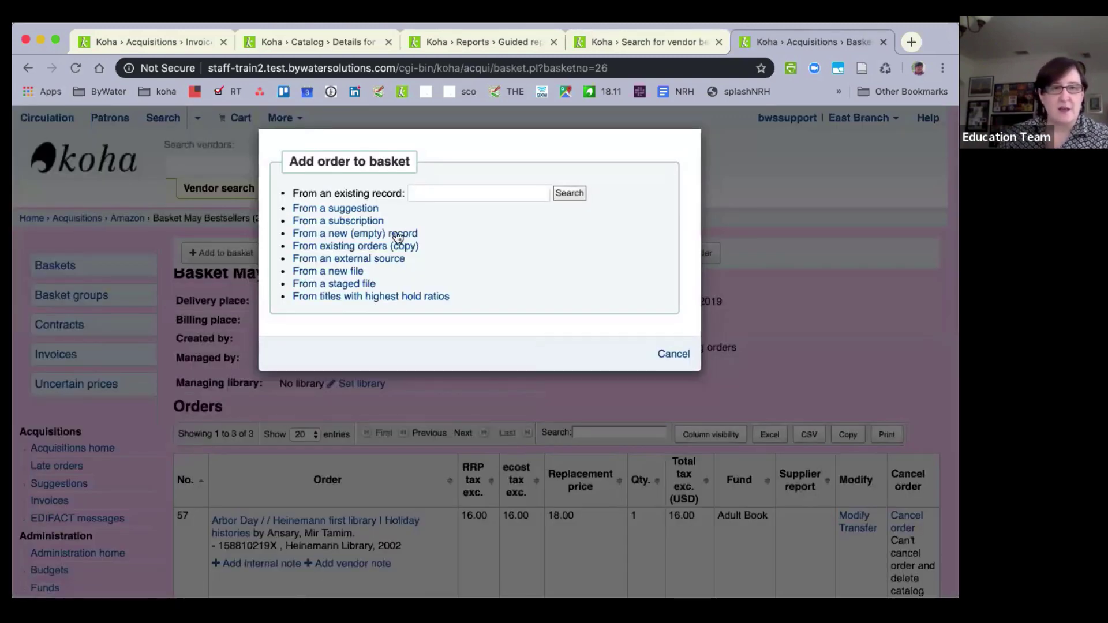
{"action": "left_click", "coordinate": [362, 231]}
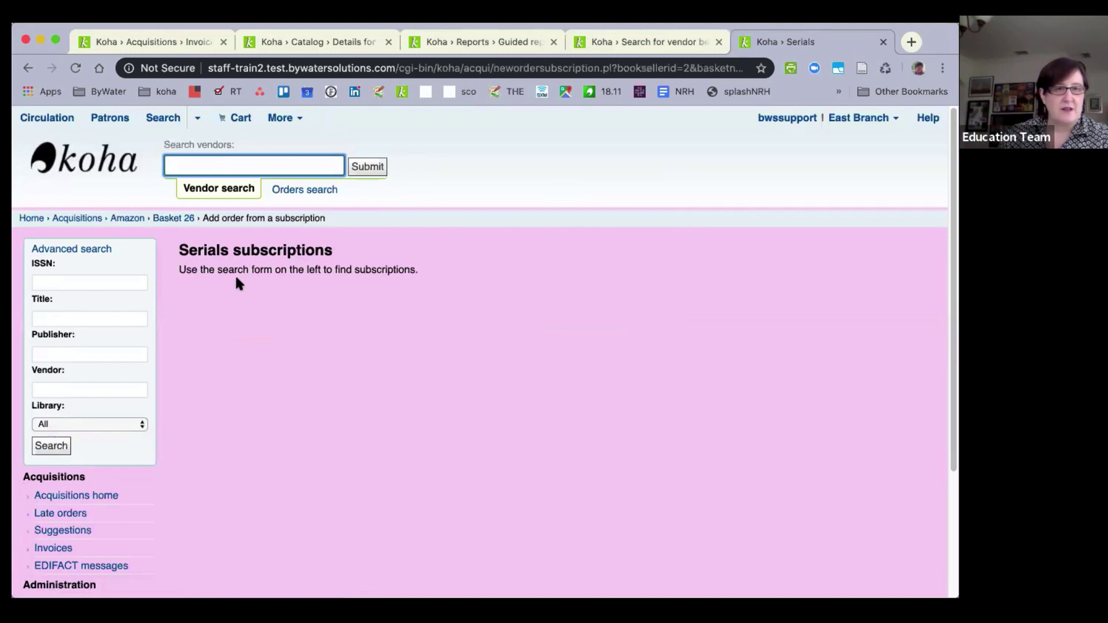
Search subscriptions by the title 'bon appetit'.
{"action": "scroll", "coordinate": [244, 381], "scroll_direction": "down", "scroll_amount": 1}
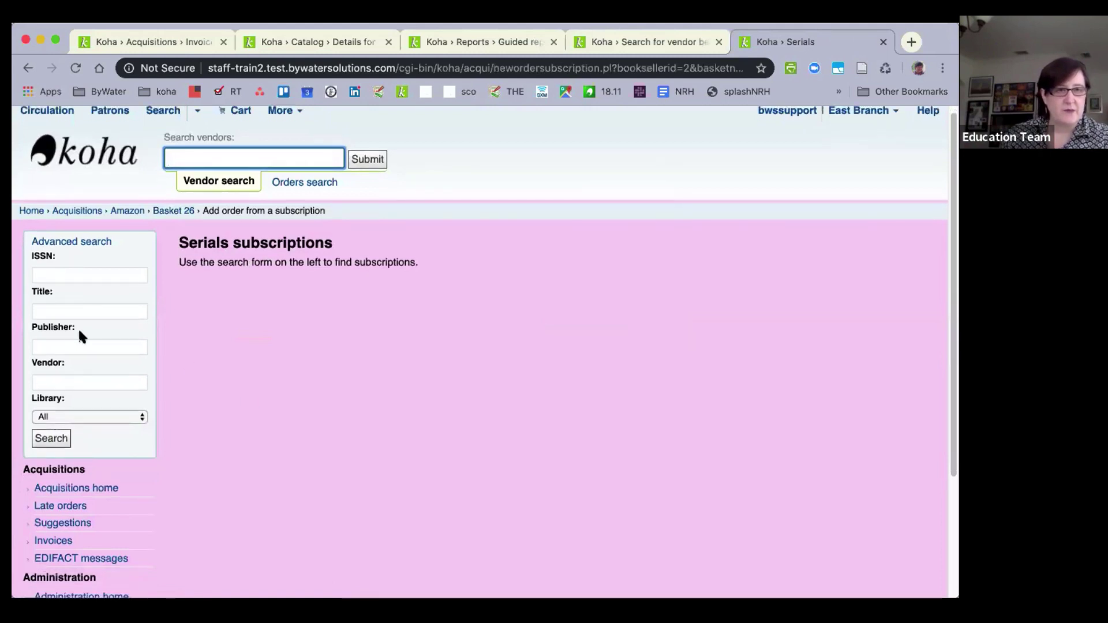
{"action": "left_click", "coordinate": [55, 315]}
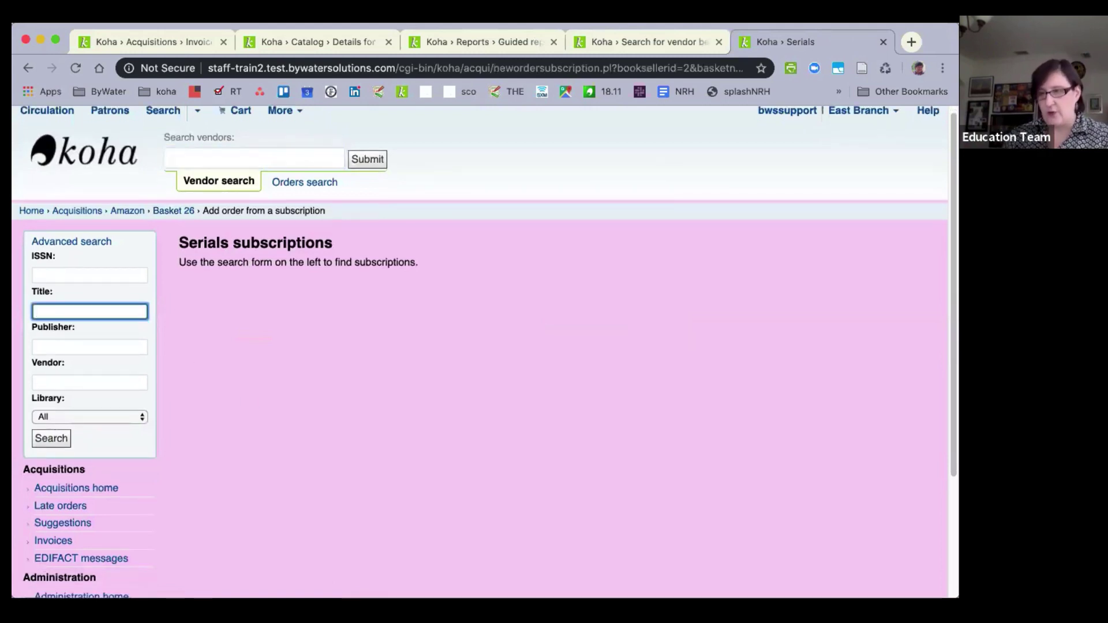
{"action": "type", "text": "bon appetit"}
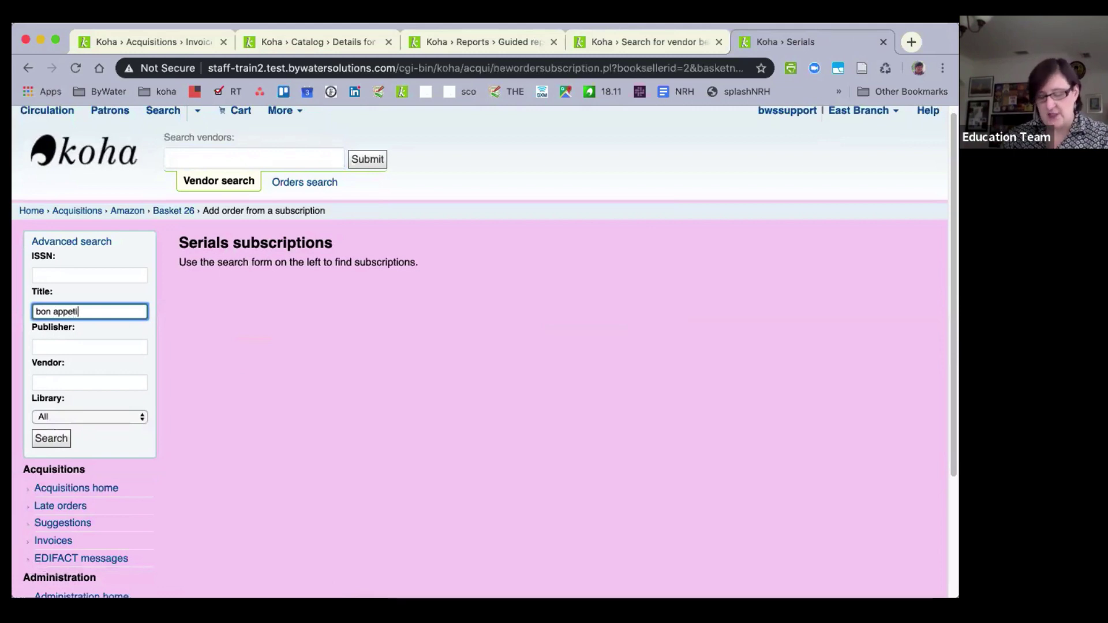
{"action": "key", "text": "Return"}
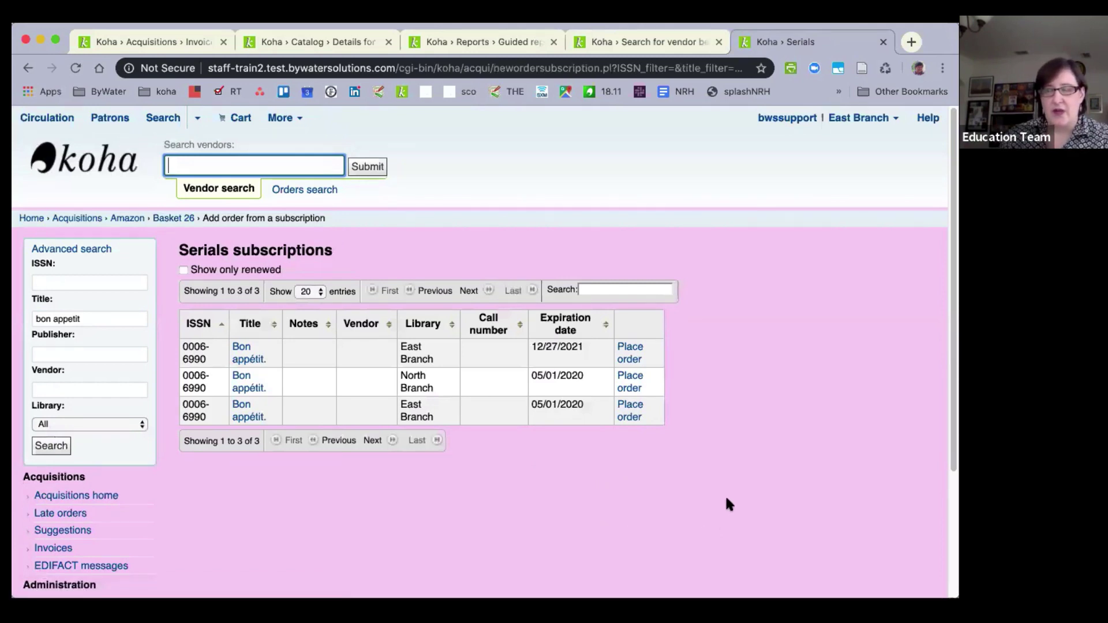
Order the East Branch Bon appétit subscription with a quantity of 5.
{"action": "left_click", "coordinate": [630, 350]}
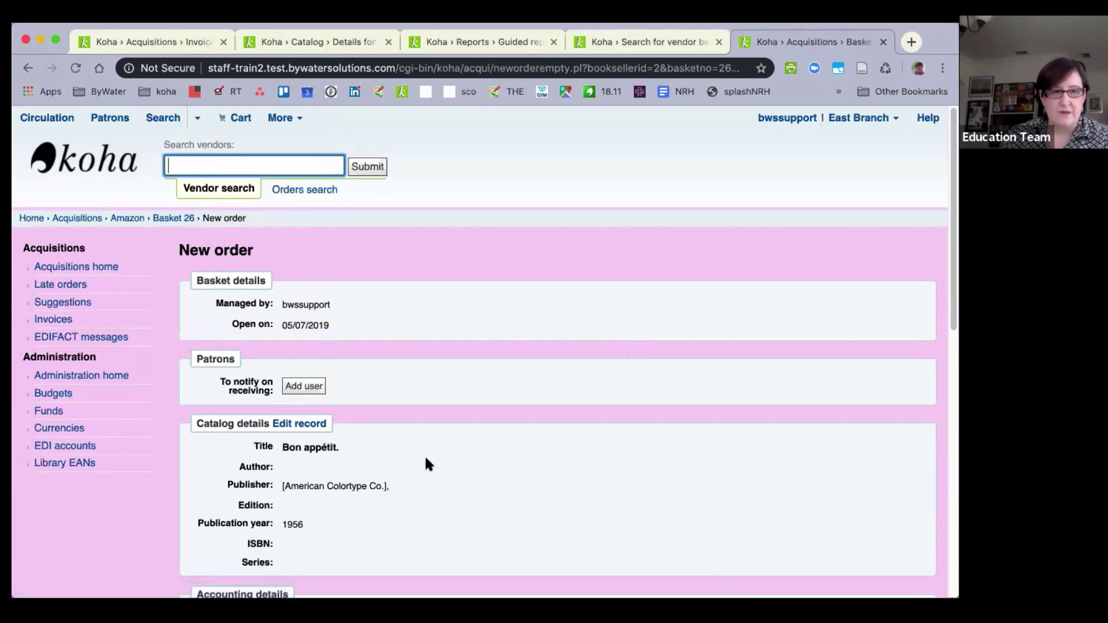
{"action": "scroll", "coordinate": [424, 454], "scroll_direction": "down", "scroll_amount": 4}
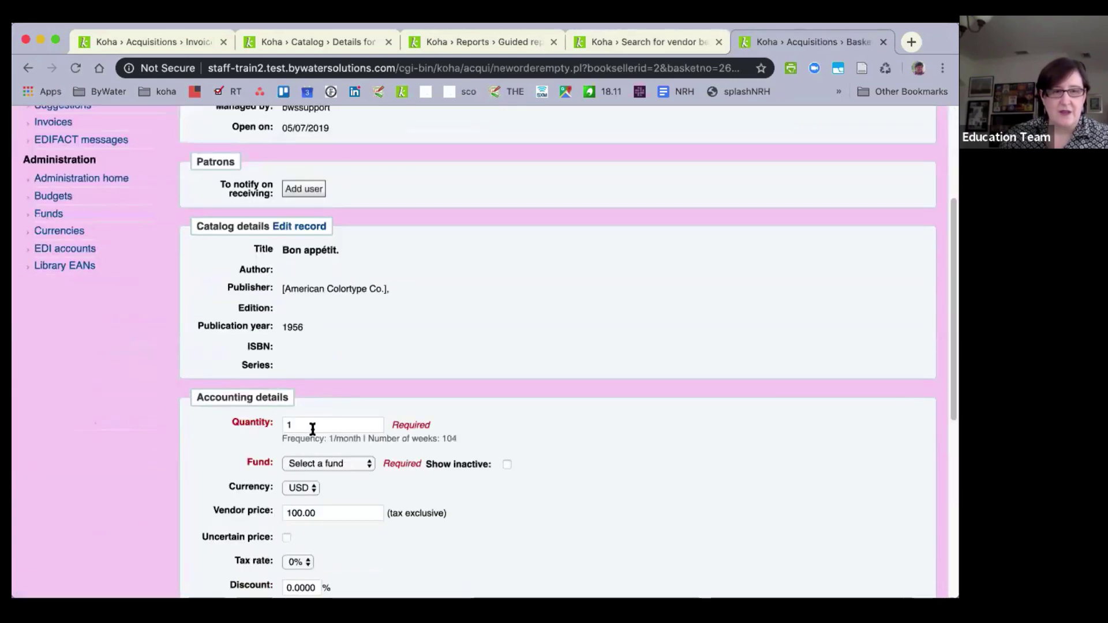
{"action": "left_click", "coordinate": [263, 427]}
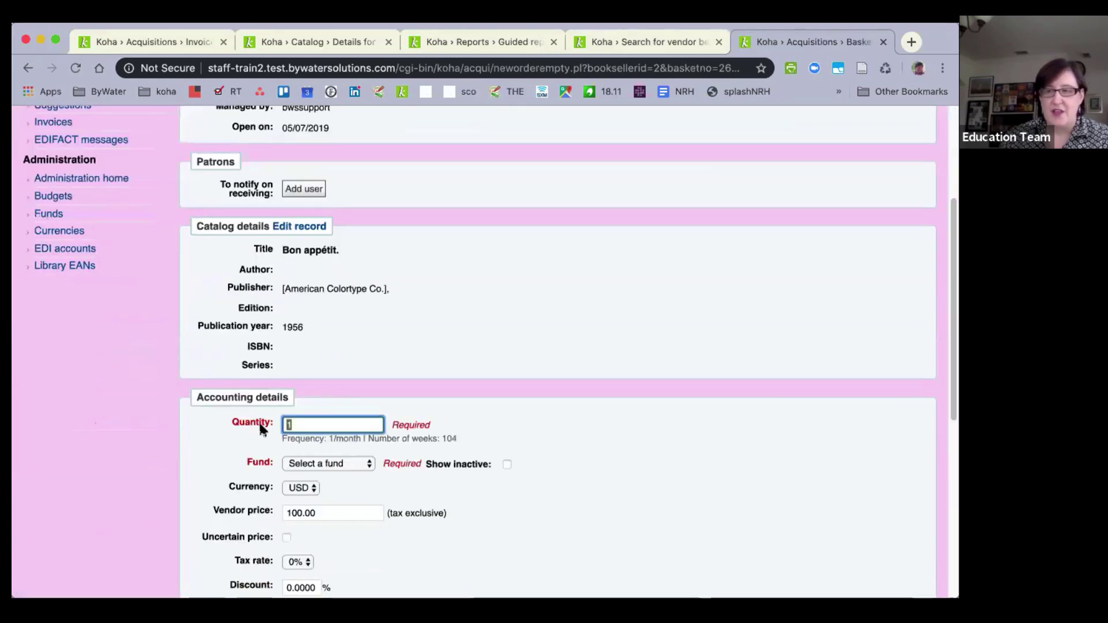
{"action": "type", "text": "5"}
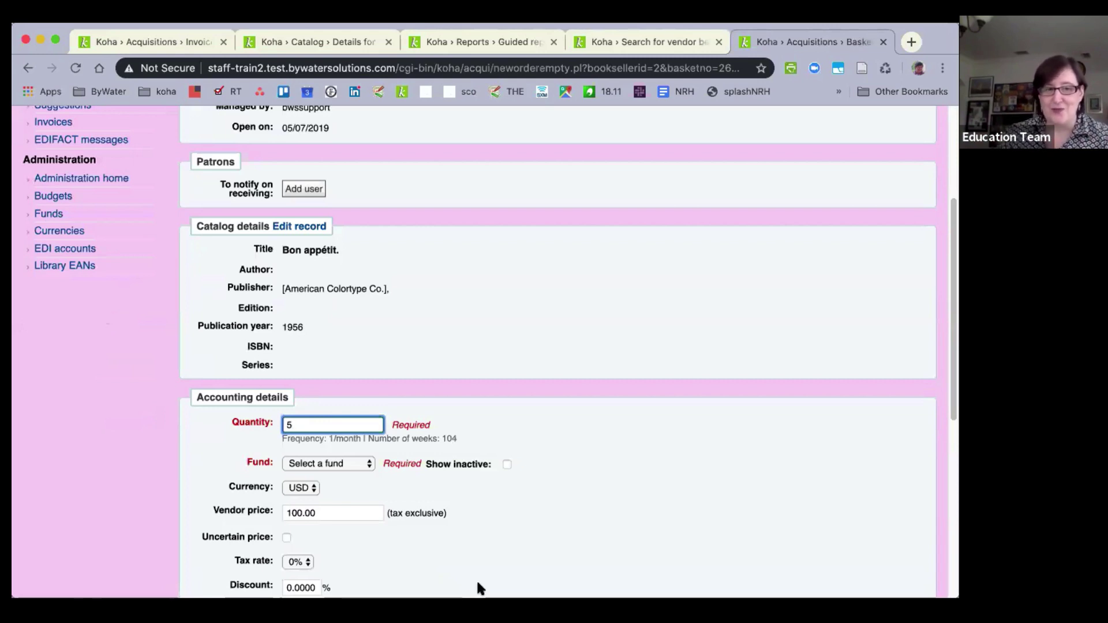
Change the internal note to 'This is a great magazine (internal)'.
{"action": "scroll", "coordinate": [457, 558], "scroll_direction": "down", "scroll_amount": 1}
{"action": "scroll", "coordinate": [456, 557], "scroll_direction": "down", "scroll_amount": 6}
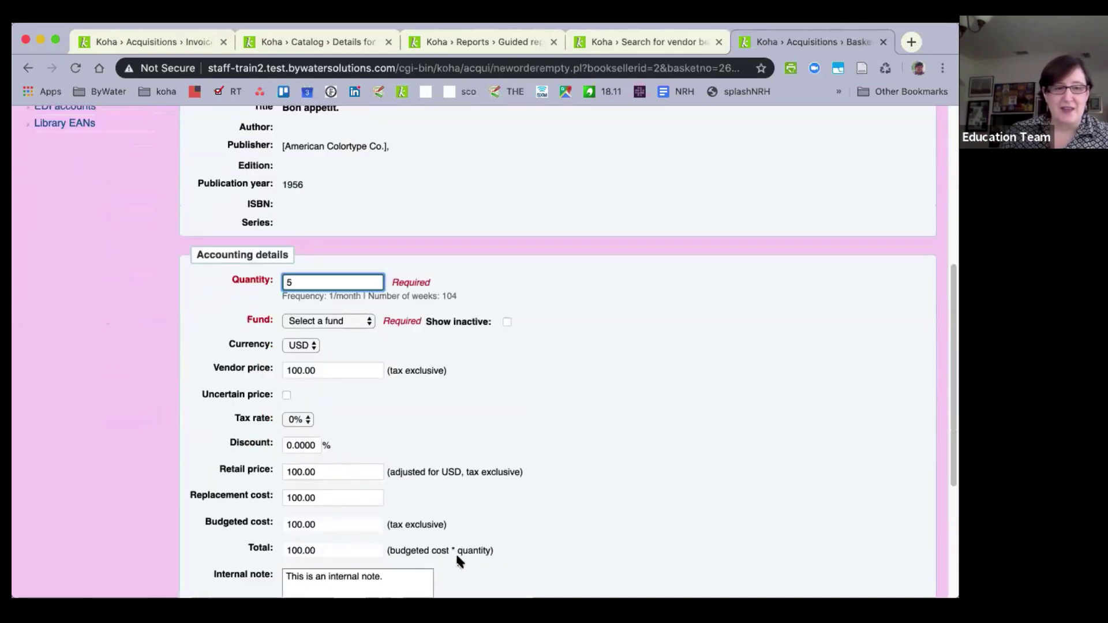
{"action": "scroll", "coordinate": [456, 557], "scroll_direction": "down", "scroll_amount": 1}
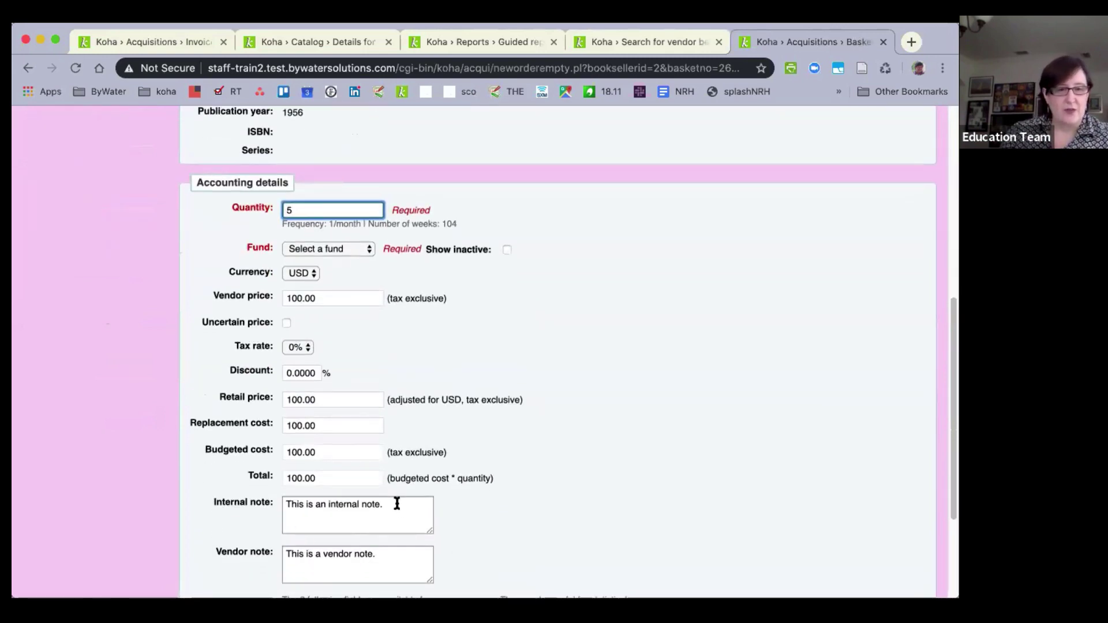
{"action": "left_click", "coordinate": [304, 504]}
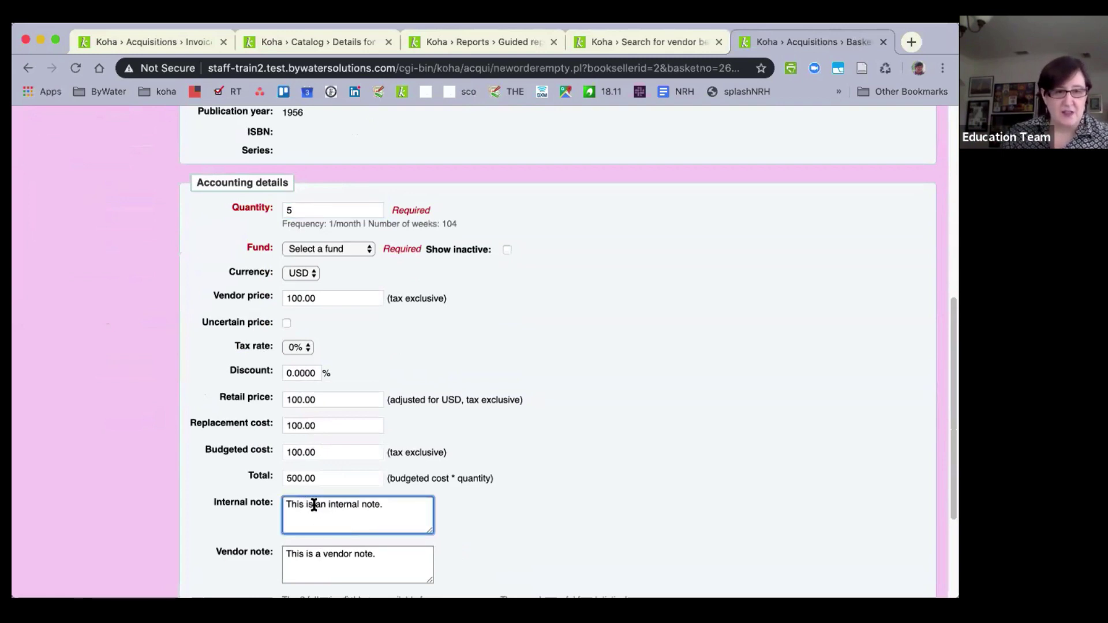
{"action": "left_click_drag", "start_coordinate": [315, 505], "coordinate": [393, 498]}
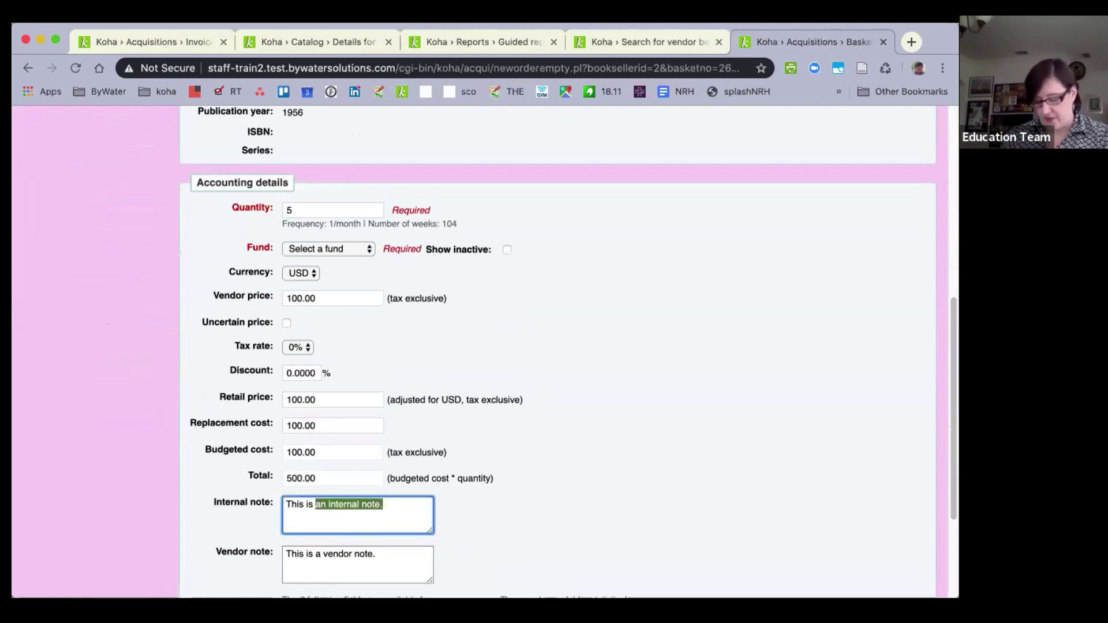
{"action": "type", "text": "a great m"}
{"action": "type", "text": "anaz"}
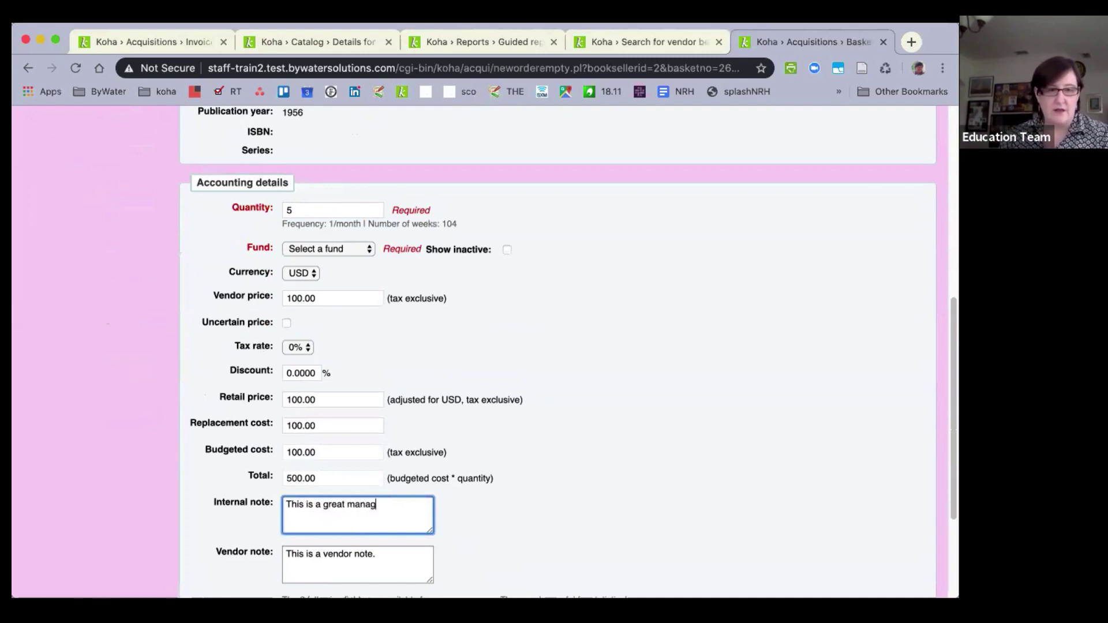
{"action": "key", "text": "BackSpace"}
{"action": "key", "text": "BackSpace"}
{"action": "key", "text": "BackSpace"}
{"action": "type", "text": "gazine"}
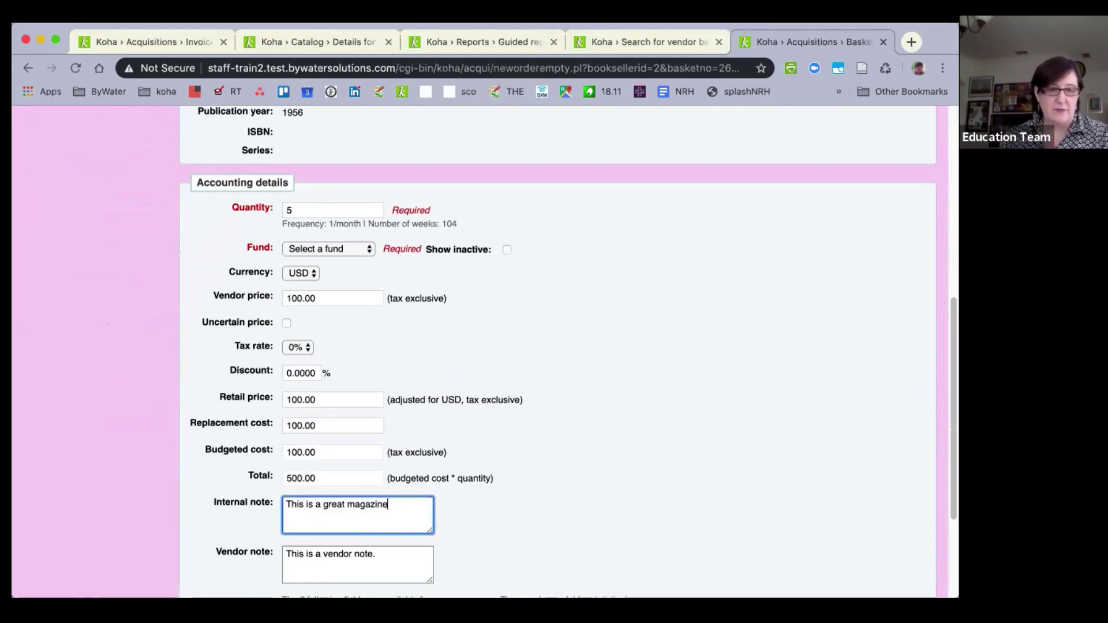
{"action": "type", "text": " (internal"}
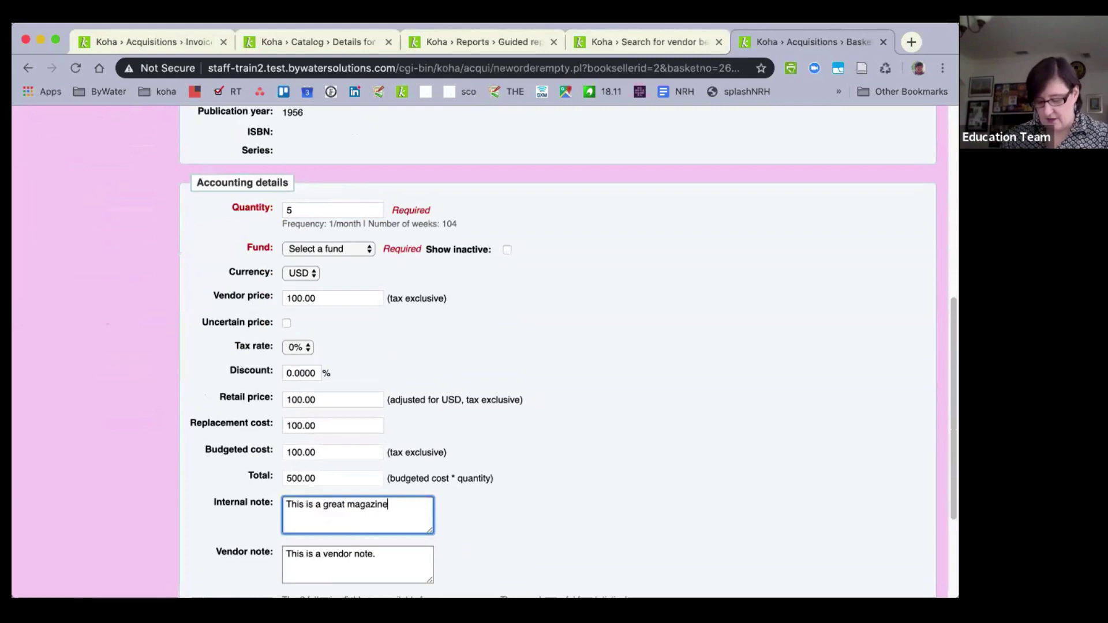
{"action": "type", "text": ")"}
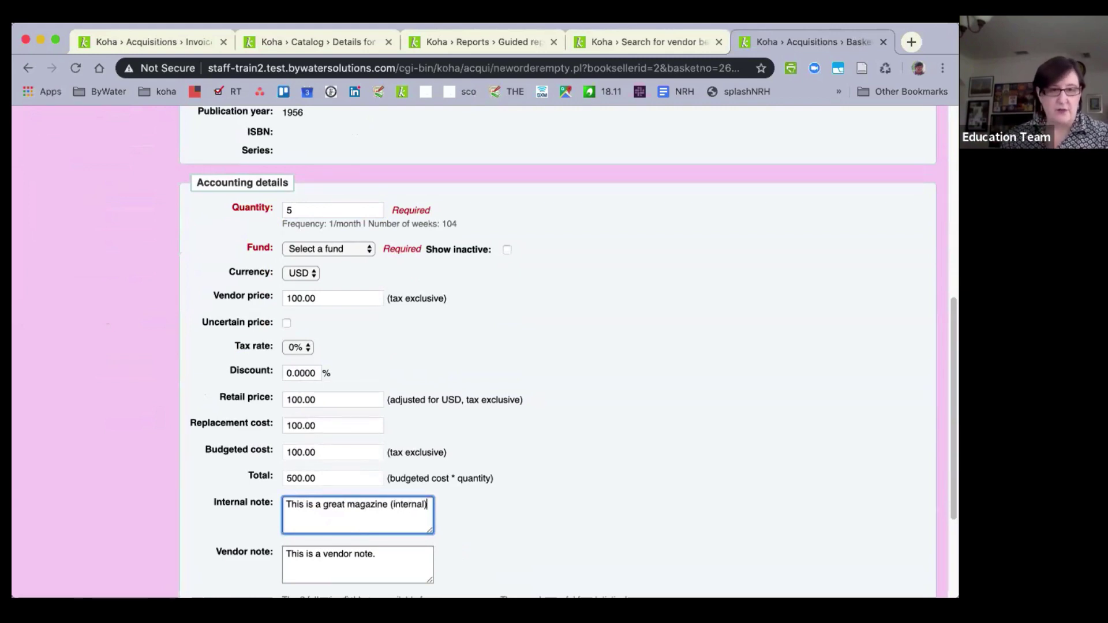
{"action": "left_click", "coordinate": [377, 555]}
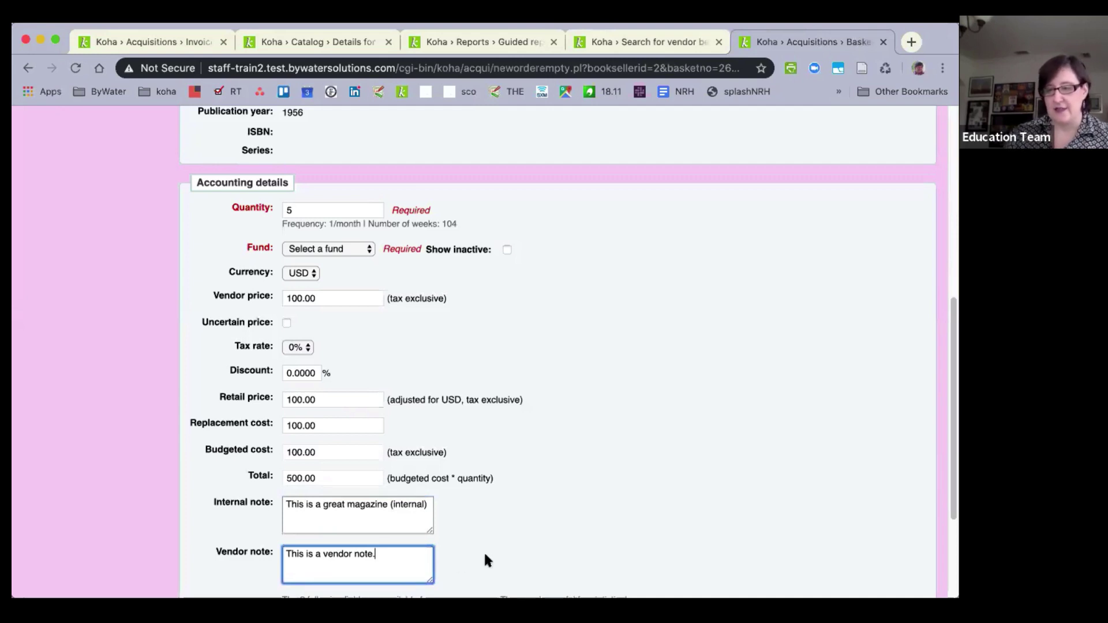
Charge the order to the Adult Book fund and submit it to the basket.
{"action": "scroll", "coordinate": [444, 522], "scroll_direction": "down", "scroll_amount": 2}
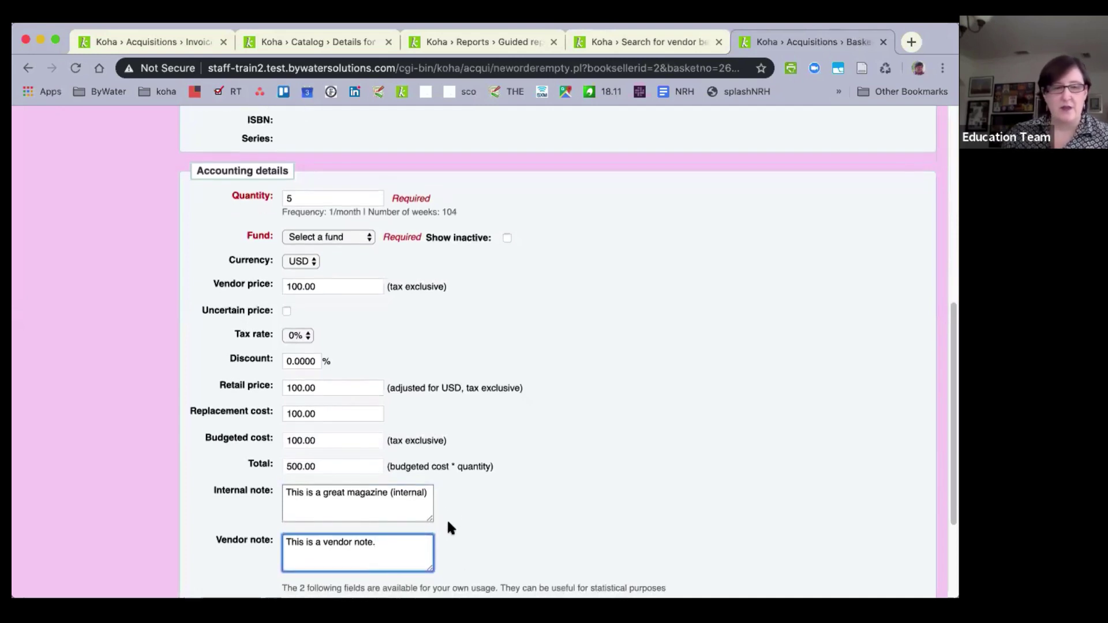
{"action": "left_click", "coordinate": [196, 575]}
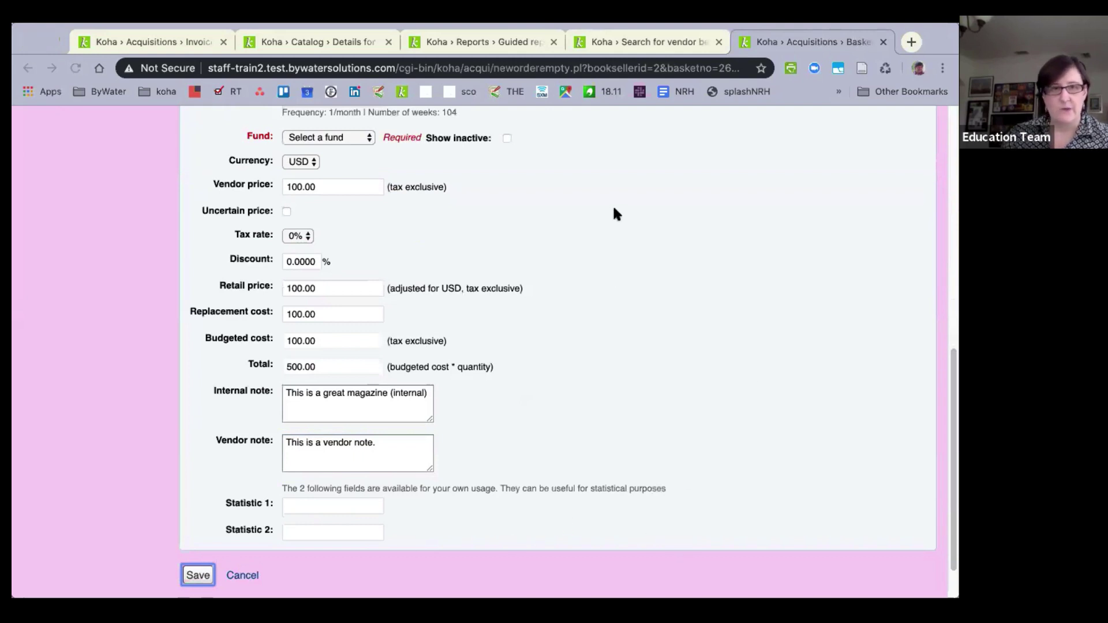
{"action": "left_click", "coordinate": [344, 137]}
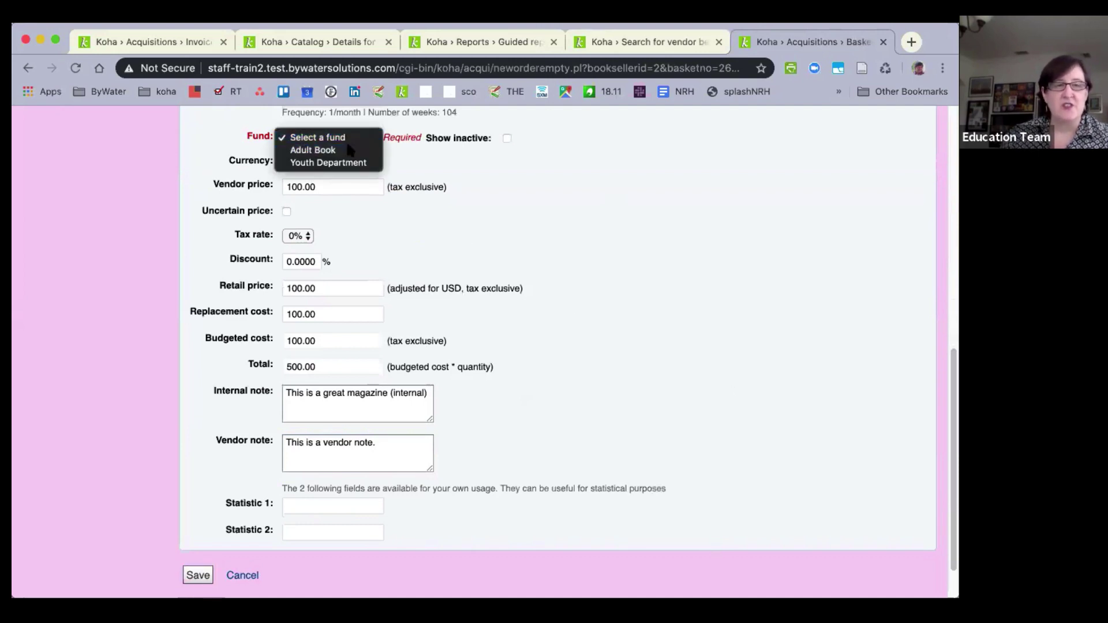
{"action": "left_click", "coordinate": [347, 148]}
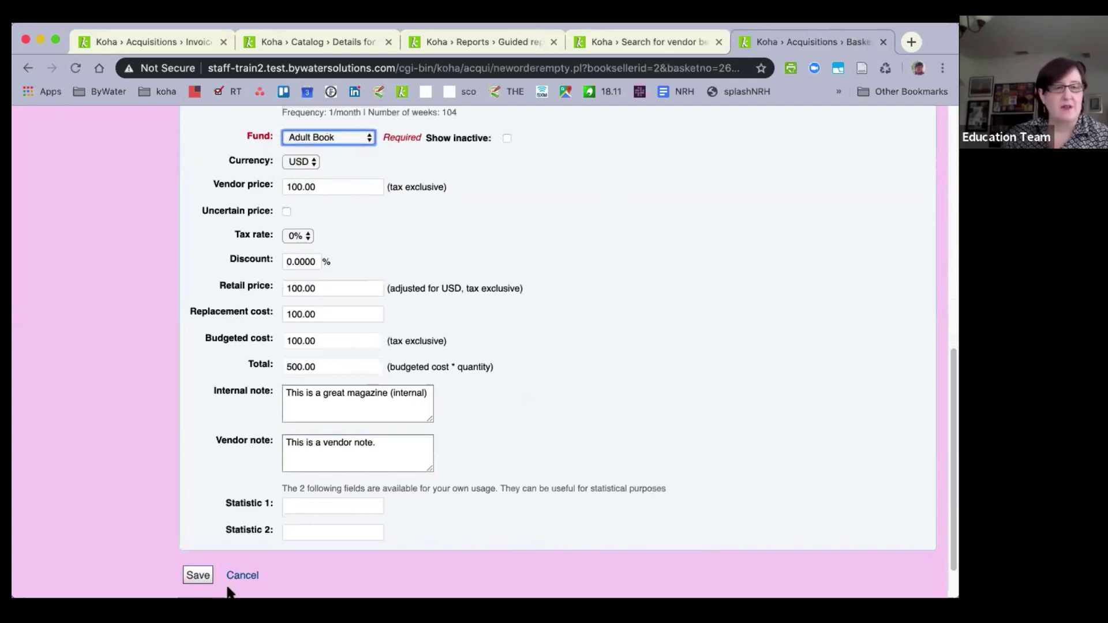
{"action": "left_click", "coordinate": [192, 581]}
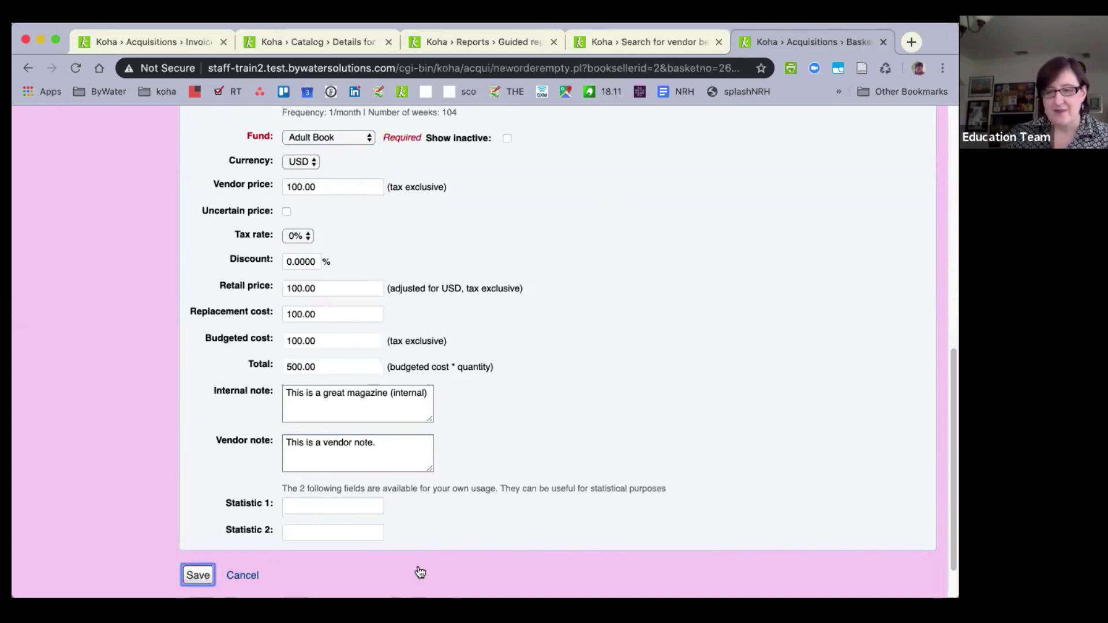
{"action": "key", "text": "Return"}
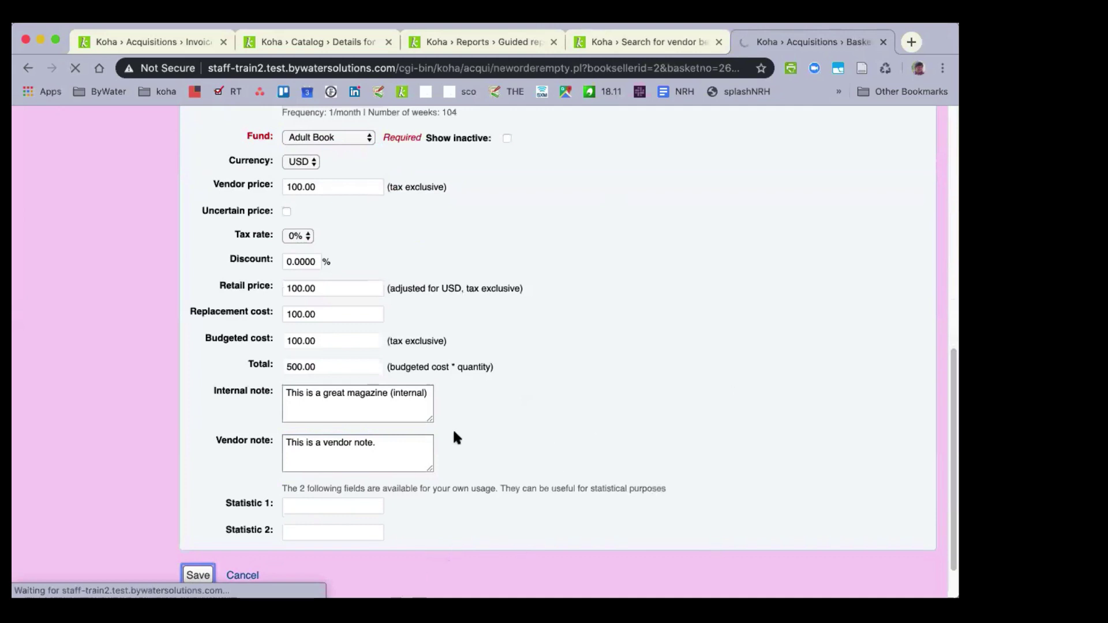
Open the Bon appétit catalog record from order 61 in the basket's orders table.
{"action": "scroll", "coordinate": [404, 438], "scroll_direction": "up", "scroll_amount": 10}
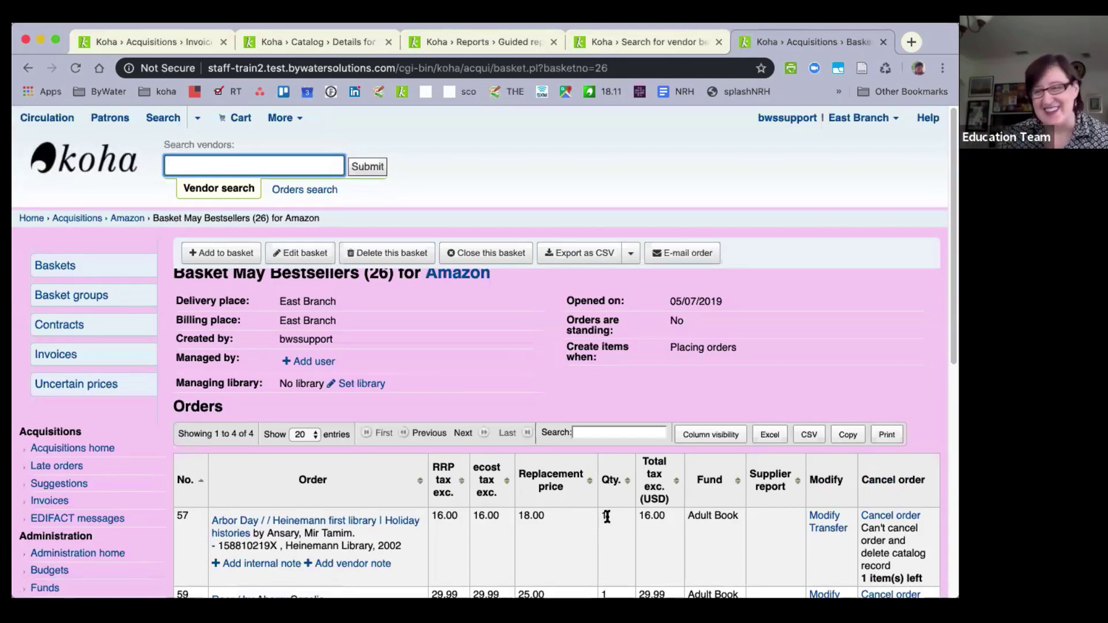
{"action": "scroll", "coordinate": [604, 523], "scroll_direction": "down", "scroll_amount": 2}
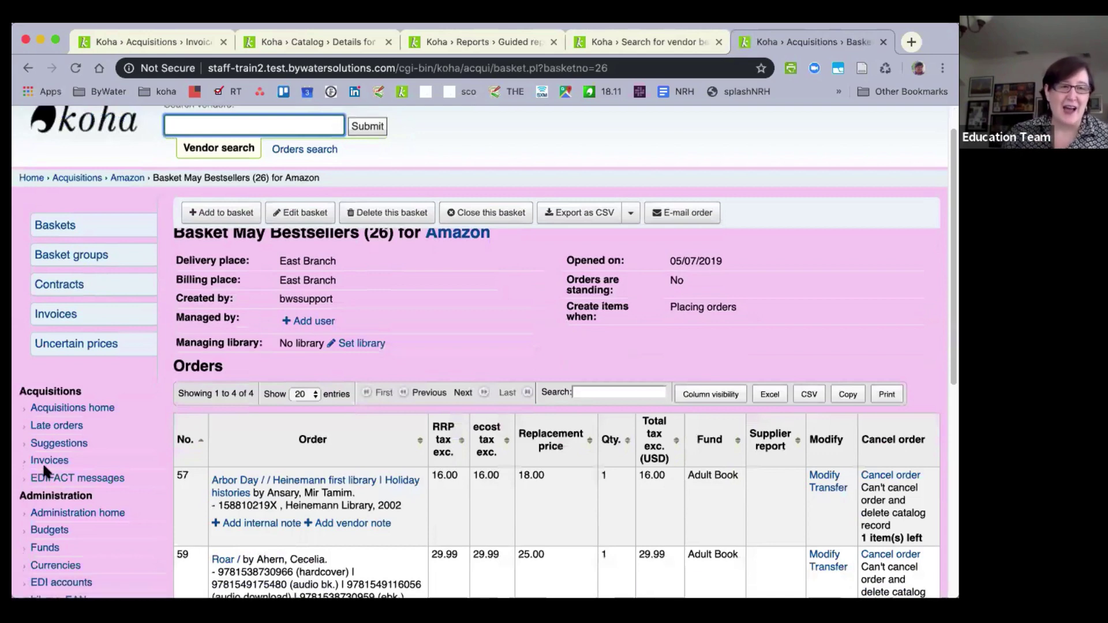
{"action": "scroll", "coordinate": [43, 466], "scroll_direction": "down", "scroll_amount": 5}
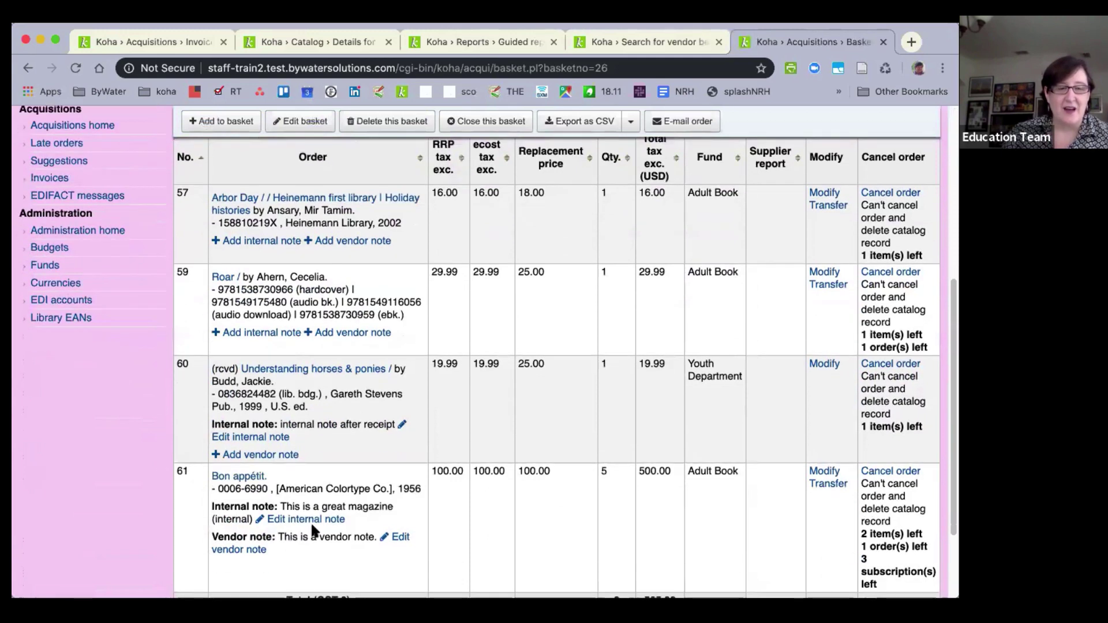
{"action": "left_click", "coordinate": [236, 478]}
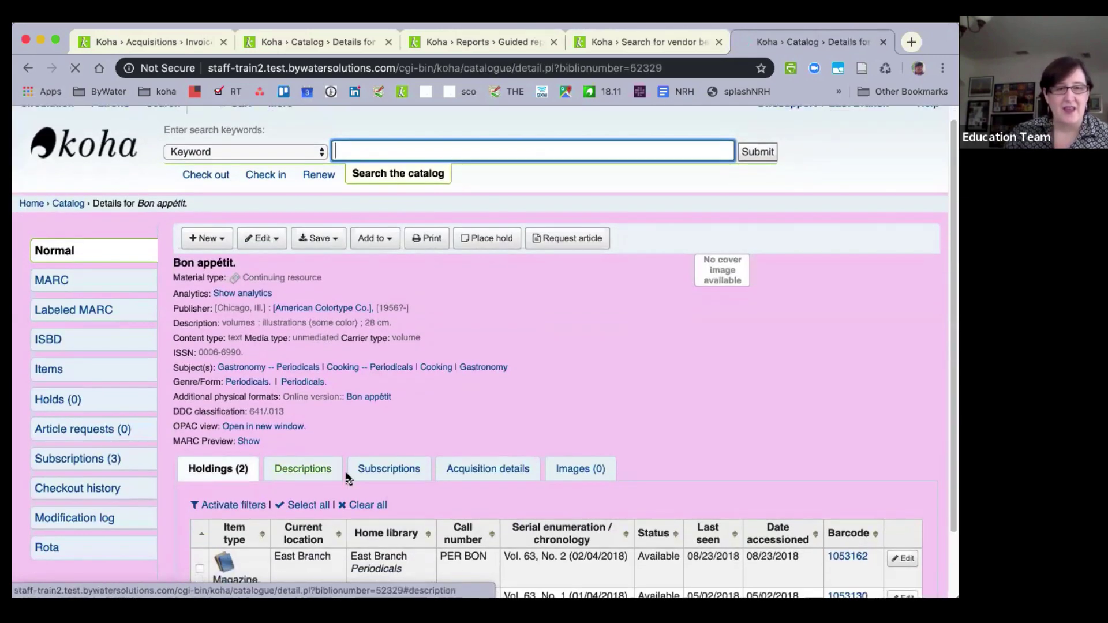
Browse the Bon appétit record's Subscriptions and Acquisition details tabs.
{"action": "left_click", "coordinate": [374, 469]}
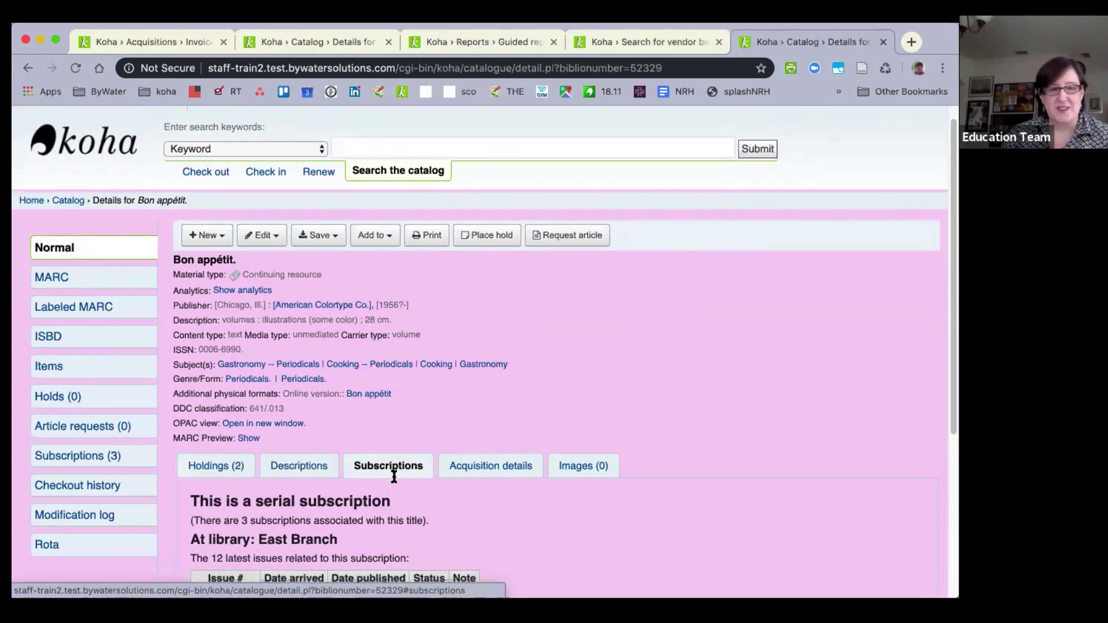
{"action": "scroll", "coordinate": [393, 476], "scroll_direction": "down", "scroll_amount": 3}
{"action": "scroll", "coordinate": [394, 477], "scroll_direction": "down", "scroll_amount": 1}
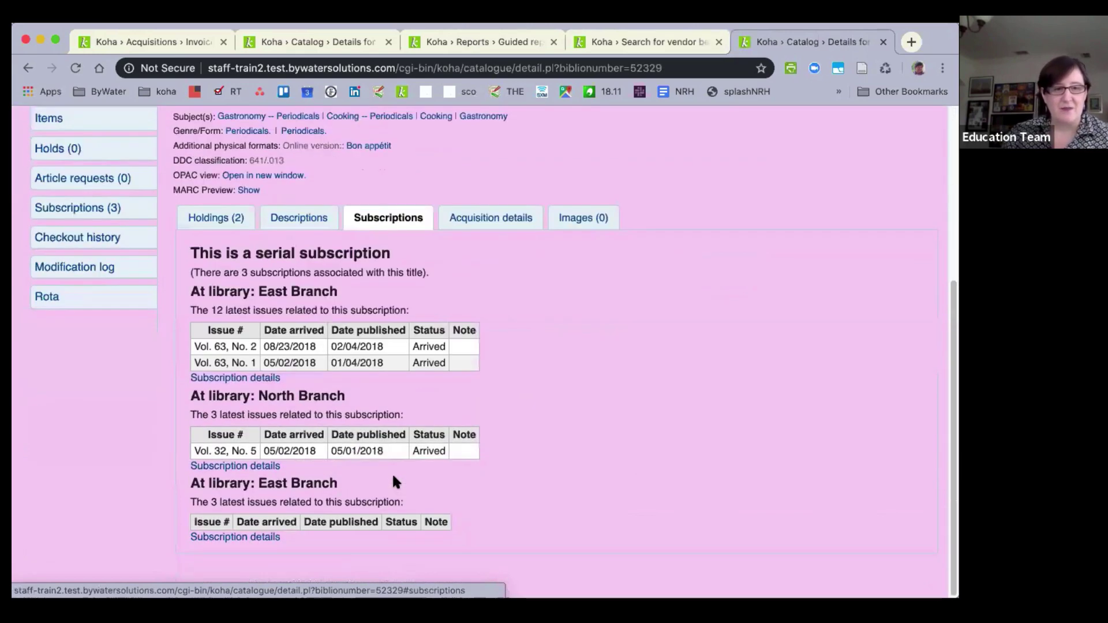
{"action": "scroll", "coordinate": [393, 477], "scroll_direction": "up", "scroll_amount": 1}
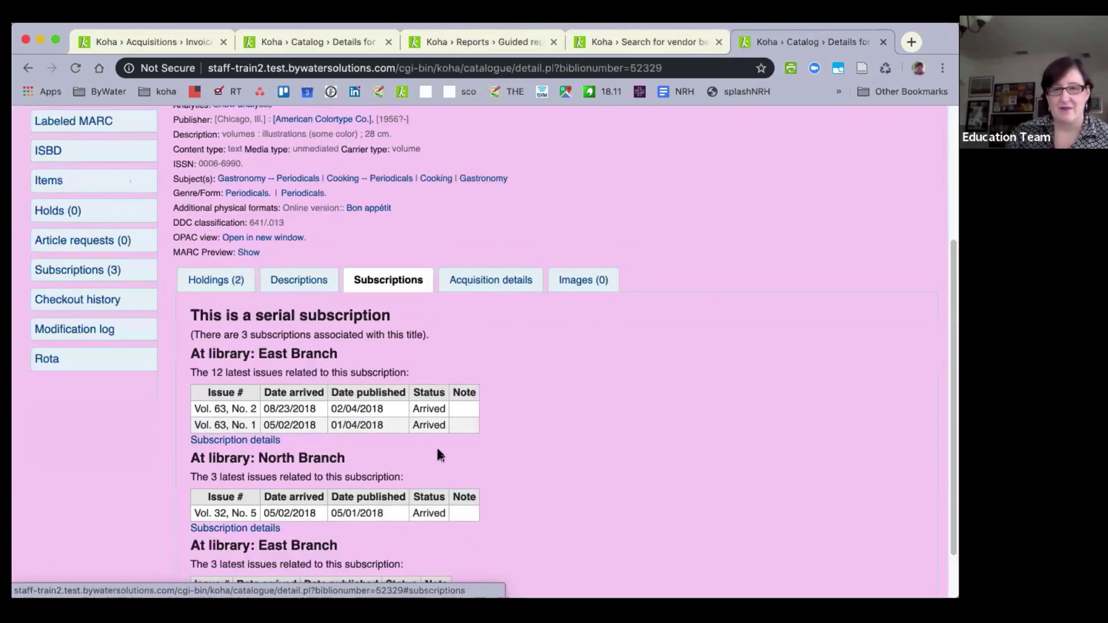
{"action": "left_click", "coordinate": [471, 277]}
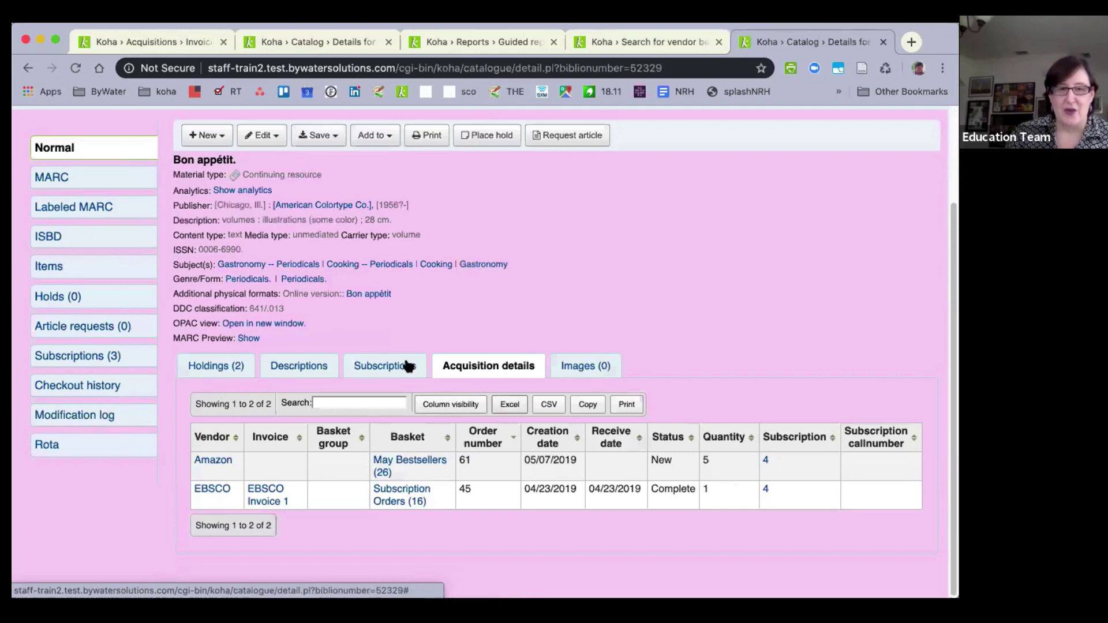
{"action": "left_click", "coordinate": [363, 366]}
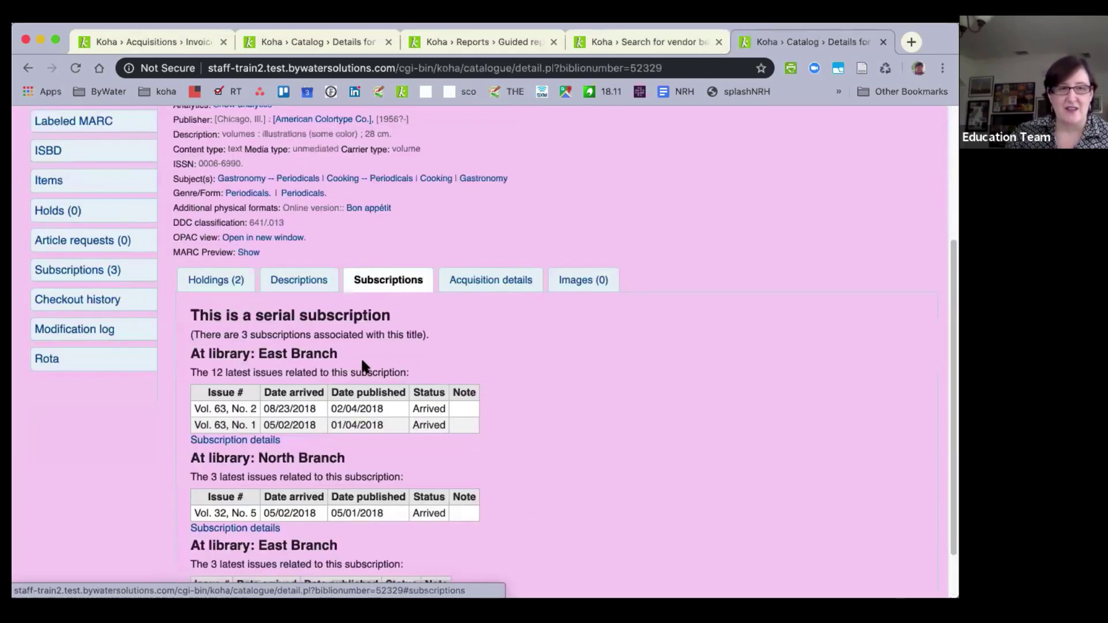
{"action": "scroll", "coordinate": [361, 357], "scroll_direction": "down", "scroll_amount": 2}
{"action": "scroll", "coordinate": [362, 361], "scroll_direction": "up", "scroll_amount": 5}
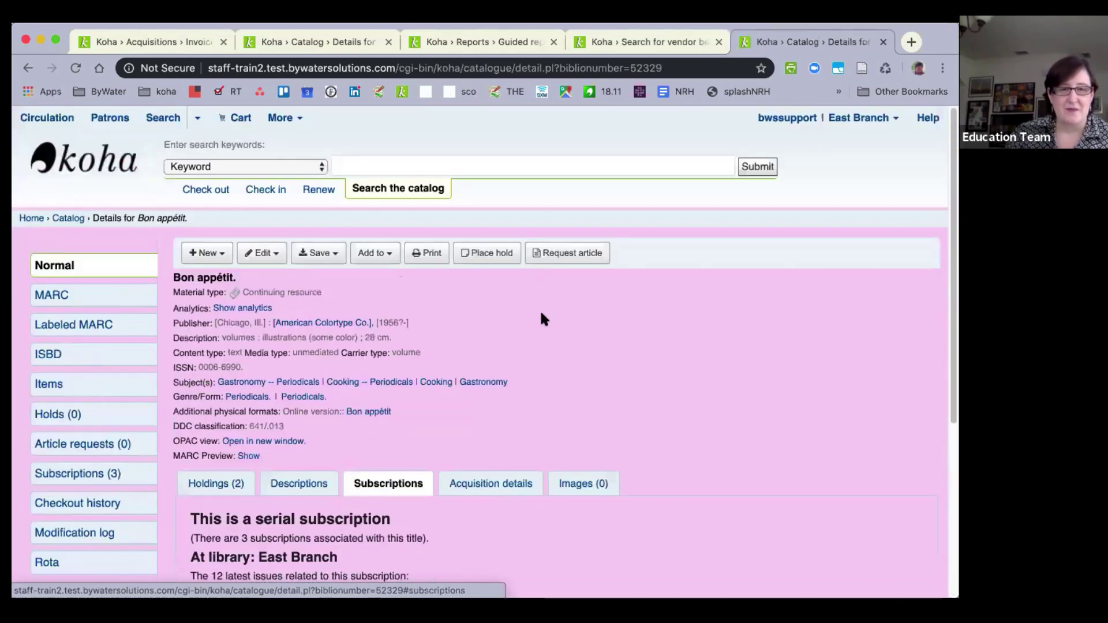
{"action": "scroll", "coordinate": [248, 564], "scroll_direction": "down", "scroll_amount": 2}
{"action": "scroll", "coordinate": [266, 566], "scroll_direction": "down", "scroll_amount": 3}
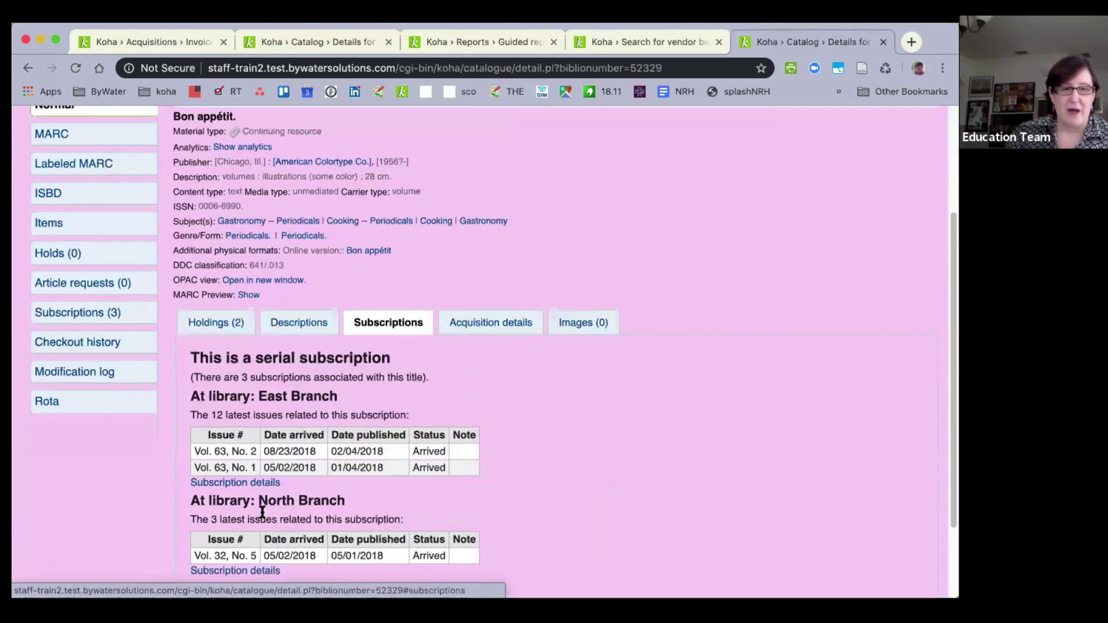
Open the East Branch subscription #4 details and view its acquisition orders.
{"action": "left_click", "coordinate": [248, 489]}
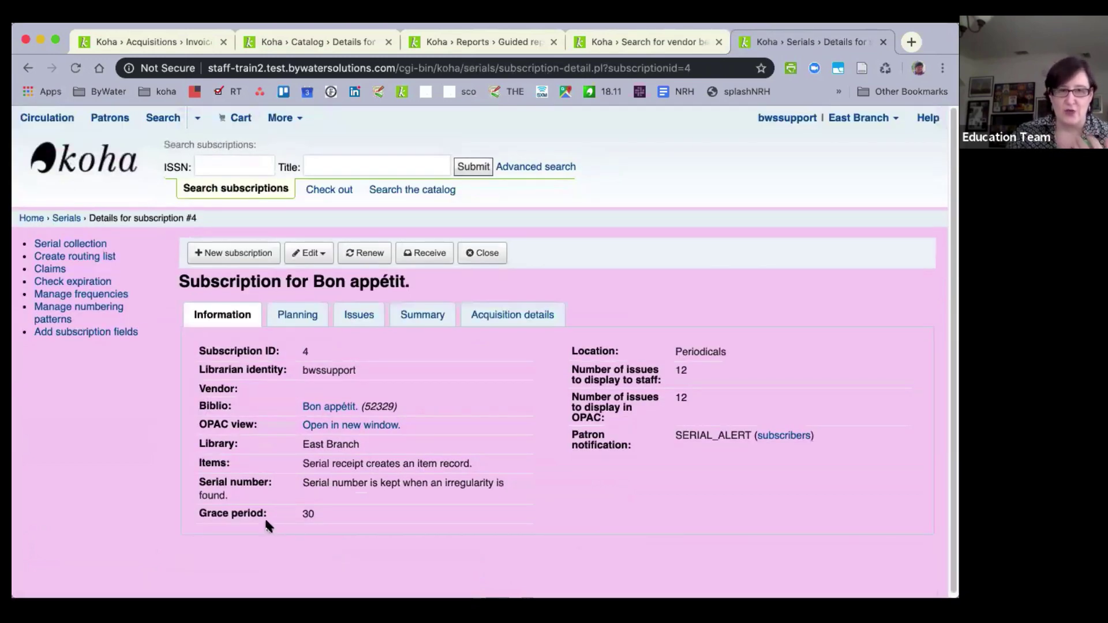
{"action": "left_click", "coordinate": [521, 316]}
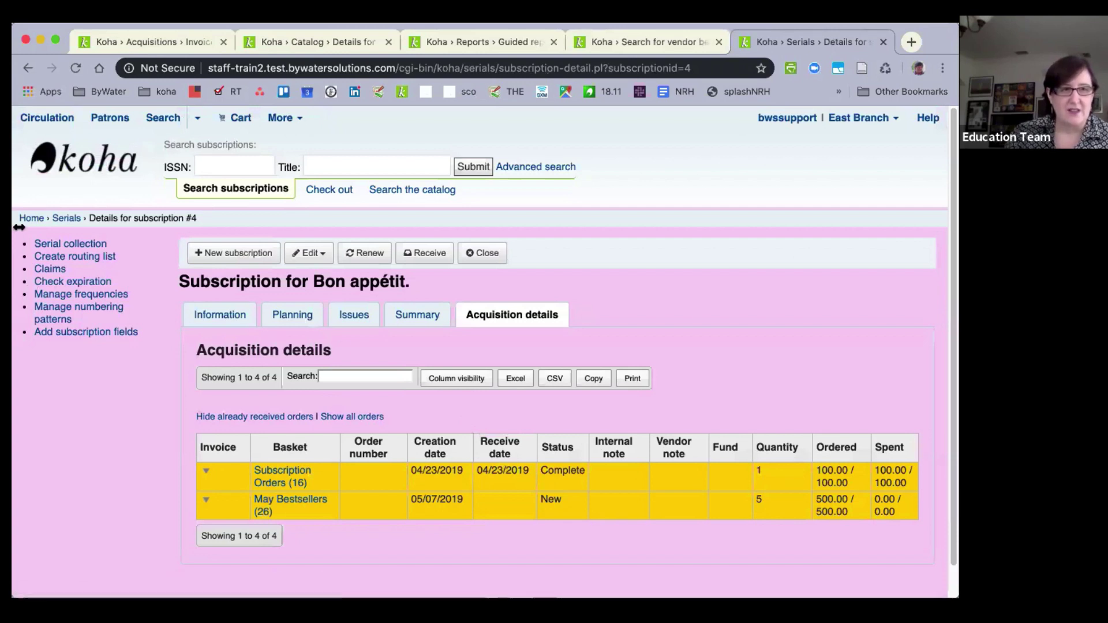
{"action": "left_click", "coordinate": [220, 317]}
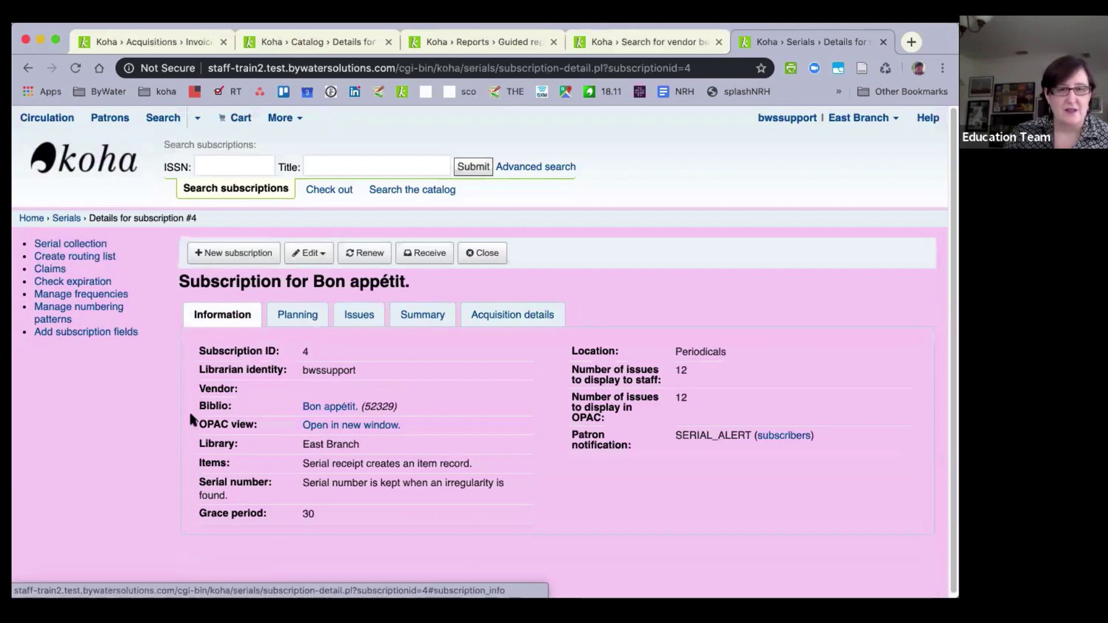
{"action": "left_click", "coordinate": [19, 69]}
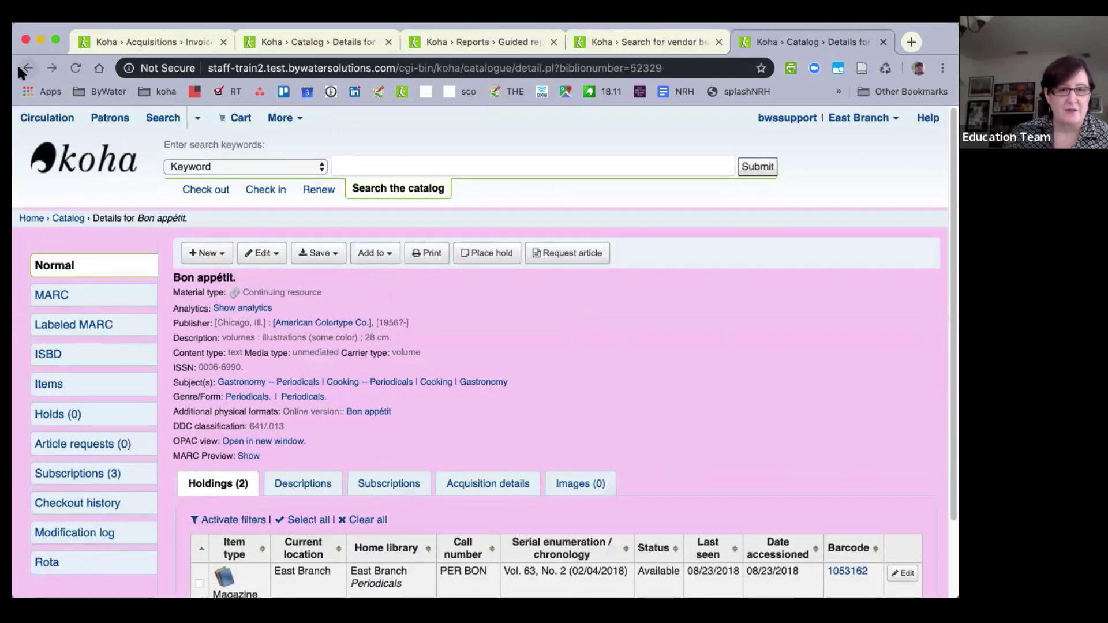
{"action": "scroll", "coordinate": [448, 338], "scroll_direction": "down", "scroll_amount": 1}
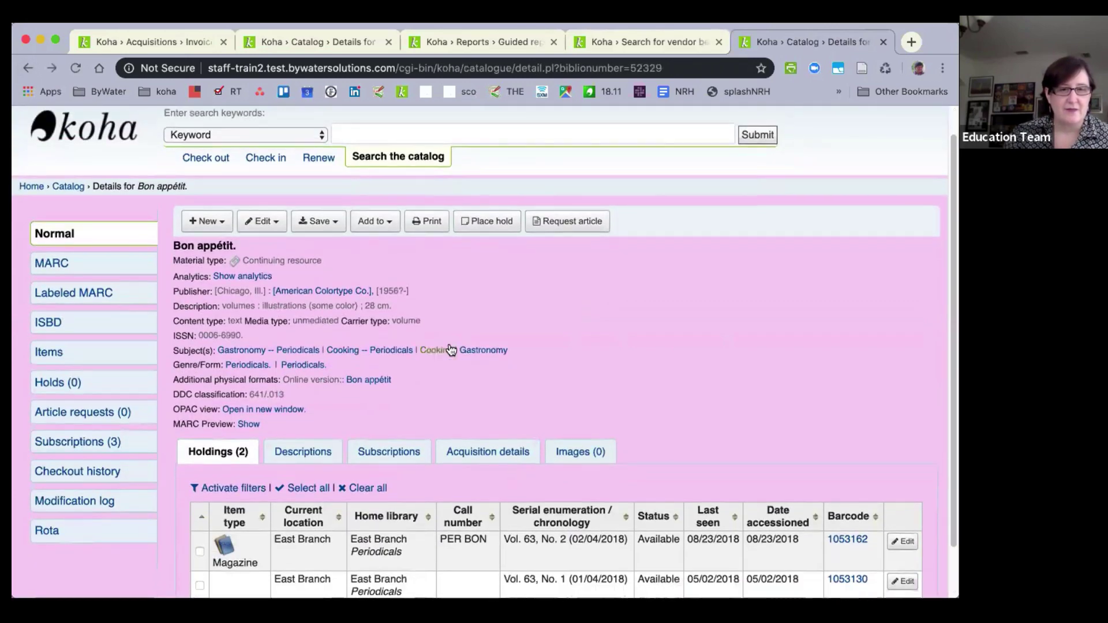
{"action": "scroll", "coordinate": [456, 358], "scroll_direction": "down", "scroll_amount": 2}
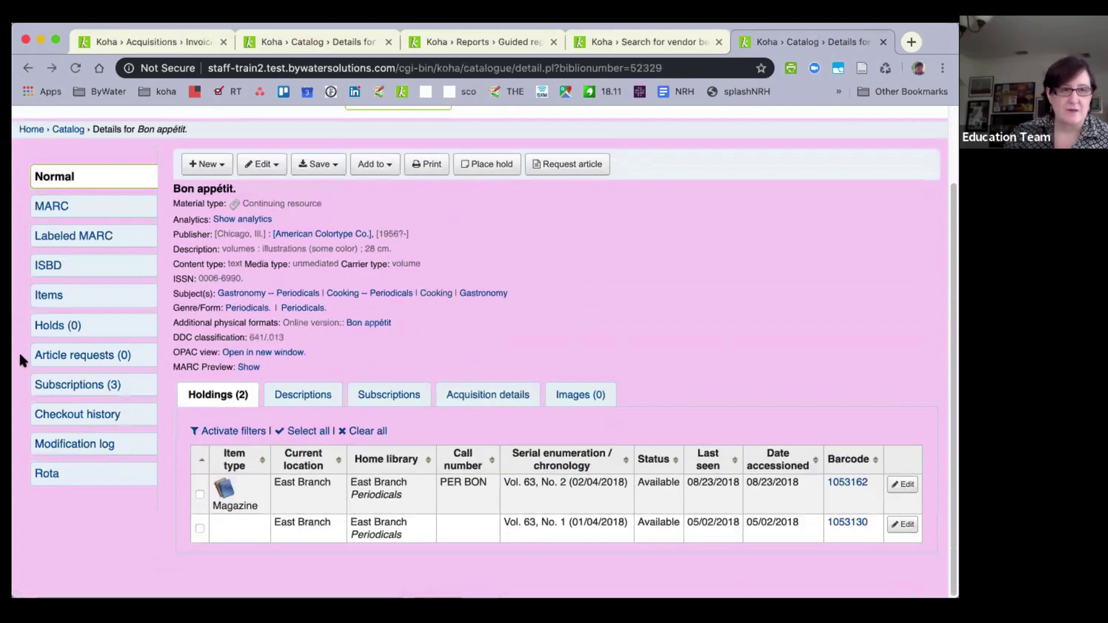
{"action": "left_click", "coordinate": [49, 388]}
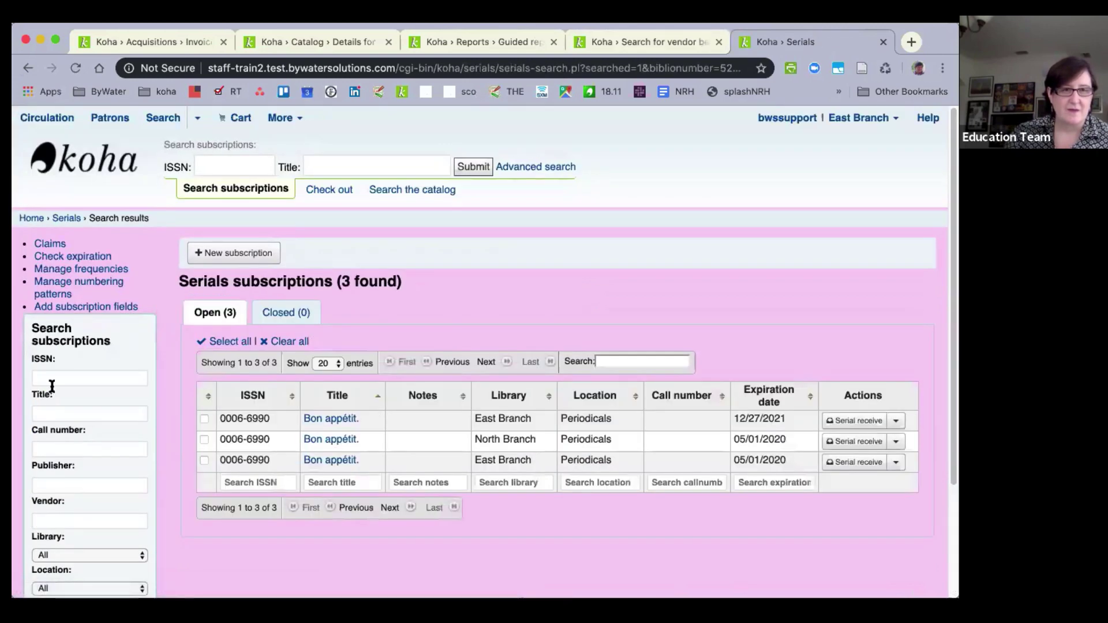
{"action": "scroll", "coordinate": [74, 393], "scroll_direction": "down", "scroll_amount": 2}
{"action": "scroll", "coordinate": [71, 389], "scroll_direction": "down", "scroll_amount": 3}
{"action": "scroll", "coordinate": [71, 388], "scroll_direction": "up", "scroll_amount": 3}
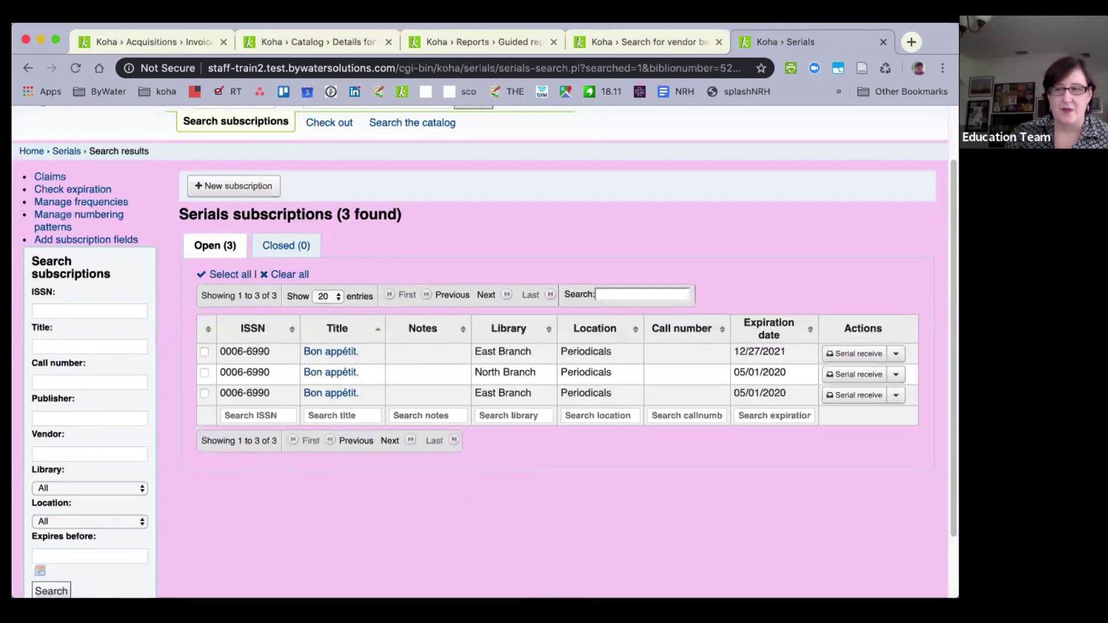
{"action": "left_click", "coordinate": [326, 354]}
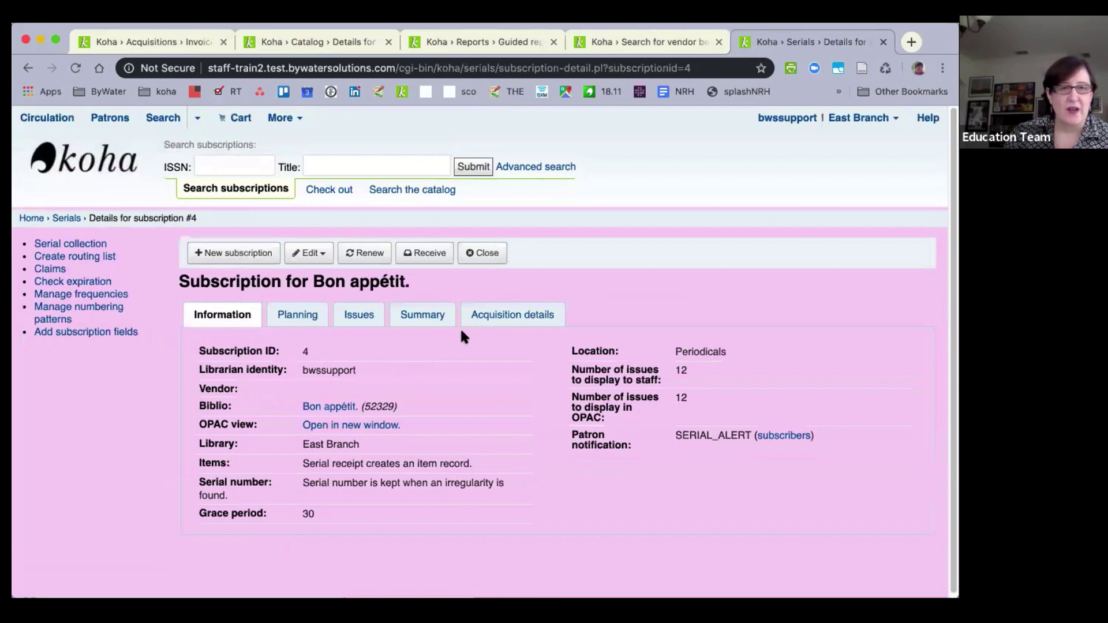
{"action": "left_click", "coordinate": [497, 322]}
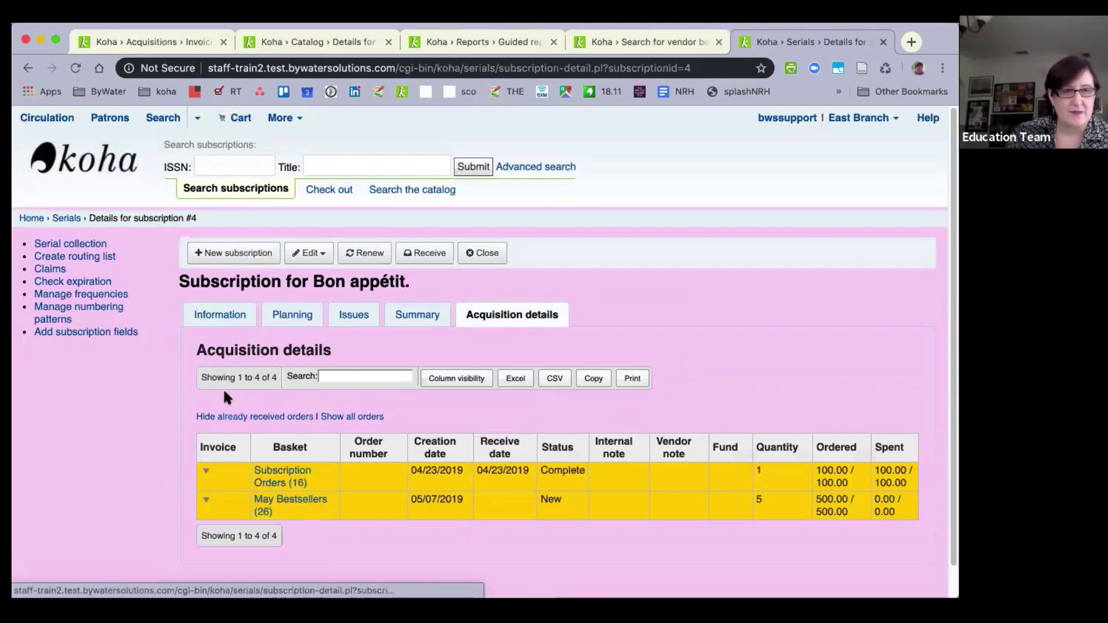
{"action": "left_click", "coordinate": [216, 315]}
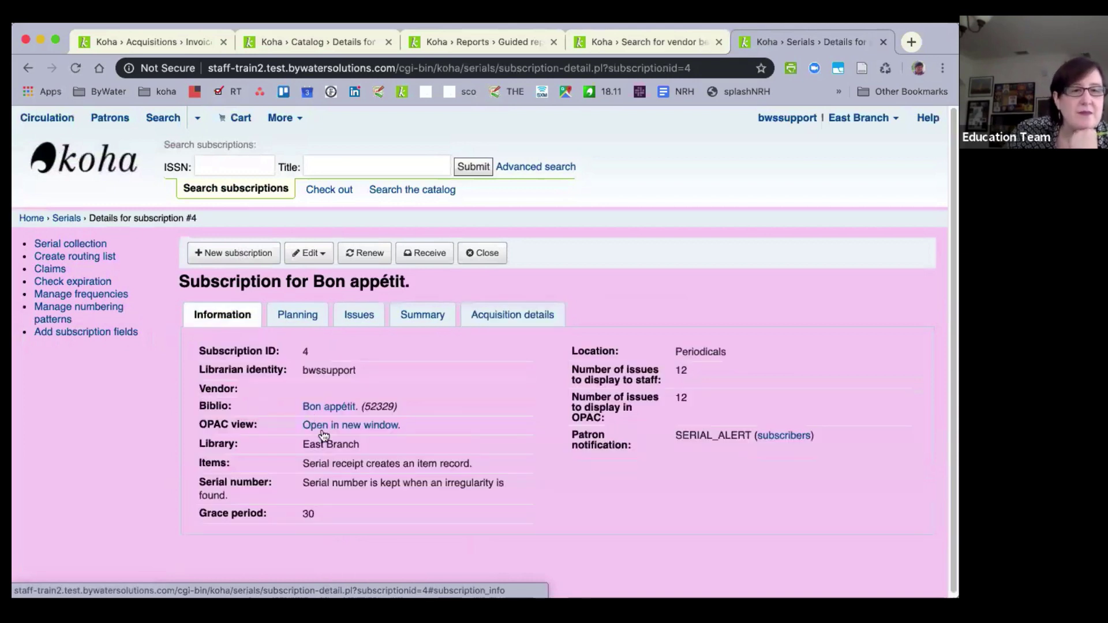
{"action": "left_click", "coordinate": [316, 405]}
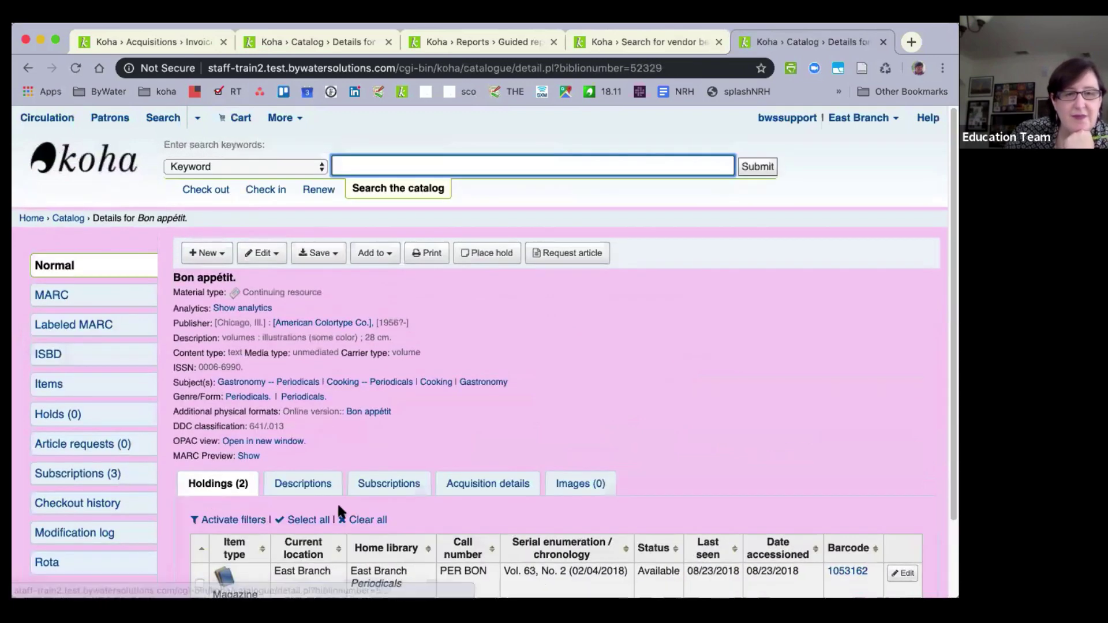
Scroll through the Bon appétit record's acquisition order history, then go to the staff home page.
{"action": "left_click", "coordinate": [462, 485]}
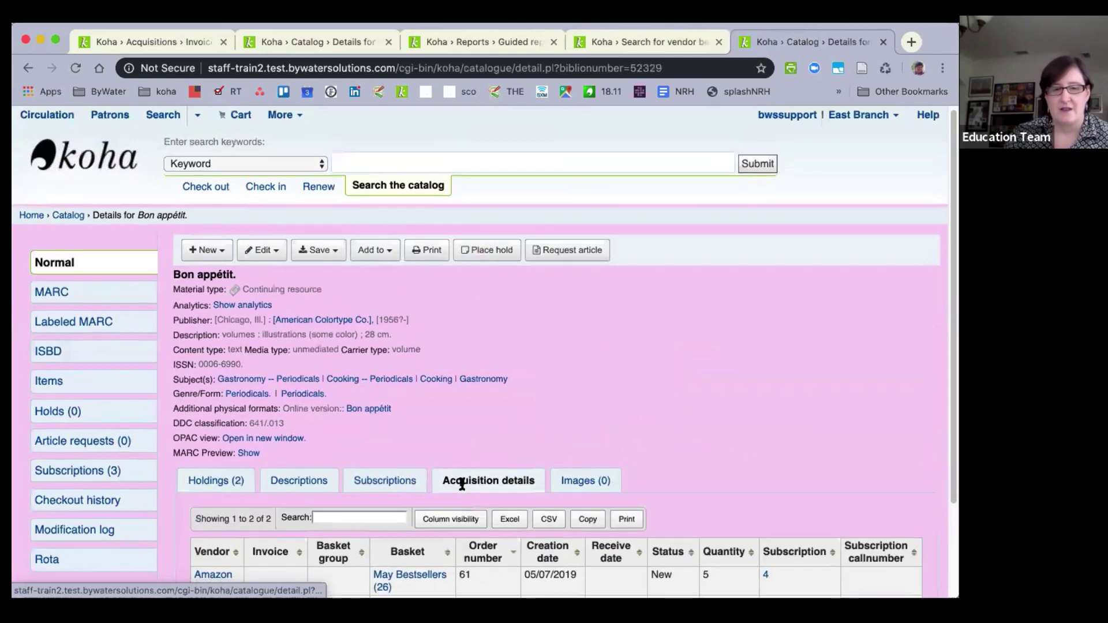
{"action": "scroll", "coordinate": [462, 485], "scroll_direction": "down", "scroll_amount": 2}
{"action": "scroll", "coordinate": [461, 485], "scroll_direction": "down", "scroll_amount": 1}
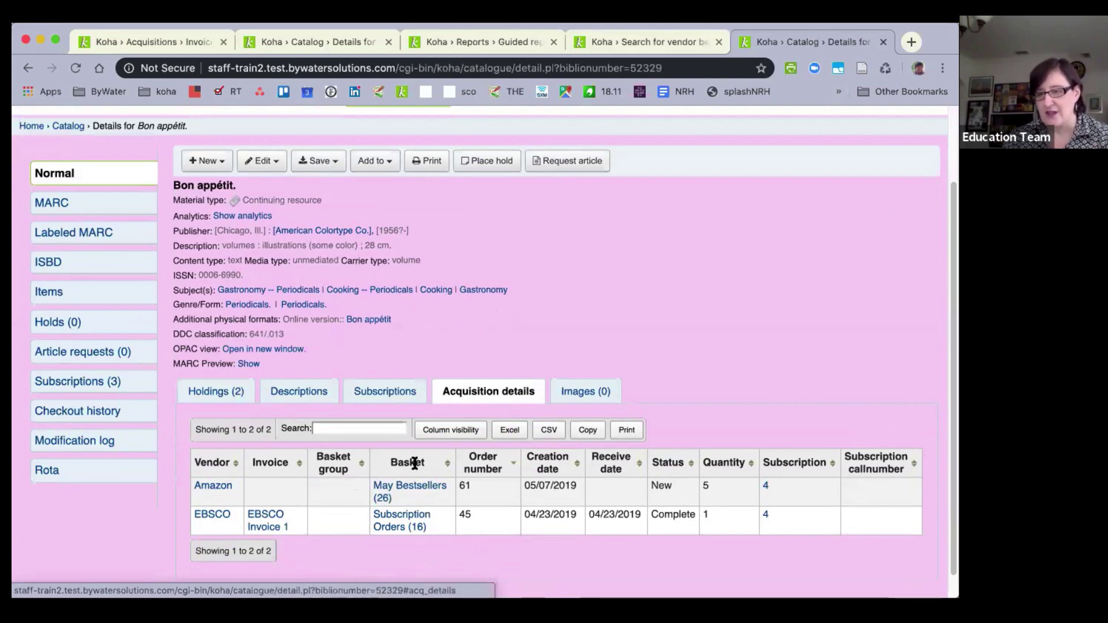
{"action": "scroll", "coordinate": [343, 424], "scroll_direction": "down", "scroll_amount": 1}
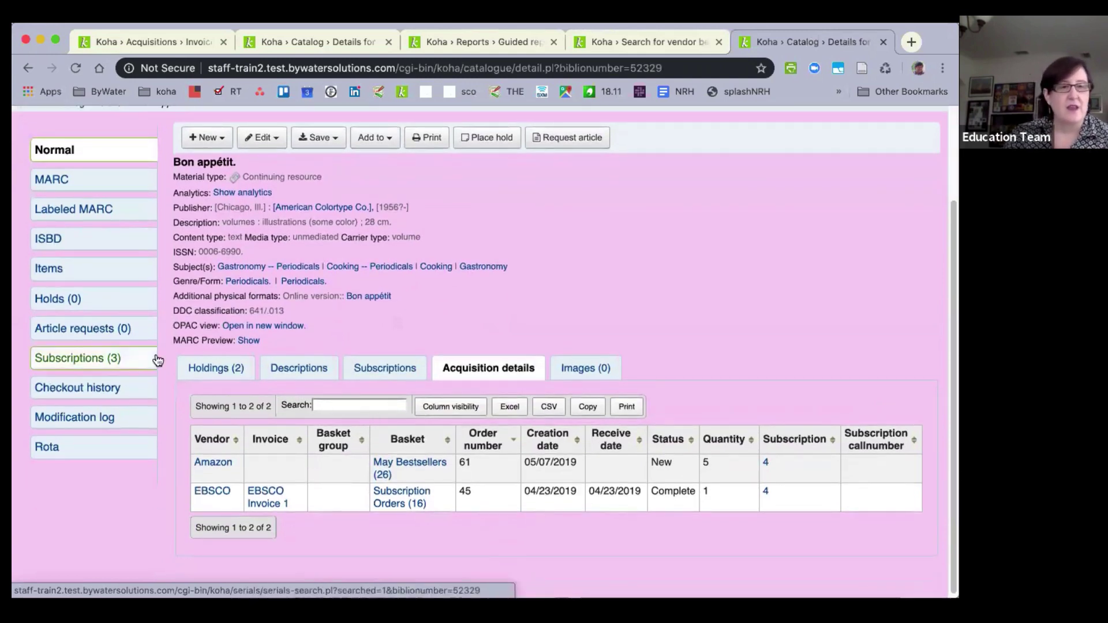
{"action": "scroll", "coordinate": [154, 358], "scroll_direction": "up", "scroll_amount": 4}
{"action": "scroll", "coordinate": [157, 358], "scroll_direction": "up", "scroll_amount": 1}
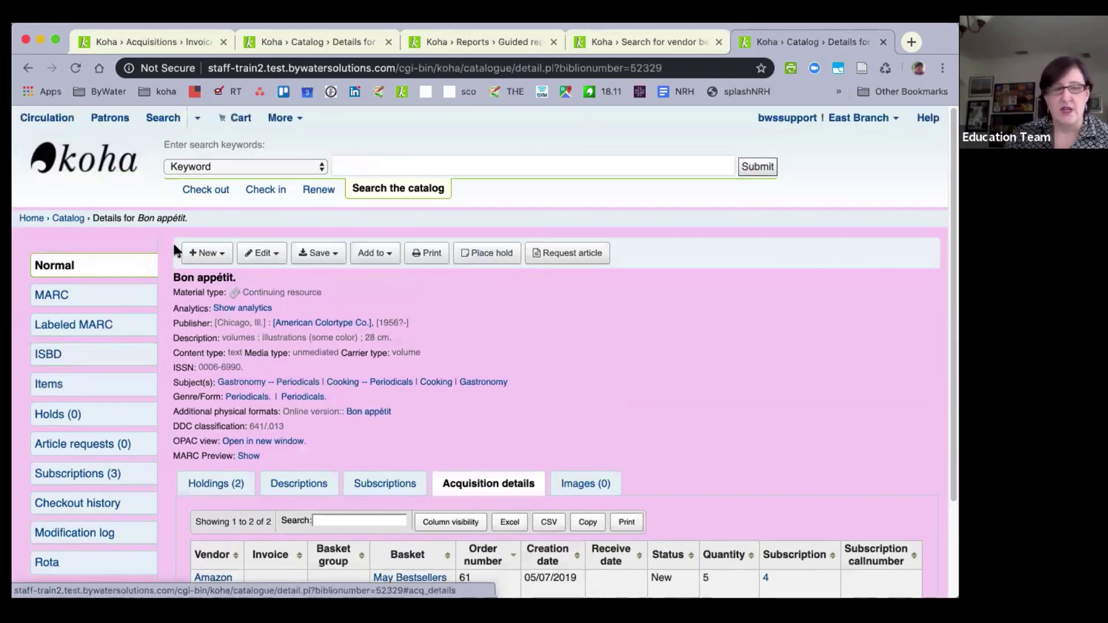
{"action": "left_click", "coordinate": [33, 220]}
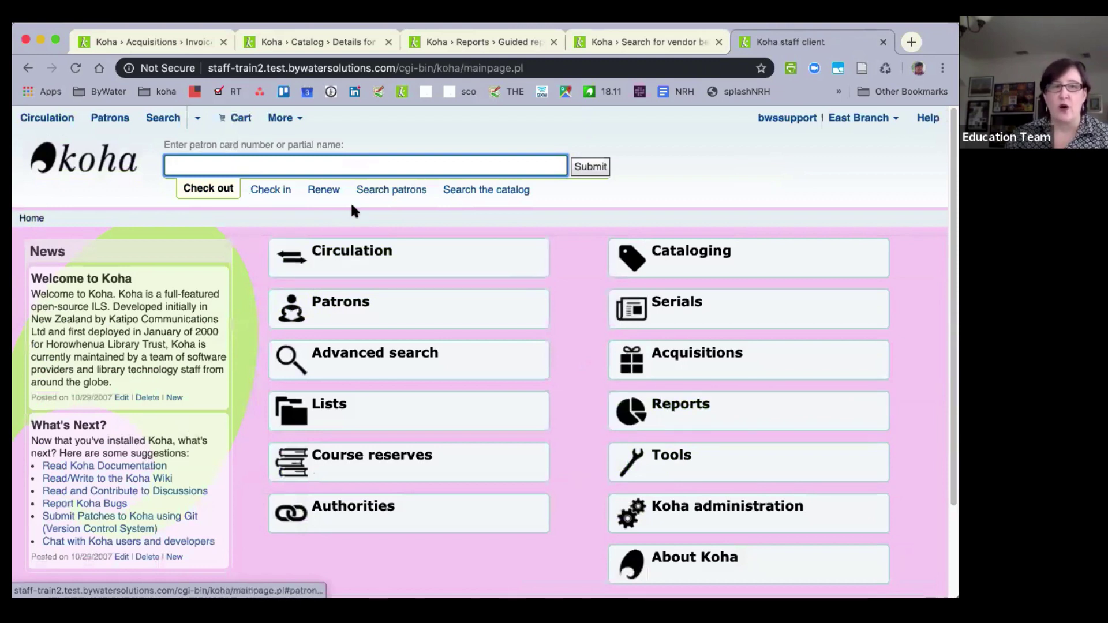
Search patrons by a staff member's first name.
{"action": "left_click", "coordinate": [108, 122]}
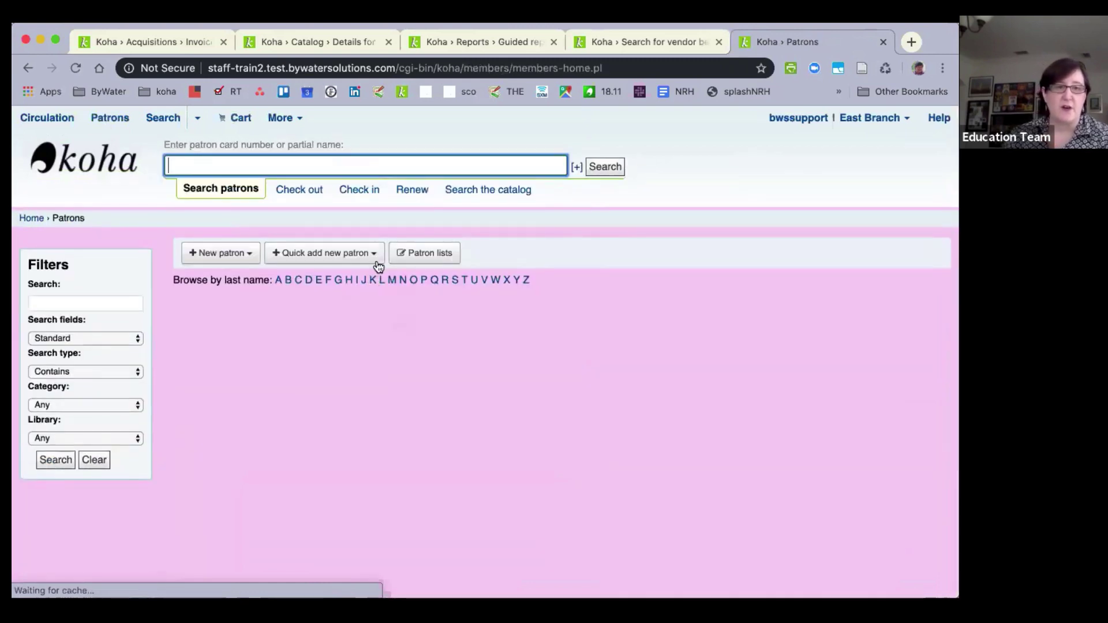
{"action": "type", "text": "kelly"}
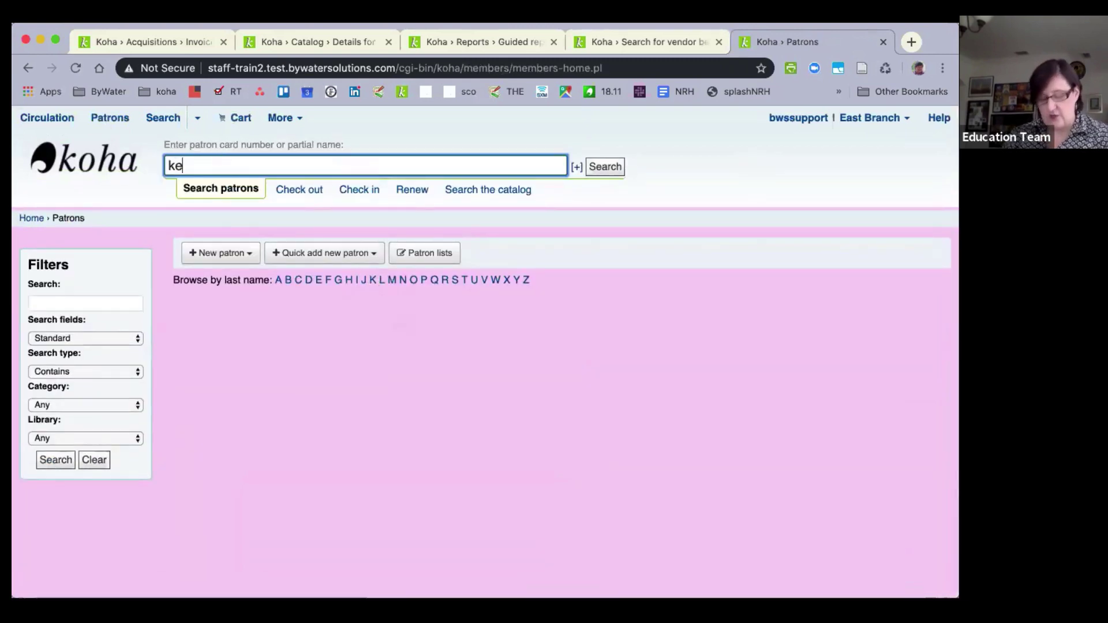
{"action": "key", "text": "Return"}
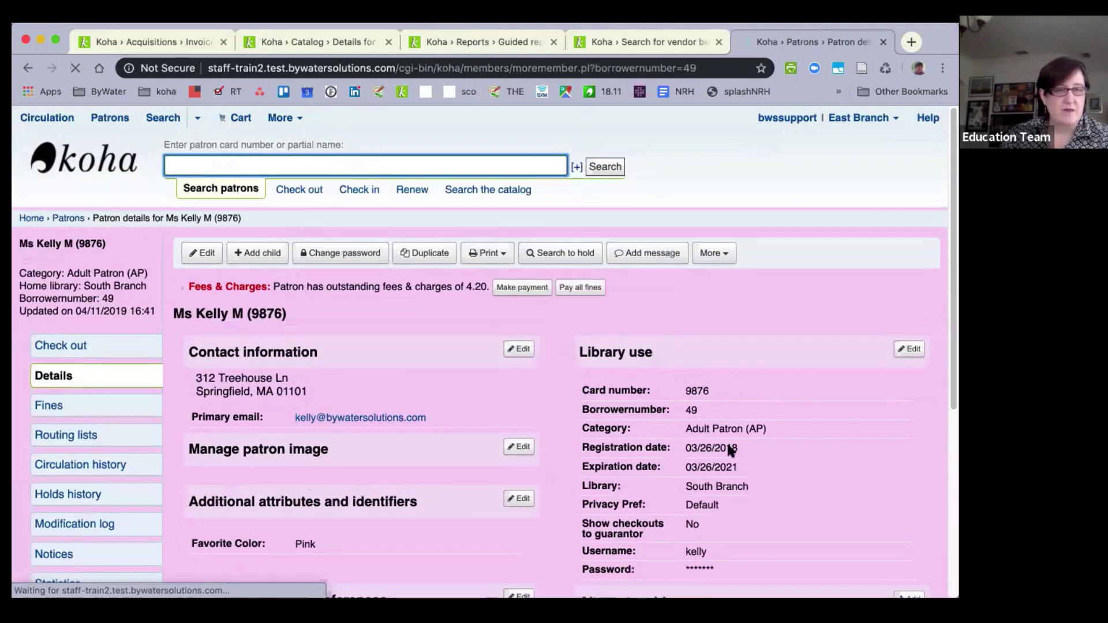
Review the found patron's permission settings, then search patrons for another staff member's name.
{"action": "left_click", "coordinate": [710, 253]}
{"action": "left_click", "coordinate": [731, 300]}
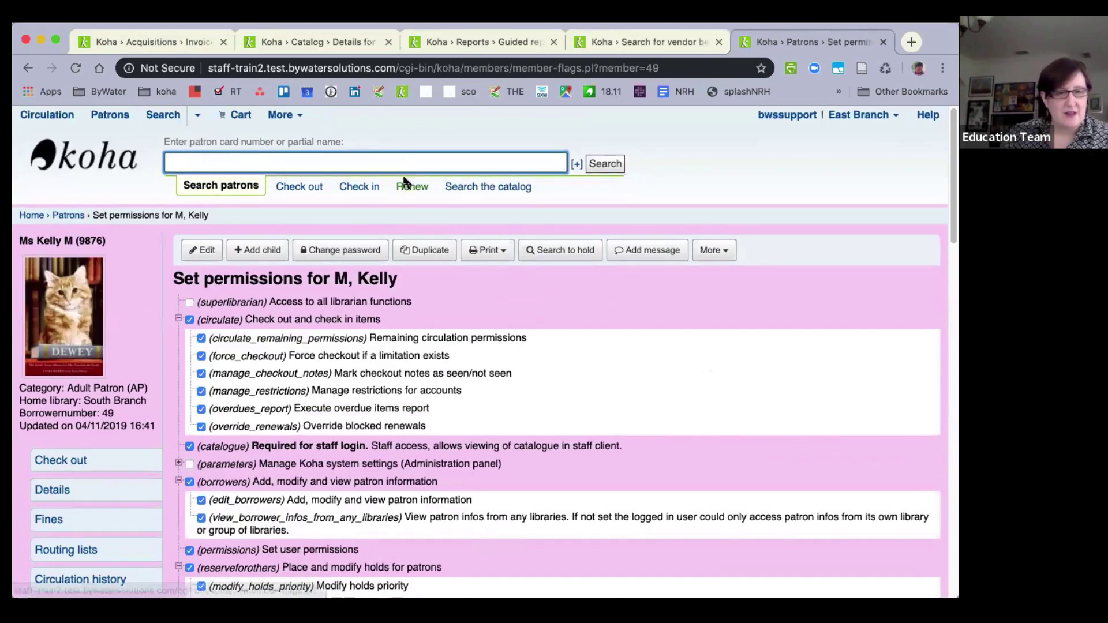
{"action": "scroll", "coordinate": [402, 174], "scroll_direction": "down", "scroll_amount": 2}
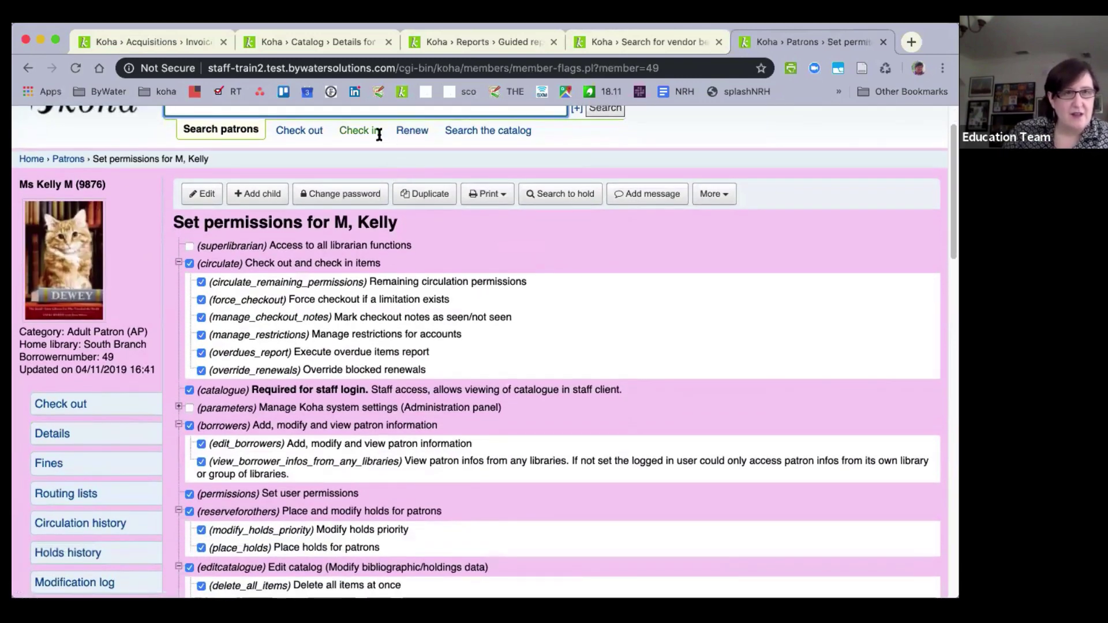
{"action": "scroll", "coordinate": [376, 131], "scroll_direction": "up", "scroll_amount": 2}
{"action": "type", "text": "howard"}
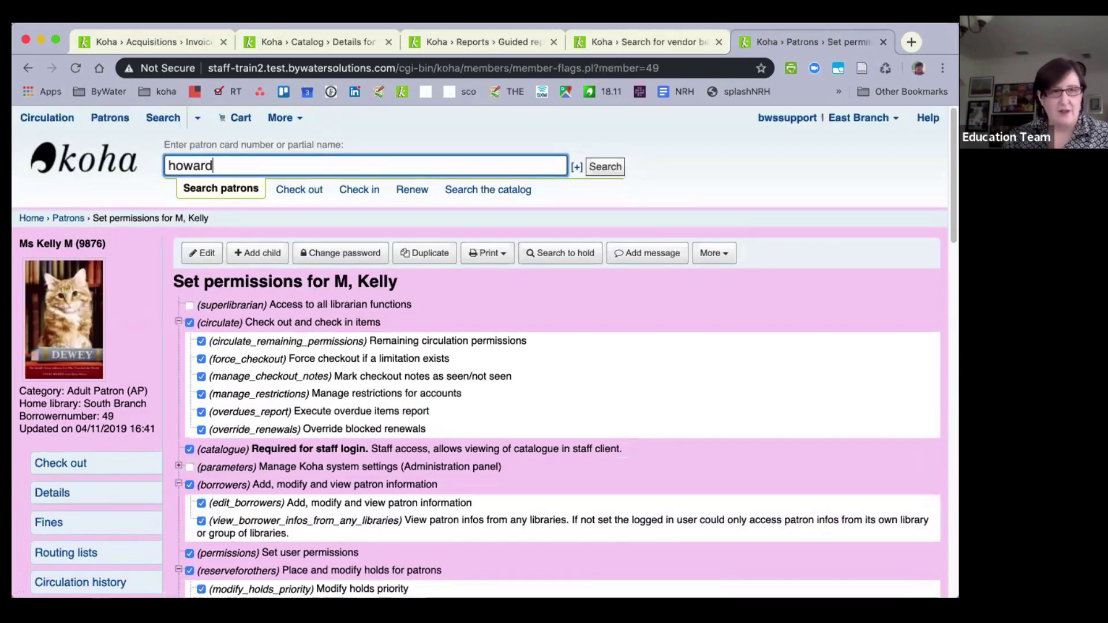
{"action": "type", "text": " howard"}
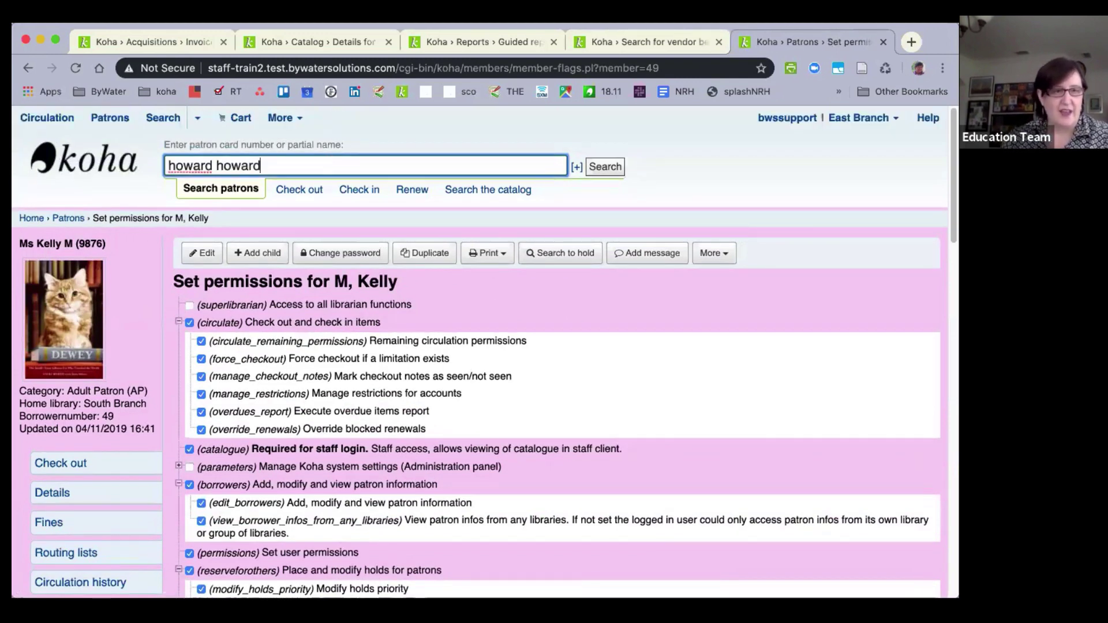
{"action": "key", "text": "Return"}
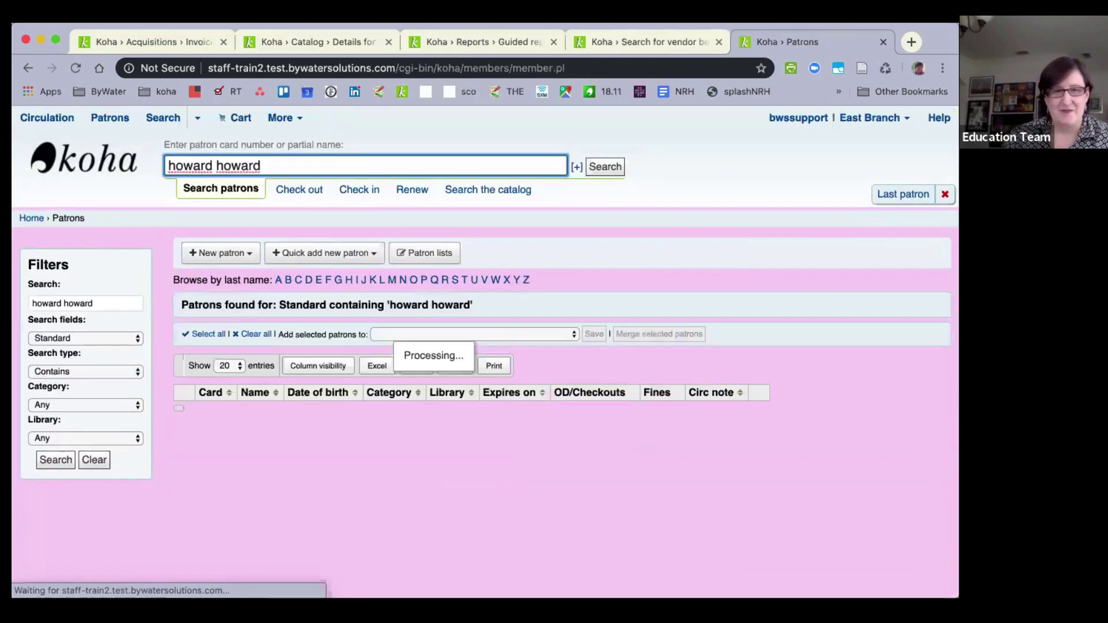
Review the staff member's permissions: staff login, patron editing and purchase suggestion management.
{"action": "key", "text": "Return"}
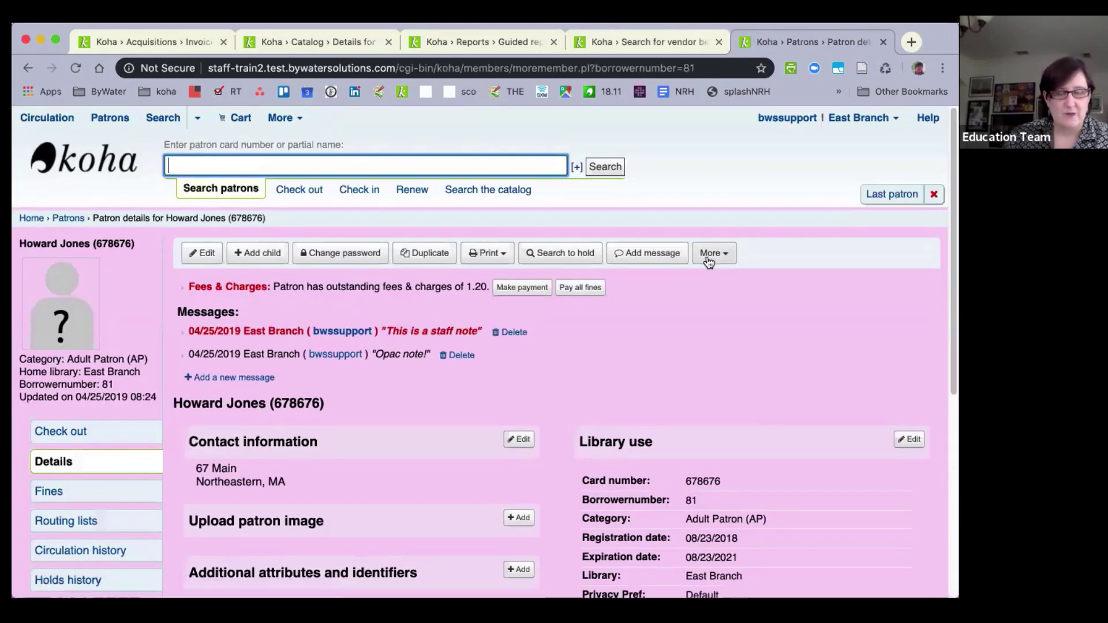
{"action": "left_click", "coordinate": [709, 254]}
{"action": "left_click", "coordinate": [714, 300]}
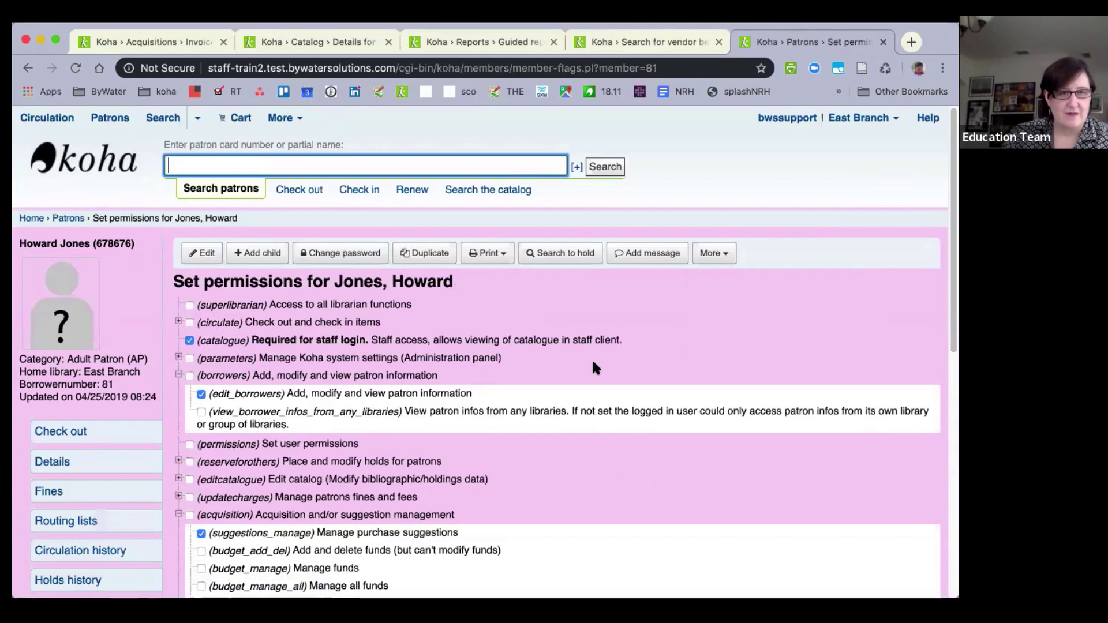
{"action": "scroll", "coordinate": [593, 365], "scroll_direction": "down", "scroll_amount": 3}
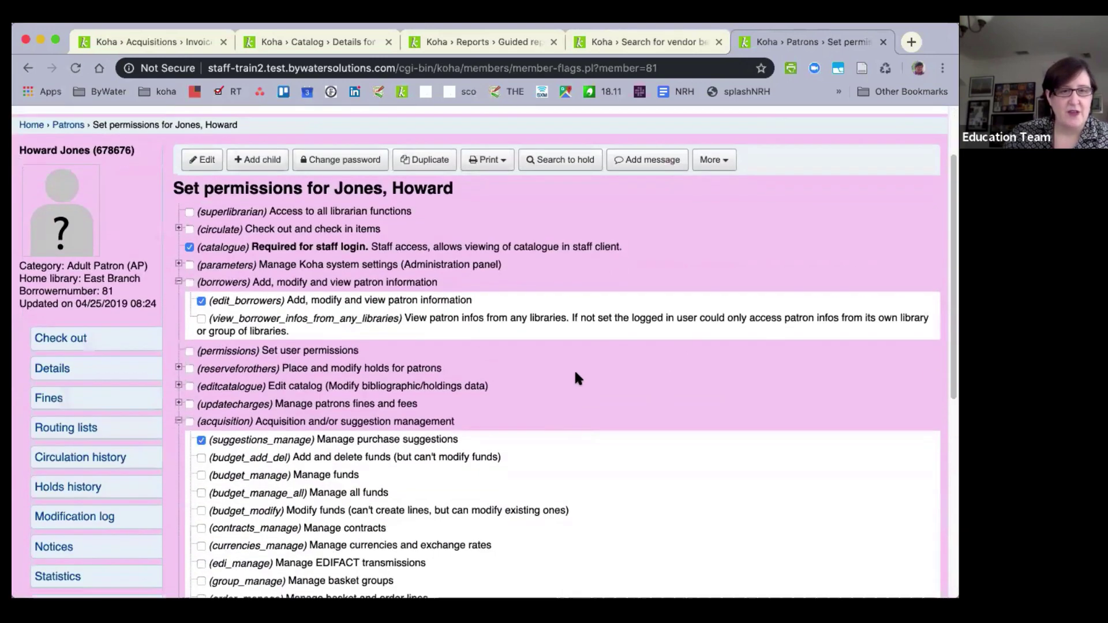
{"action": "scroll", "coordinate": [577, 378], "scroll_direction": "down", "scroll_amount": 3}
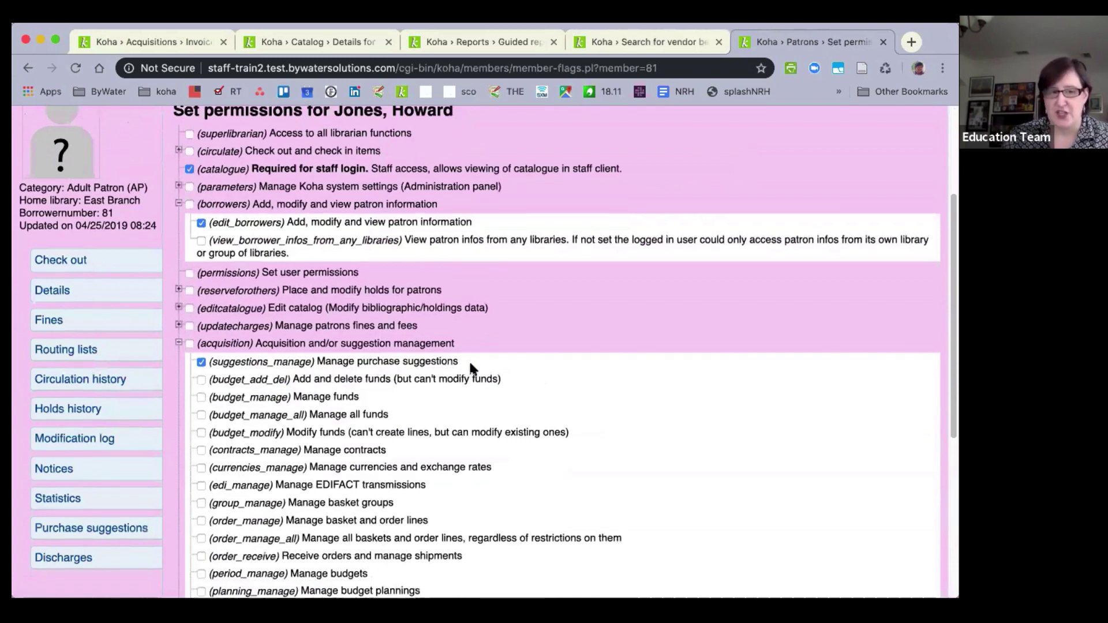
{"action": "scroll", "coordinate": [470, 364], "scroll_direction": "down", "scroll_amount": 3}
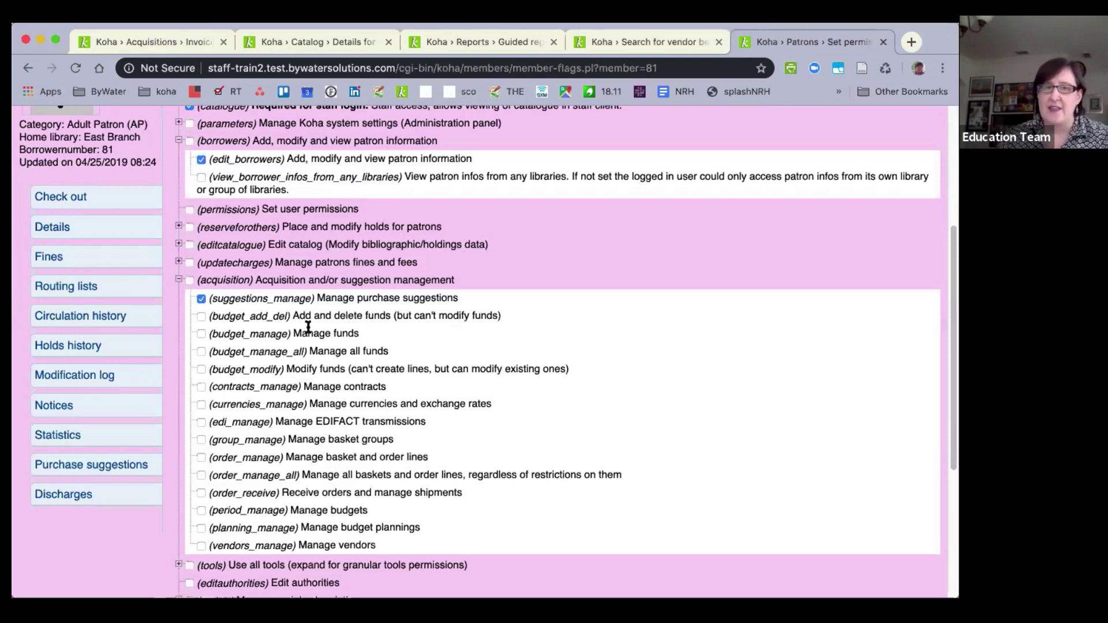
{"action": "scroll", "coordinate": [291, 378], "scroll_direction": "up", "scroll_amount": 5}
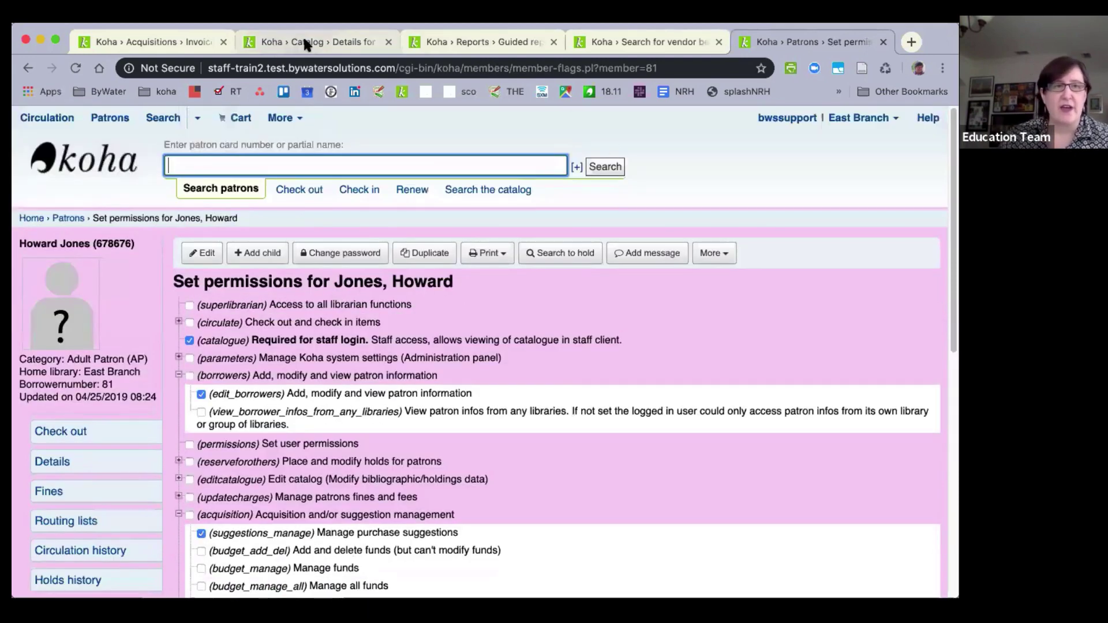
Return to the catalog record page and log out of the current staff session.
{"action": "left_click", "coordinate": [304, 43]}
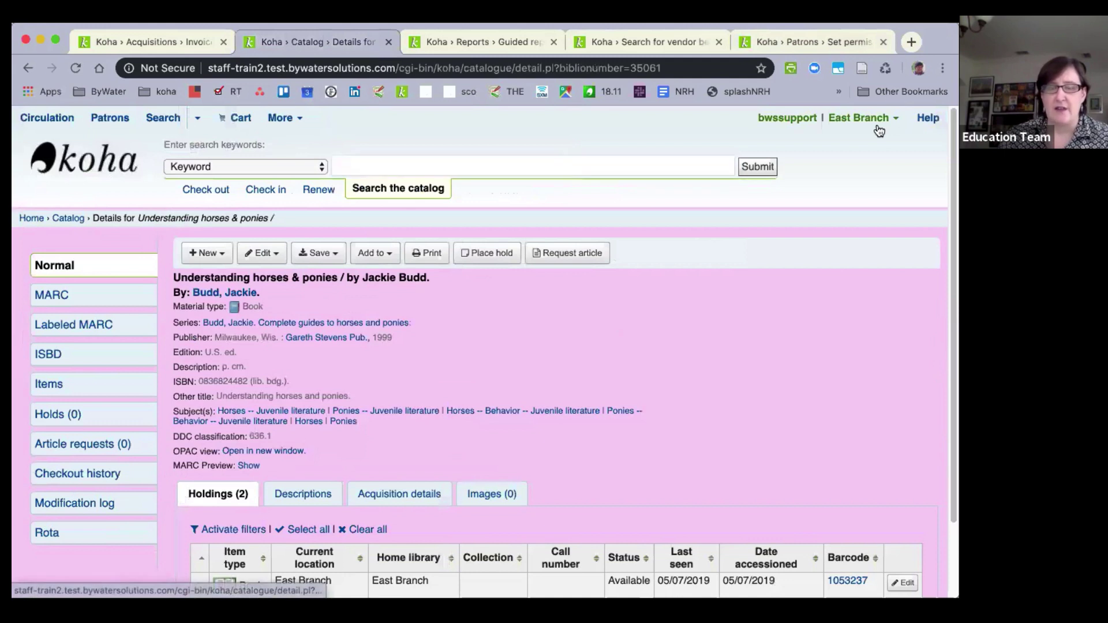
{"action": "left_click", "coordinate": [877, 122]}
{"action": "left_click", "coordinate": [834, 216]}
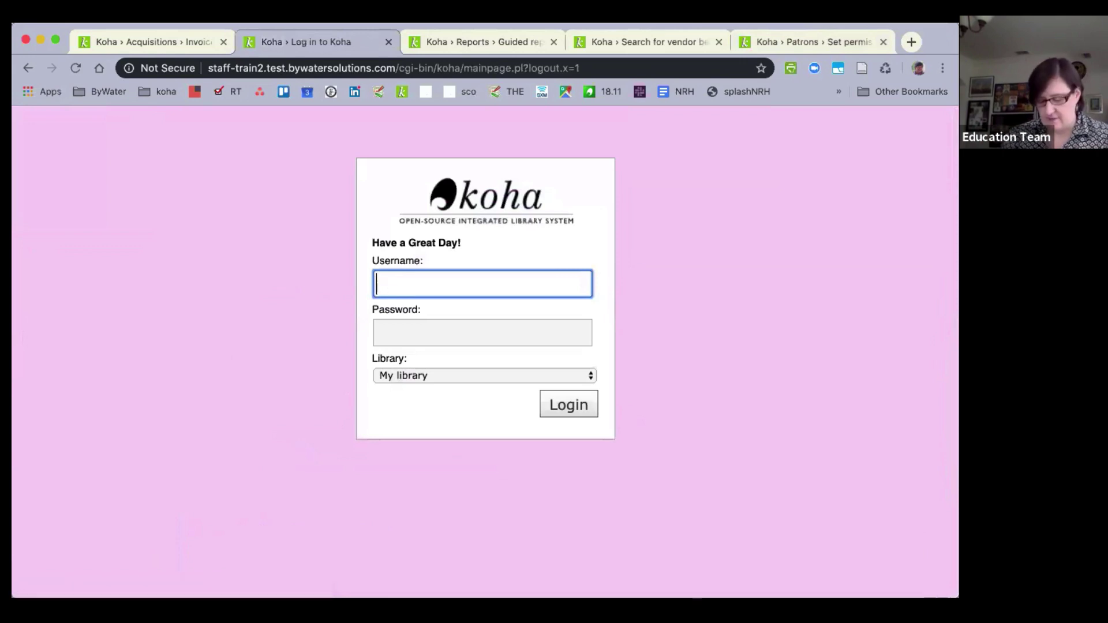
Sign in with the limited staff member's username and password.
{"action": "key", "text": "BackSpace"}
{"action": "key", "text": "BackSpace"}
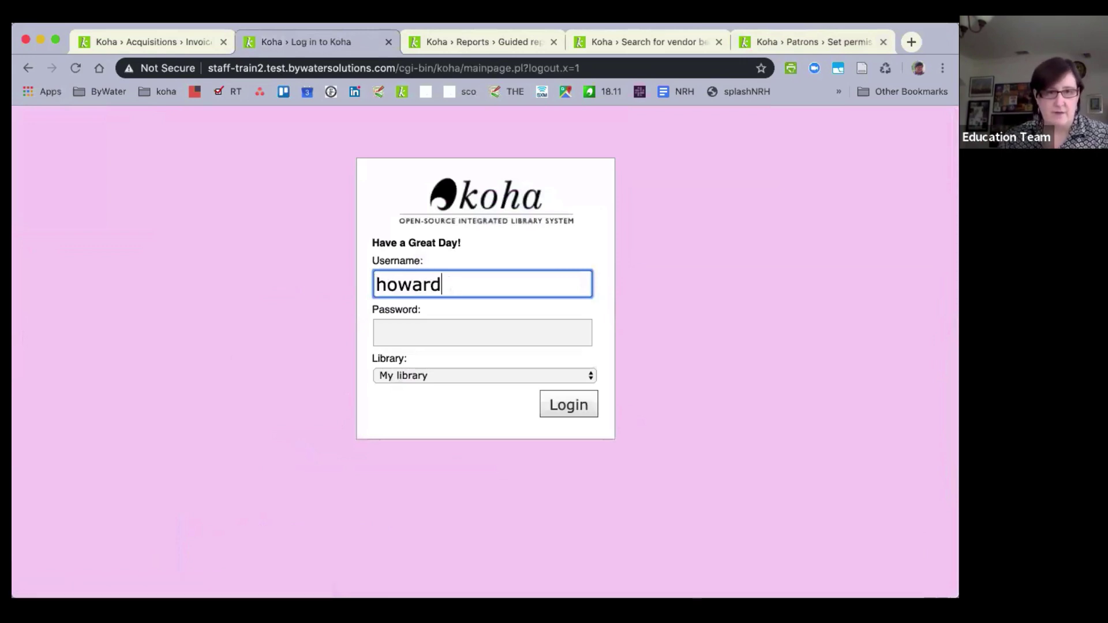
{"action": "key", "text": "Tab"}
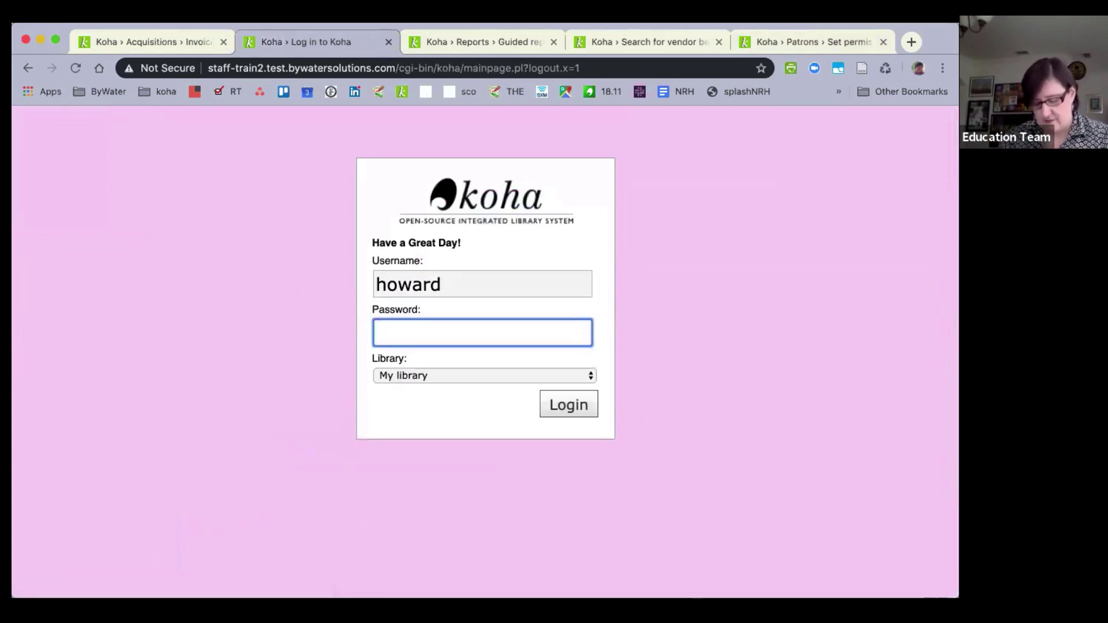
{"action": "key", "text": "Return"}
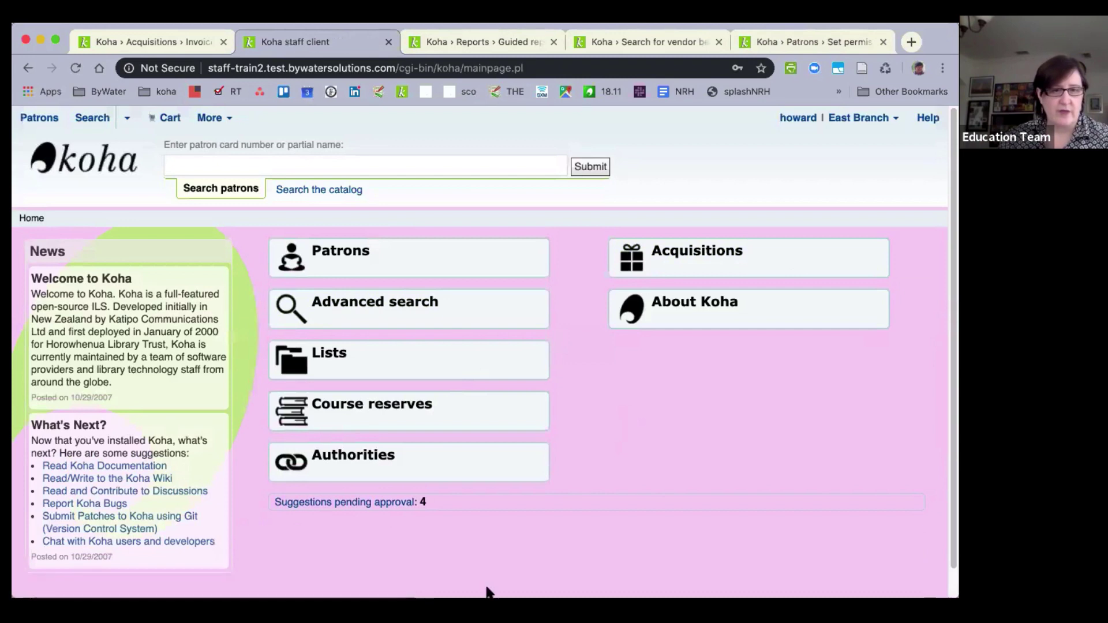
Open the pending suggestions to list the 3 East Branch suggestions awaiting approval.
{"action": "left_click", "coordinate": [340, 503]}
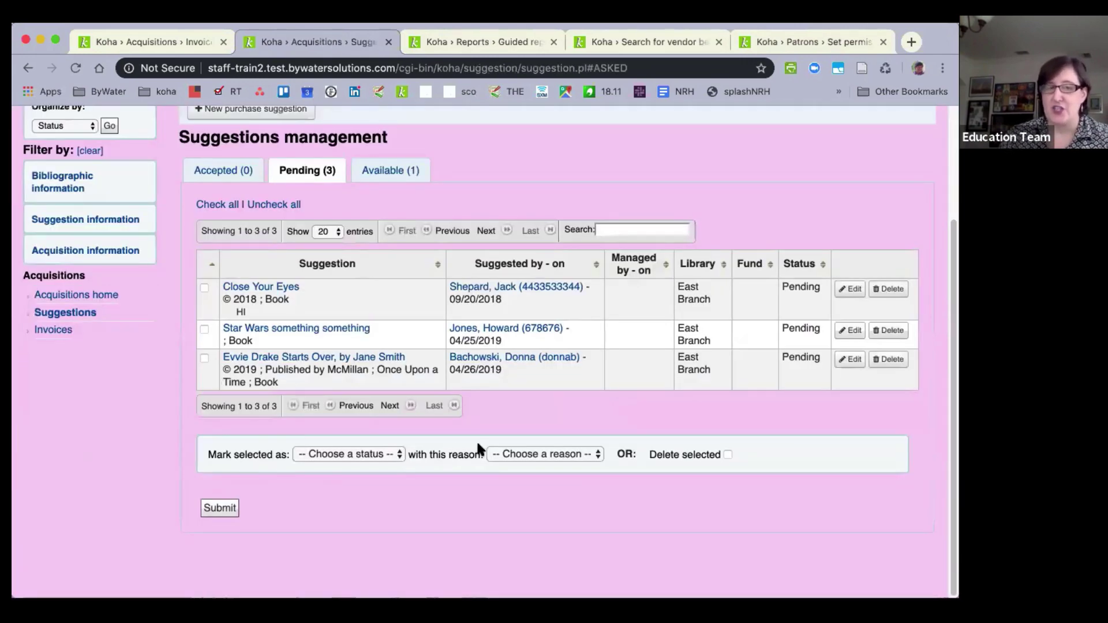
{"action": "scroll", "coordinate": [489, 440], "scroll_direction": "up", "scroll_amount": 5}
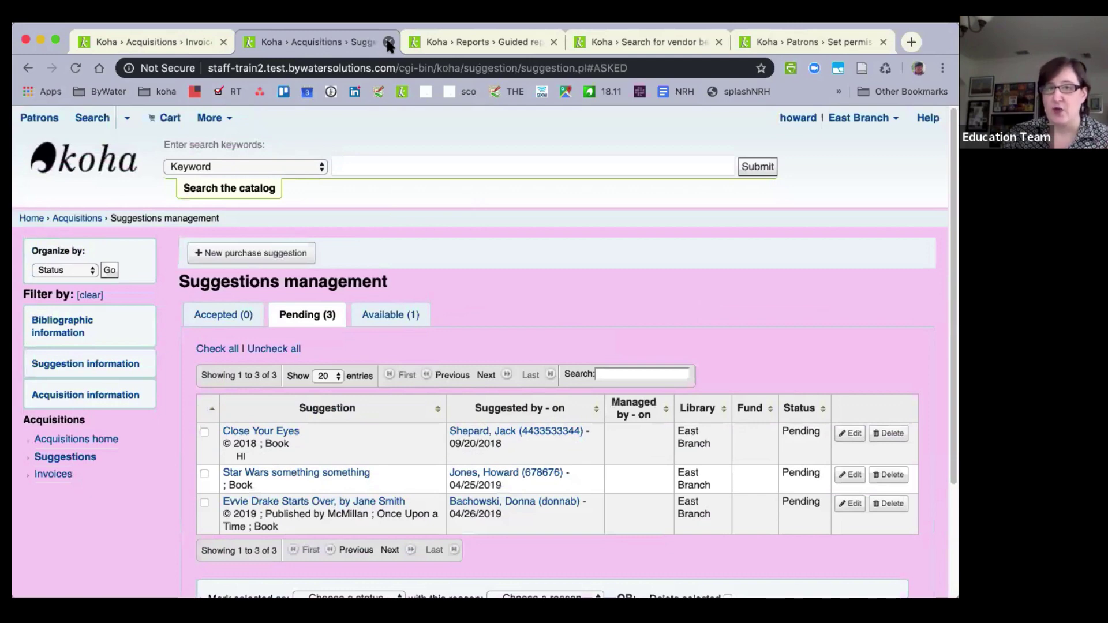
On the staff member's permissions page, scroll to acquisitions and highlight the currencies_manage permission.
{"action": "left_click", "coordinate": [793, 44]}
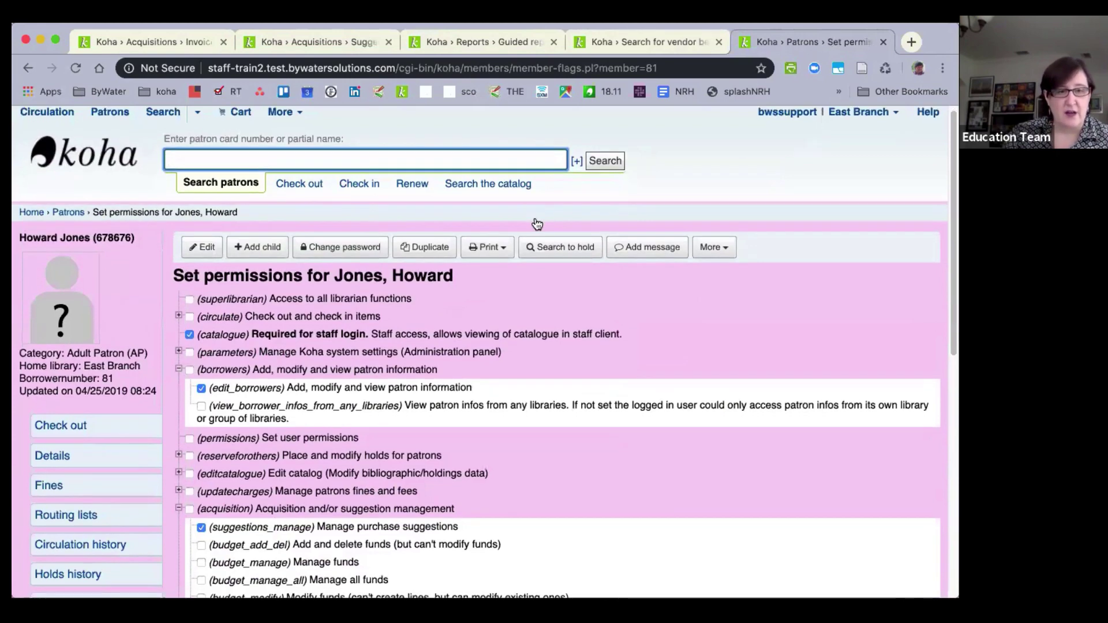
{"action": "scroll", "coordinate": [535, 222], "scroll_direction": "down", "scroll_amount": 3}
{"action": "scroll", "coordinate": [537, 222], "scroll_direction": "down", "scroll_amount": 4}
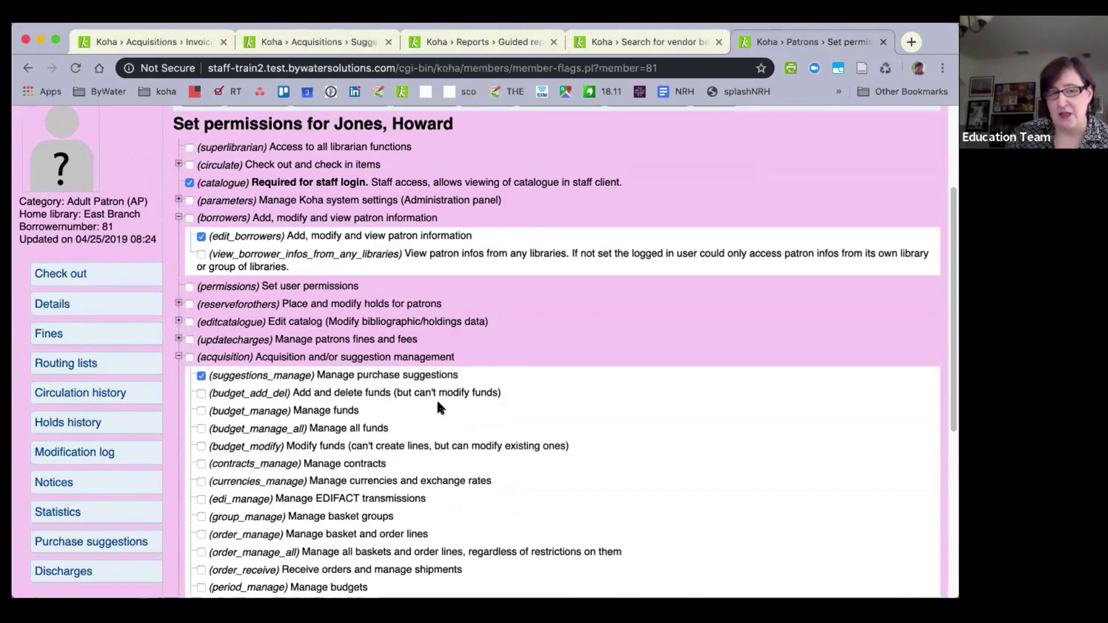
{"action": "left_click_drag", "start_coordinate": [212, 482], "coordinate": [450, 495]}
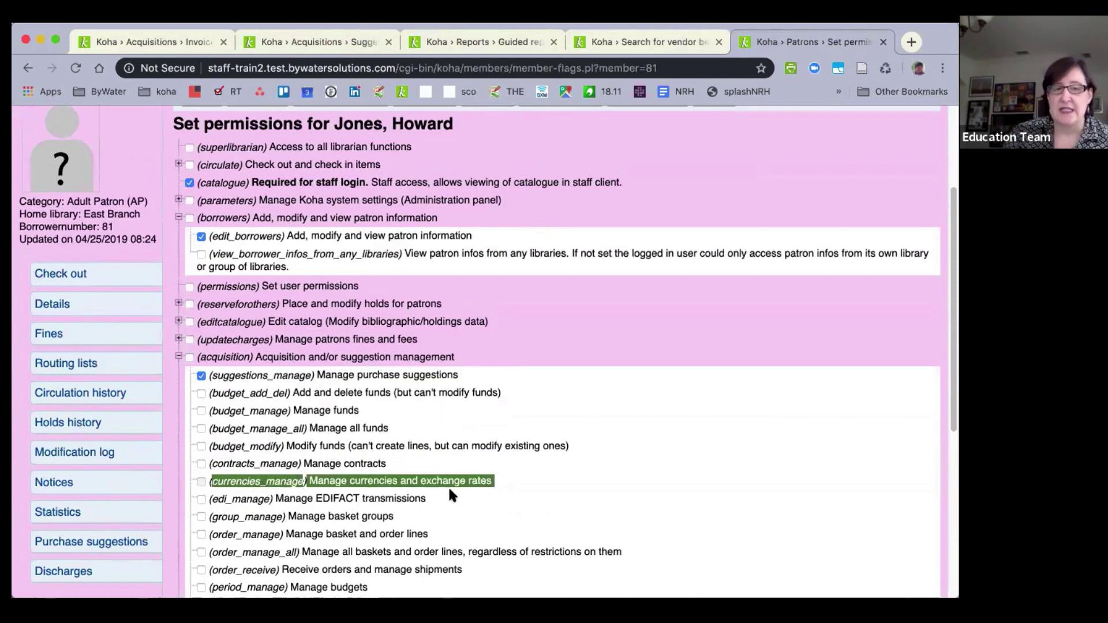
{"action": "left_click", "coordinate": [499, 478]}
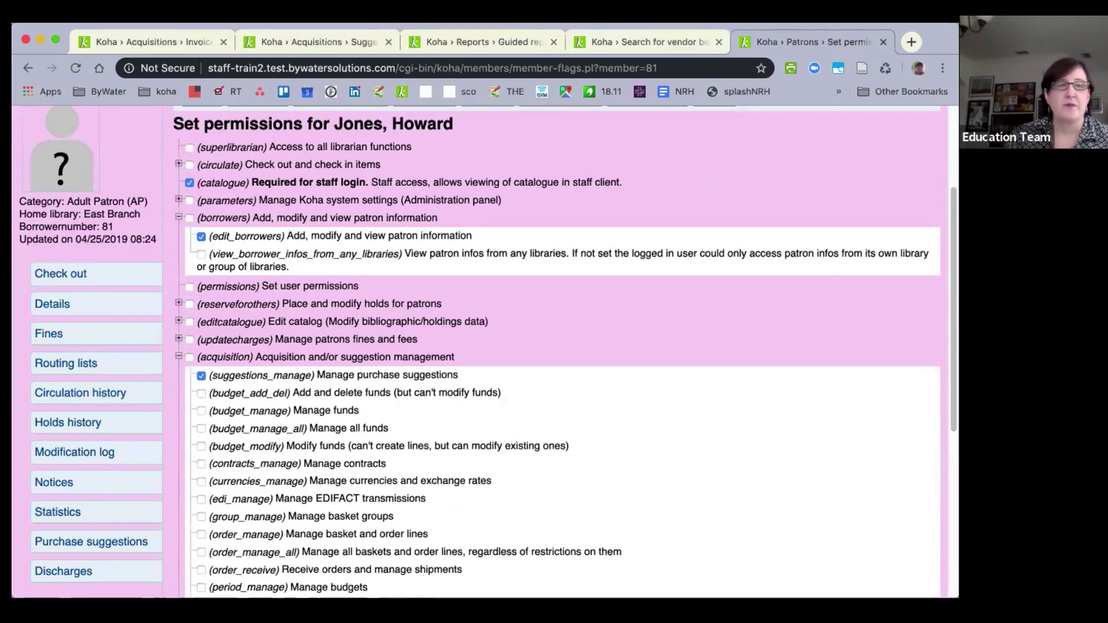
Close the suggestions management page.
{"action": "left_click", "coordinate": [270, 38]}
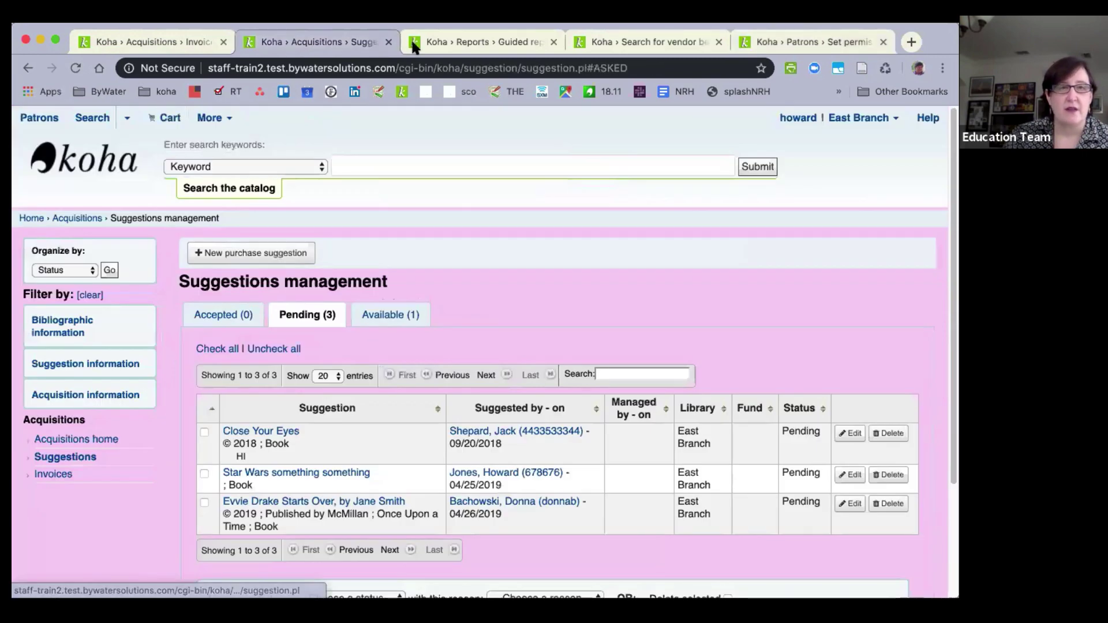
{"action": "left_click", "coordinate": [389, 42]}
{"action": "left_click", "coordinate": [162, 38]}
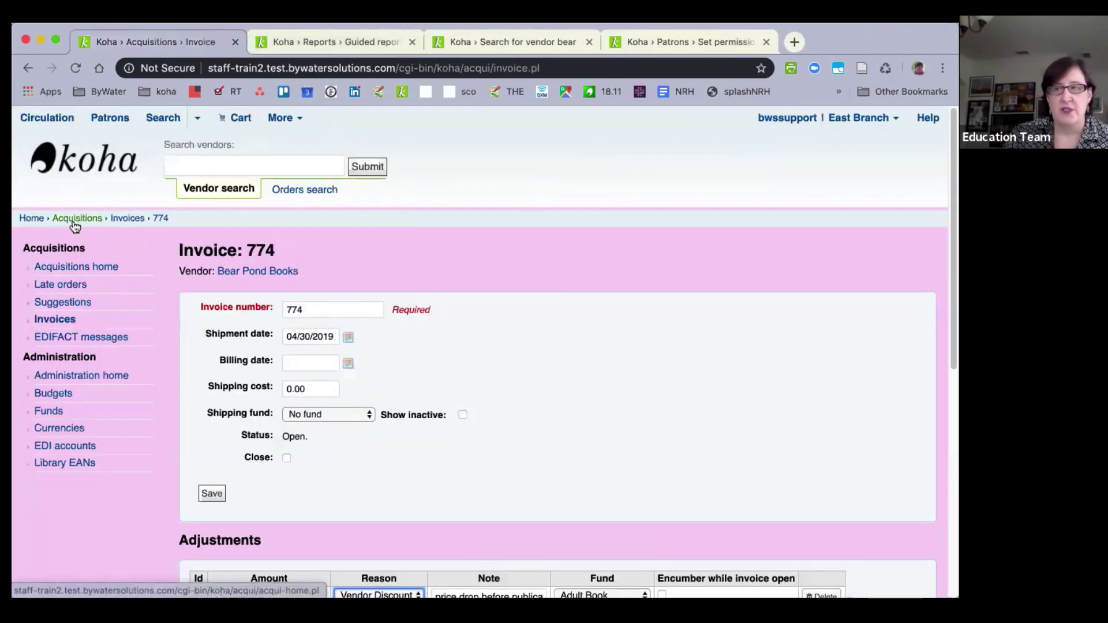
Visit acquisitions home, showing East Branch's two funds, then return to the staff home page.
{"action": "left_click", "coordinate": [75, 218]}
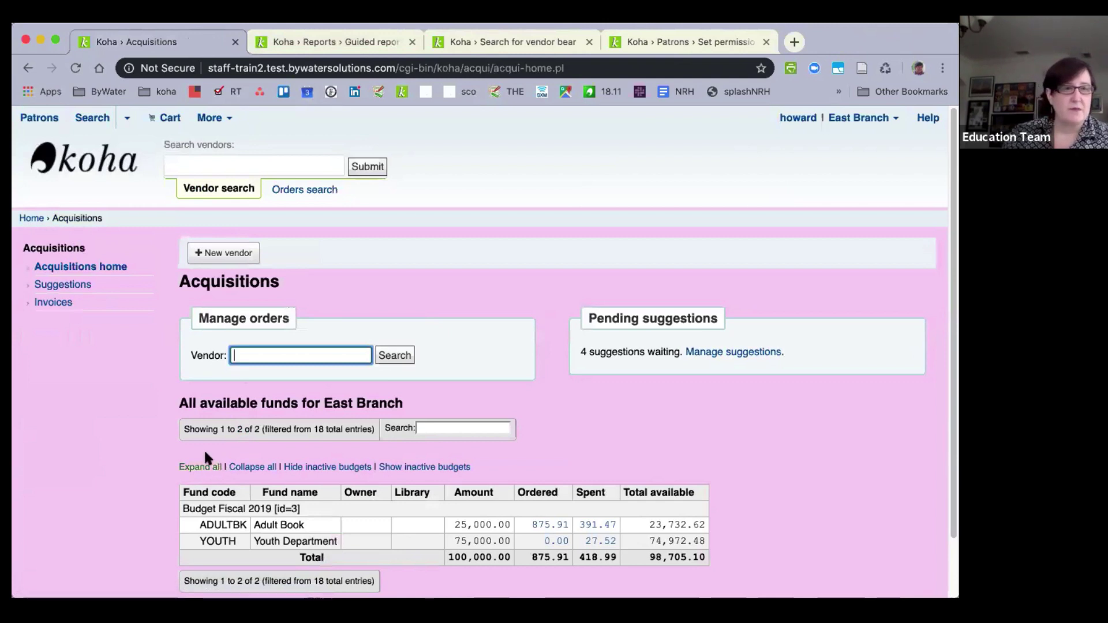
{"action": "left_click", "coordinate": [51, 266]}
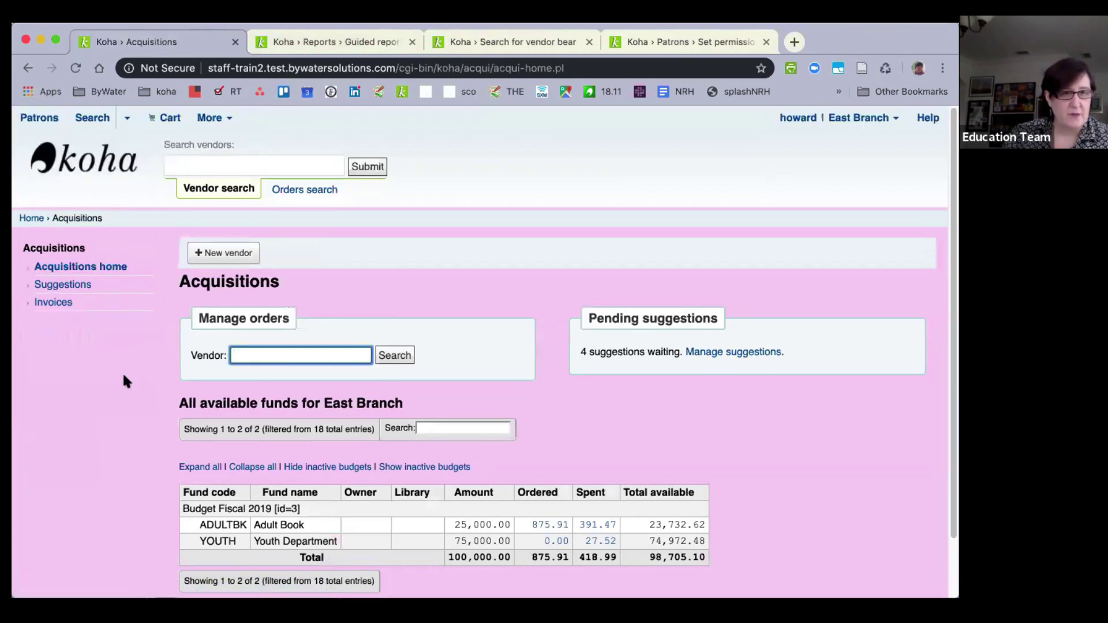
{"action": "scroll", "coordinate": [124, 381], "scroll_direction": "down", "scroll_amount": 2}
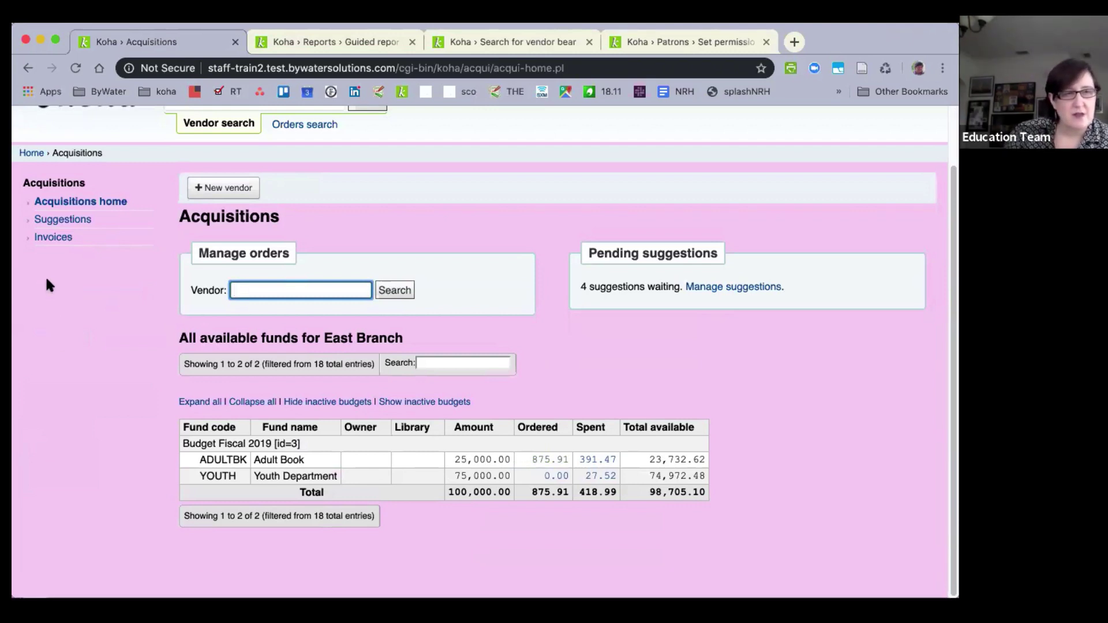
{"action": "scroll", "coordinate": [48, 271], "scroll_direction": "up", "scroll_amount": 2}
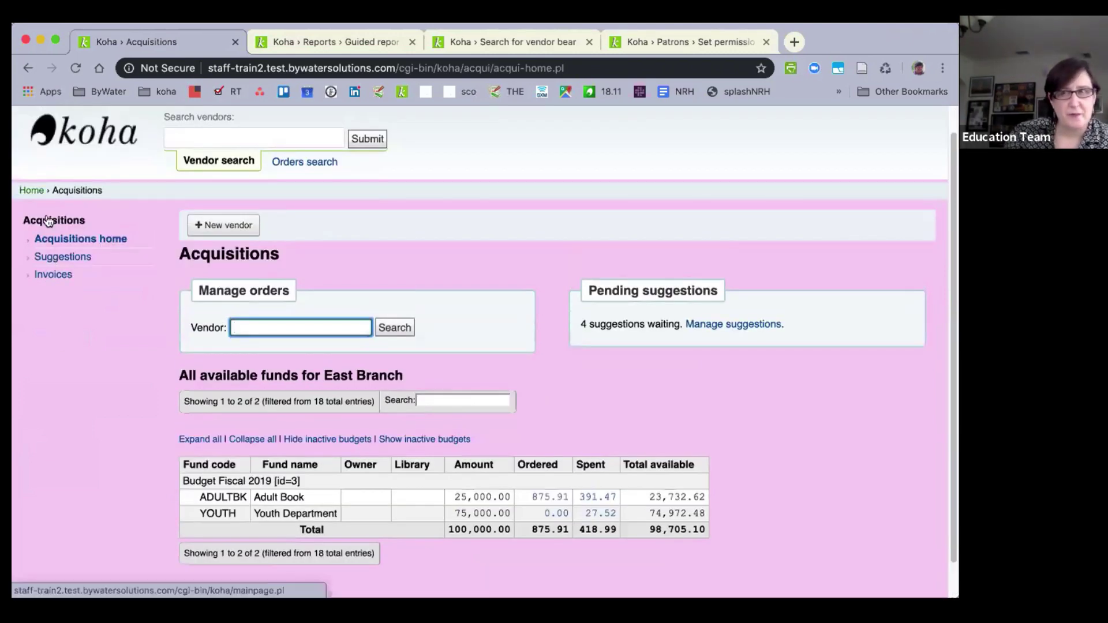
{"action": "left_click", "coordinate": [31, 191]}
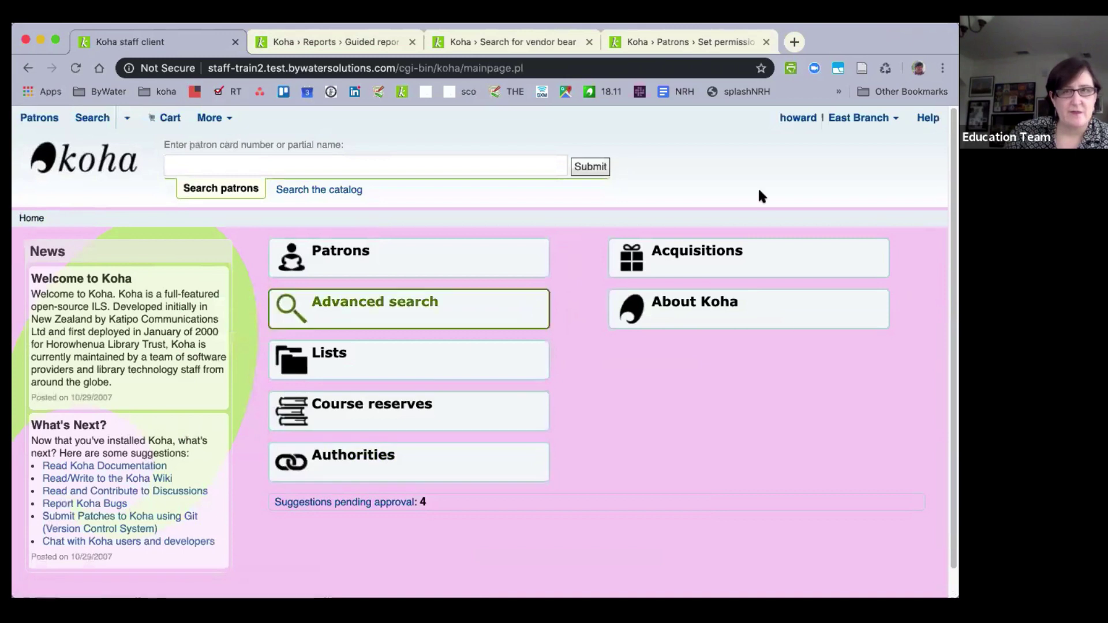
Log out of the restricted account and sign in with the support account's username and password.
{"action": "left_click", "coordinate": [891, 119]}
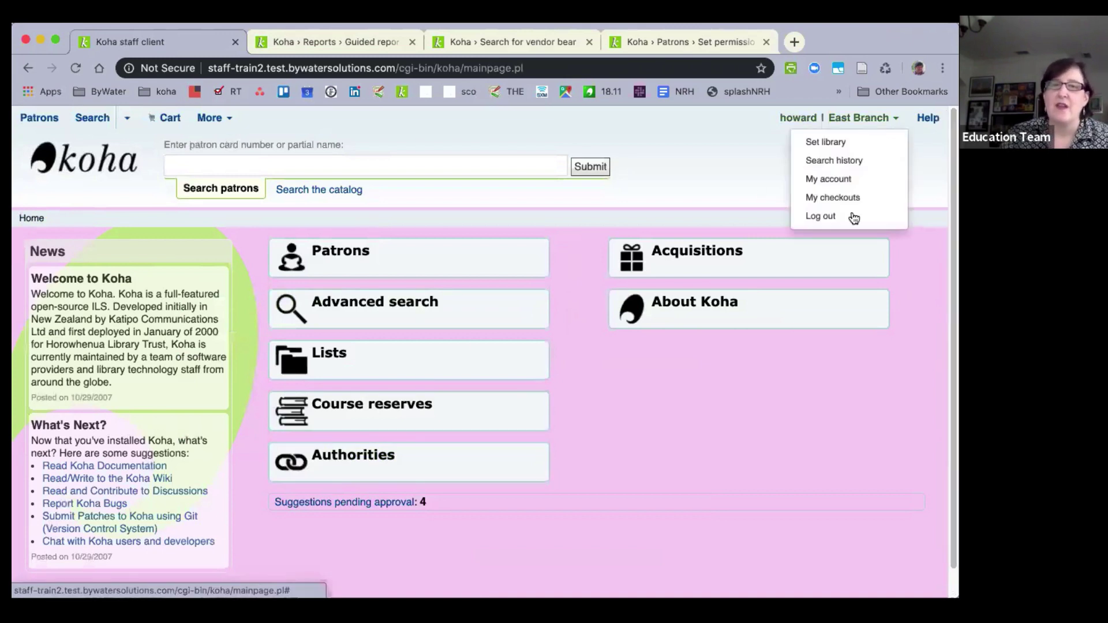
{"action": "left_click", "coordinate": [848, 216]}
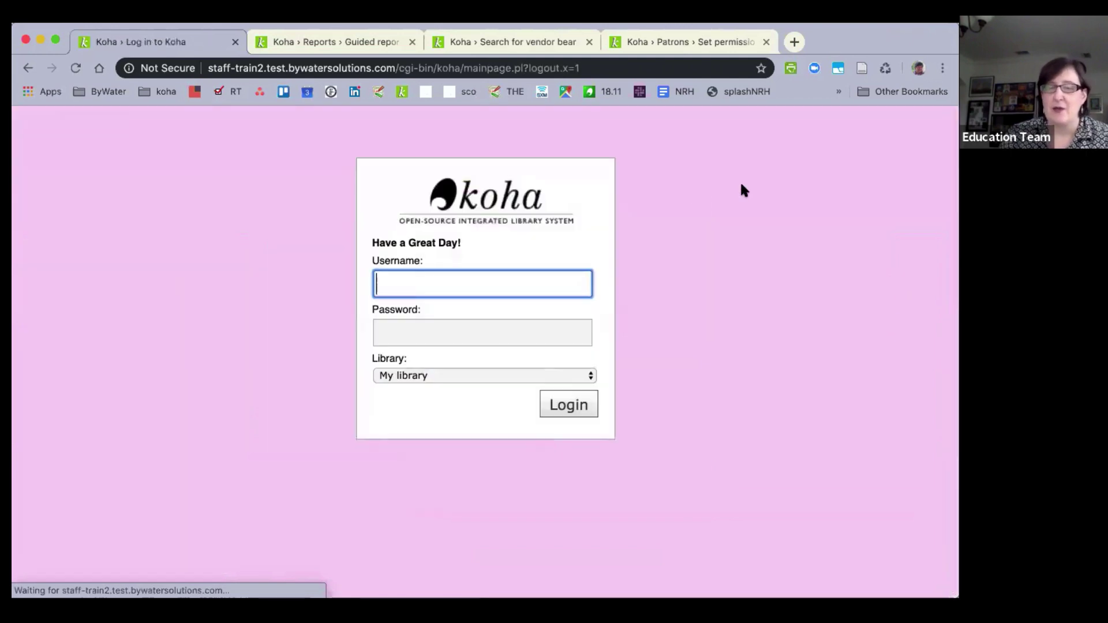
{"action": "type", "text": "bwssupport"}
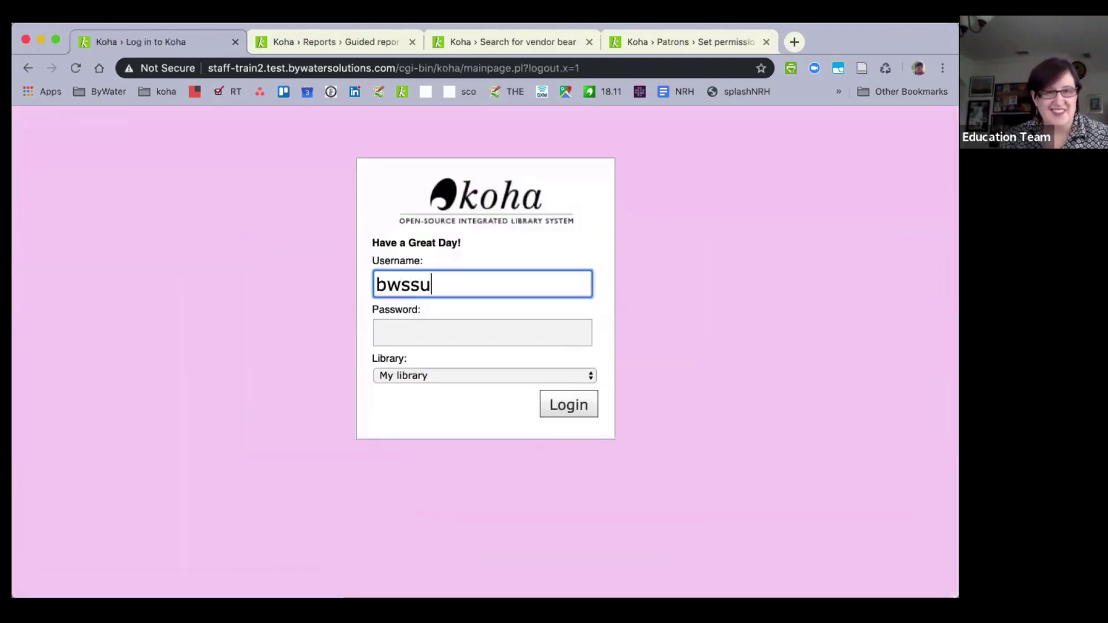
{"action": "key", "text": "Tab"}
{"action": "type", "text": "b•••••••••••••"}
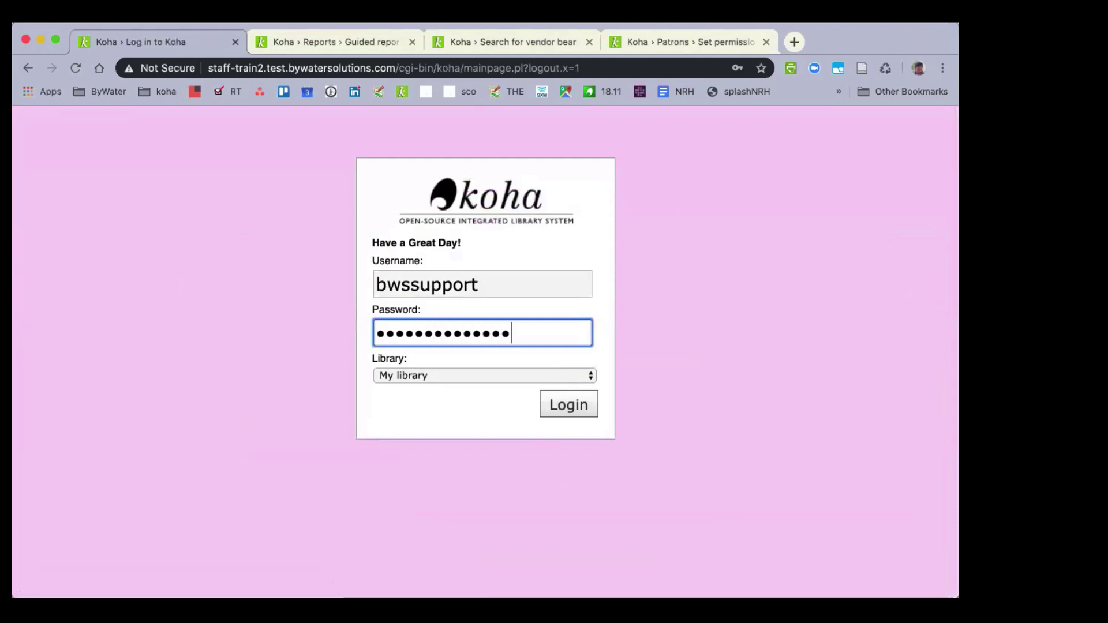
{"action": "type", "text": "•••••"}
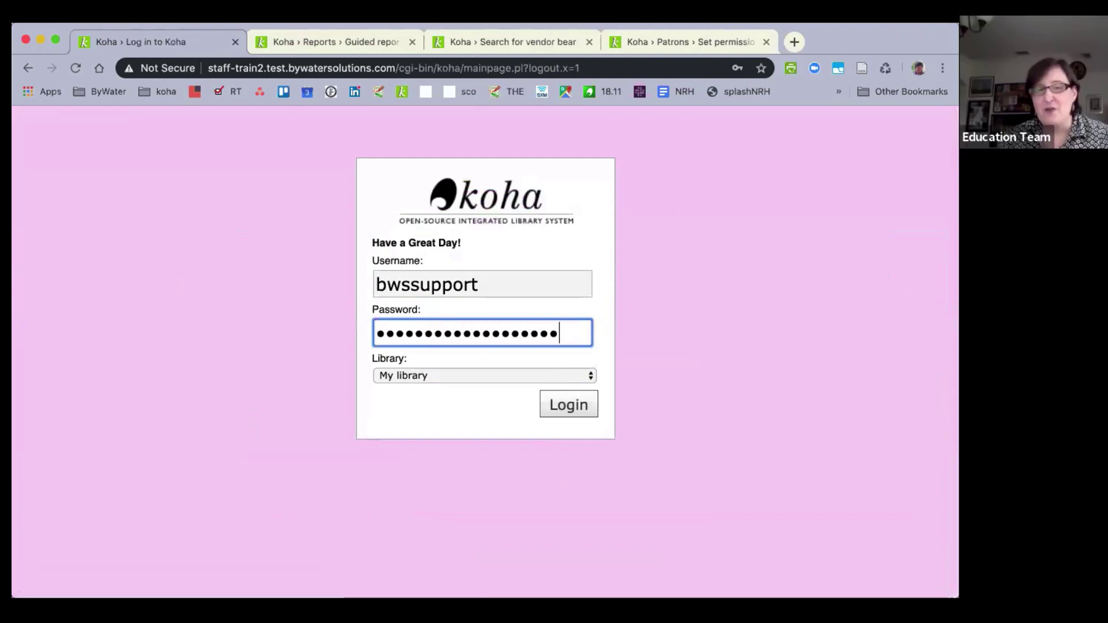
{"action": "type", "text": "•"}
{"action": "key", "text": "Return"}
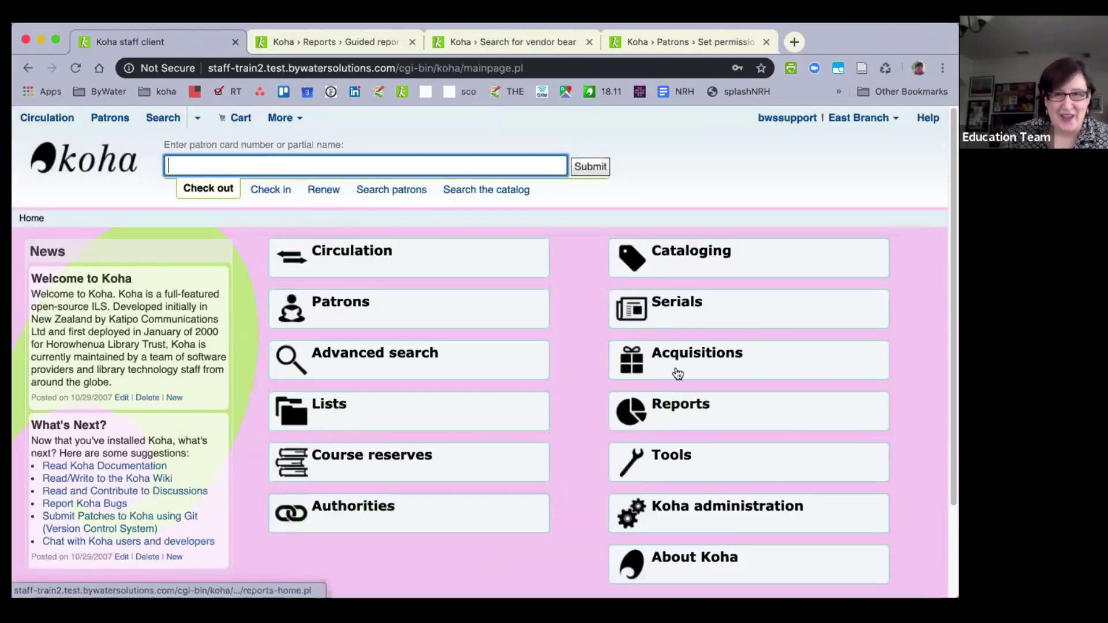
Edit the Adult Book (ADULTBK) fund from the Acquisitions funds list and start adding users.
{"action": "left_click", "coordinate": [646, 367]}
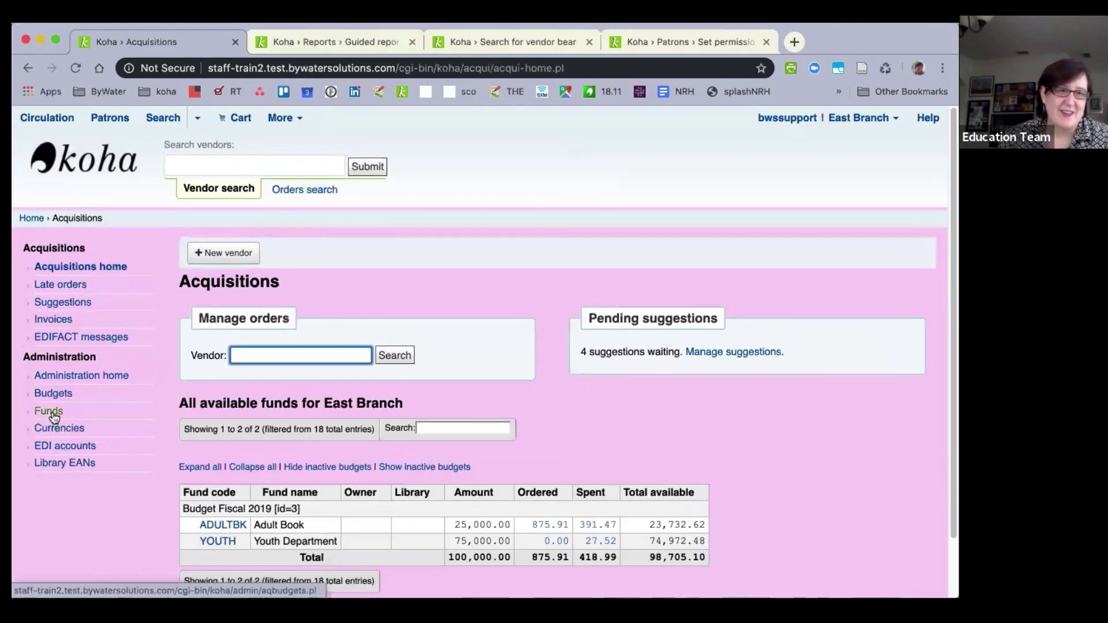
{"action": "left_click", "coordinate": [51, 412]}
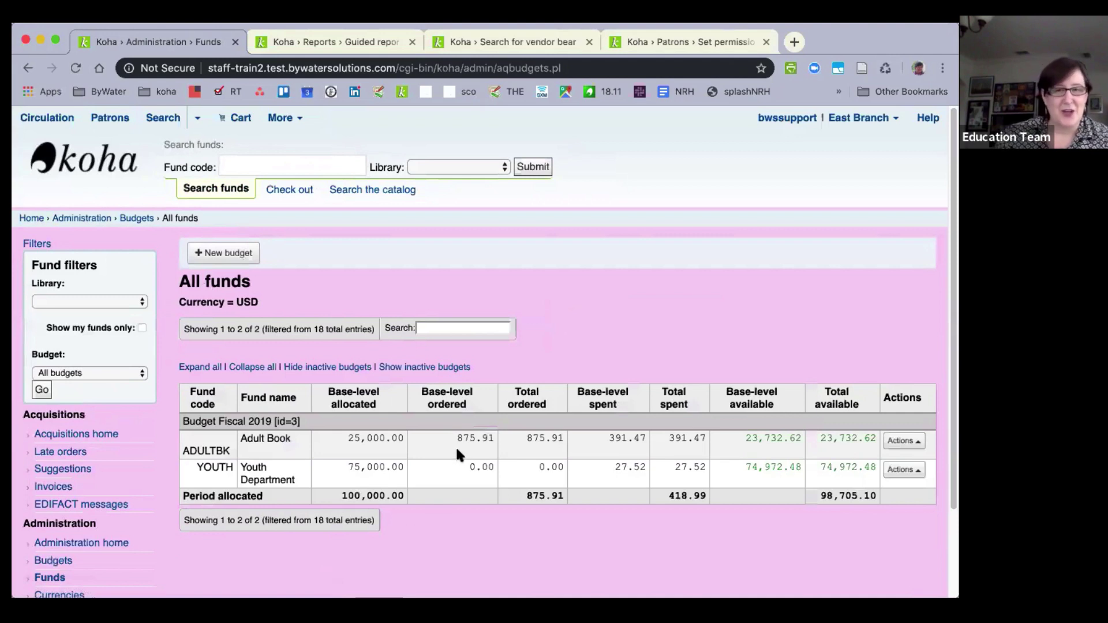
{"action": "left_click", "coordinate": [899, 441]}
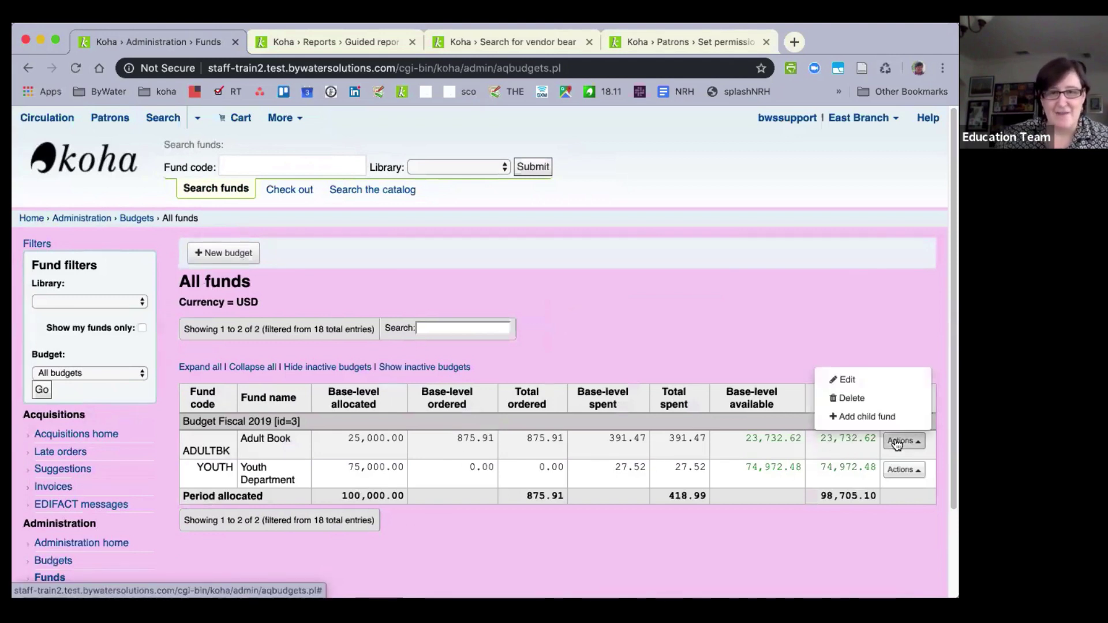
{"action": "left_click", "coordinate": [850, 393]}
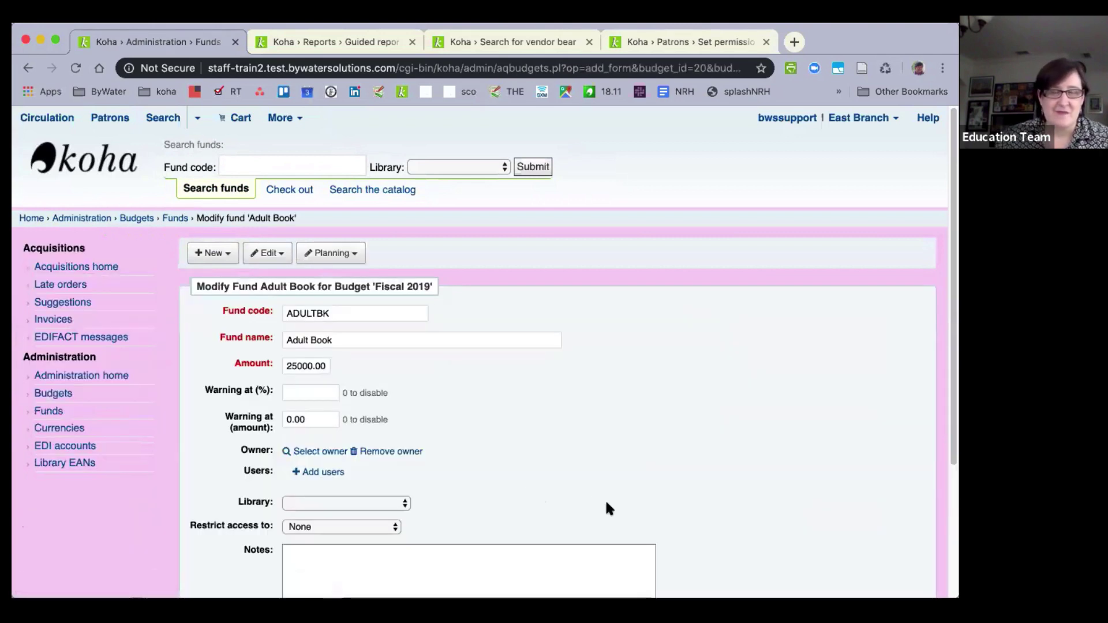
{"action": "scroll", "coordinate": [347, 462], "scroll_direction": "down", "scroll_amount": 1}
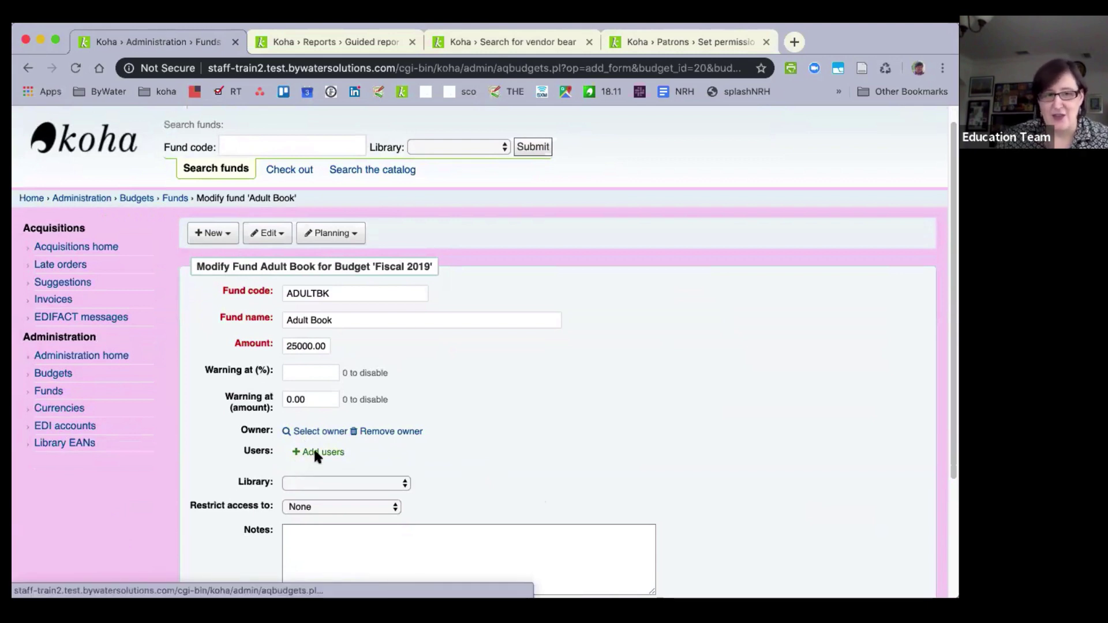
{"action": "left_click", "coordinate": [316, 453]}
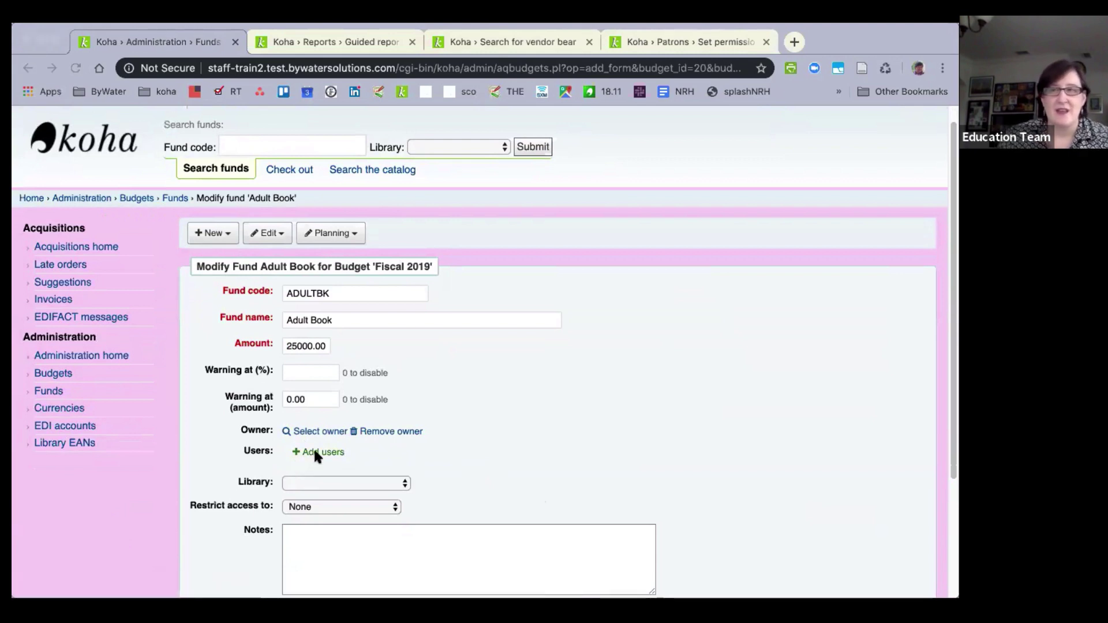
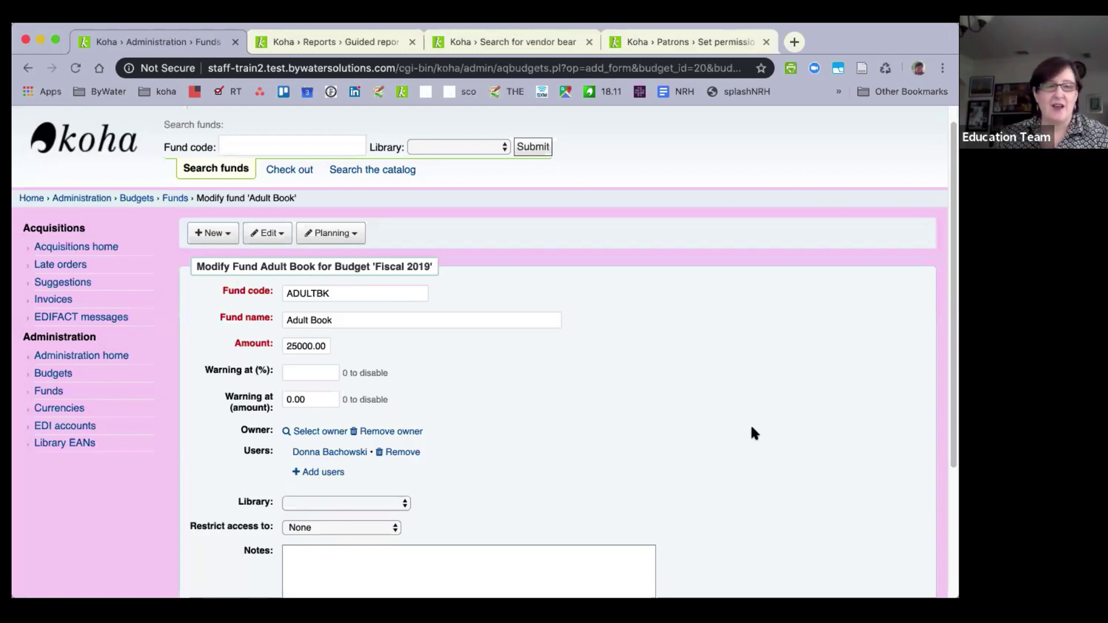
Leave the Adult Book fund form for the staff home page, then enter Koha administration.
{"action": "scroll", "coordinate": [587, 430], "scroll_direction": "up", "scroll_amount": 1}
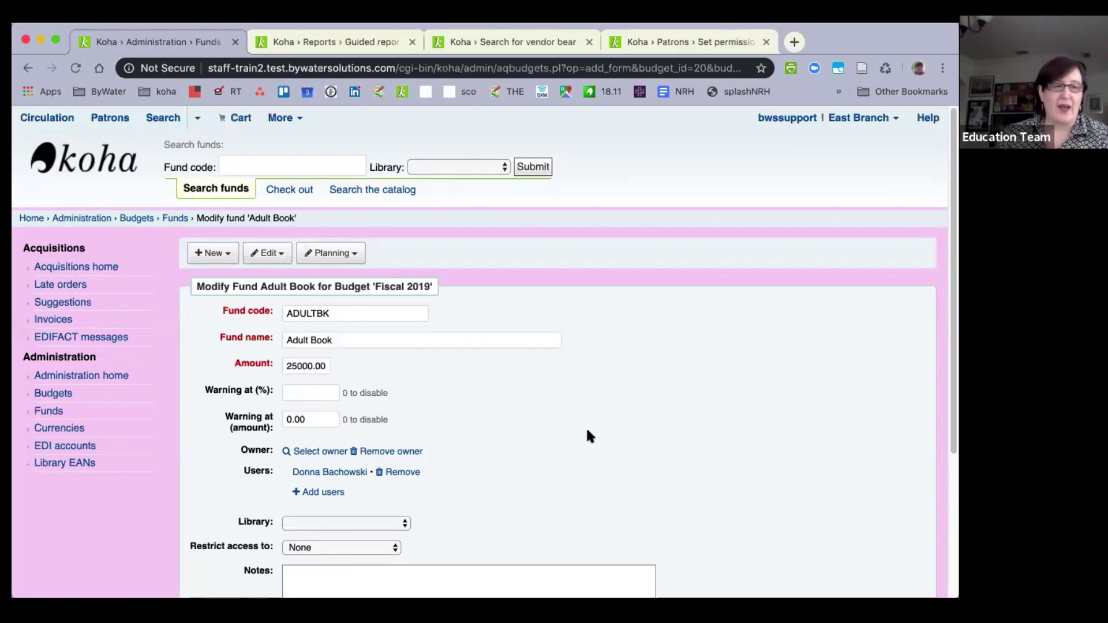
{"action": "left_click", "coordinate": [29, 218]}
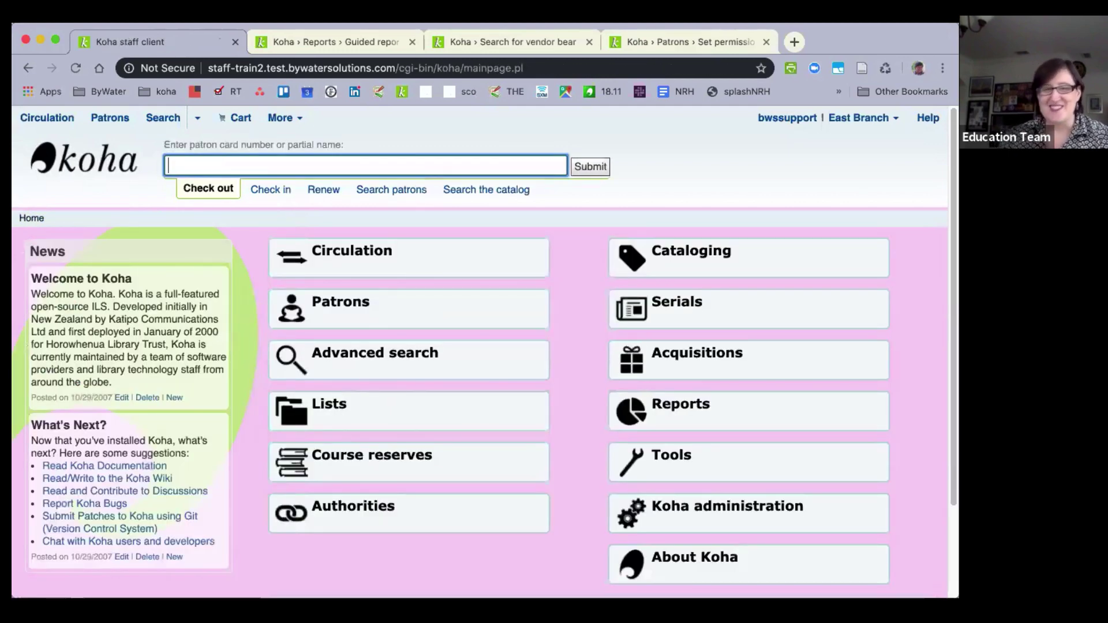
{"action": "left_click", "coordinate": [703, 521]}
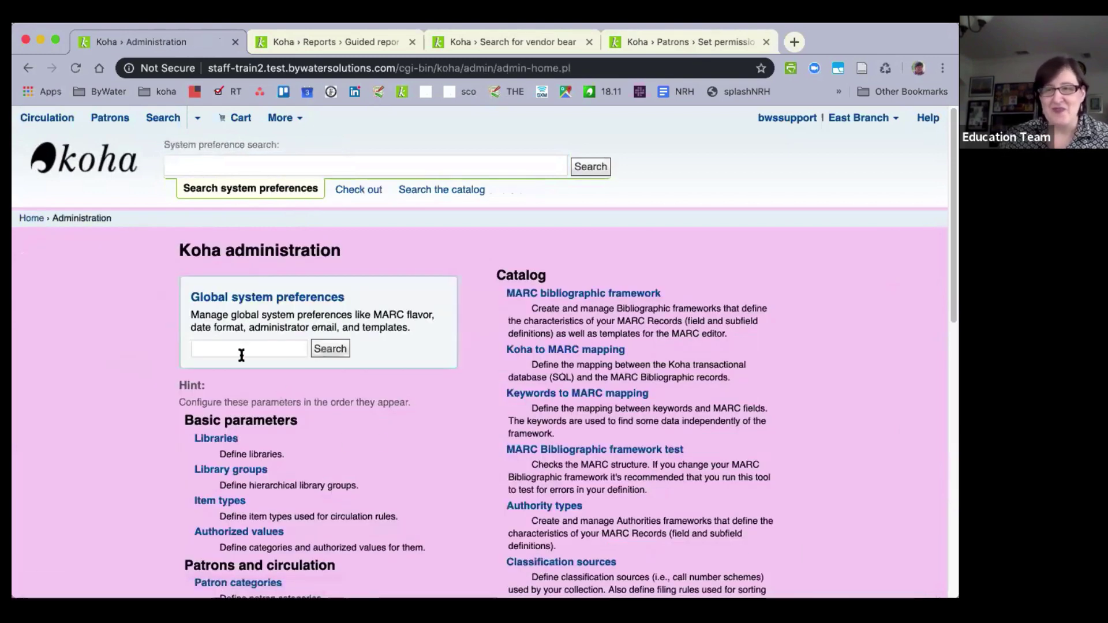
Search the global system preferences for 'additional fields'.
{"action": "left_click", "coordinate": [241, 355]}
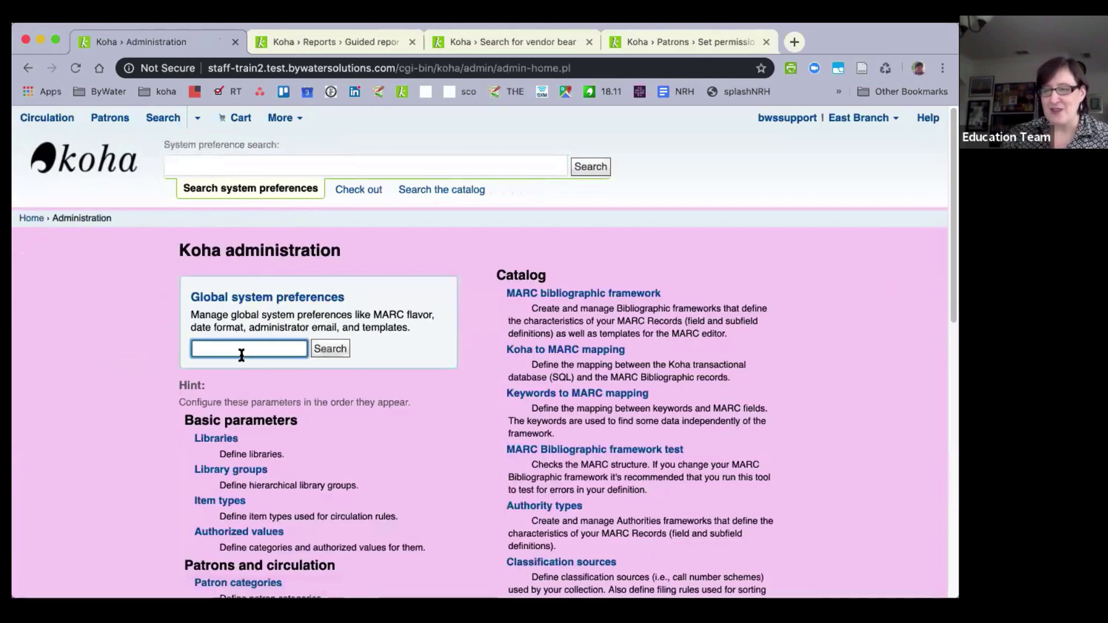
{"action": "type", "text": "additi"}
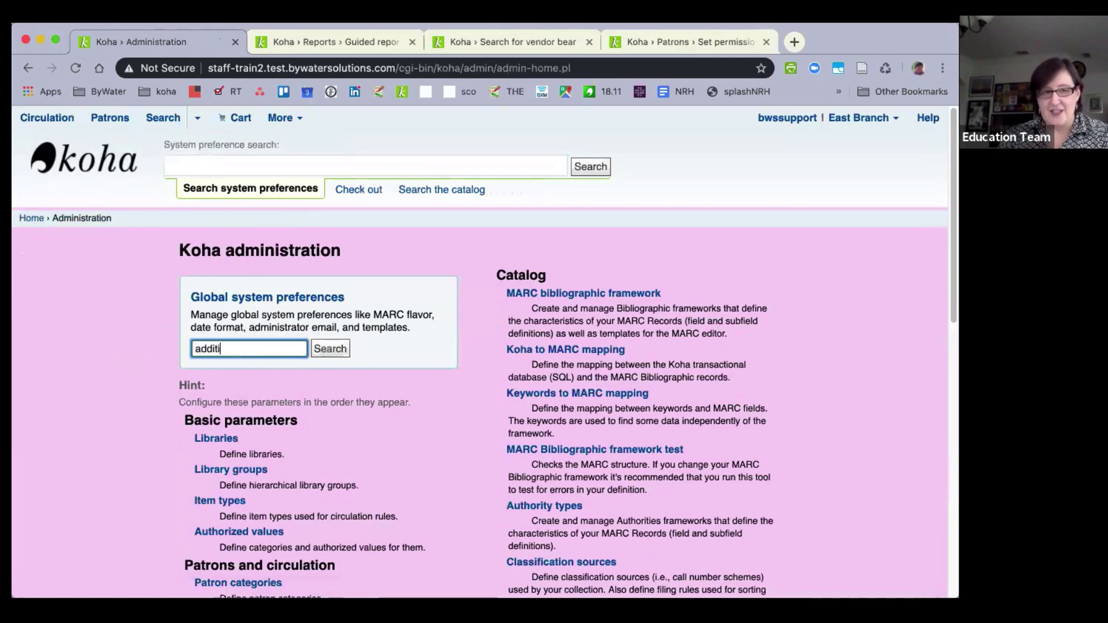
{"action": "type", "text": "onal fields"}
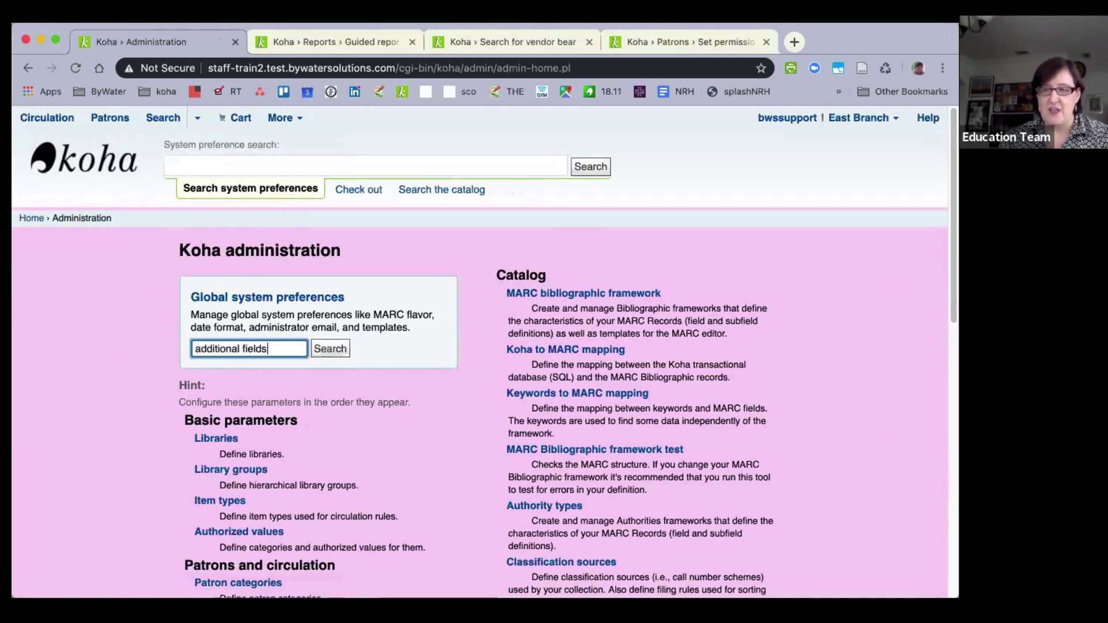
{"action": "type", "text": " in"}
{"action": "key", "text": "BackSpace"}
{"action": "key", "text": "BackSpace"}
{"action": "key", "text": "BackSpace"}
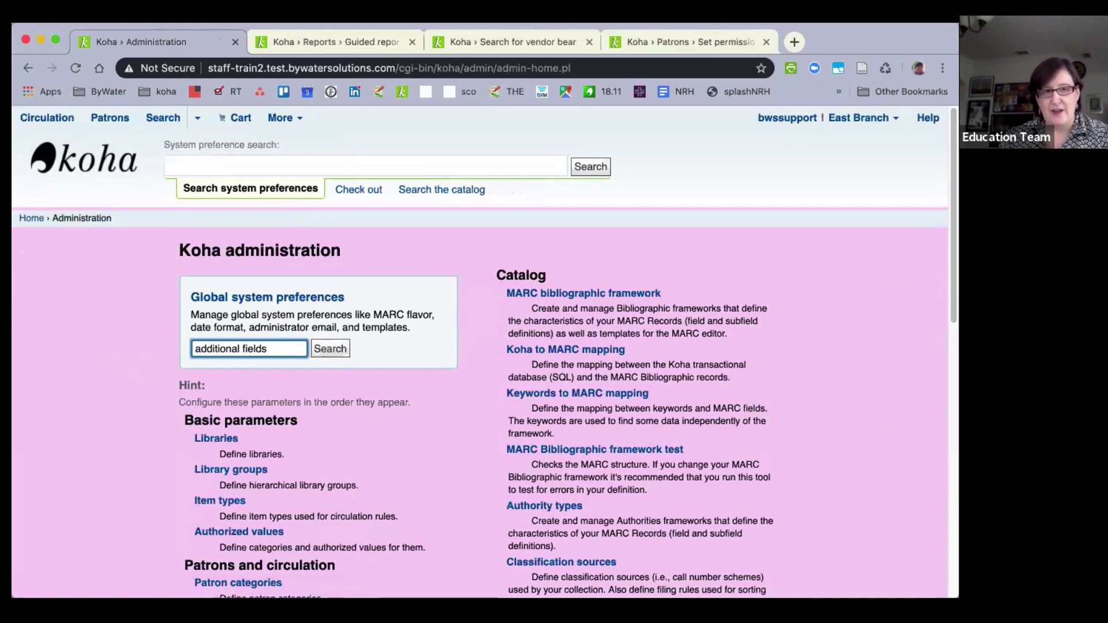
{"action": "key", "text": "Return"}
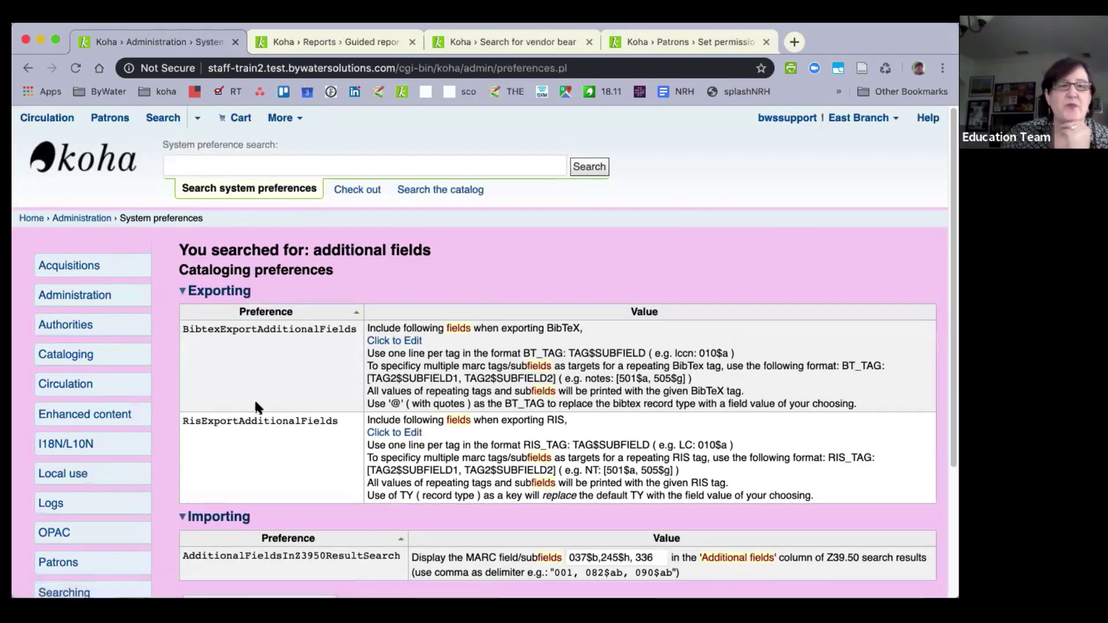
Set AdditionalFieldsInZ3950ResultSearch to '037$b, 245$h, 336, 338, 550$a' and save the Cataloging preferences.
{"action": "scroll", "coordinate": [260, 399], "scroll_direction": "down", "scroll_amount": 3}
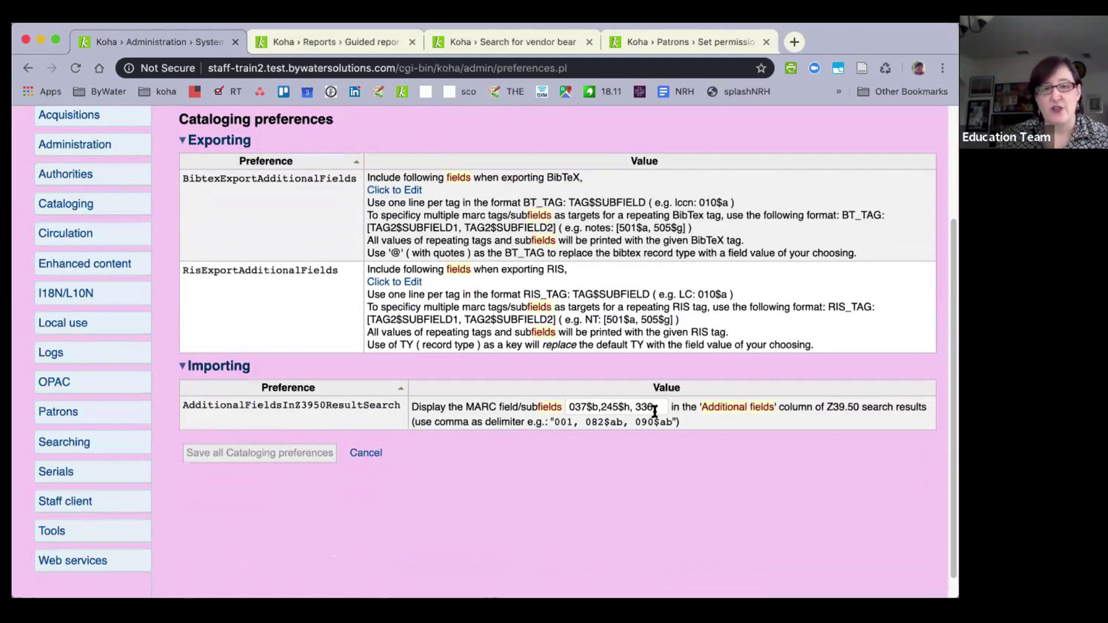
{"action": "left_click", "coordinate": [635, 412]}
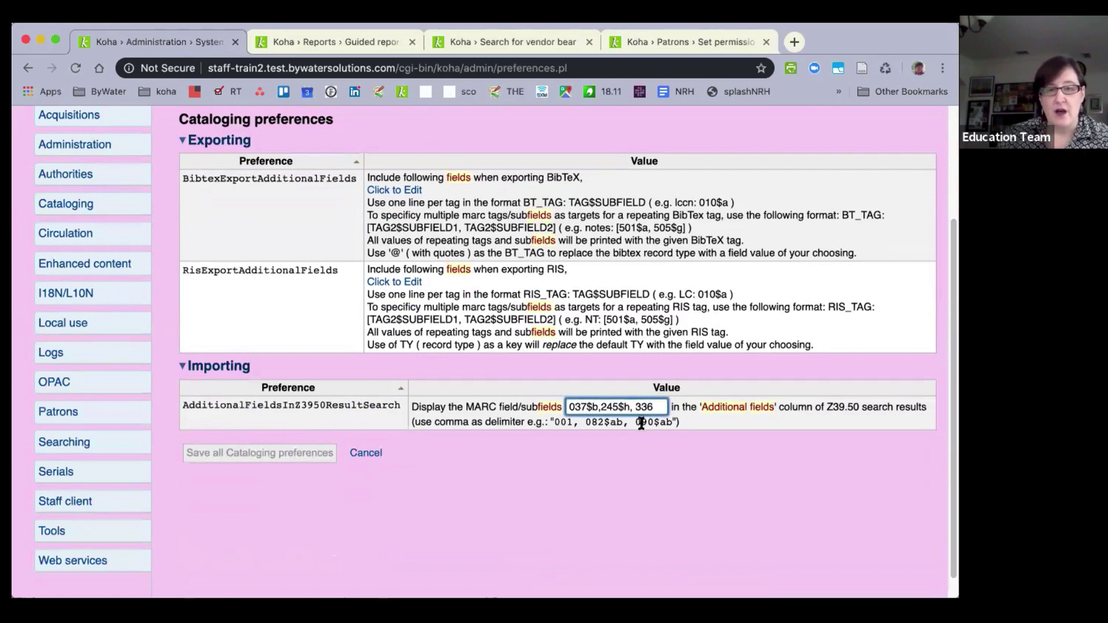
{"action": "key", "text": "End"}
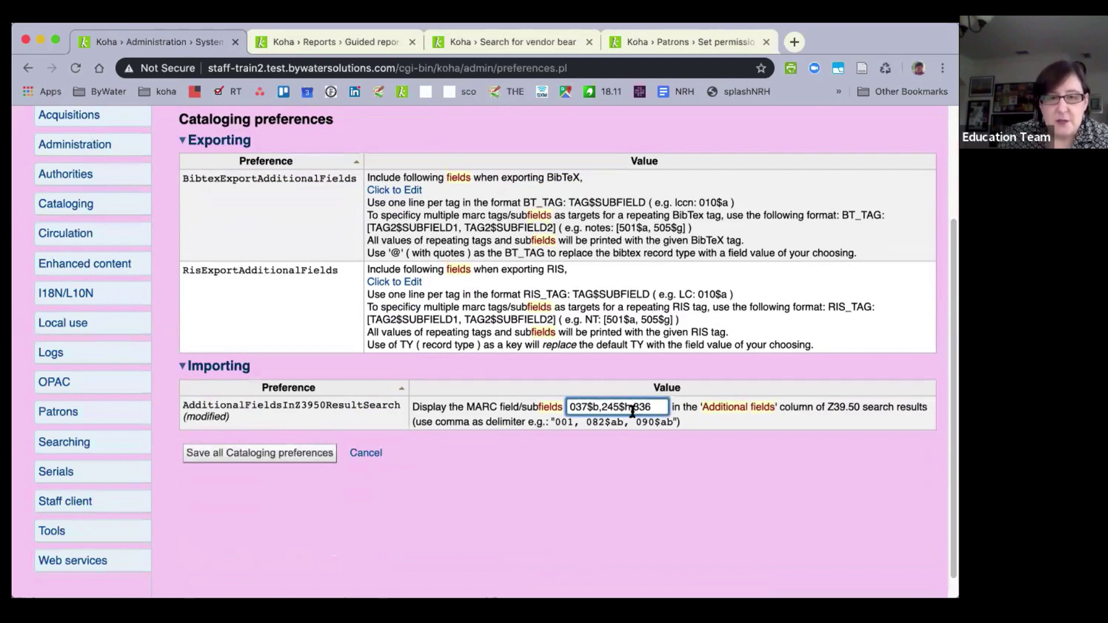
{"action": "left_click", "coordinate": [633, 408]}
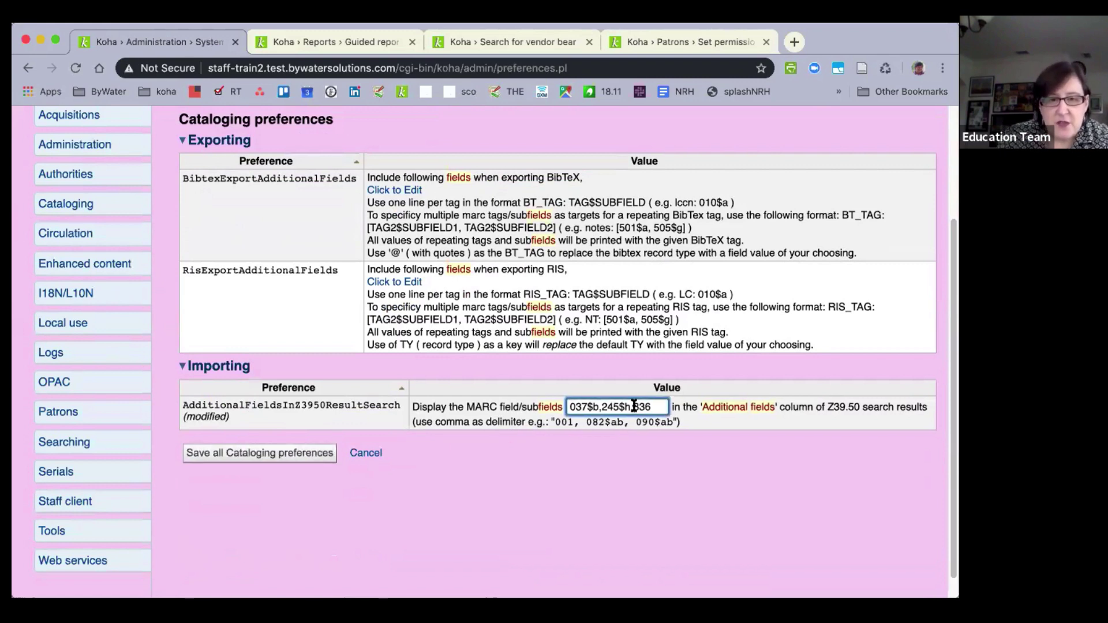
{"action": "left_click", "coordinate": [601, 409]}
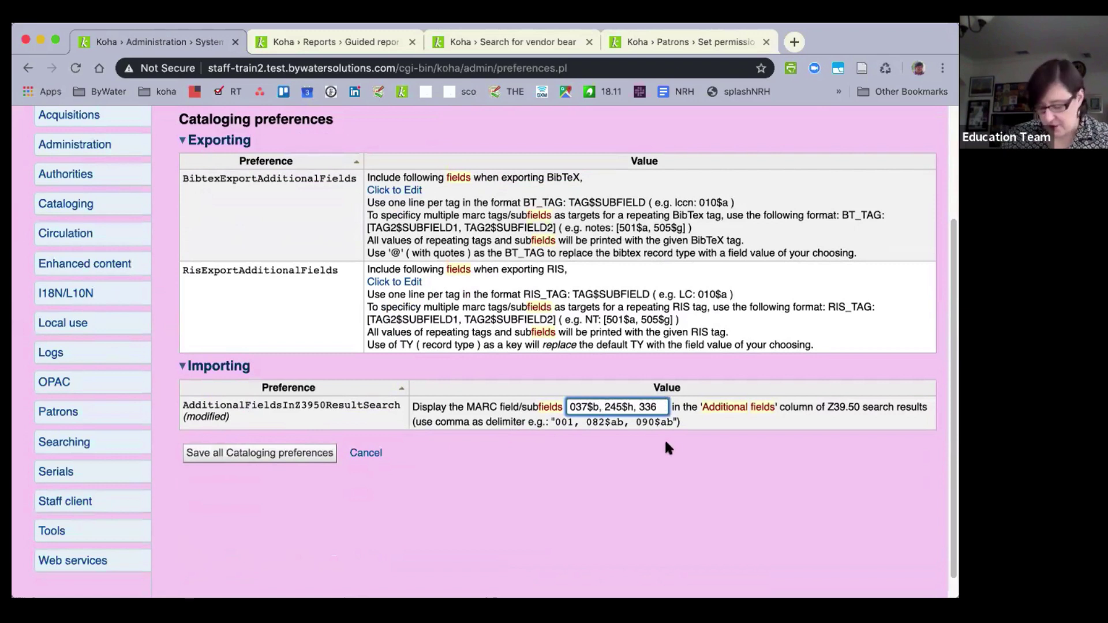
{"action": "left_click", "coordinate": [662, 406]}
{"action": "type", "text": ", "}
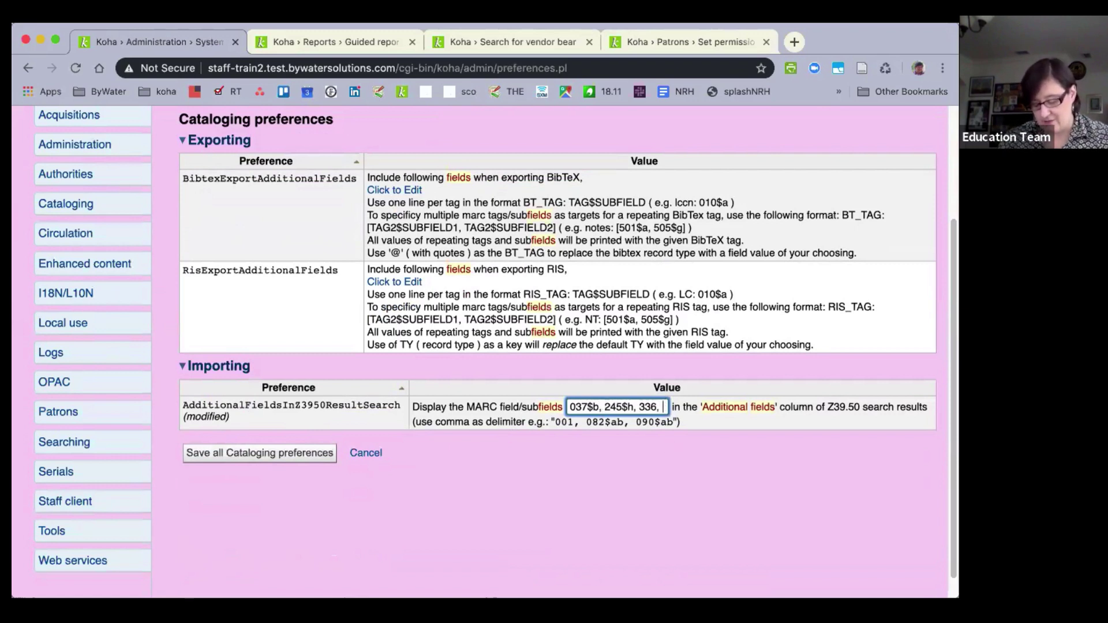
{"action": "type", "text": "338"}
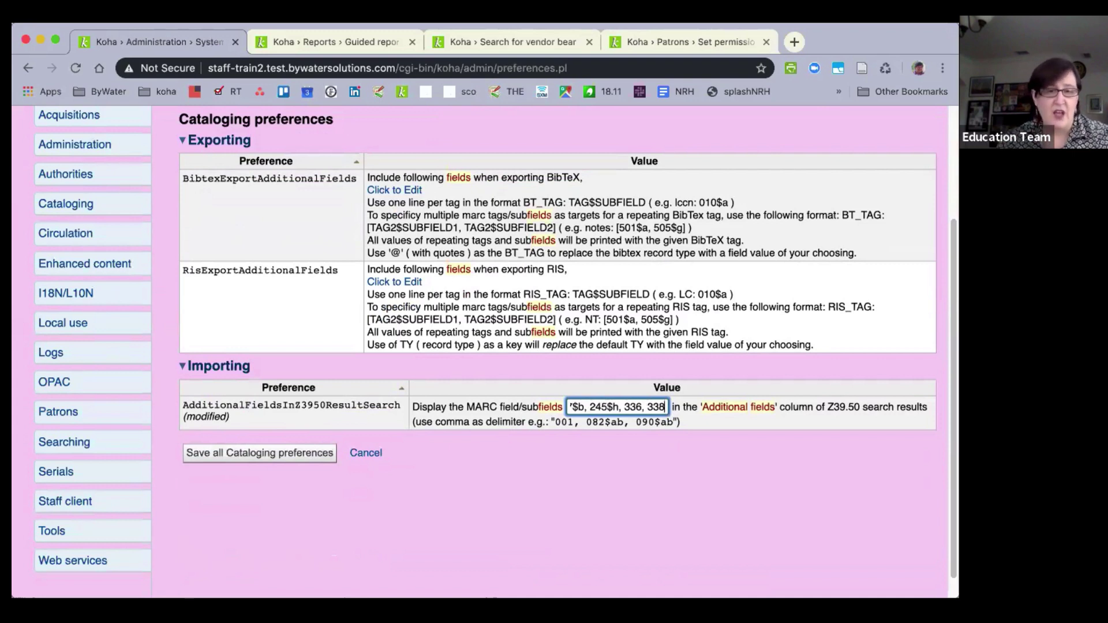
{"action": "type", "text": ", "}
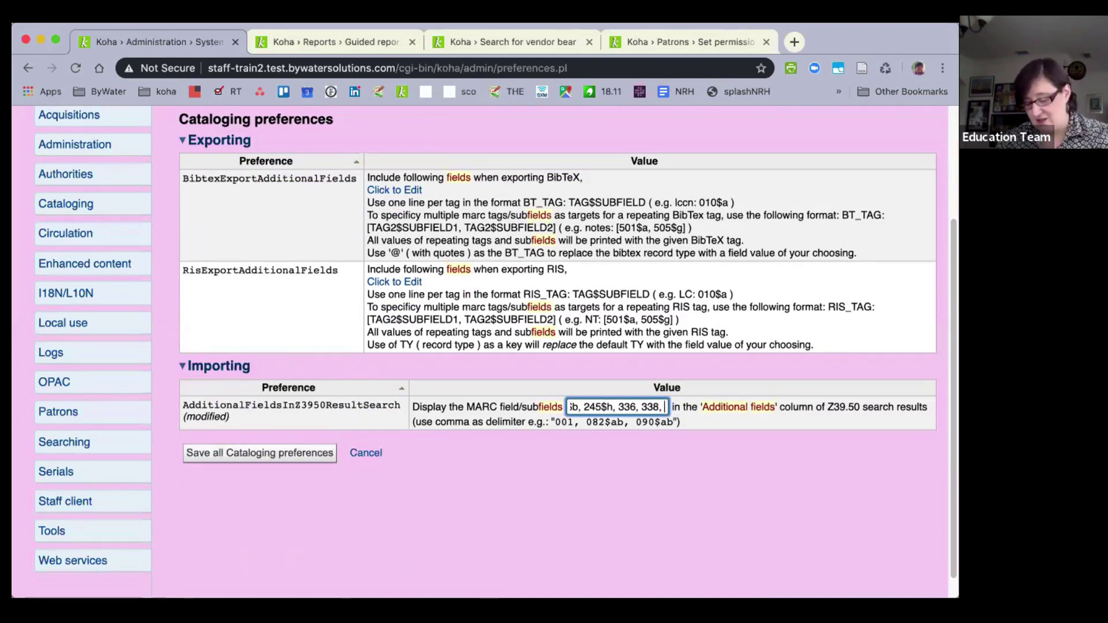
{"action": "type", "text": "550$"}
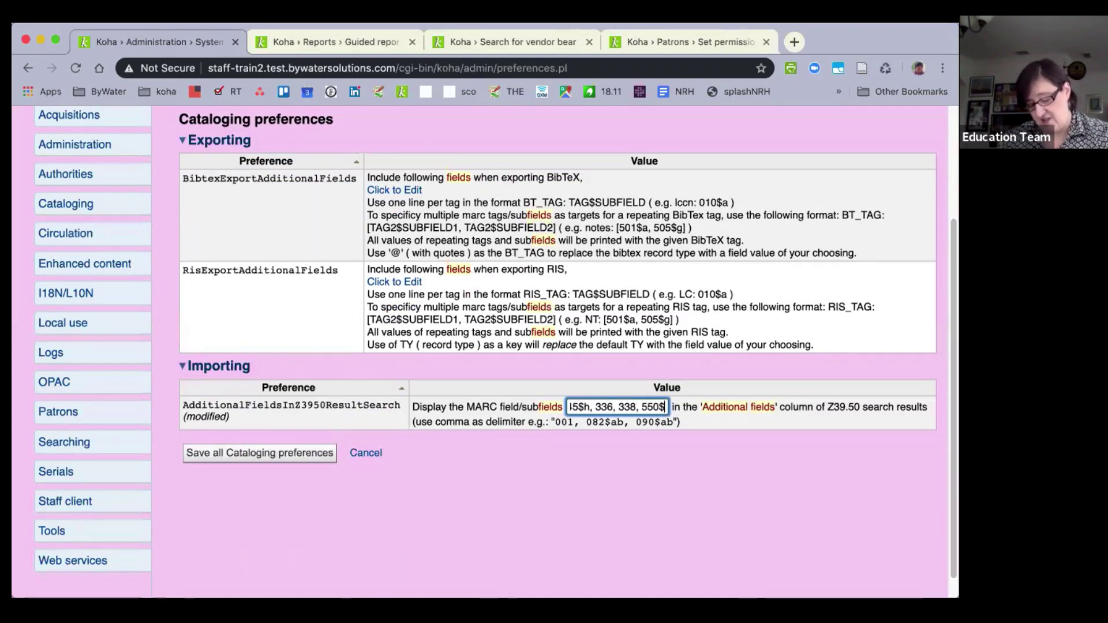
{"action": "type", "text": "a"}
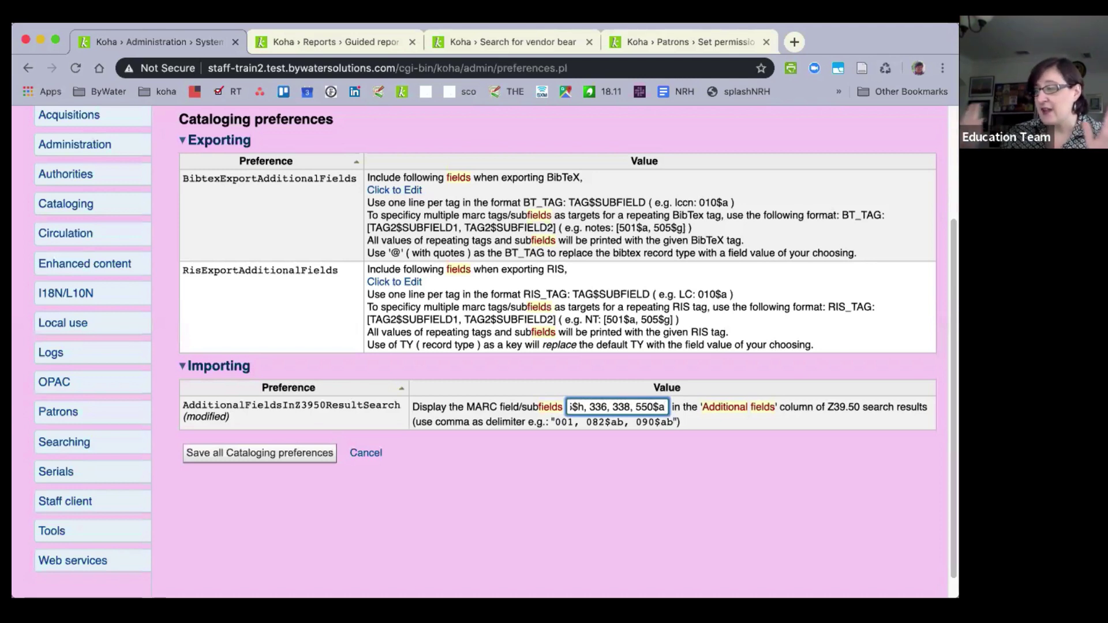
{"action": "left_click", "coordinate": [282, 454]}
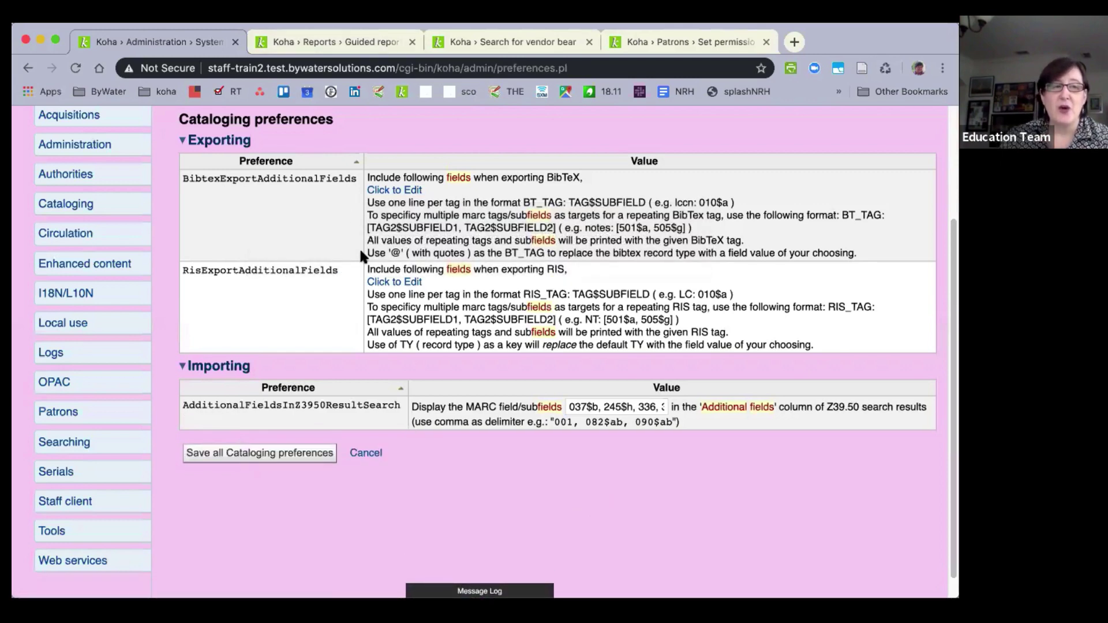
{"action": "scroll", "coordinate": [360, 254], "scroll_direction": "up", "scroll_amount": 3}
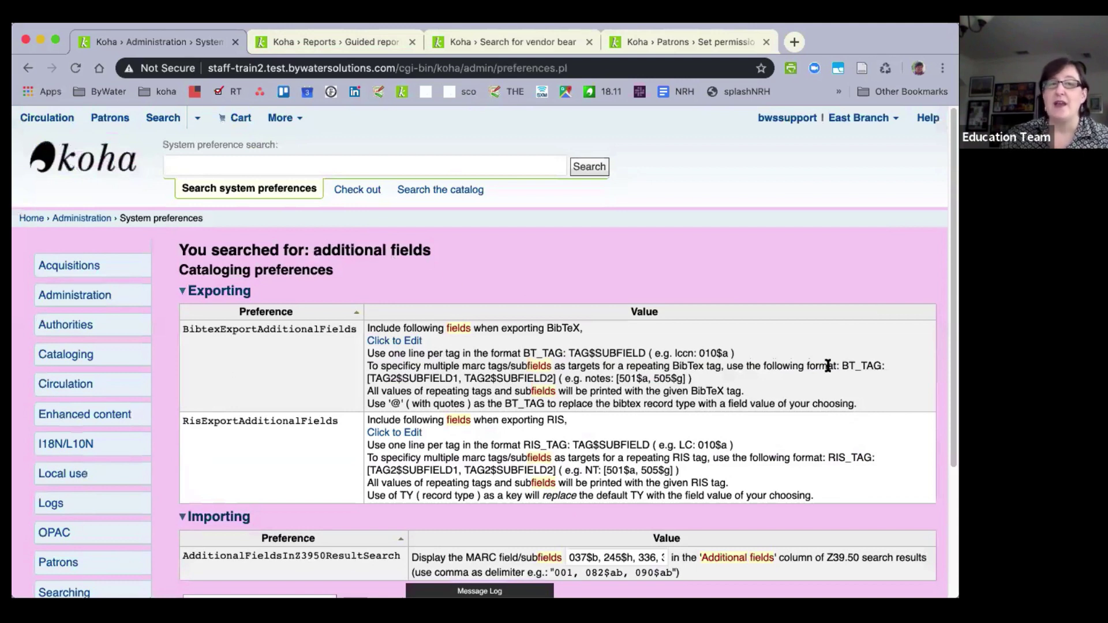
Go to Cataloging through More and start a New from Z39.50/SRU search for 'evvie drake'.
{"action": "left_click", "coordinate": [291, 118]}
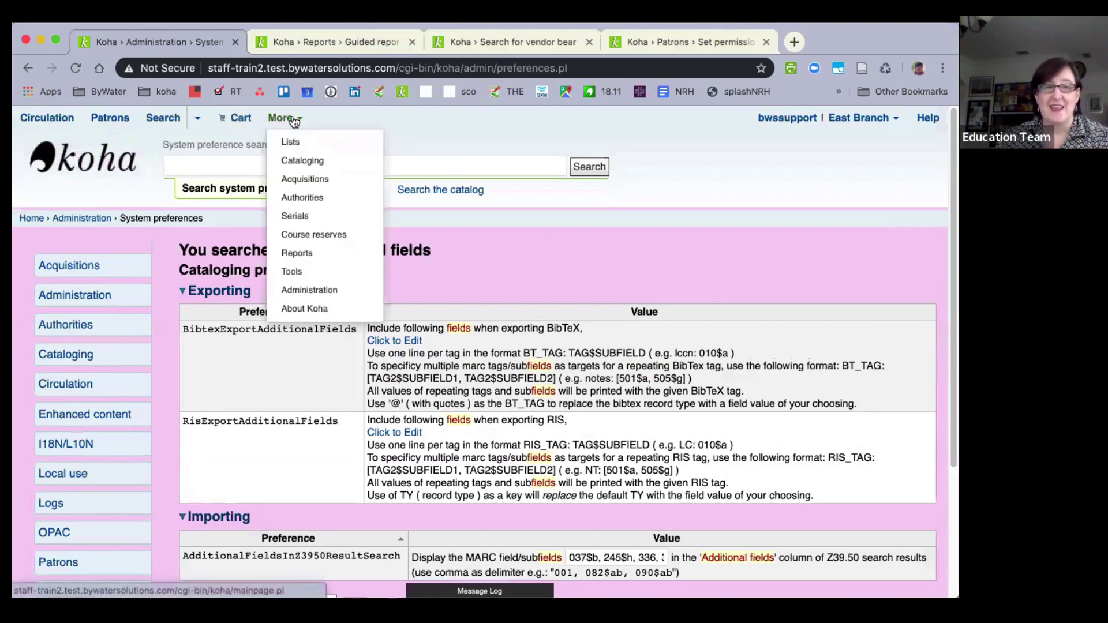
{"action": "left_click", "coordinate": [303, 161]}
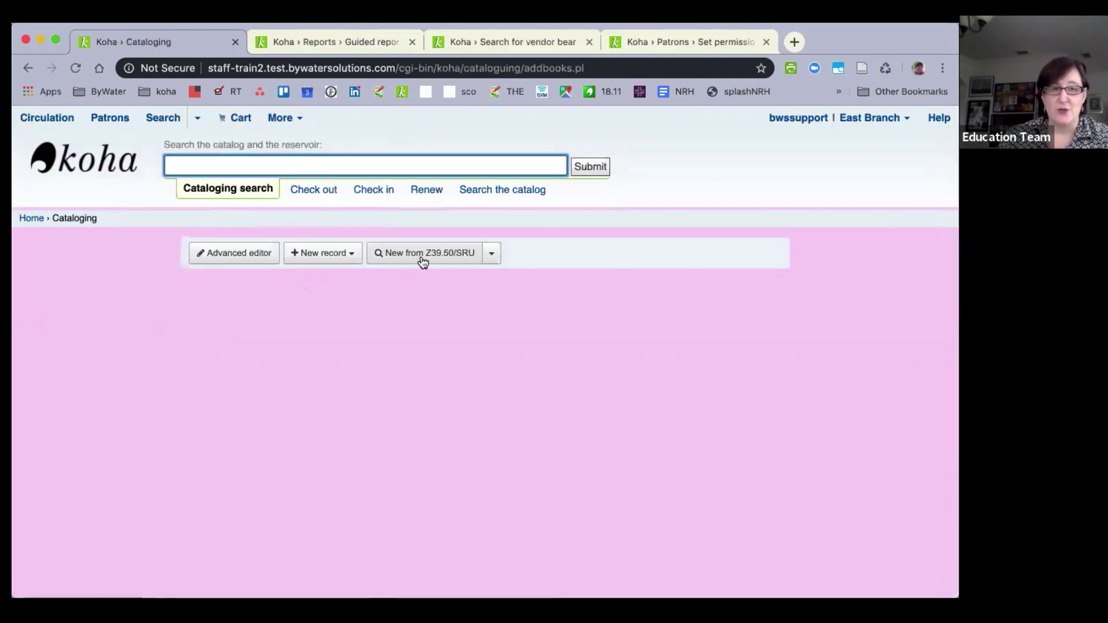
{"action": "left_click", "coordinate": [423, 259]}
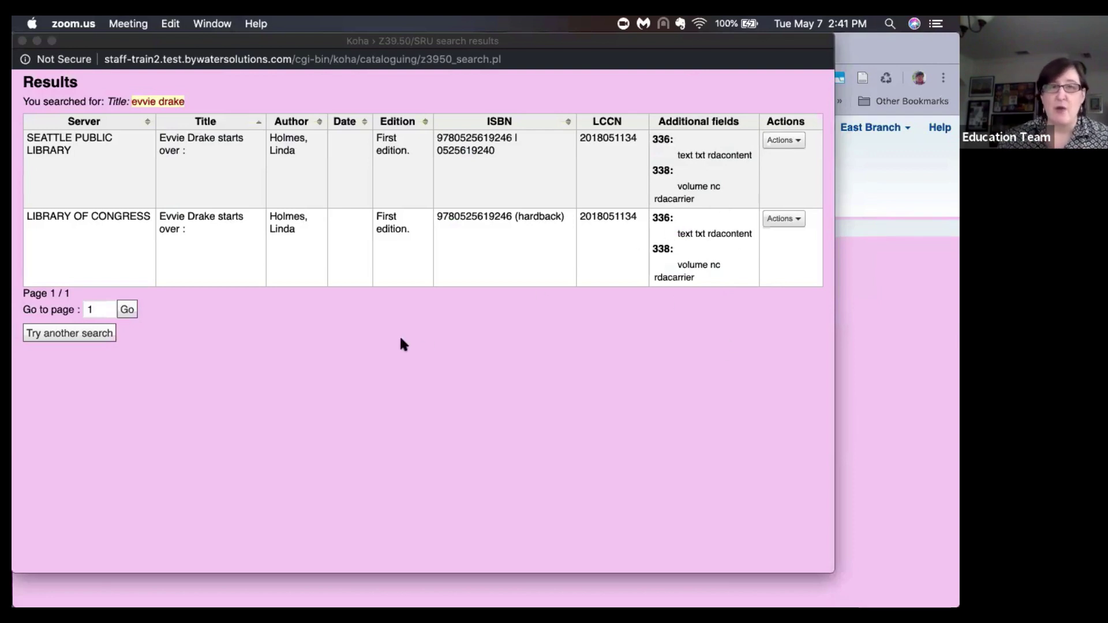
Close the Z39.50 results popup and launch the Advanced editor on a blank record.
{"action": "left_click", "coordinate": [22, 40]}
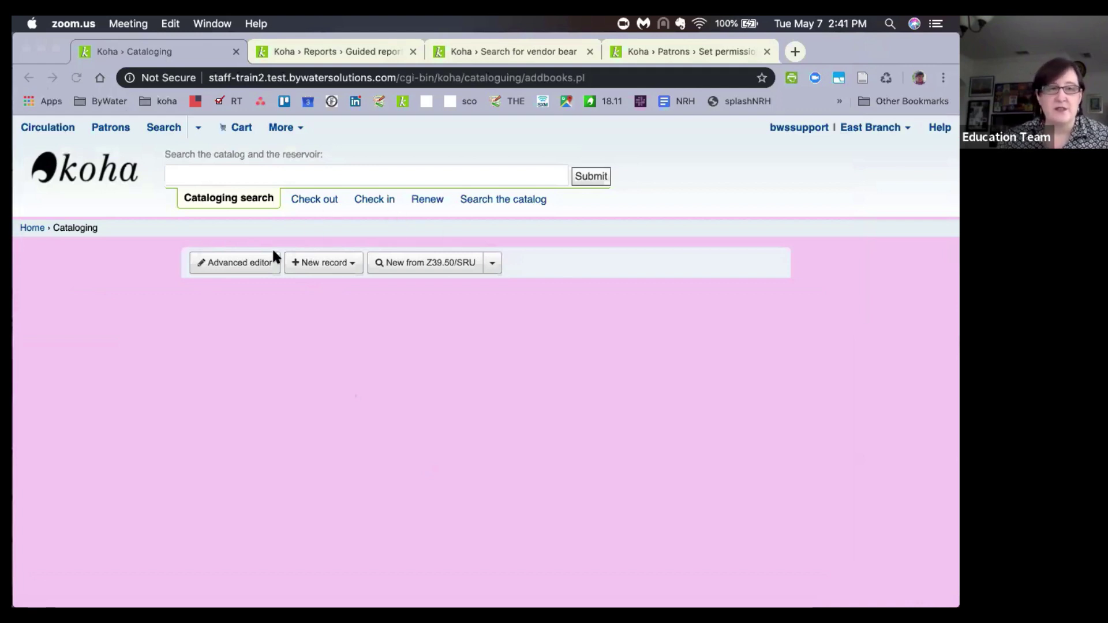
{"action": "left_click", "coordinate": [235, 265]}
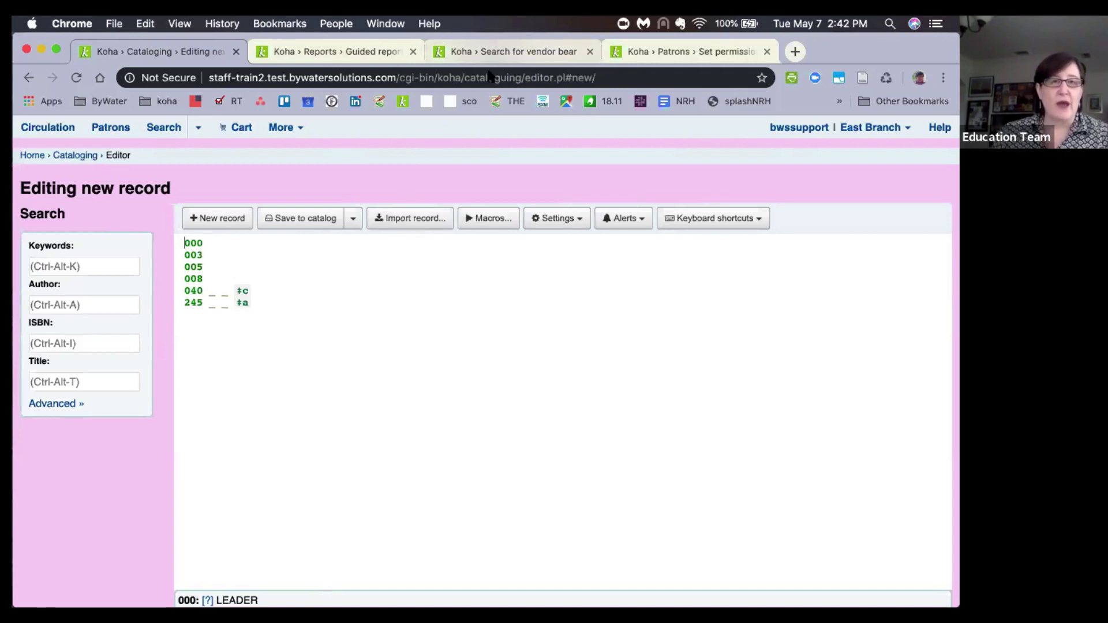
Go to Administration > Authorized values and display the CONTROL_NUM_SEQUENCE category.
{"action": "left_click", "coordinate": [493, 52]}
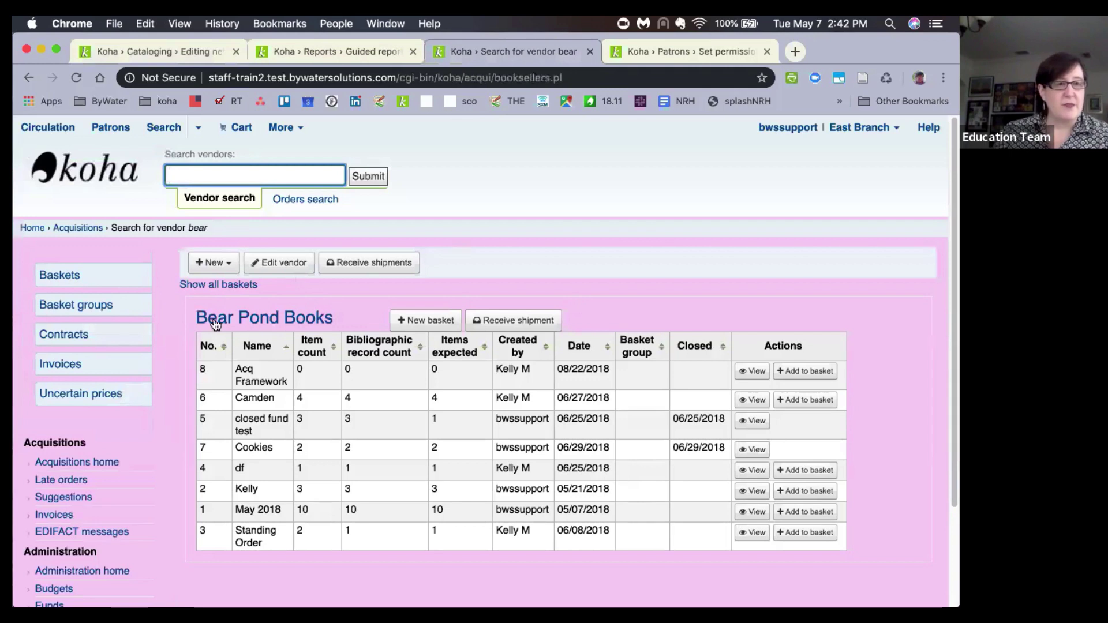
{"action": "left_click", "coordinate": [47, 228]}
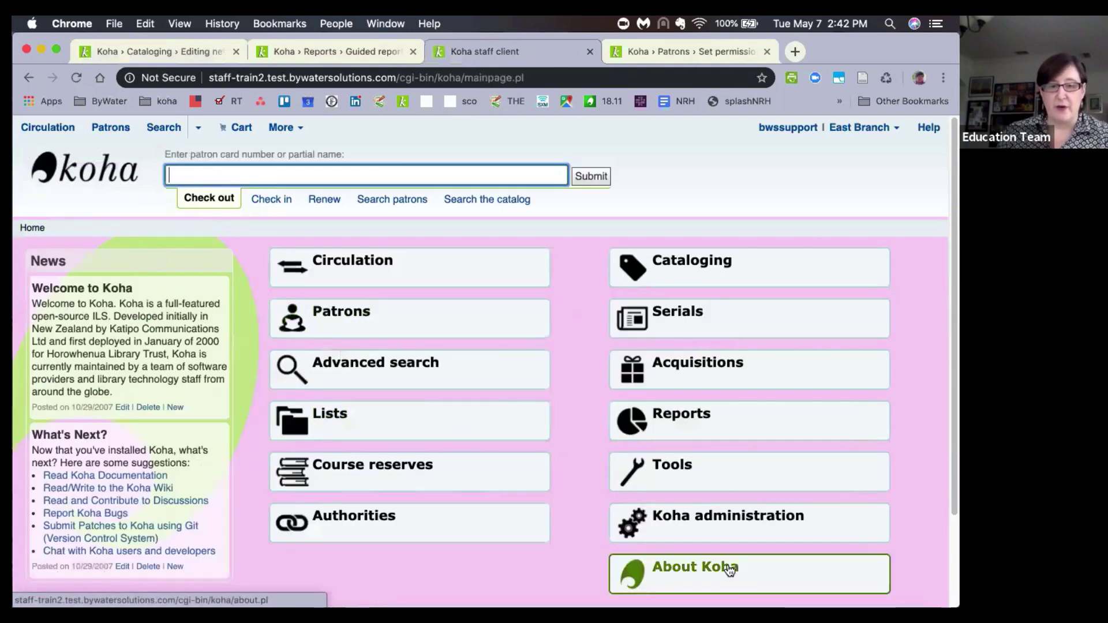
{"action": "left_click", "coordinate": [712, 524]}
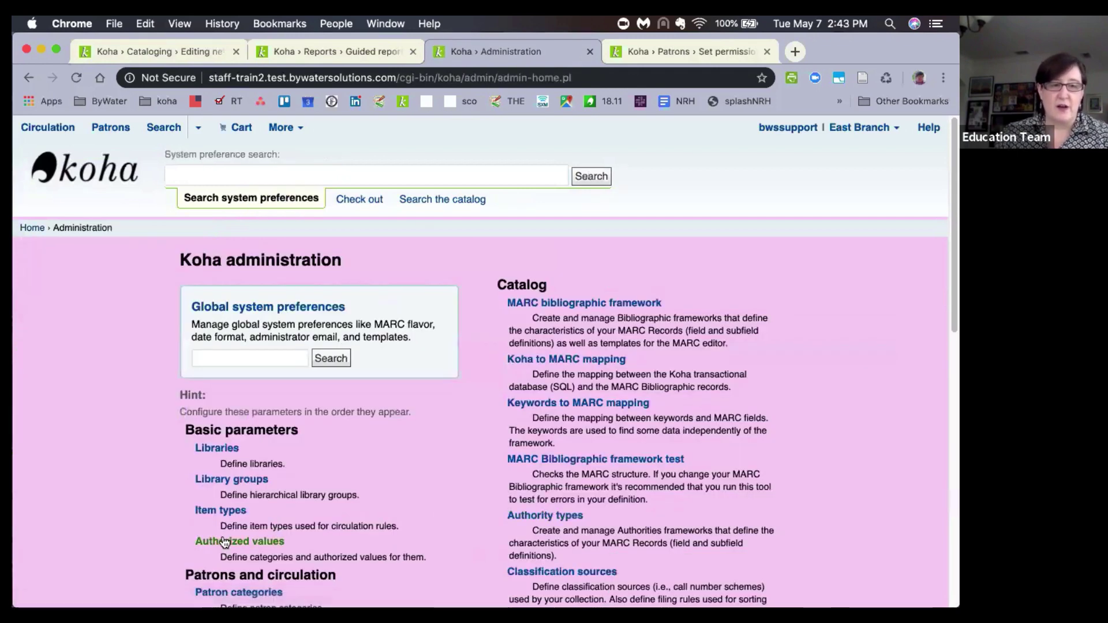
{"action": "left_click", "coordinate": [225, 542]}
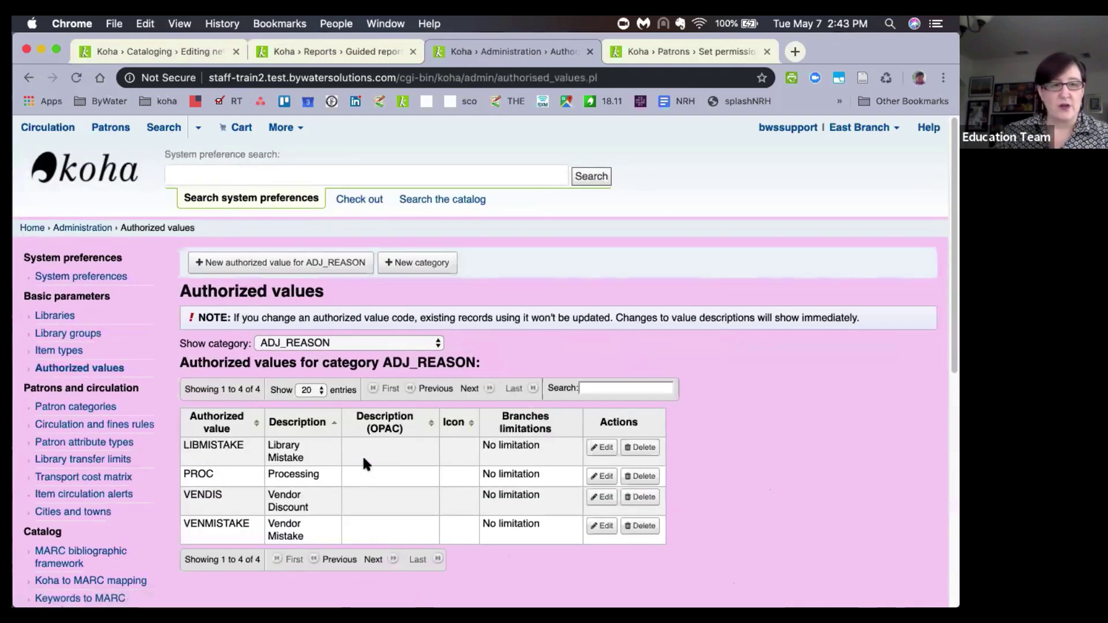
{"action": "left_click", "coordinate": [321, 343]}
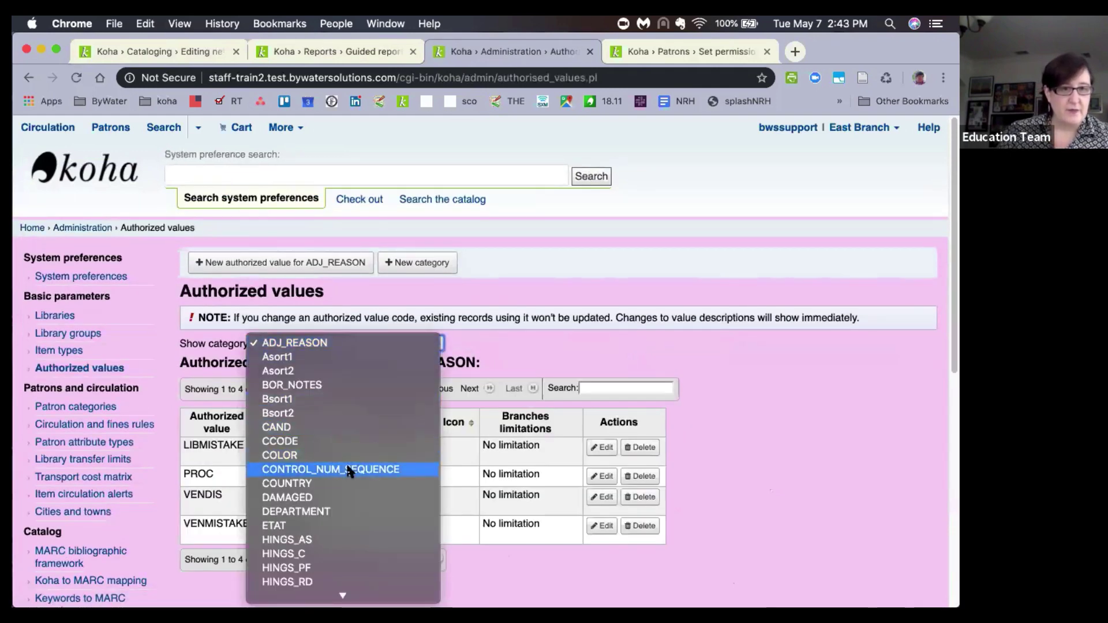
{"action": "left_click", "coordinate": [346, 469]}
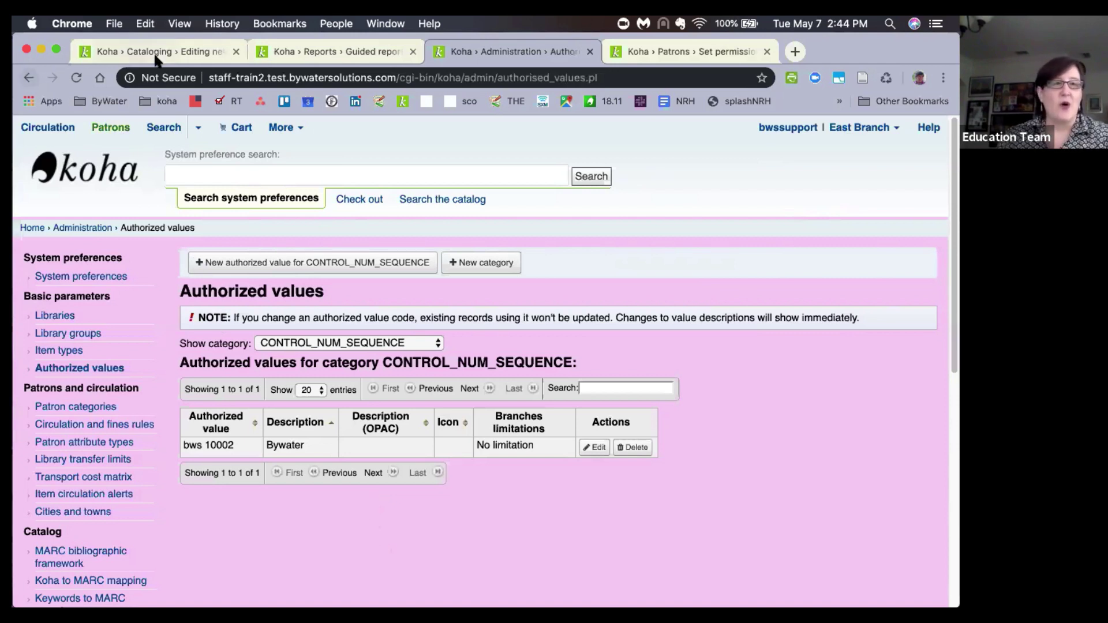
Create a new record with an empty 001 line under the 000 leader, then head to Cataloging home.
{"action": "left_click", "coordinate": [175, 51]}
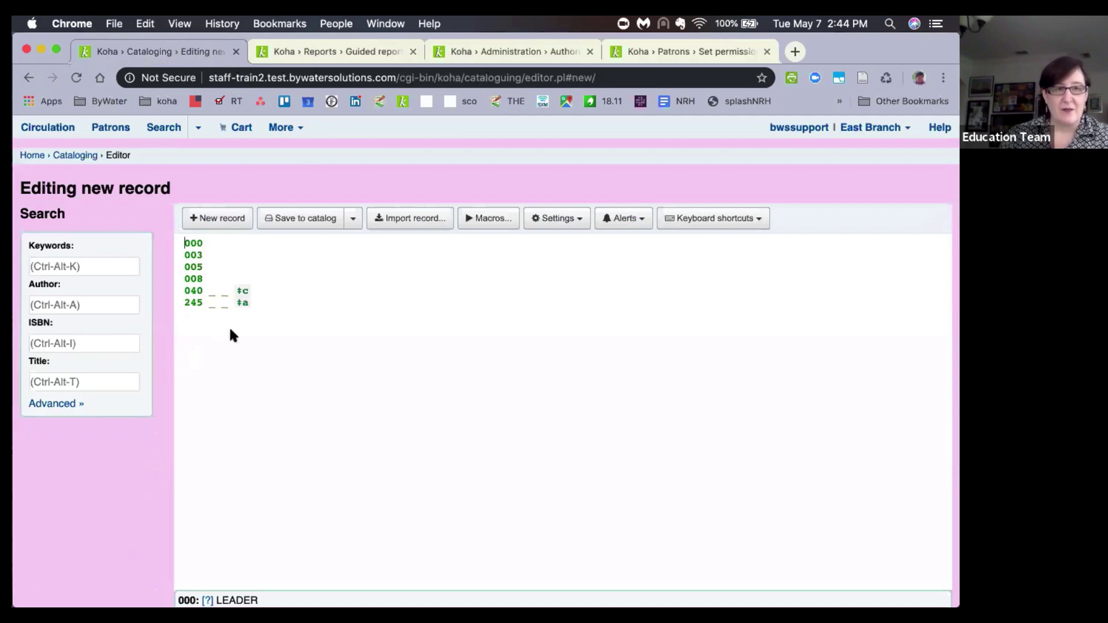
{"action": "left_click", "coordinate": [213, 224]}
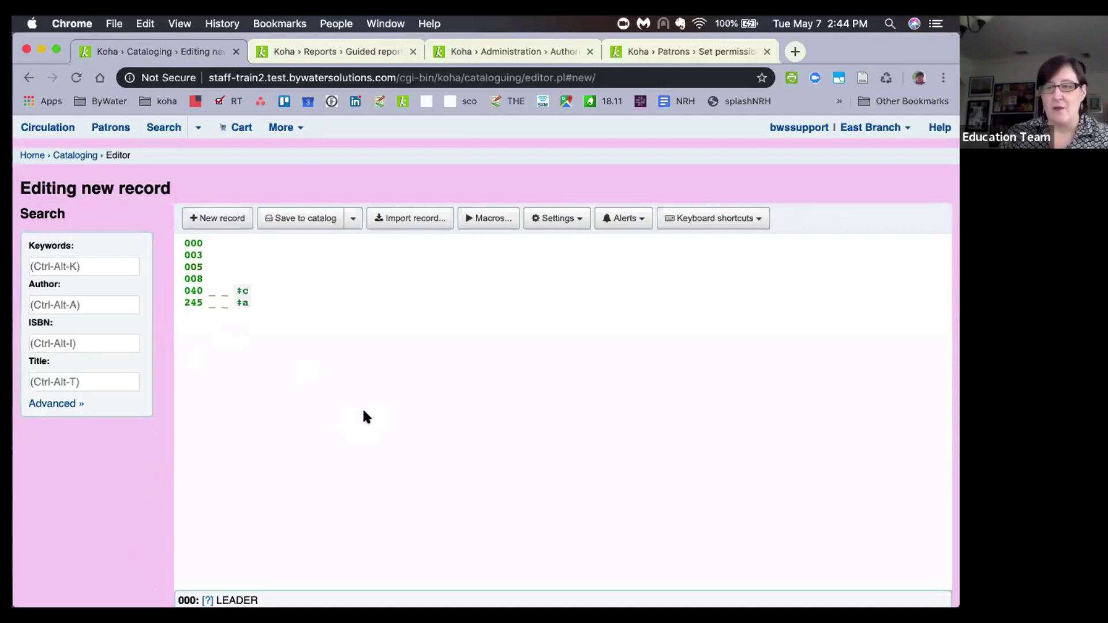
{"action": "left_click", "coordinate": [209, 245]}
{"action": "key", "text": "BackSpace"}
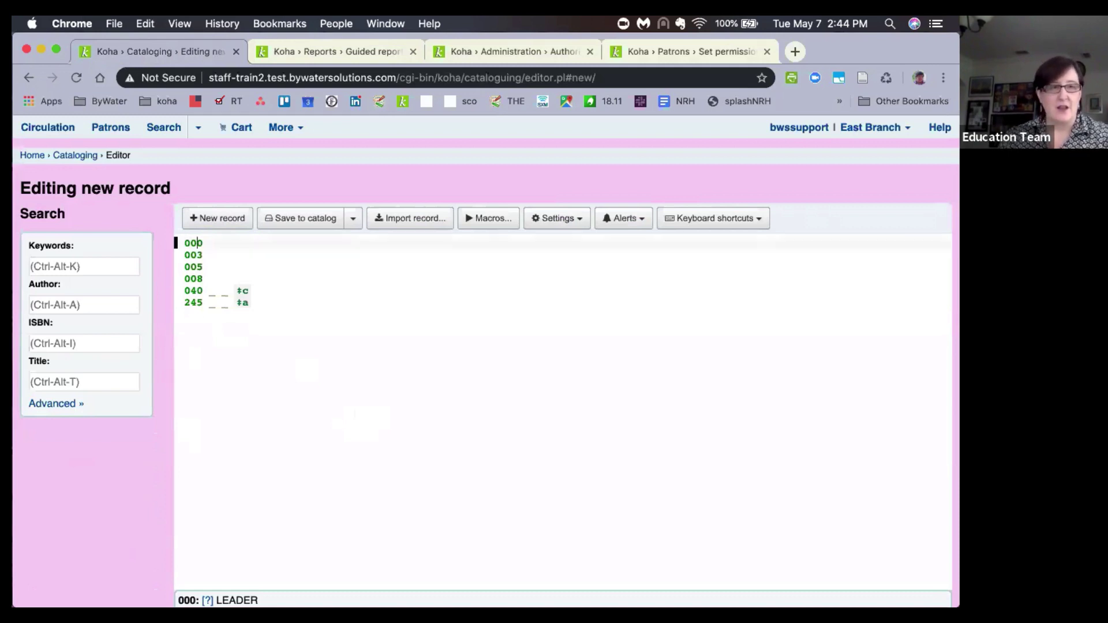
{"action": "type", "text": "1"}
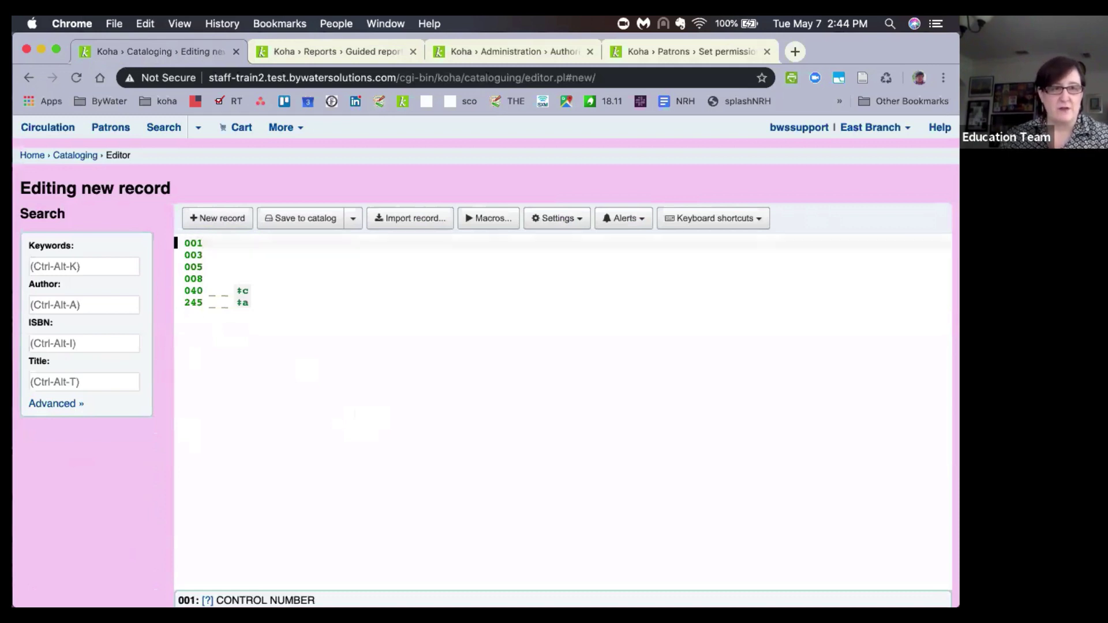
{"action": "key", "text": "Return"}
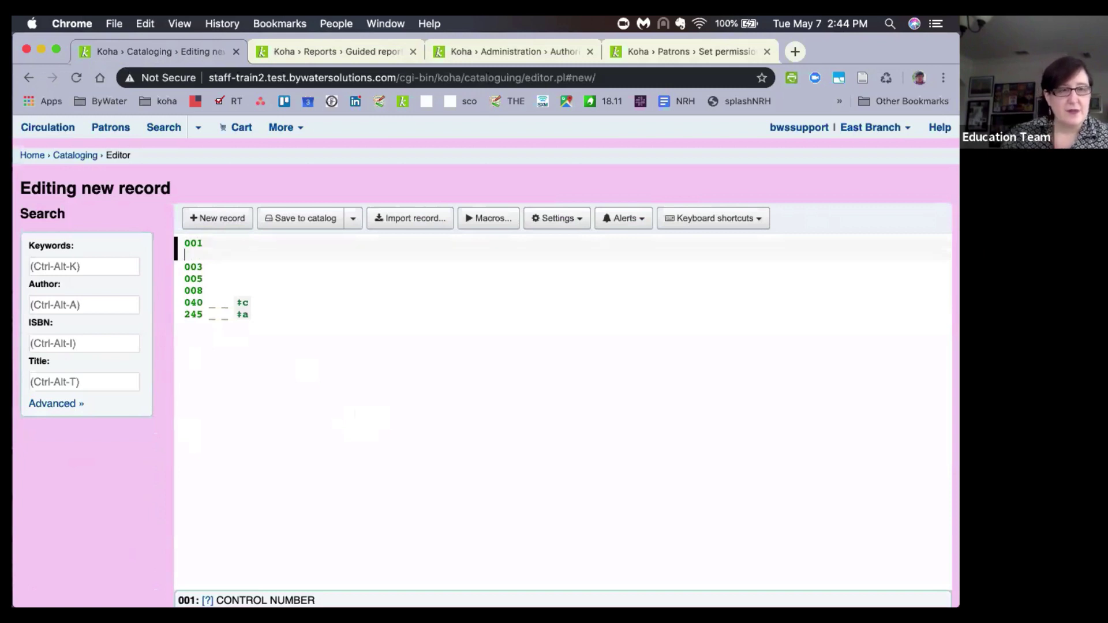
{"action": "left_click", "coordinate": [215, 241]}
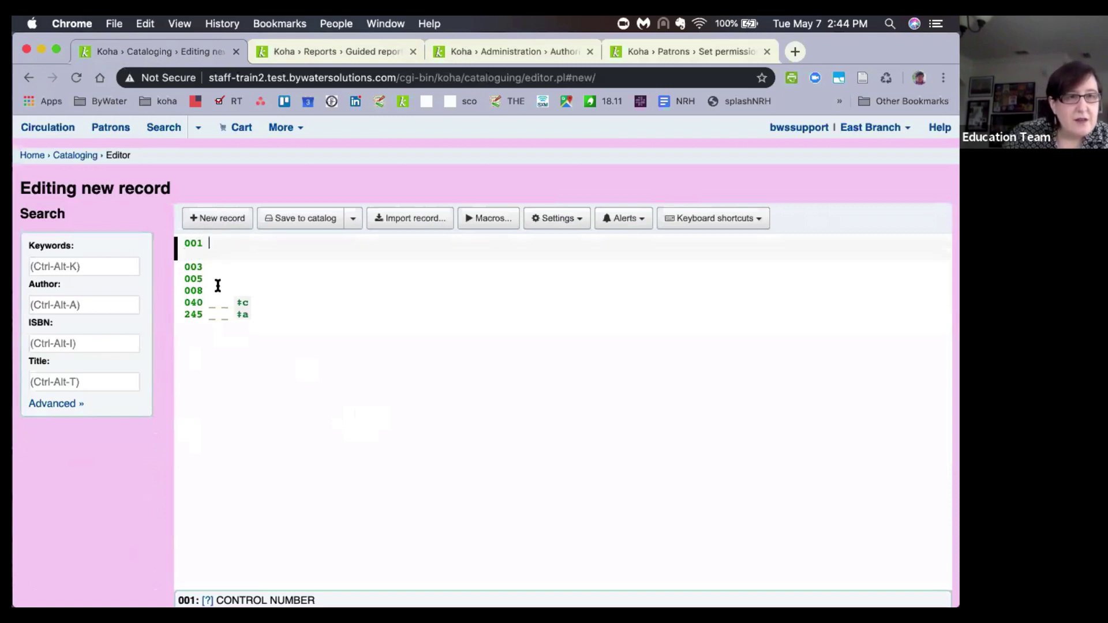
{"action": "key", "text": "BackSpace"}
{"action": "key", "text": "BackSpace"}
{"action": "key", "text": "BackSpace"}
{"action": "key", "text": "BackSpace"}
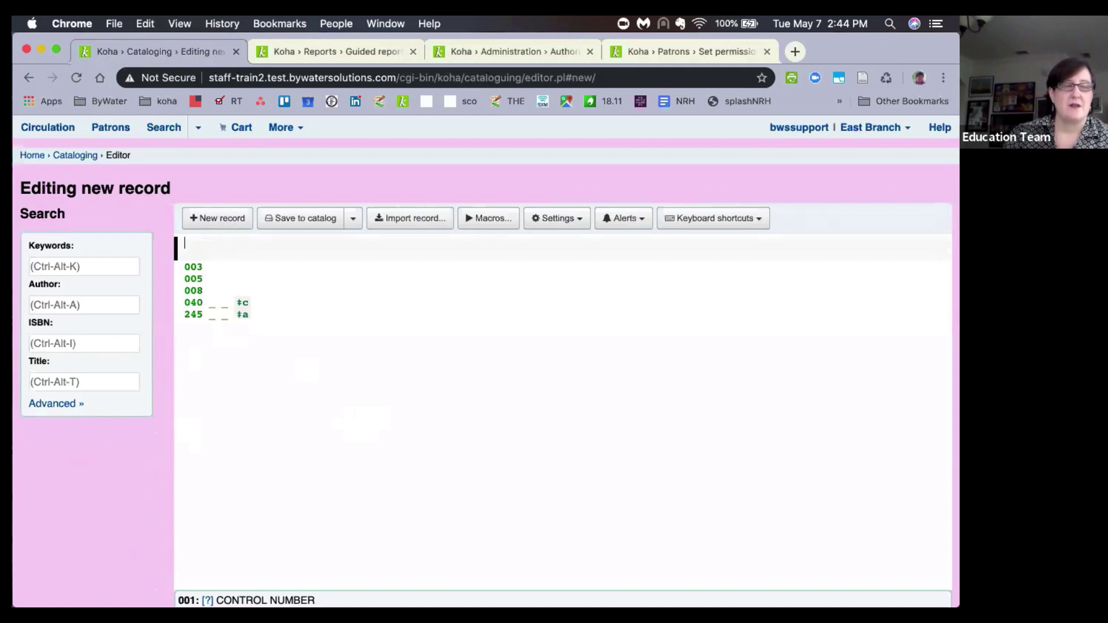
{"action": "type", "text": "00"}
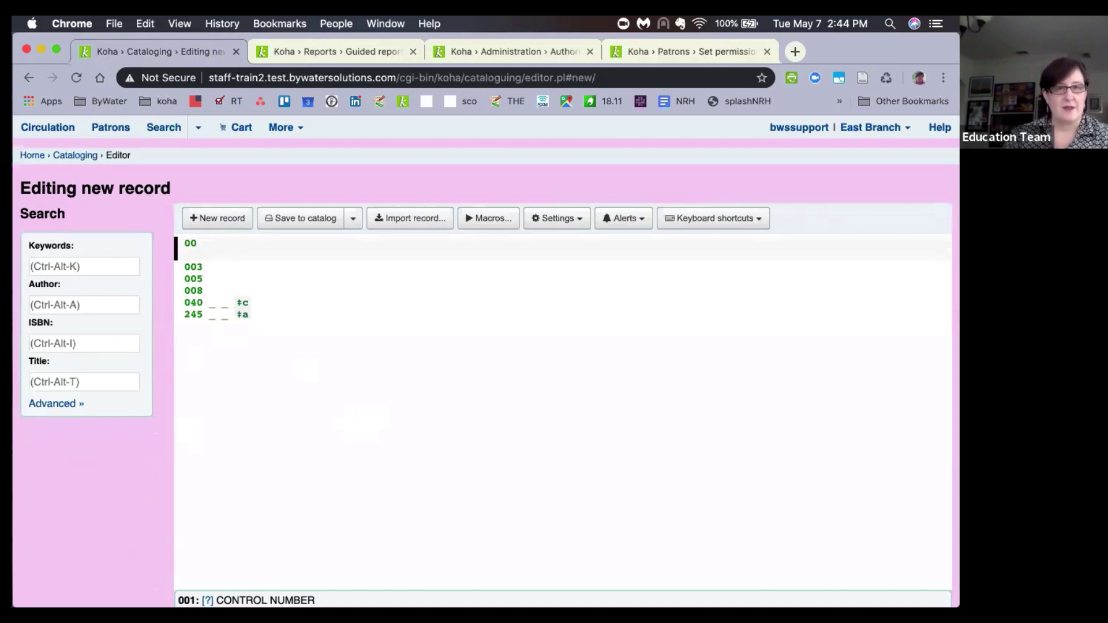
{"action": "type", "text": "0 "}
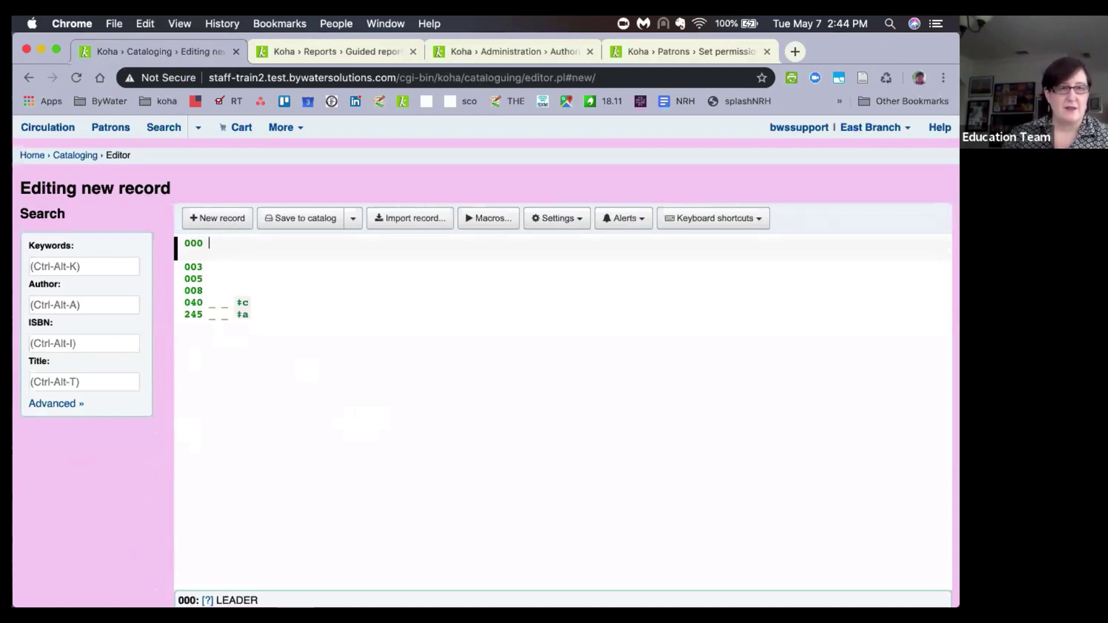
{"action": "type", "text": "001"}
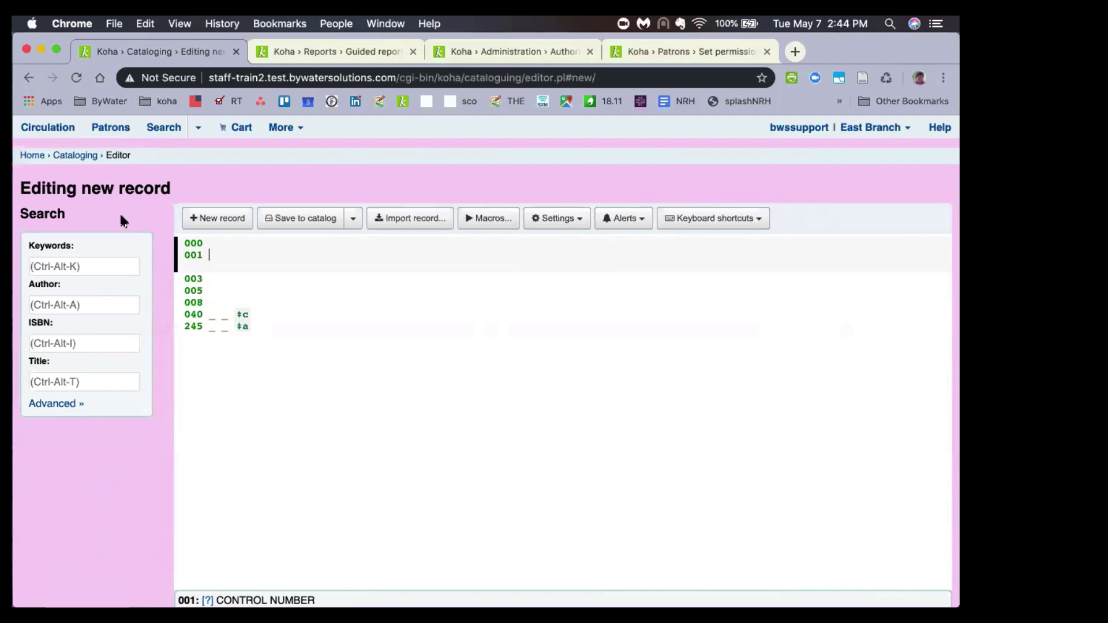
{"action": "left_click", "coordinate": [75, 161]}
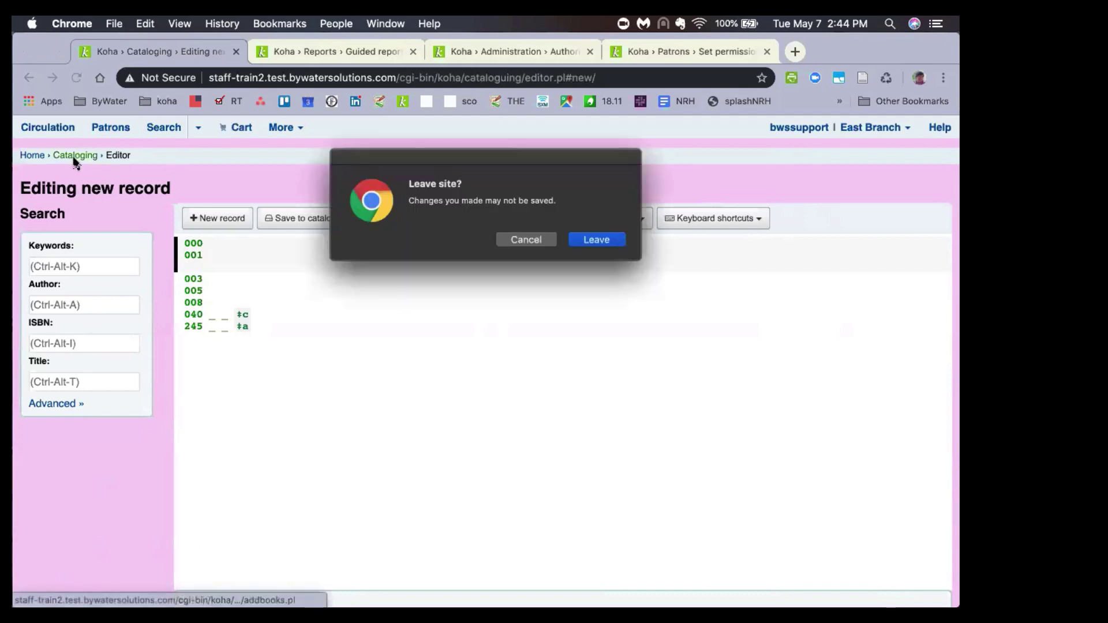
Choose Leave to discard the unsaved record and relaunch the Advanced editor with a blank record.
{"action": "left_click", "coordinate": [588, 242]}
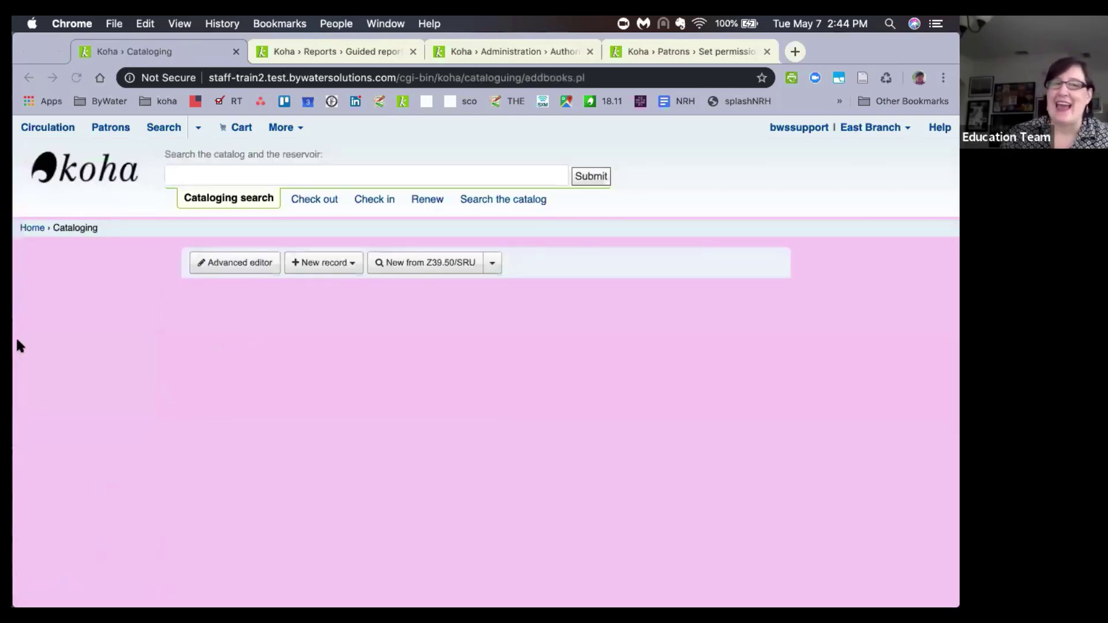
{"action": "left_click", "coordinate": [233, 262]}
{"action": "left_click", "coordinate": [239, 265]}
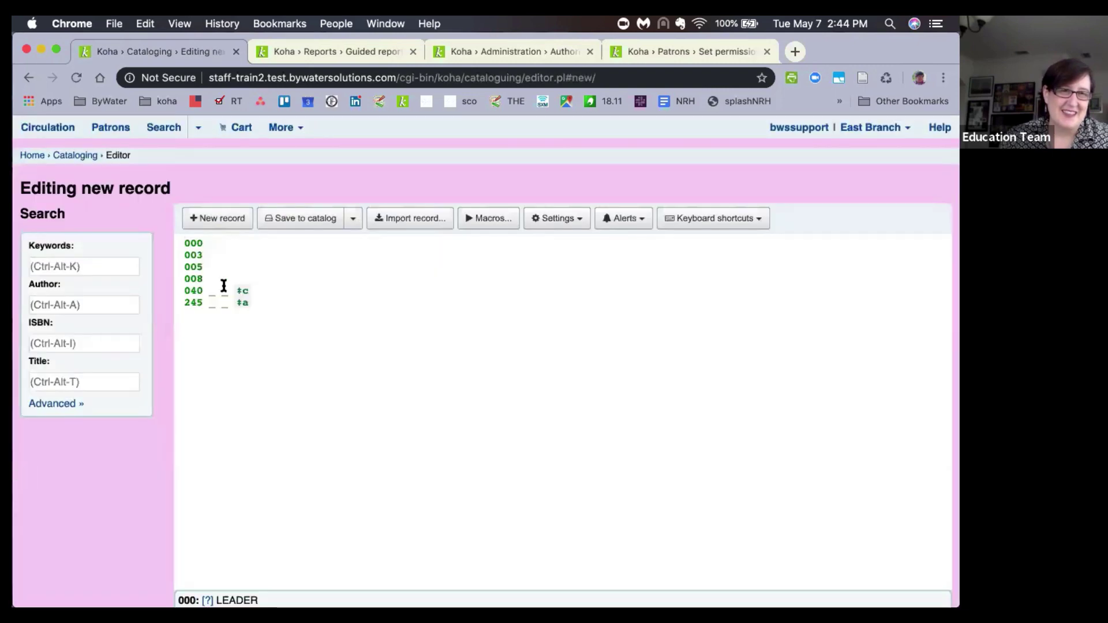
Enable 'Show helpers for fixed and coded fields' in the editor settings.
{"action": "left_click", "coordinate": [228, 248]}
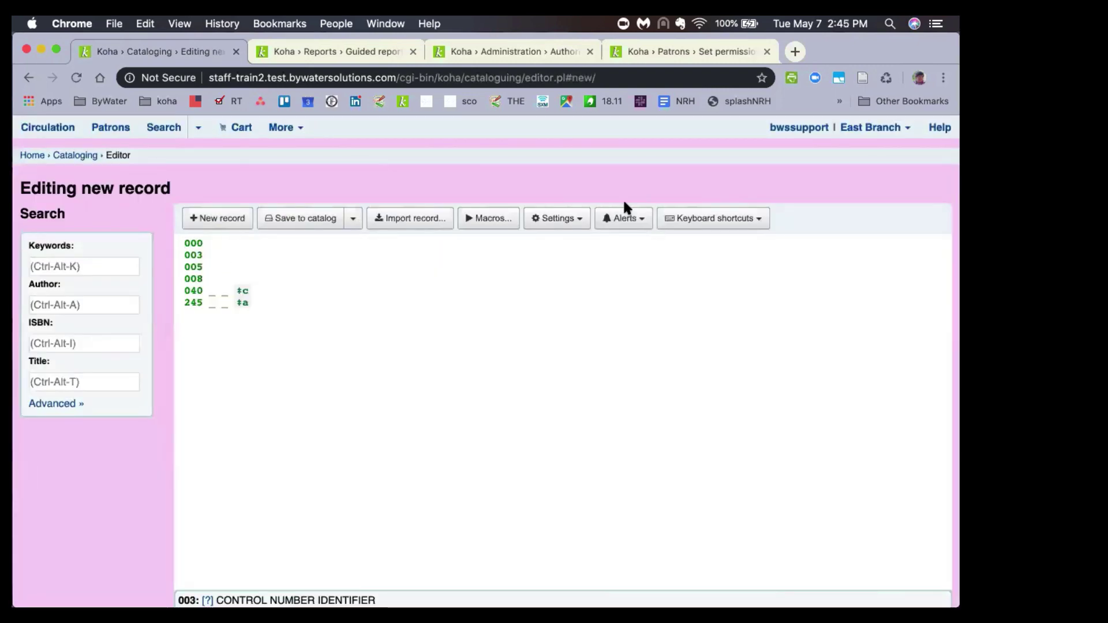
{"action": "left_click", "coordinate": [574, 222]}
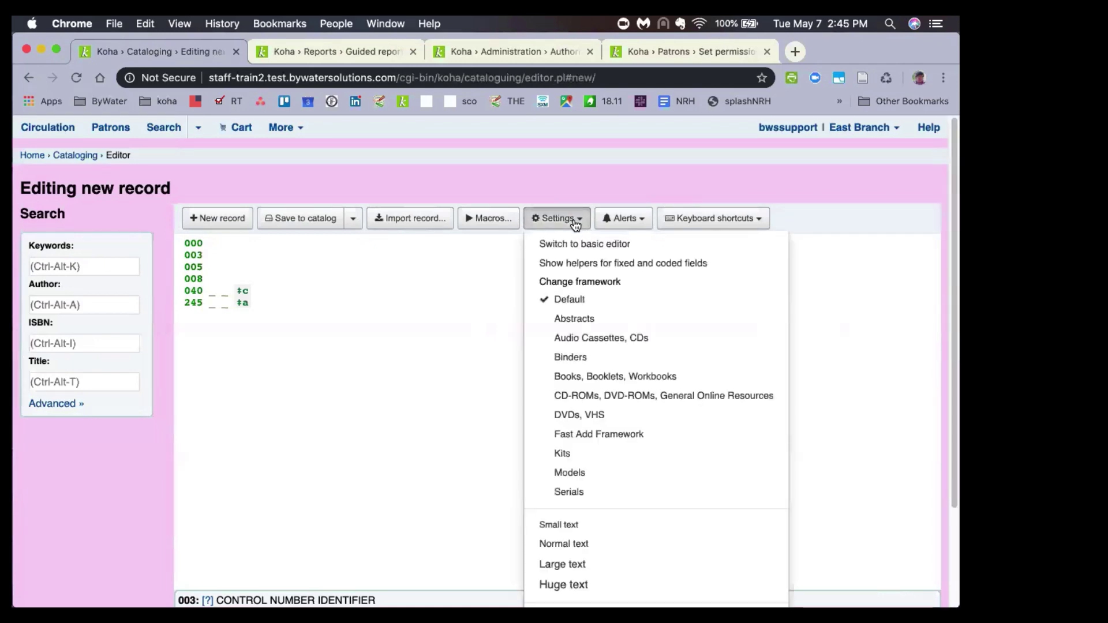
{"action": "left_click", "coordinate": [561, 264]}
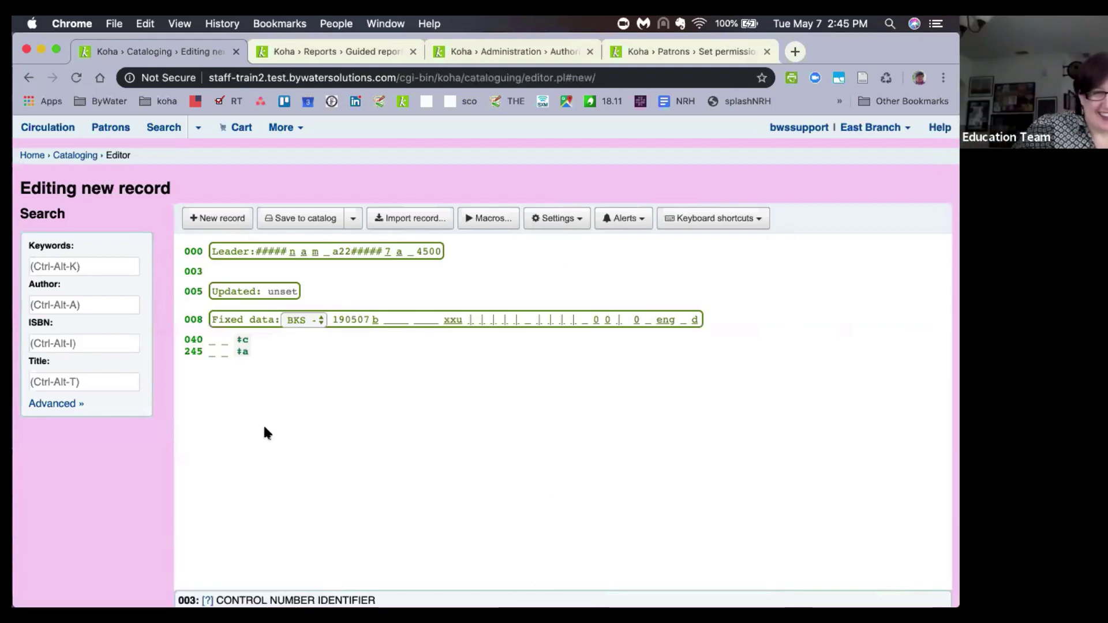
Retag field 003 as 001 to bring up the control number helper.
{"action": "left_click", "coordinate": [462, 250]}
{"action": "key", "text": "Right"}
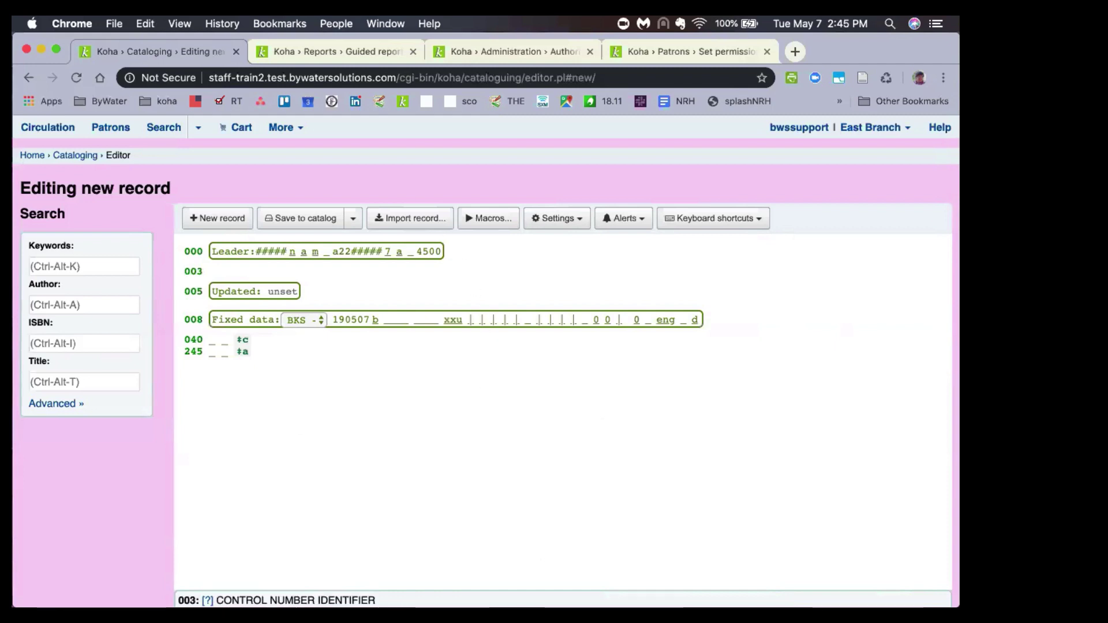
{"action": "key", "text": "Right"}
{"action": "key", "text": "Right"}
{"action": "key", "text": "Right"}
{"action": "key", "text": "BackSpace"}
{"action": "type", "text": "1"}
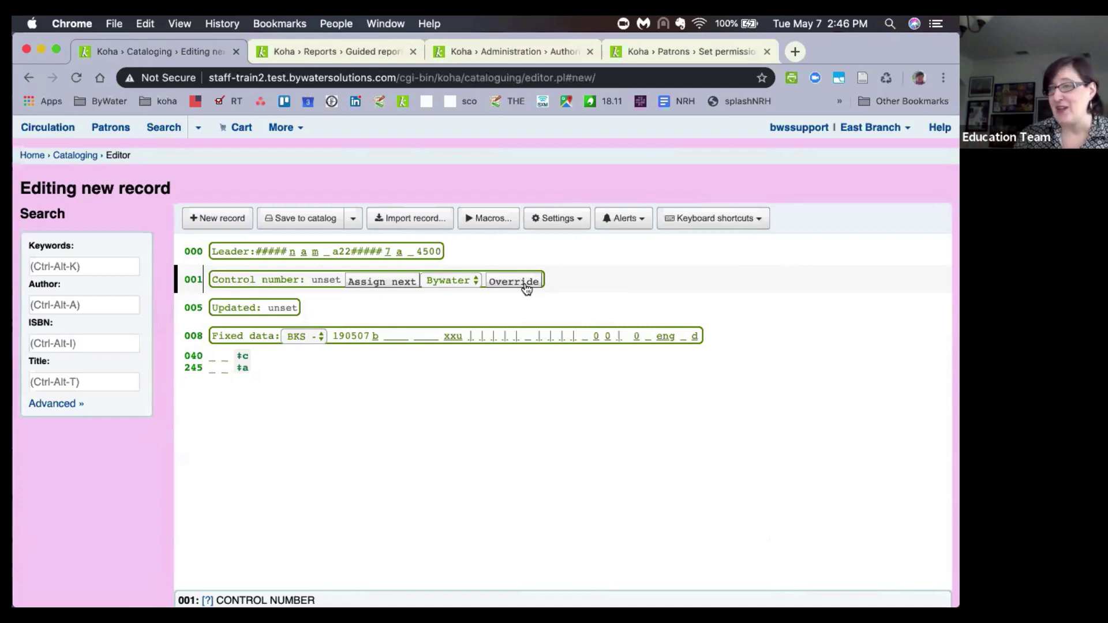
Open the 001 number sequence dropdown, which offers only Bywater.
{"action": "left_click", "coordinate": [455, 279]}
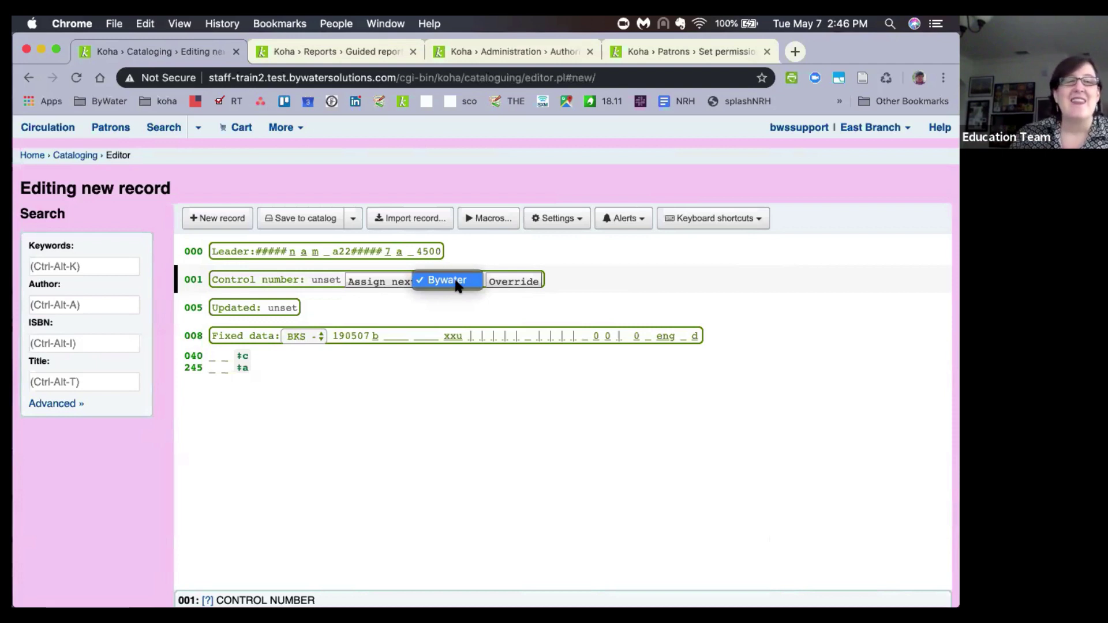
Keep the Bywater sequence and assign successive control numbers in field 001 up to bws 10006.
{"action": "left_click", "coordinate": [366, 300]}
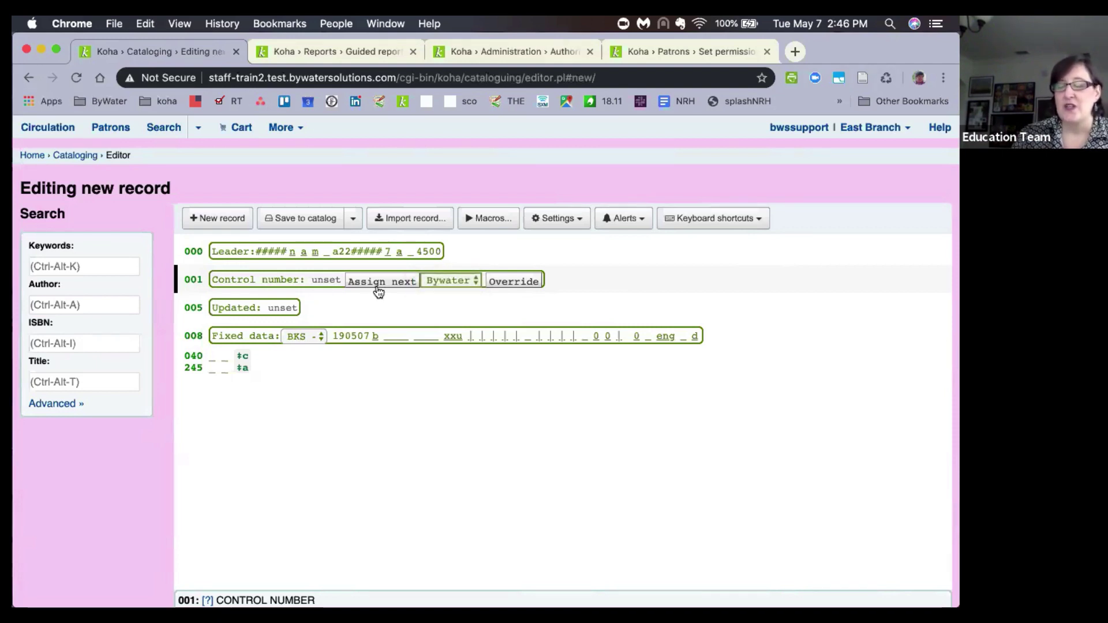
{"action": "left_click", "coordinate": [378, 292]}
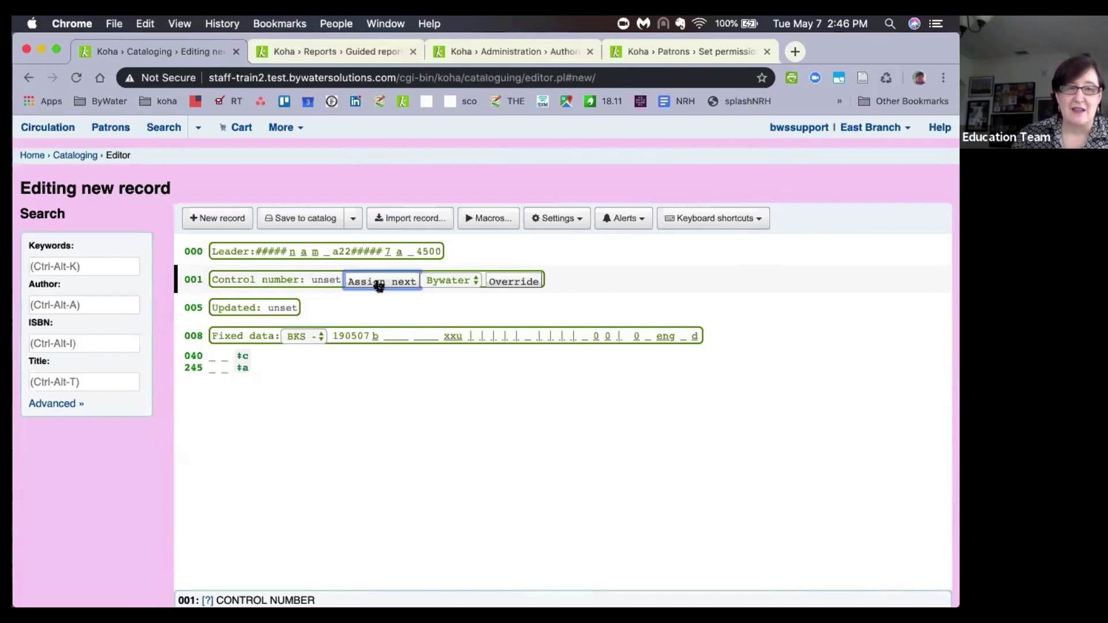
{"action": "left_click", "coordinate": [396, 288]}
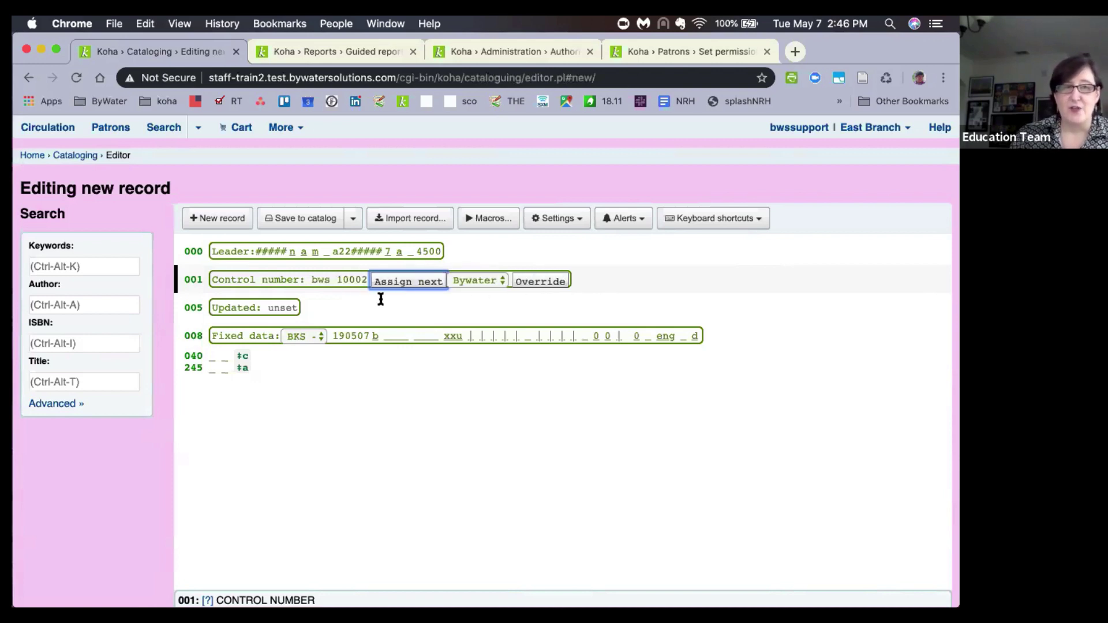
{"action": "left_click", "coordinate": [410, 283]}
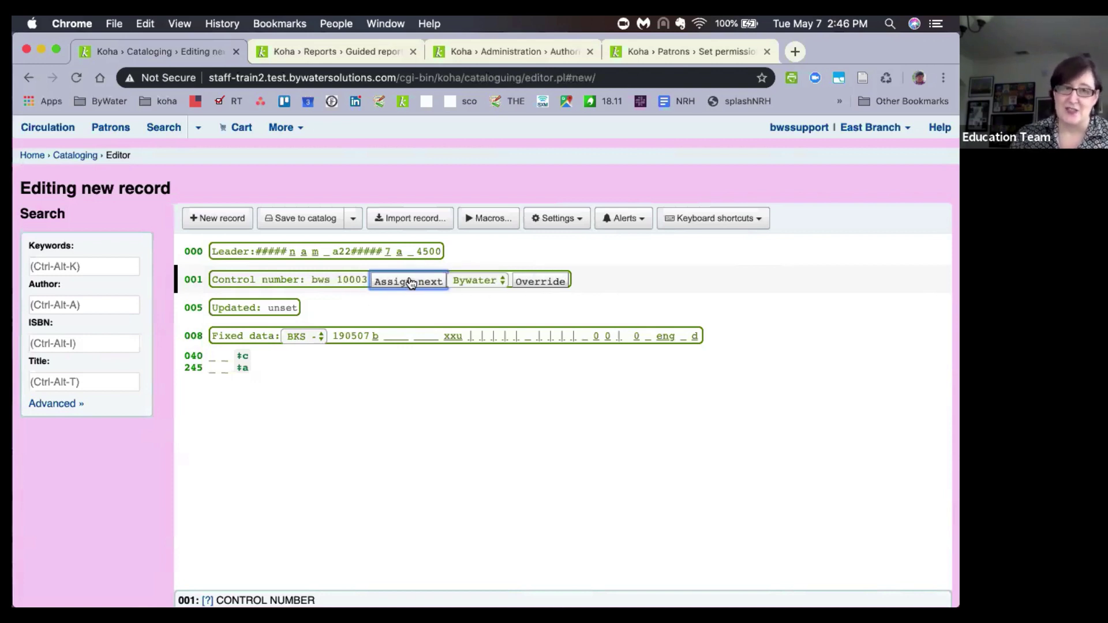
{"action": "left_click", "coordinate": [386, 284]}
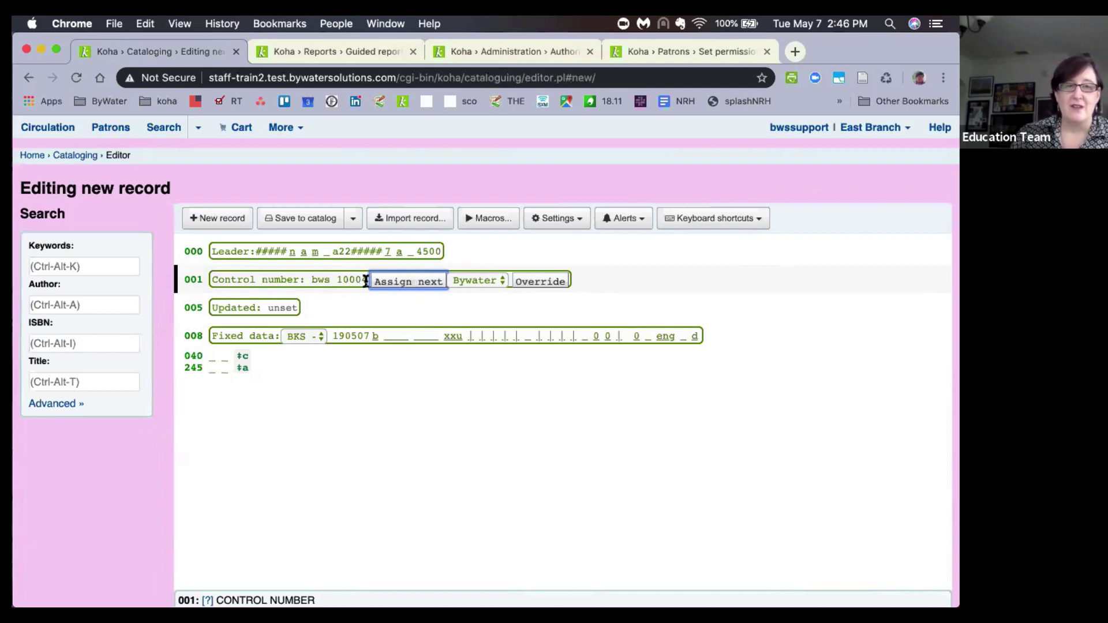
{"action": "left_click", "coordinate": [411, 284]}
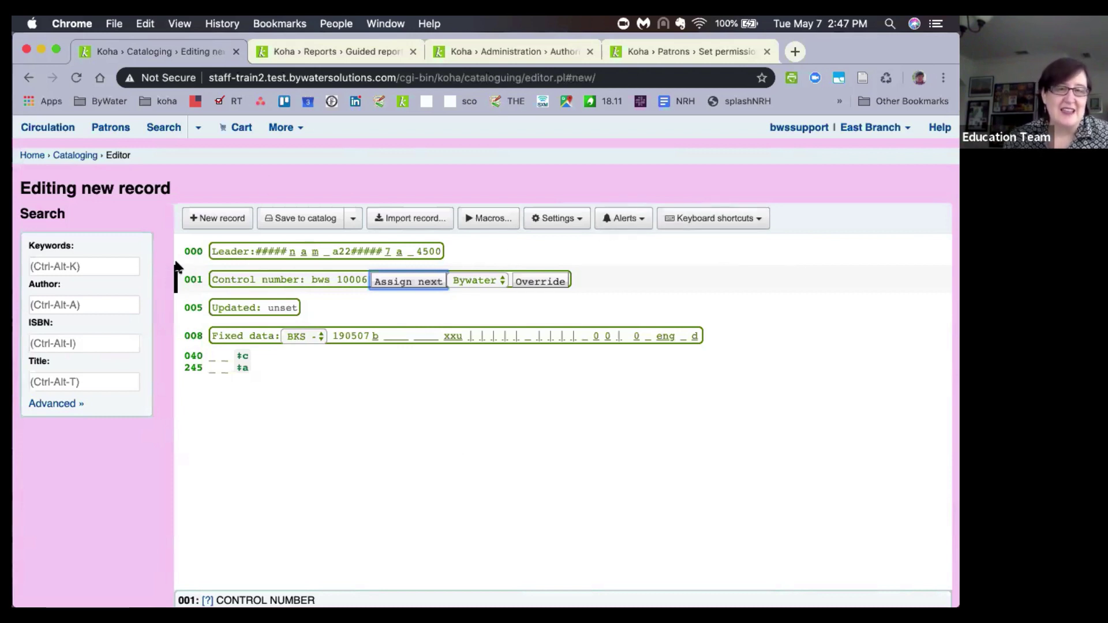
{"action": "left_click", "coordinate": [555, 221]}
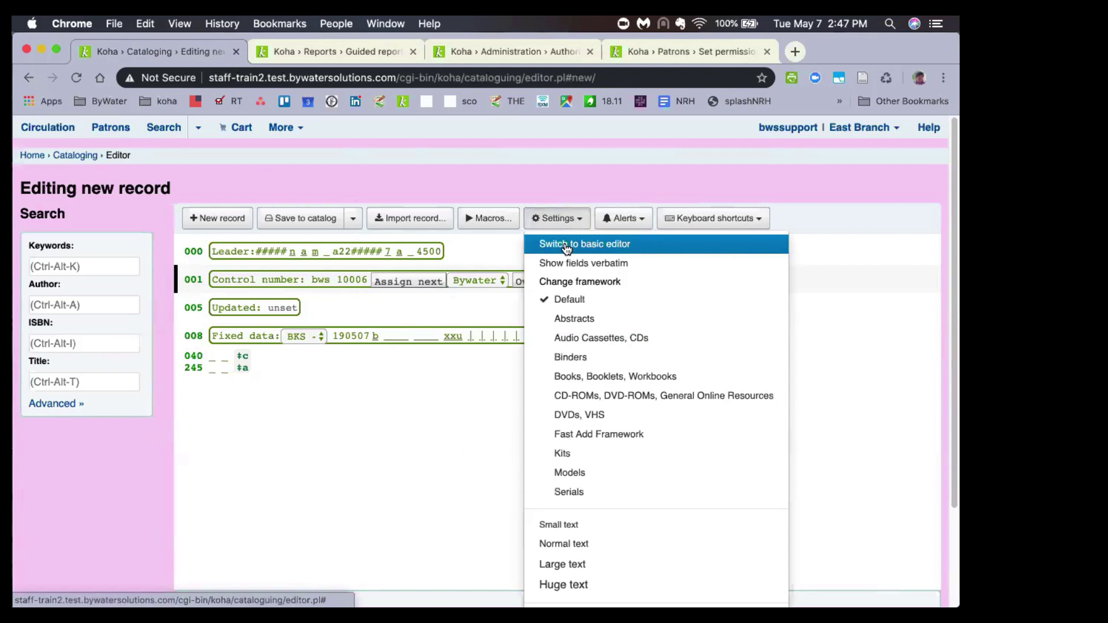
Switch from the advanced editor to the basic record editor, discarding the unsaved changes.
{"action": "left_click", "coordinate": [566, 249]}
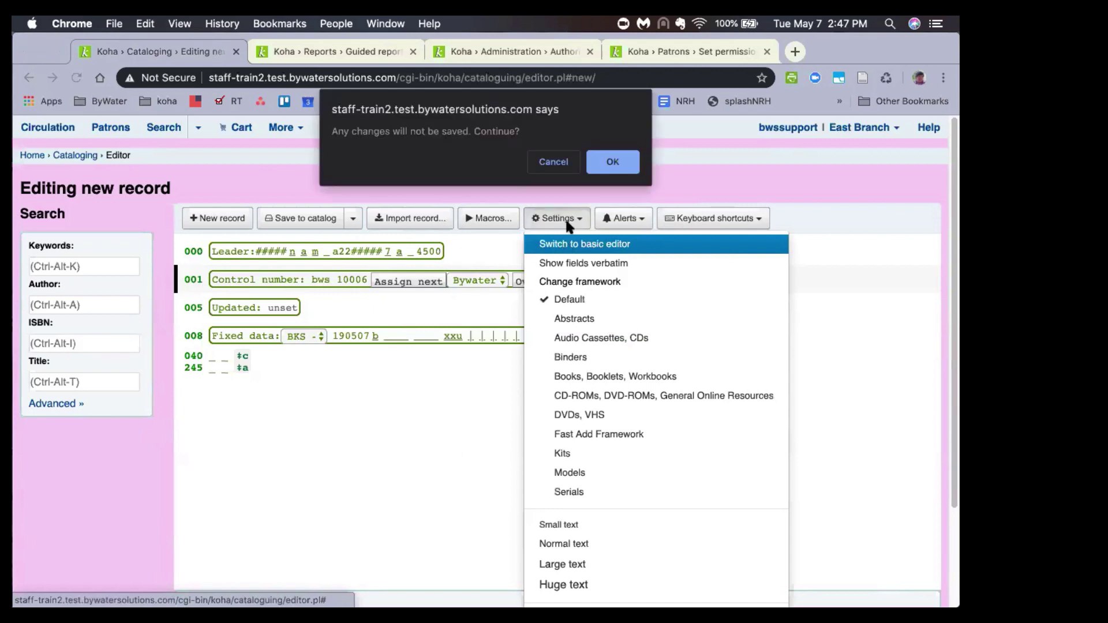
{"action": "left_click", "coordinate": [603, 166]}
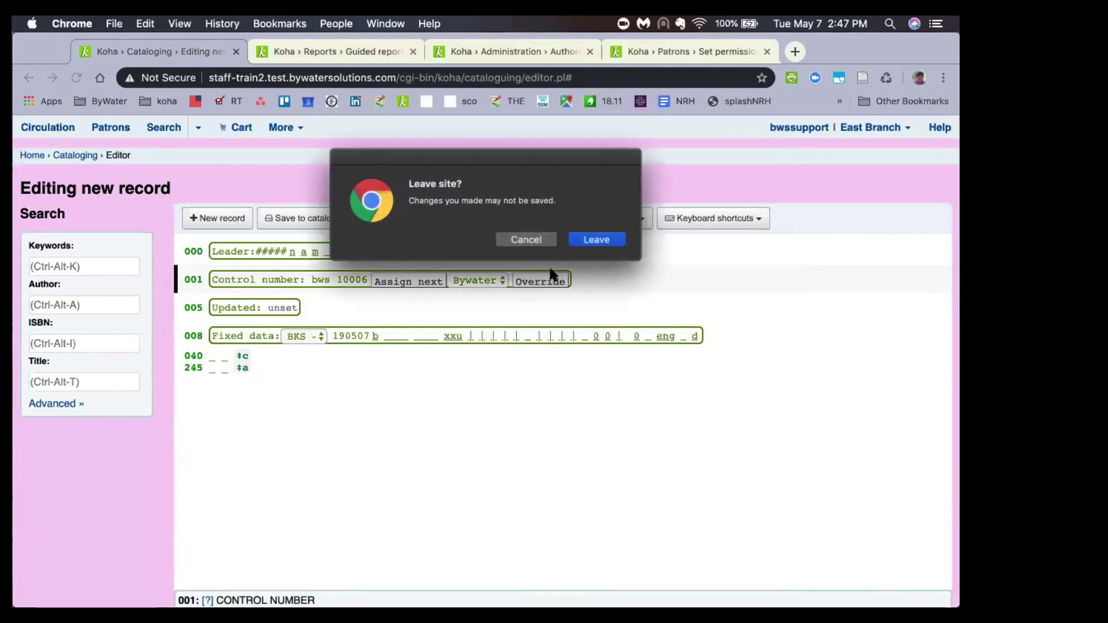
{"action": "left_click", "coordinate": [602, 247]}
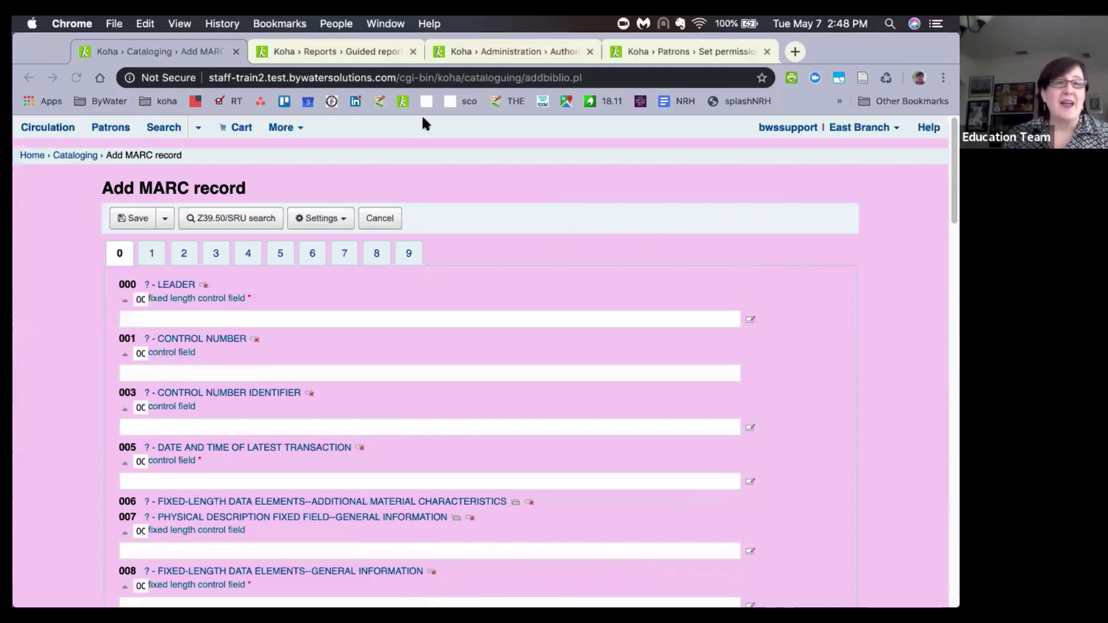
Search system preferences for 'marcfieldfor' to list the 945$a–945$d creator and modifier settings.
{"action": "left_click", "coordinate": [463, 46]}
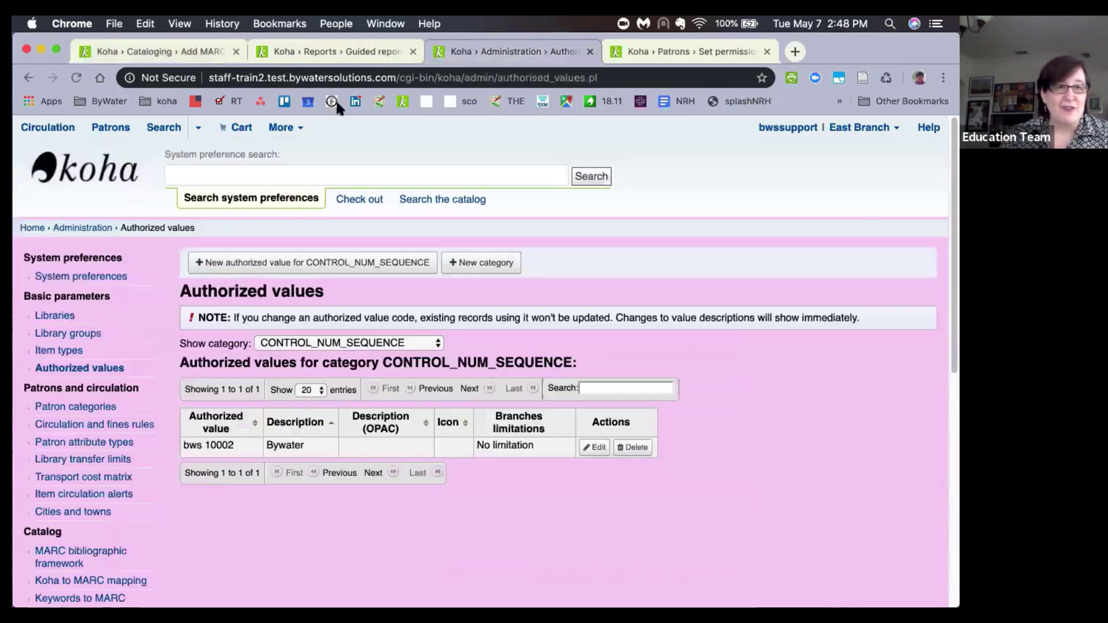
{"action": "left_click", "coordinate": [221, 178]}
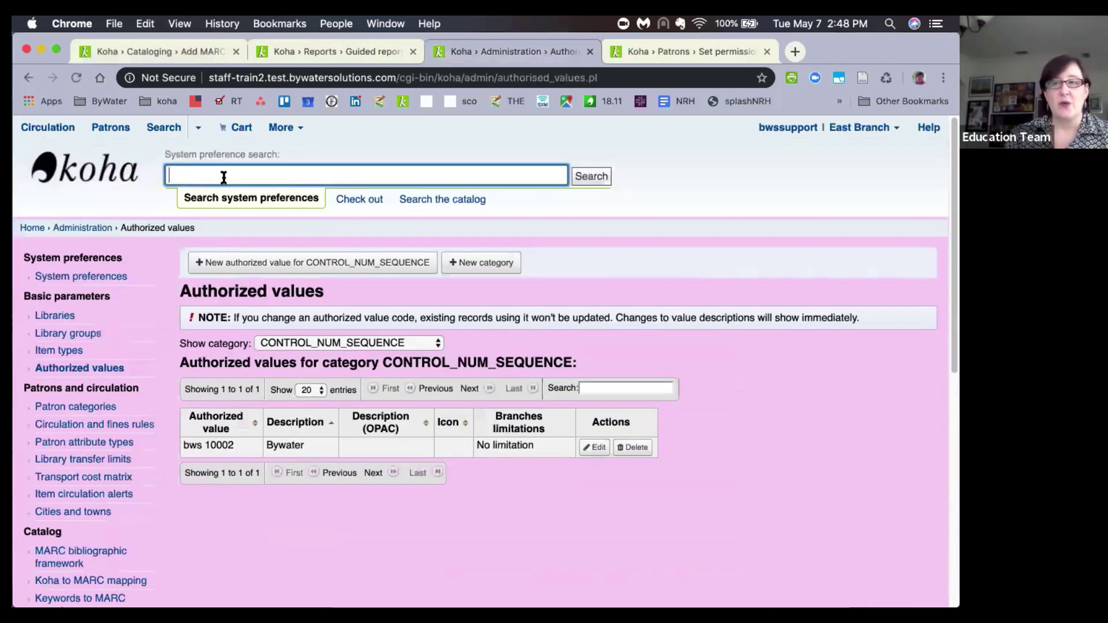
{"action": "type", "text": "ma"}
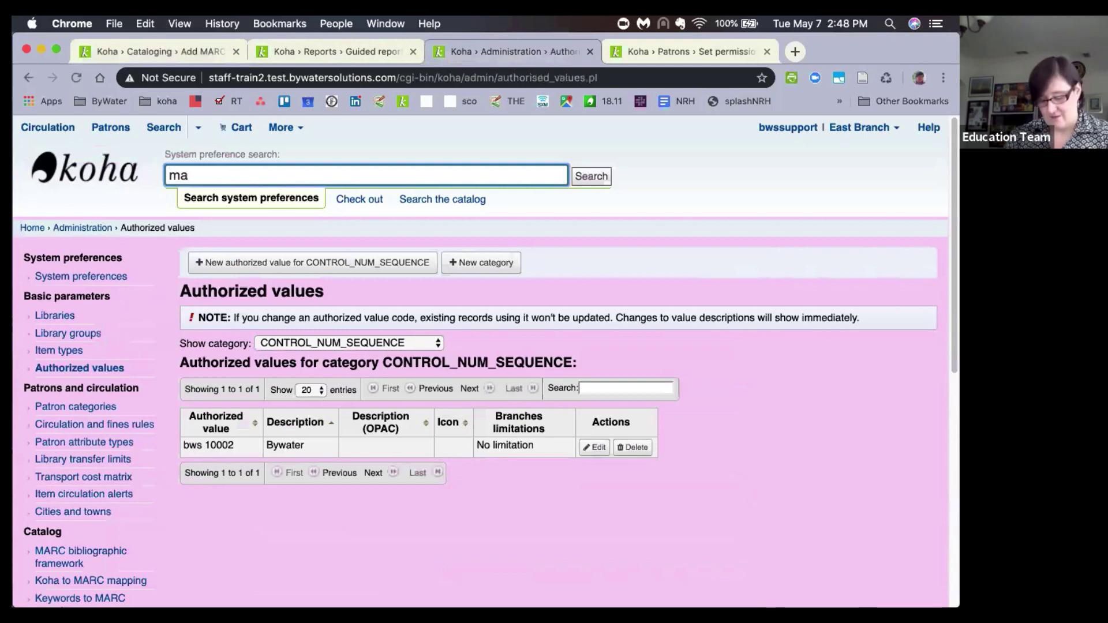
{"action": "type", "text": "rcfield"}
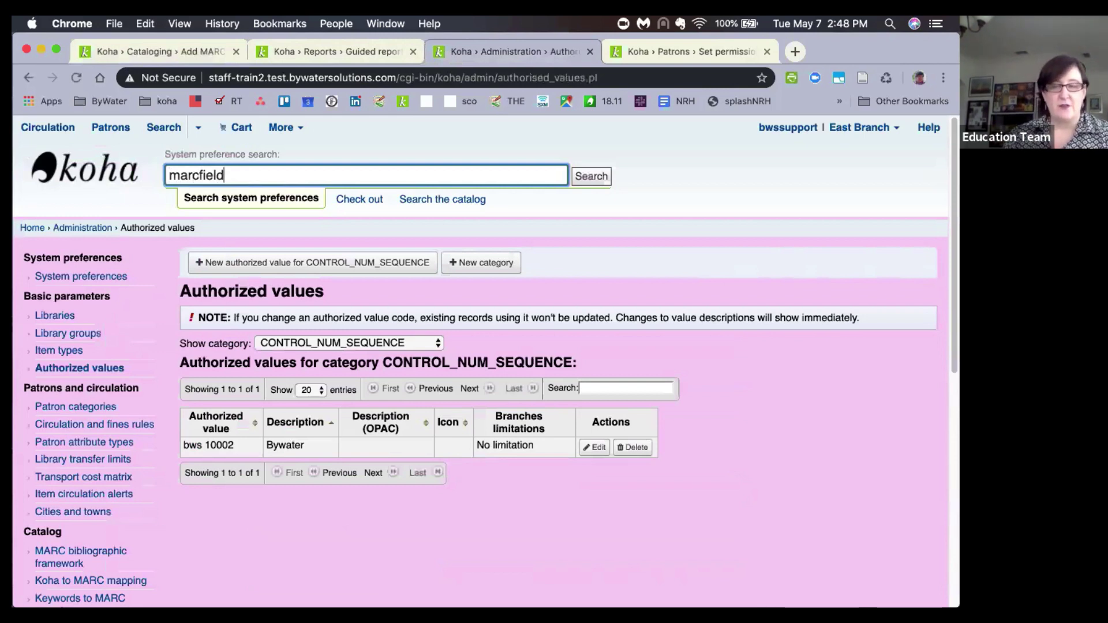
{"action": "type", "text": "for"}
{"action": "key", "text": "Return"}
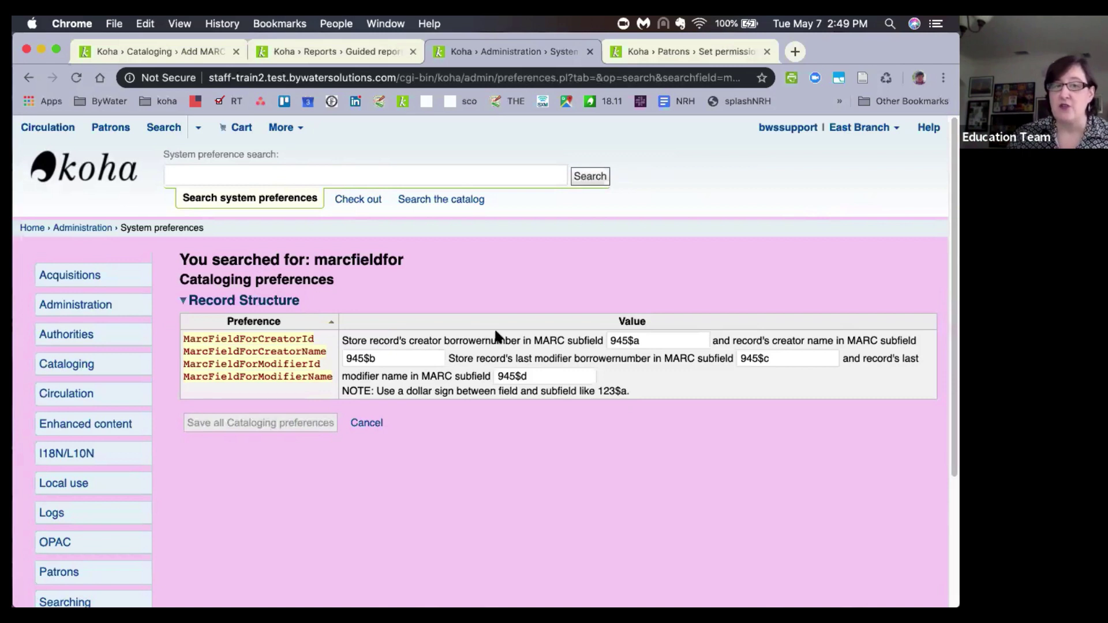
{"action": "left_click_drag", "start_coordinate": [526, 342], "coordinate": [414, 342]}
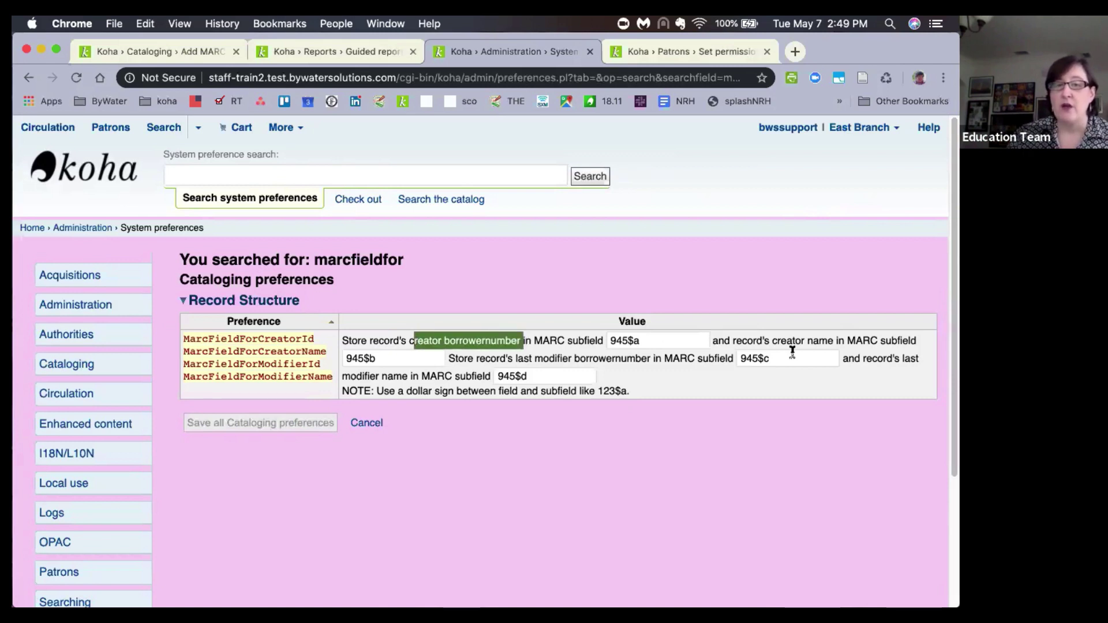
{"action": "left_click_drag", "start_coordinate": [810, 342], "coordinate": [835, 341]}
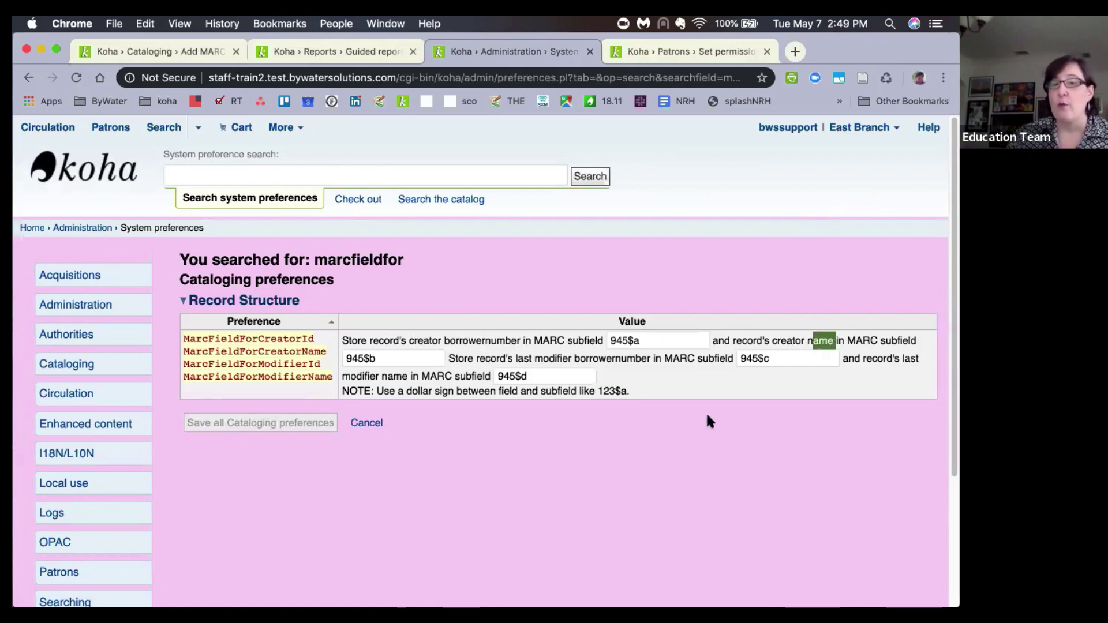
{"action": "left_click", "coordinate": [678, 395]}
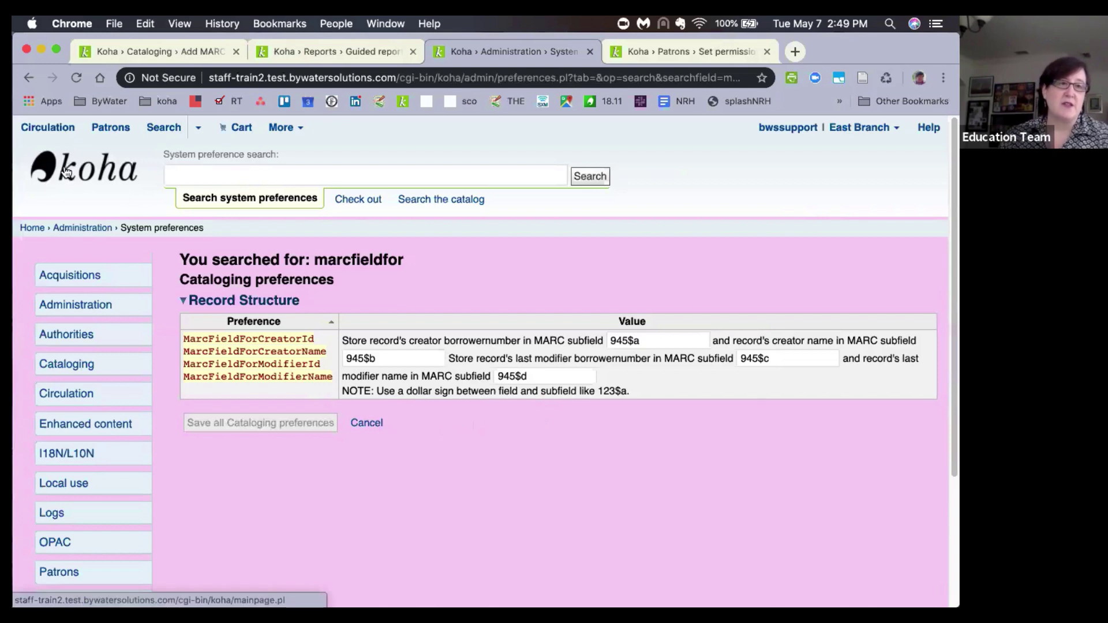
{"action": "left_click", "coordinate": [289, 128]}
Start a new bibliographic record in the Default framework from Cataloging.
{"action": "left_click", "coordinate": [303, 168]}
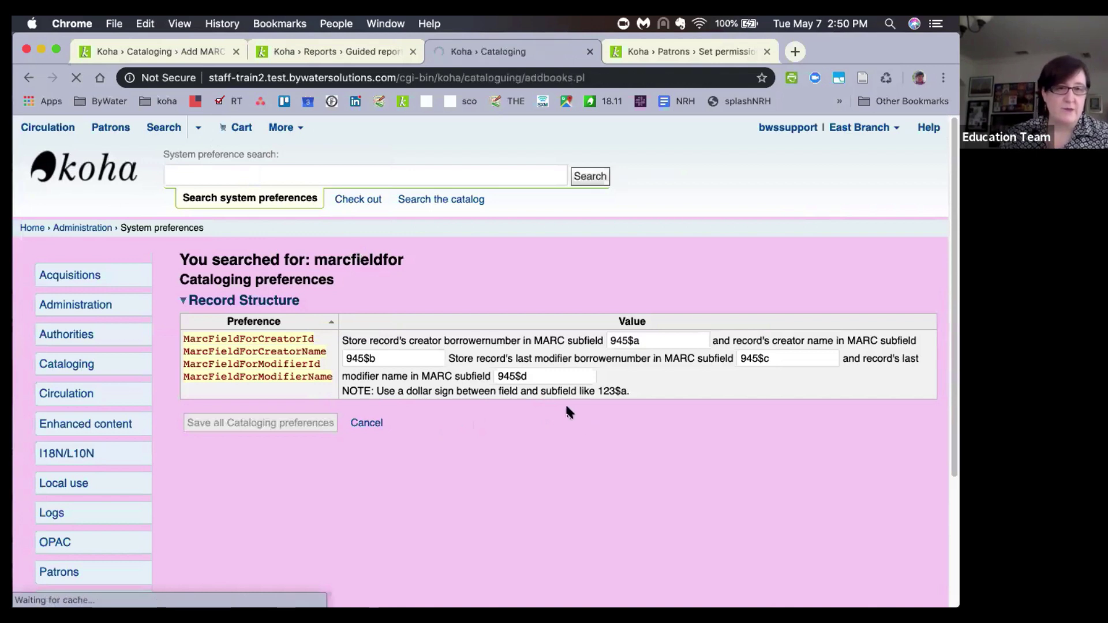
{"action": "left_click", "coordinate": [345, 264]}
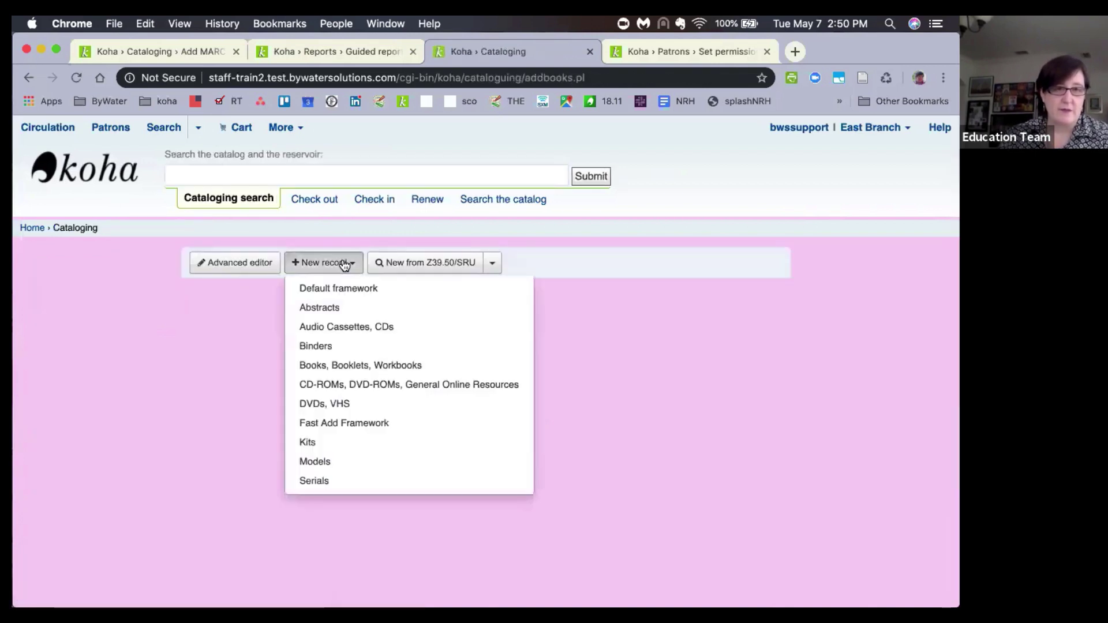
{"action": "left_click", "coordinate": [351, 288]}
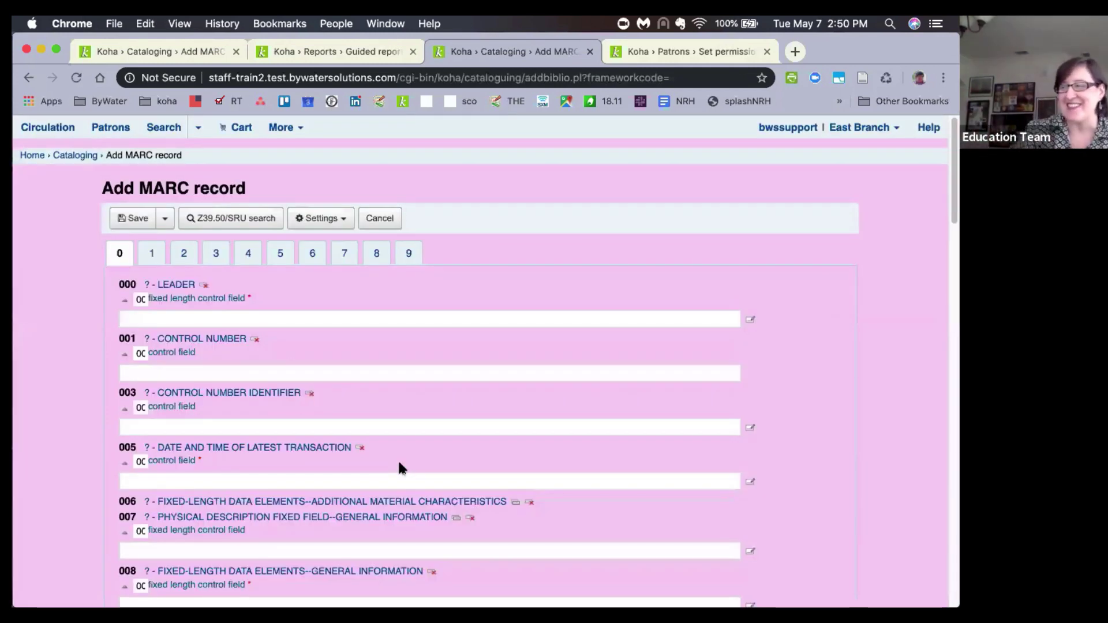
Auto-fill the leader, 003, 005 and 008 control fields with default values.
{"action": "left_click", "coordinate": [225, 318]}
{"action": "left_click", "coordinate": [209, 373]}
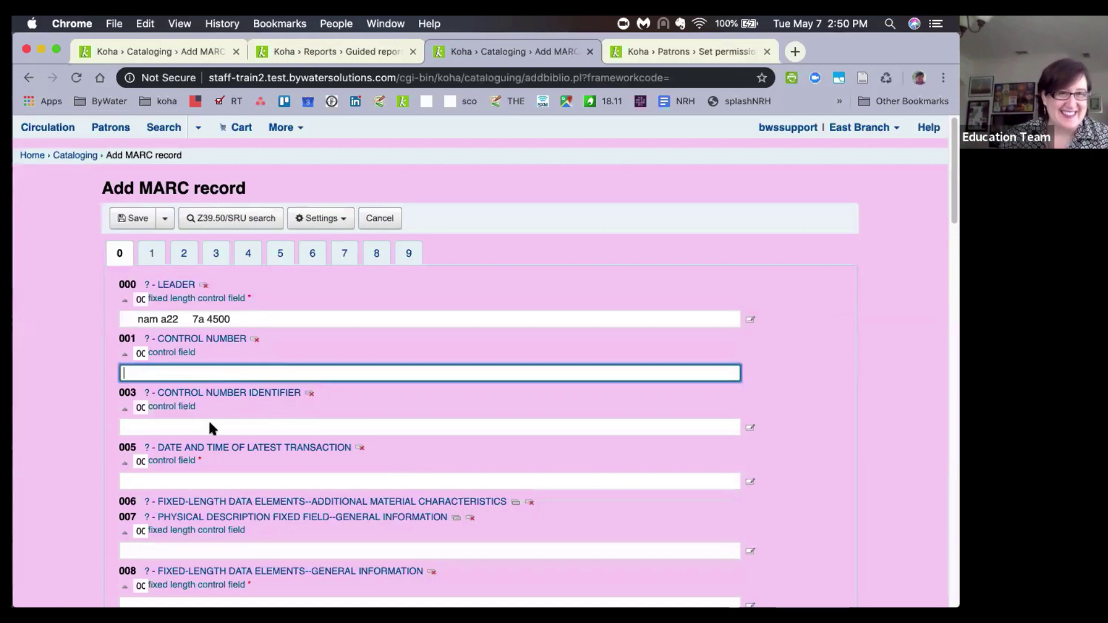
{"action": "left_click", "coordinate": [206, 423]}
{"action": "scroll", "coordinate": [199, 404], "scroll_direction": "down", "scroll_amount": 3}
{"action": "left_click", "coordinate": [197, 392]}
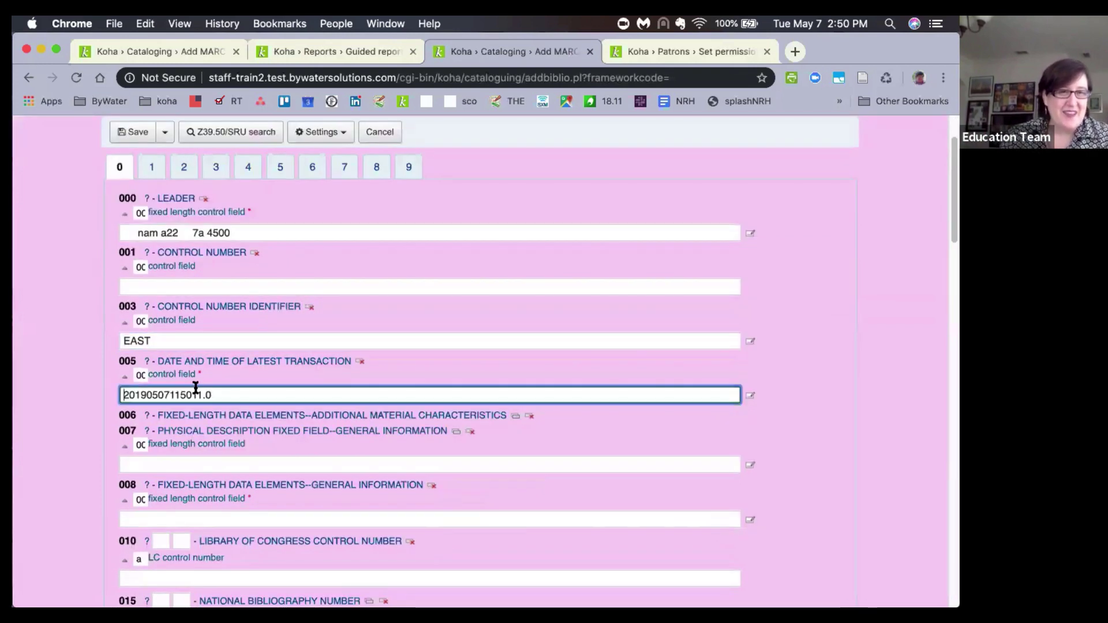
{"action": "scroll", "coordinate": [182, 488], "scroll_direction": "down", "scroll_amount": 1}
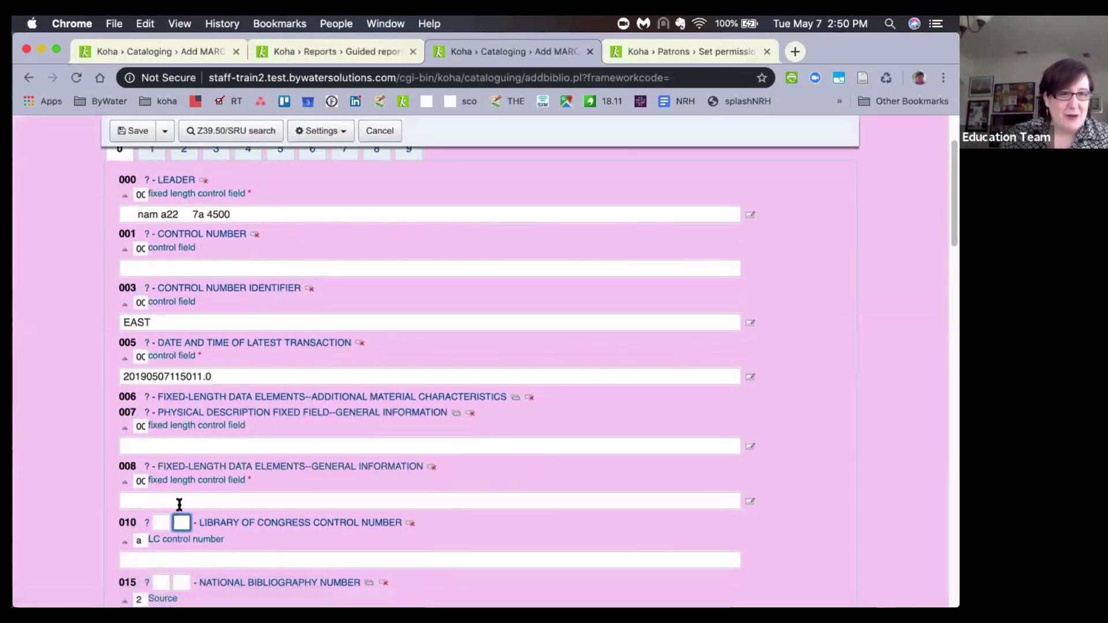
{"action": "left_click", "coordinate": [178, 502]}
{"action": "scroll", "coordinate": [179, 503], "scroll_direction": "down", "scroll_amount": 10}
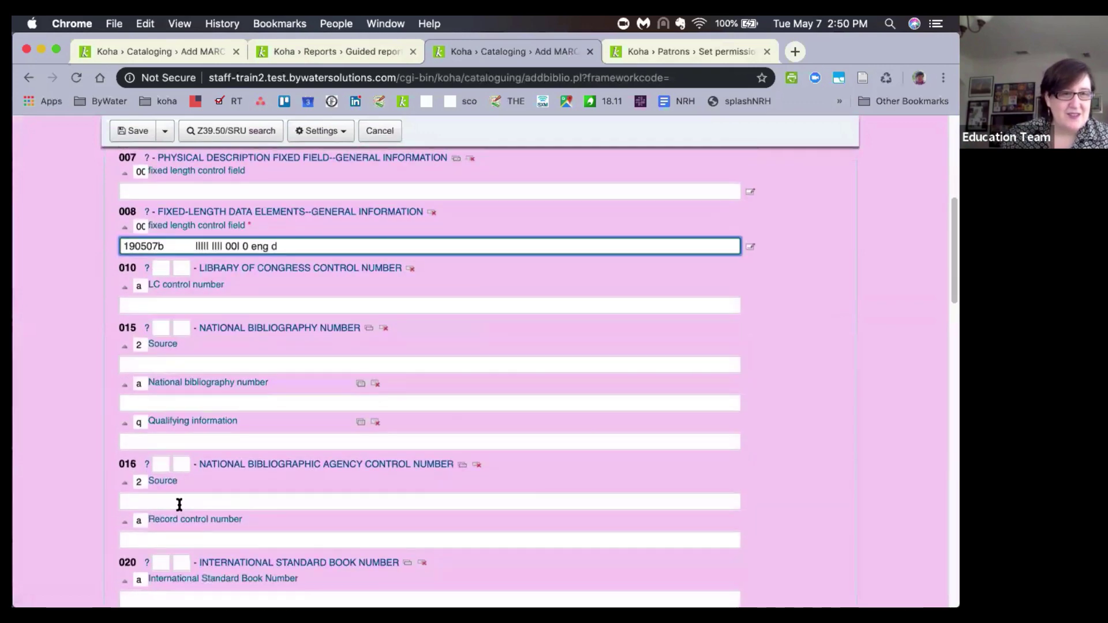
{"action": "scroll", "coordinate": [180, 504], "scroll_direction": "down", "scroll_amount": 7}
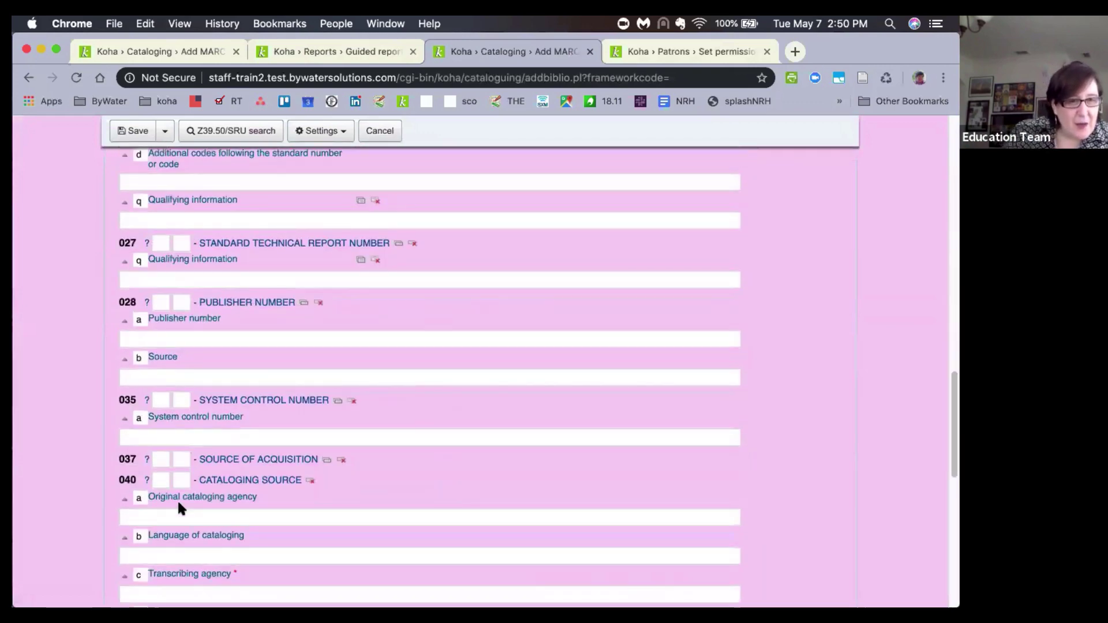
{"action": "scroll", "coordinate": [216, 515], "scroll_direction": "down", "scroll_amount": 2}
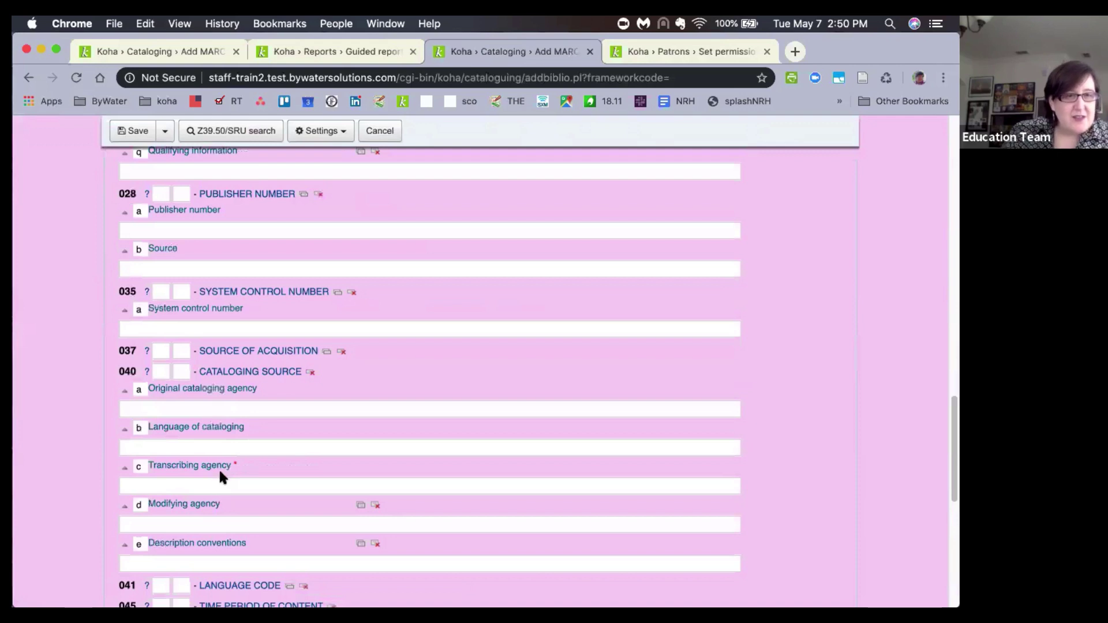
Set the 040 Transcribing agency to bws.
{"action": "left_click", "coordinate": [218, 481]}
{"action": "type", "text": "v"}
{"action": "key", "text": "BackSpace"}
{"action": "type", "text": "bws"}
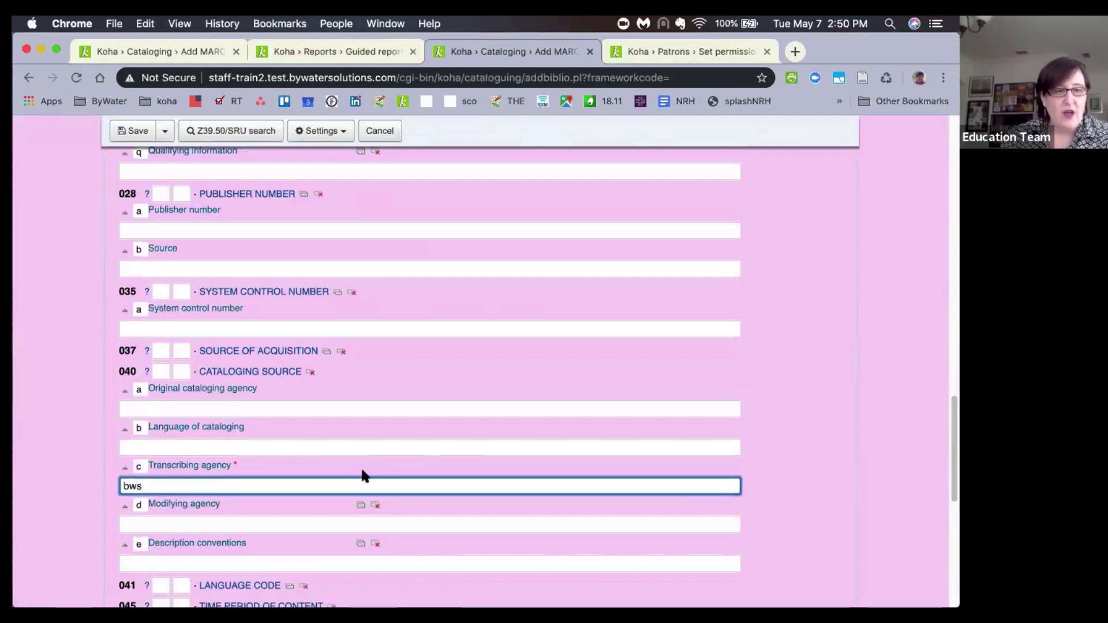
{"action": "left_click", "coordinate": [230, 461]}
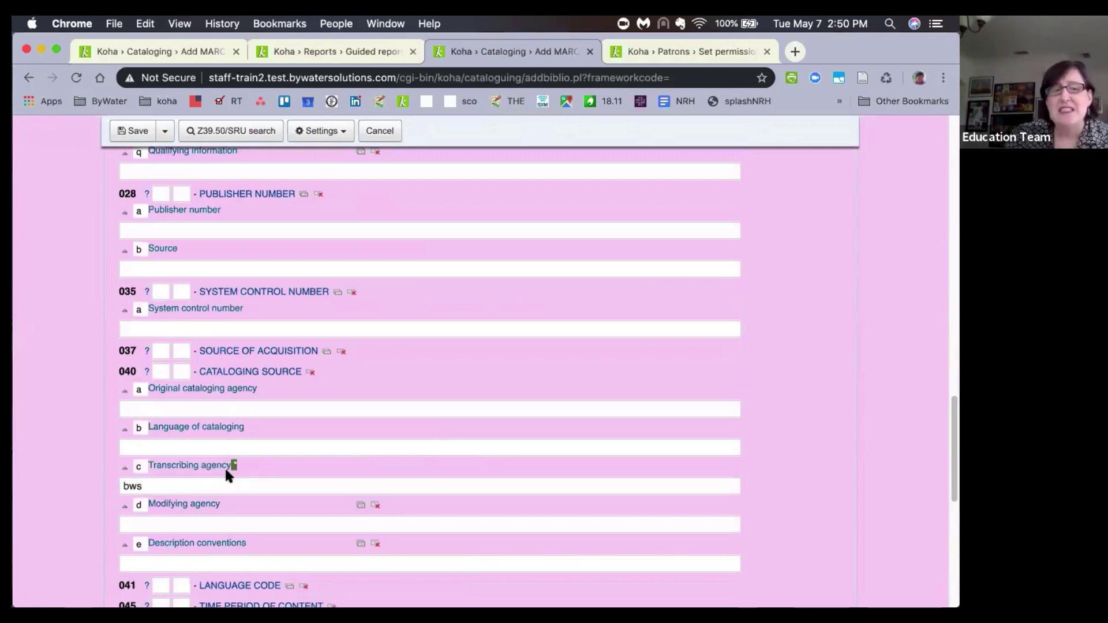
{"action": "left_click", "coordinate": [257, 472]}
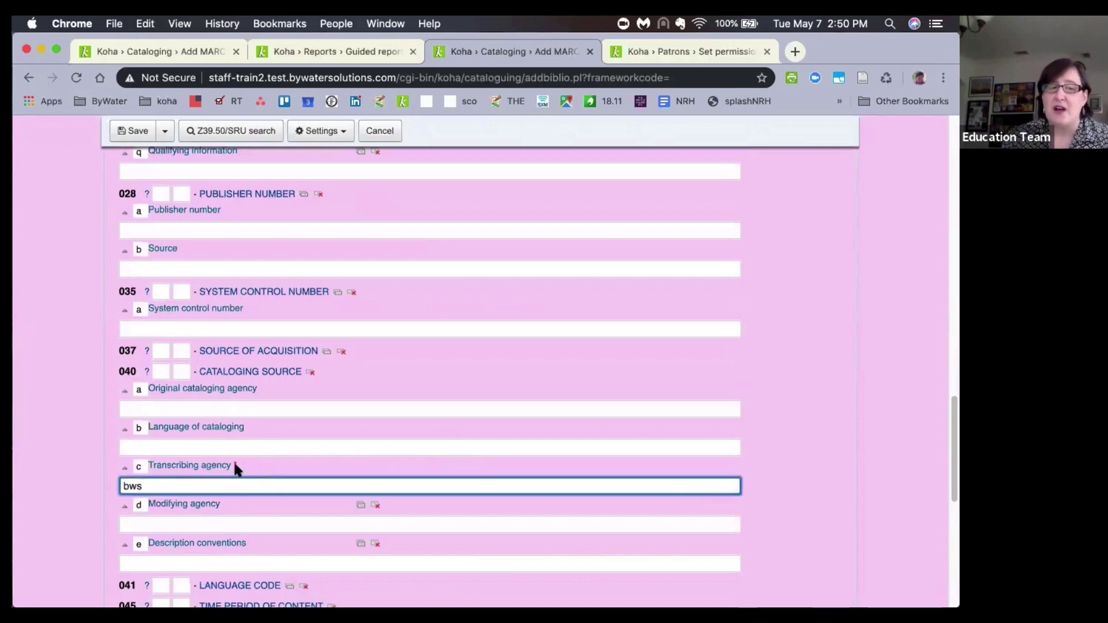
{"action": "left_click_drag", "start_coordinate": [231, 465], "coordinate": [143, 469]}
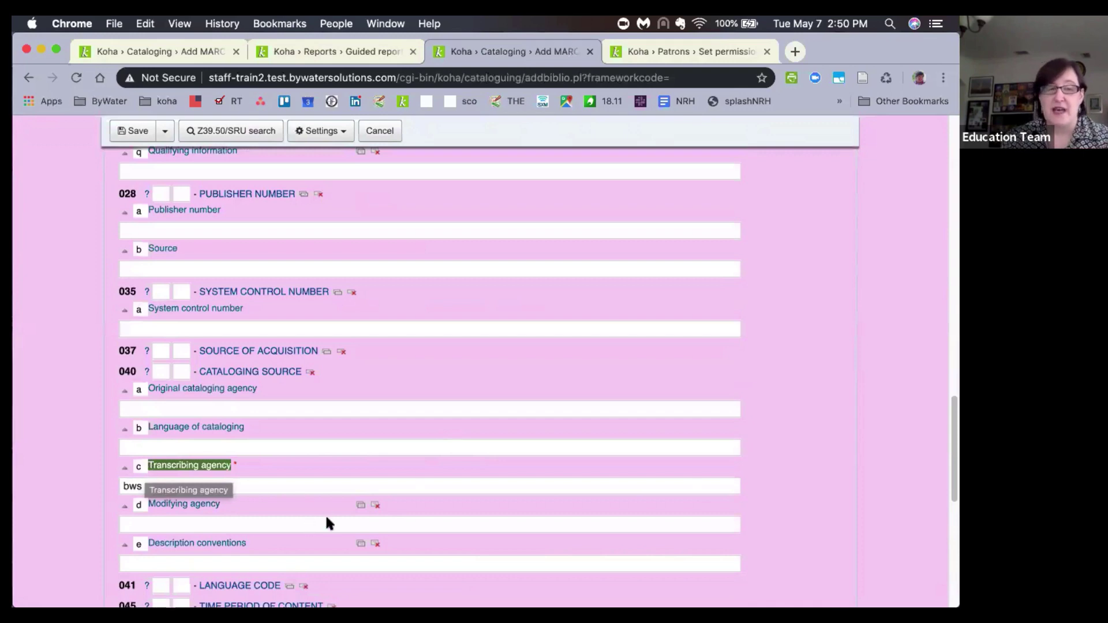
{"action": "left_click", "coordinate": [290, 491]}
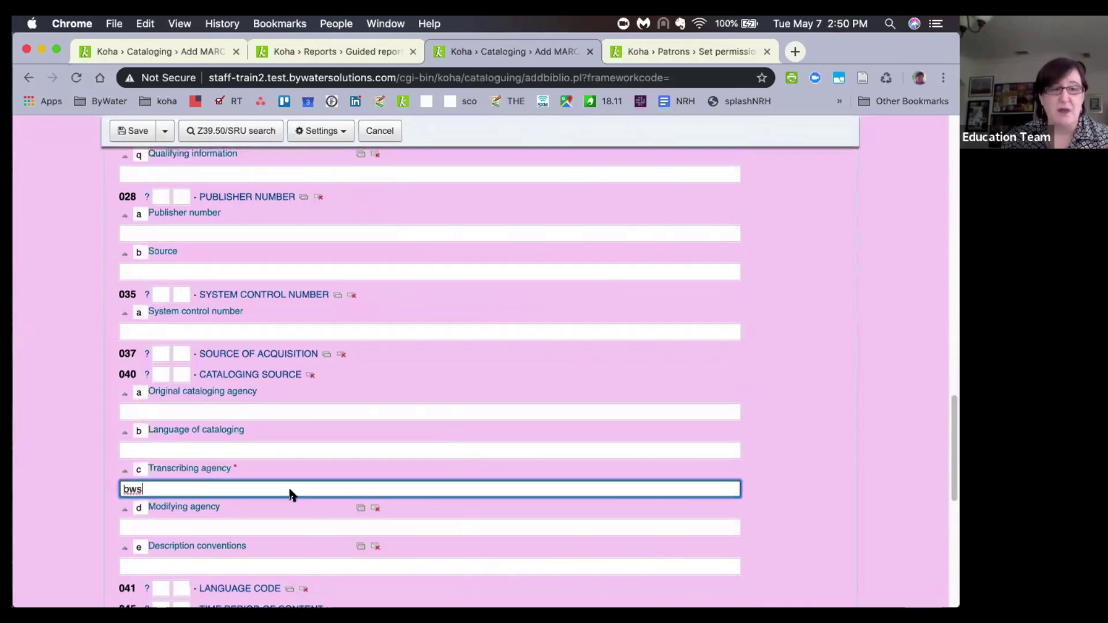
{"action": "scroll", "coordinate": [291, 492], "scroll_direction": "down", "scroll_amount": 5}
{"action": "scroll", "coordinate": [290, 491], "scroll_direction": "up", "scroll_amount": 15}
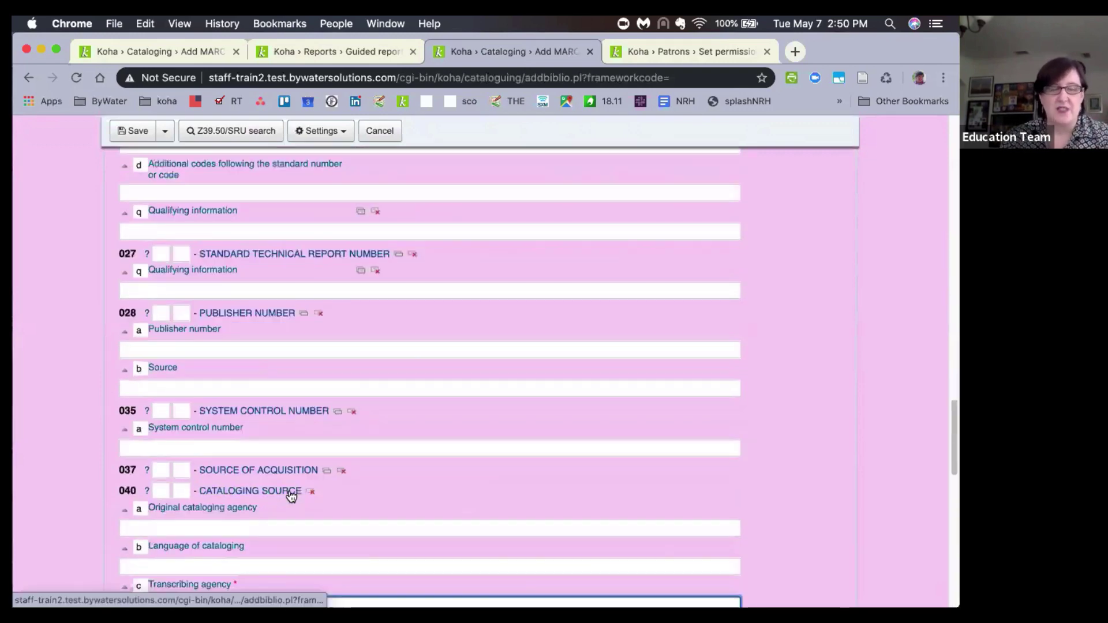
{"action": "scroll", "coordinate": [290, 490], "scroll_direction": "up", "scroll_amount": 10}
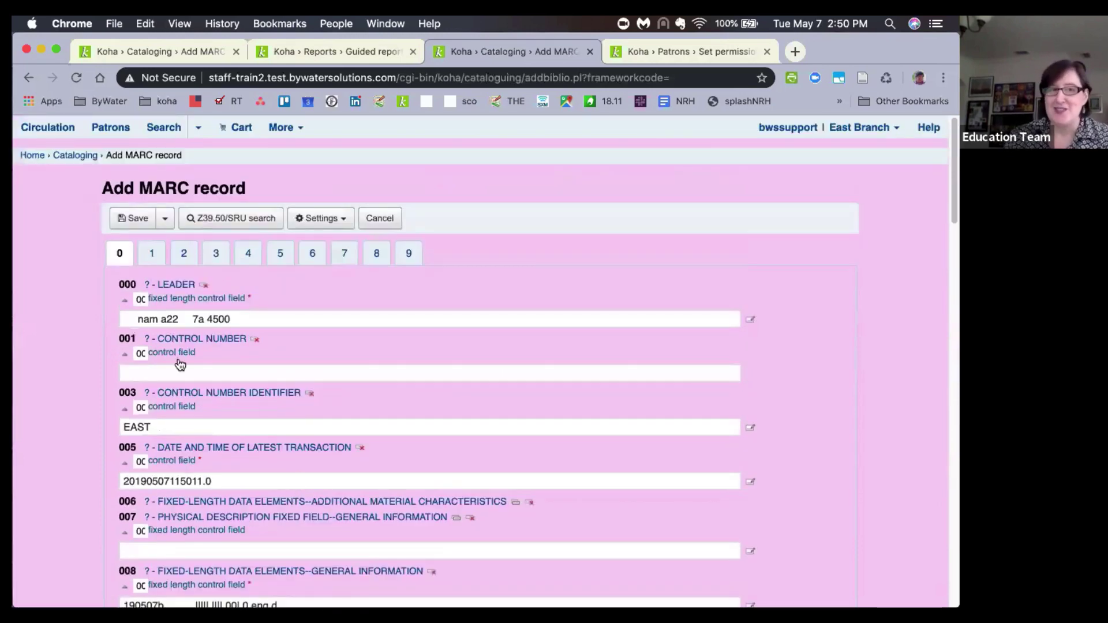
Enter the 245 title as "Donna's Book".
{"action": "left_click", "coordinate": [186, 254]}
{"action": "left_click", "coordinate": [182, 407]}
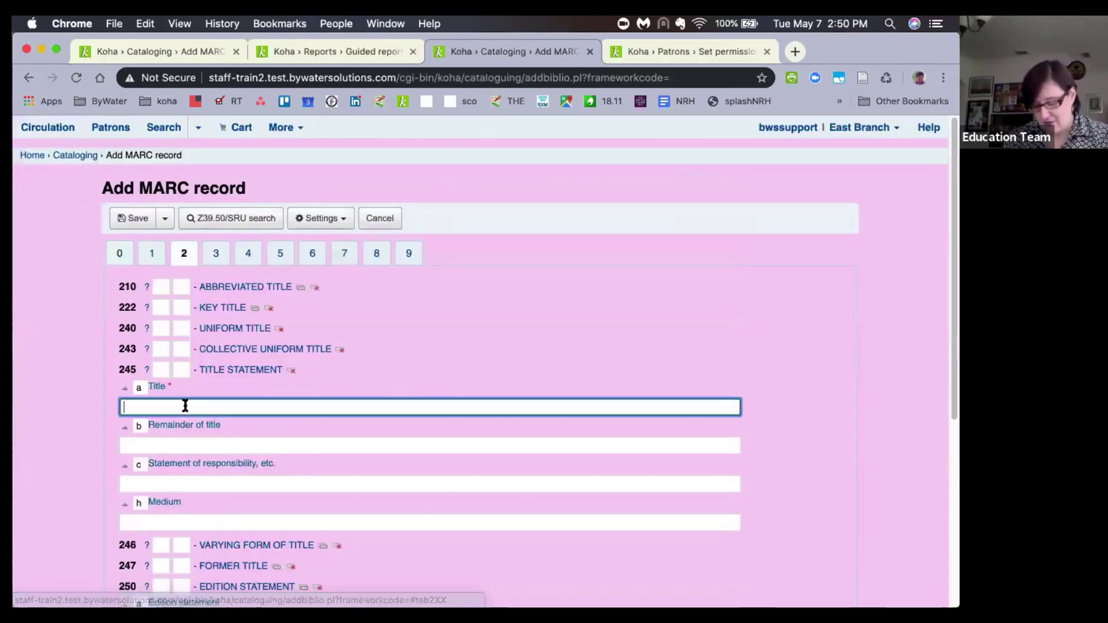
{"action": "type", "text": "Donn a'"}
{"action": "key", "text": "BackSpace"}
{"action": "key", "text": "BackSpace"}
{"action": "key", "text": "BackSpace"}
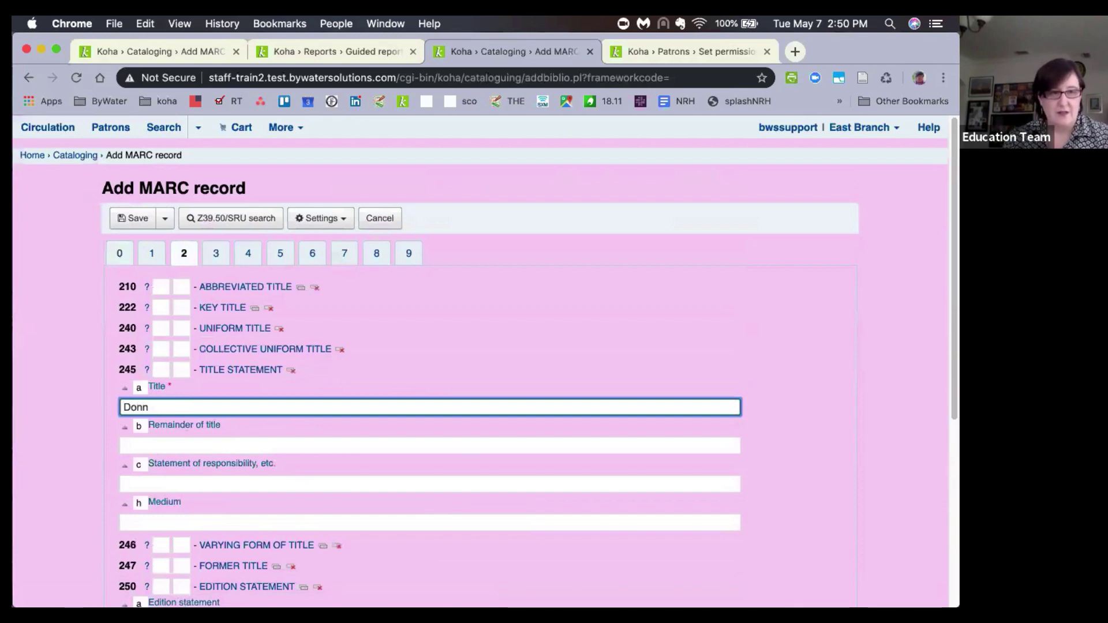
{"action": "type", "text": "a's Booo"}
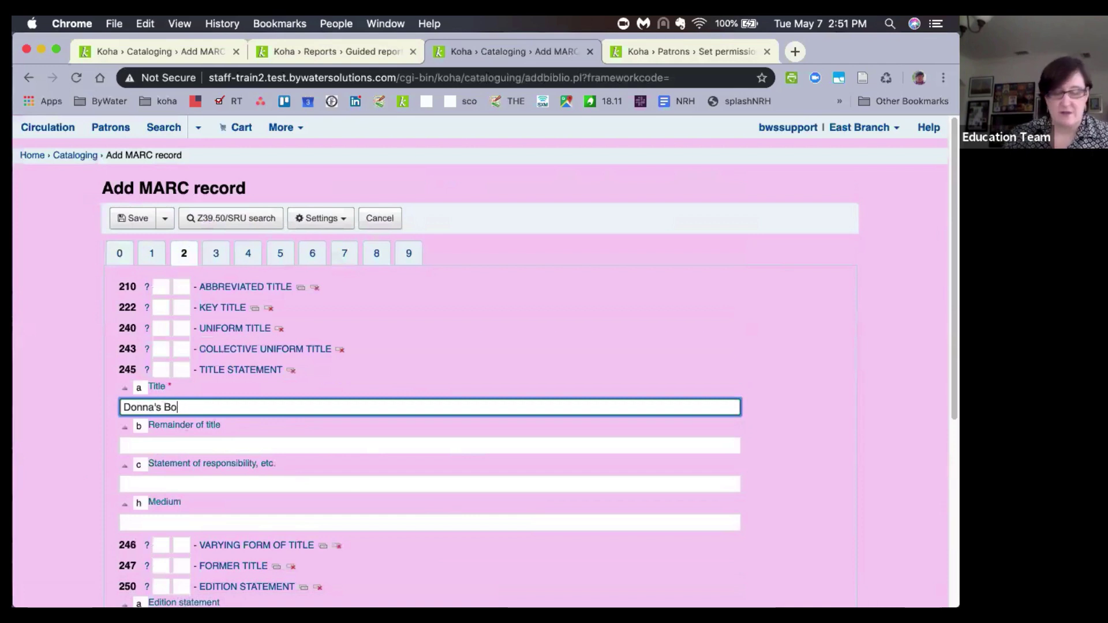
{"action": "key", "text": "BackSpace"}
{"action": "type", "text": "k"}
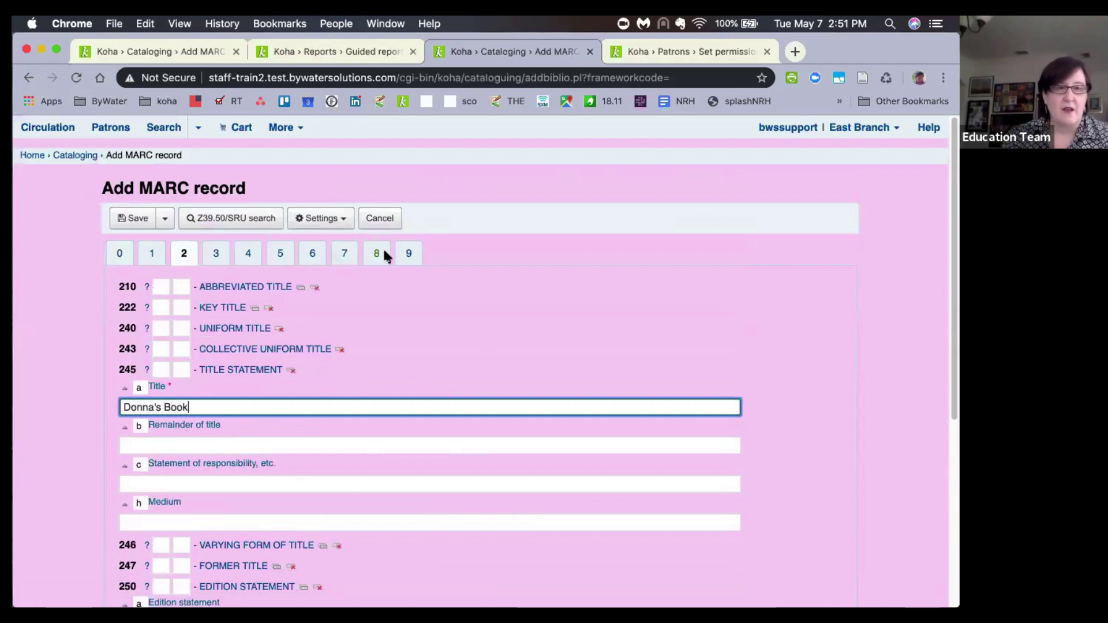
Set the 942$c Koha item type to Book and save the record.
{"action": "left_click", "coordinate": [410, 251]}
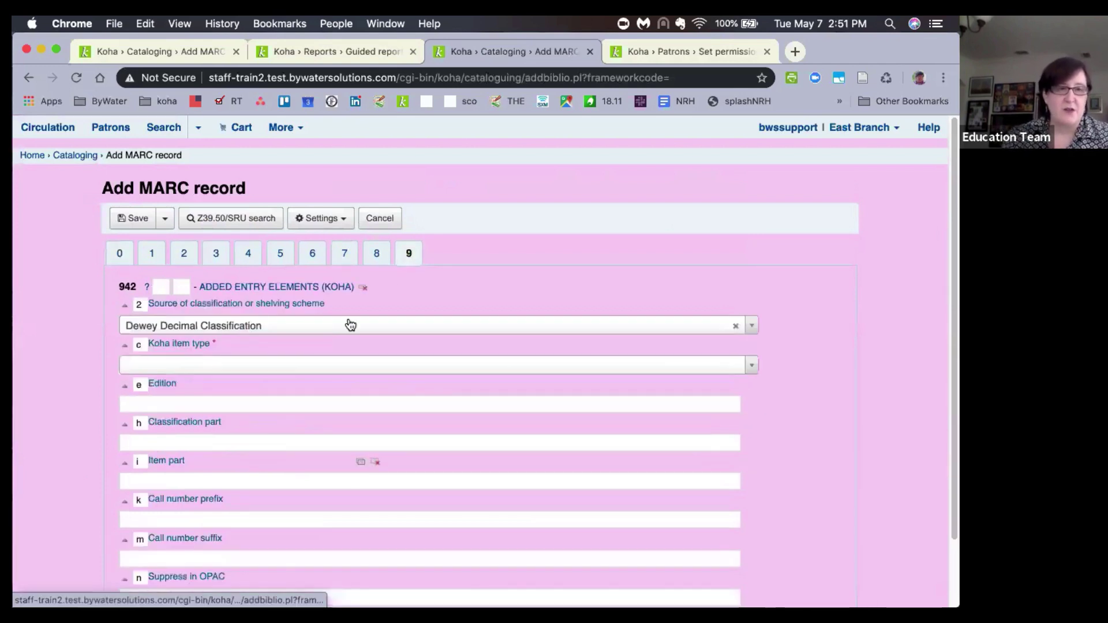
{"action": "left_click", "coordinate": [257, 364]}
{"action": "left_click", "coordinate": [258, 427]}
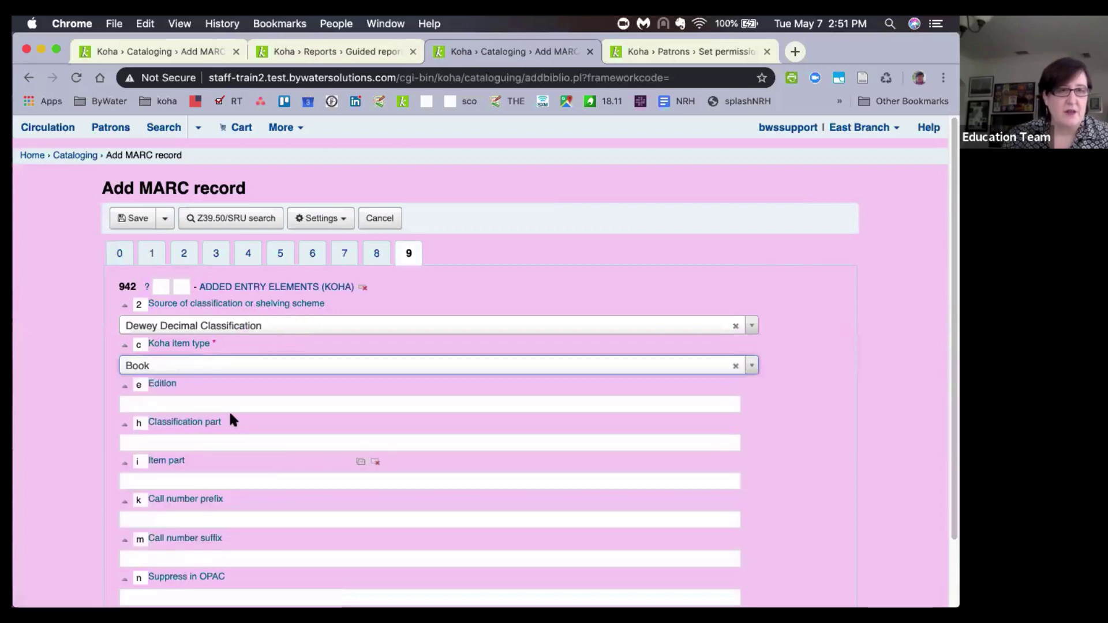
{"action": "left_click", "coordinate": [126, 219]}
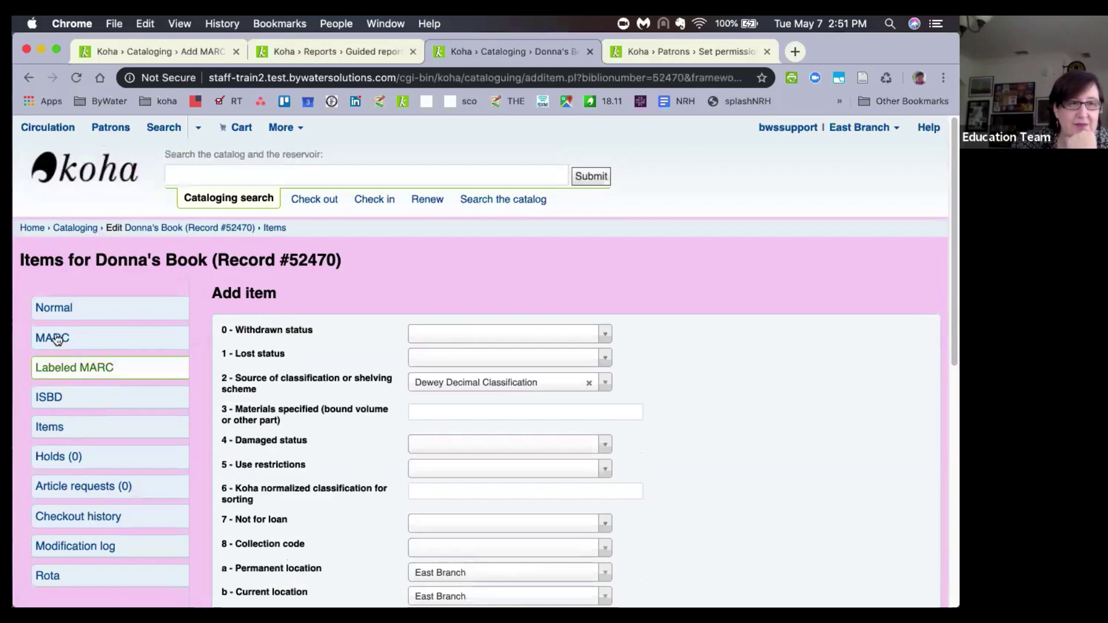
Show record 52470's MARC view on tab 9, pointing out the 945 field.
{"action": "left_click", "coordinate": [51, 338]}
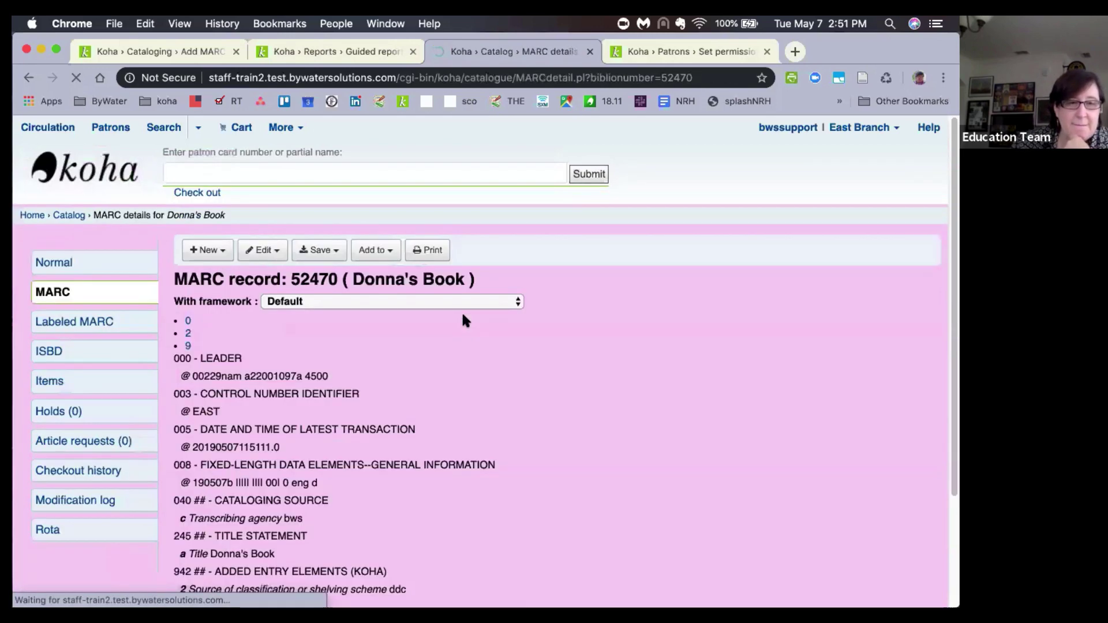
{"action": "left_click", "coordinate": [255, 345]}
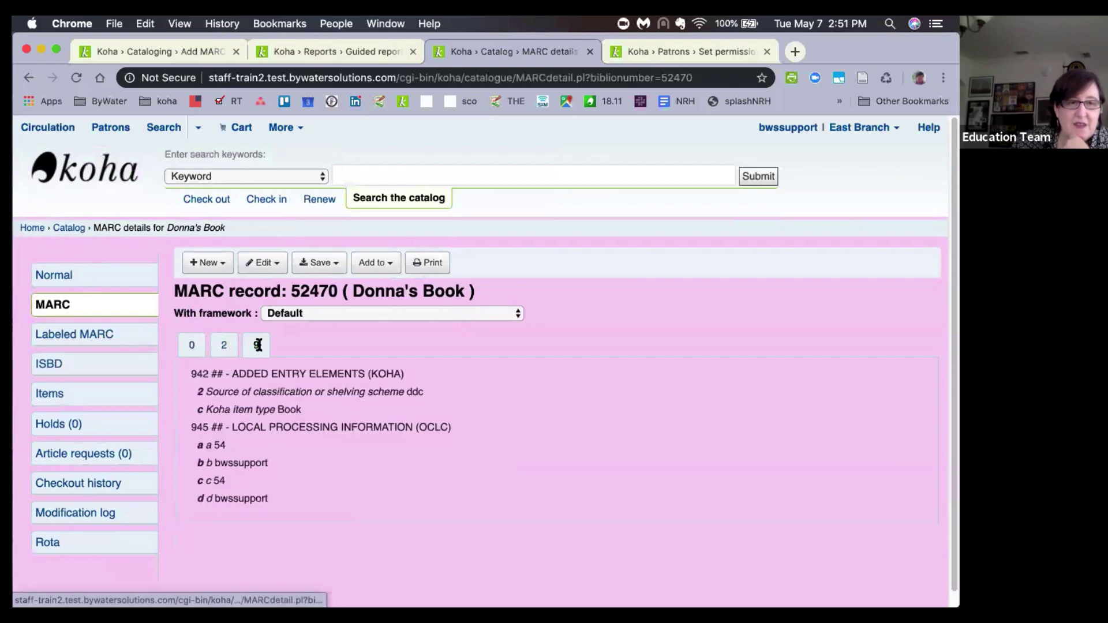
{"action": "left_click_drag", "start_coordinate": [186, 427], "coordinate": [407, 518]}
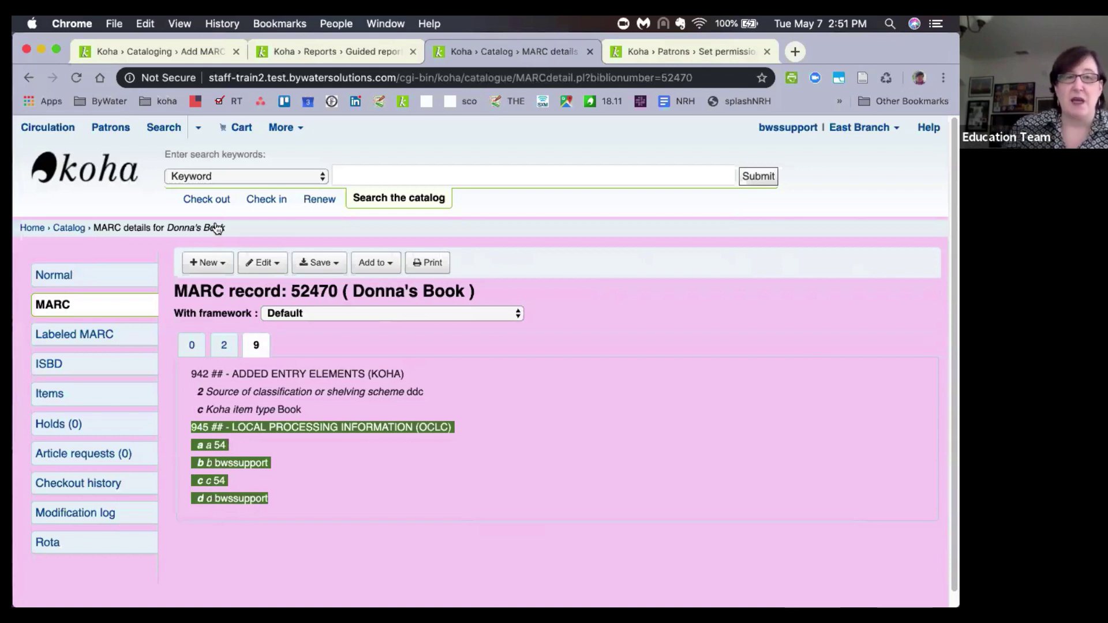
{"action": "left_click", "coordinate": [336, 483]}
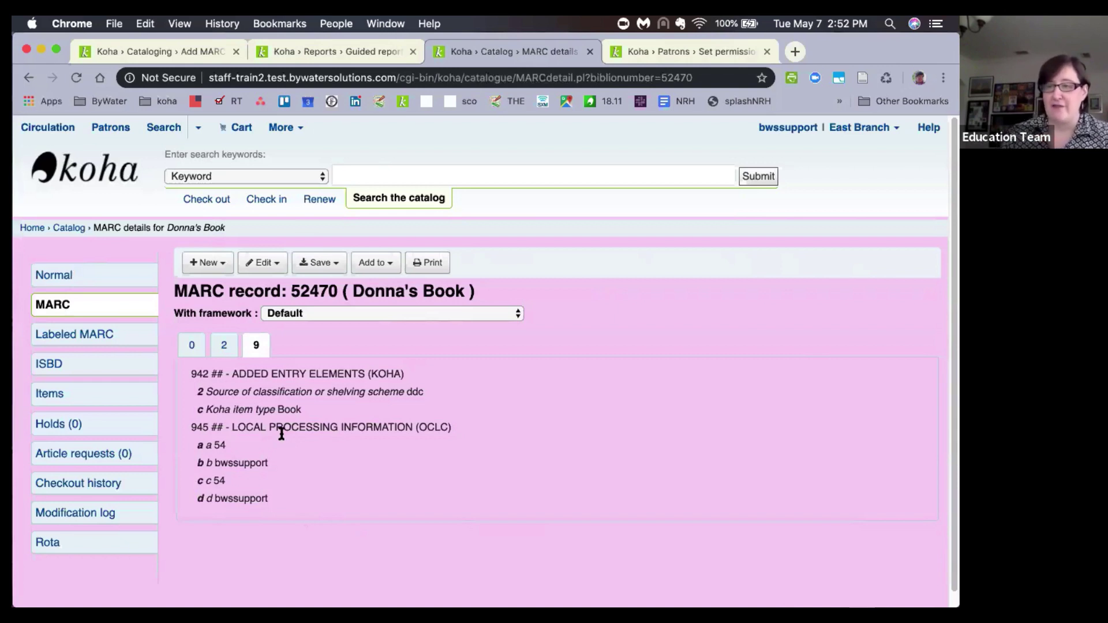
Run saved report 93 'Items with holds' from the last page of saved reports.
{"action": "left_click", "coordinate": [353, 55]}
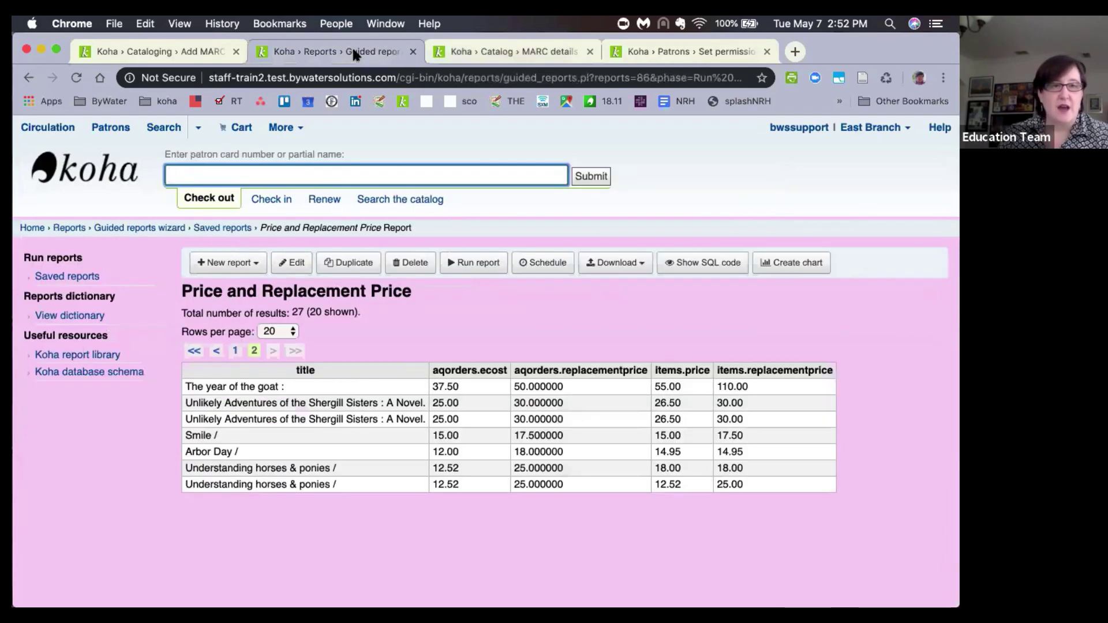
{"action": "left_click", "coordinate": [64, 276]}
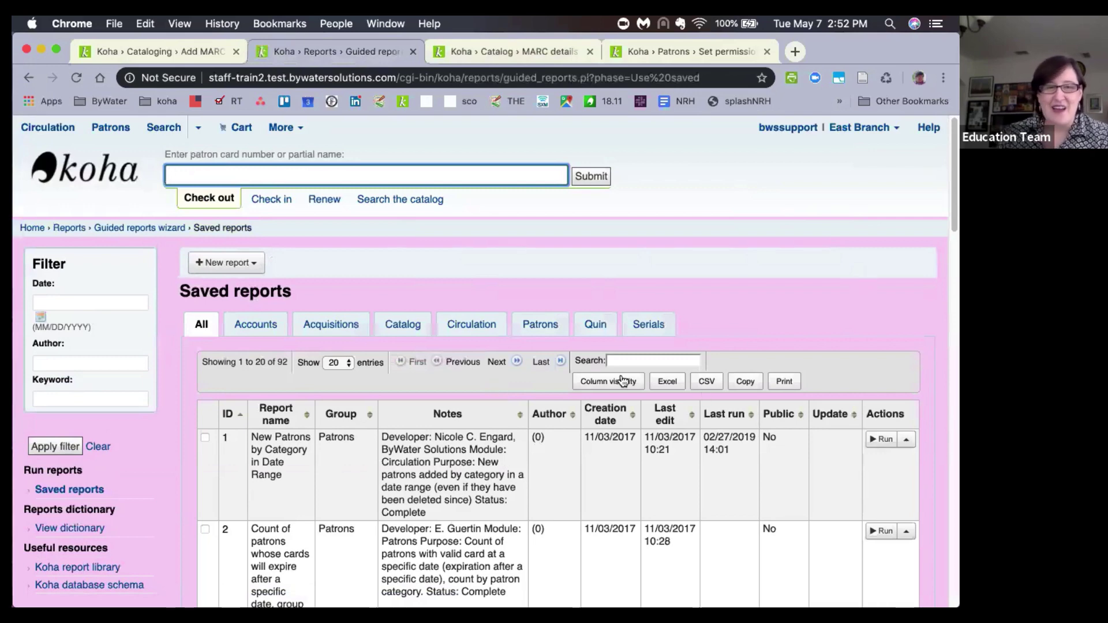
{"action": "left_click", "coordinate": [538, 361]}
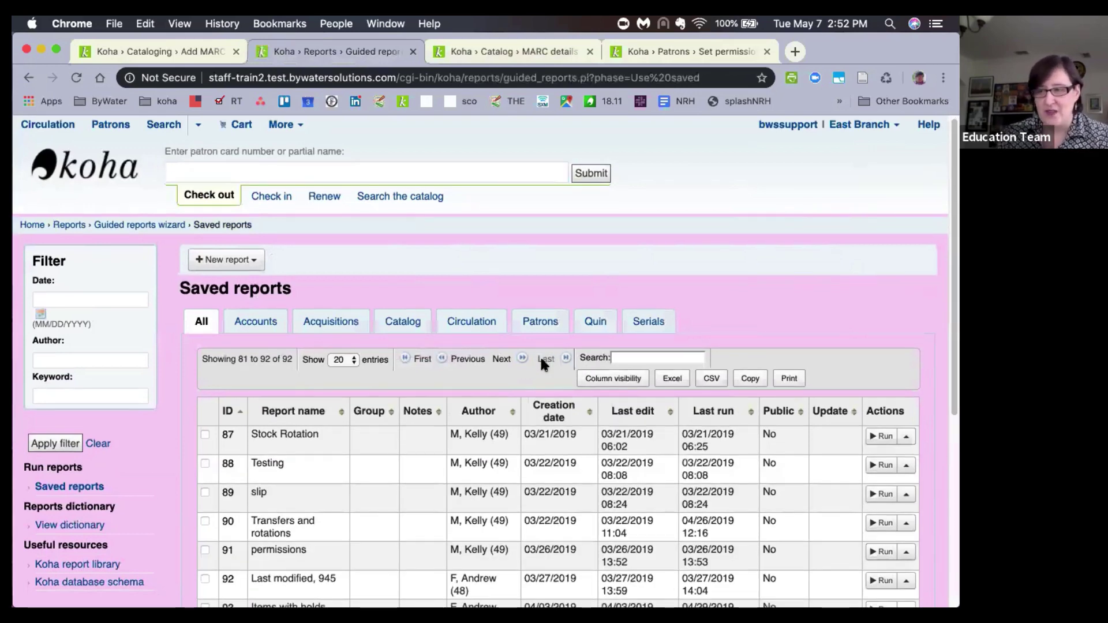
{"action": "scroll", "coordinate": [540, 360], "scroll_direction": "down", "scroll_amount": 5}
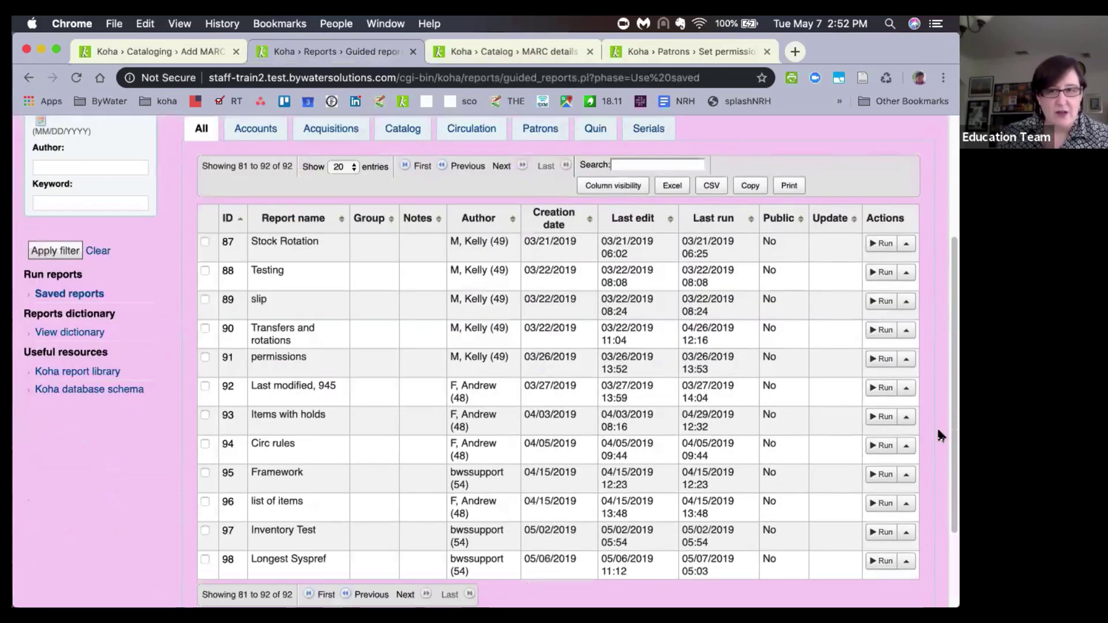
{"action": "left_click", "coordinate": [880, 420]}
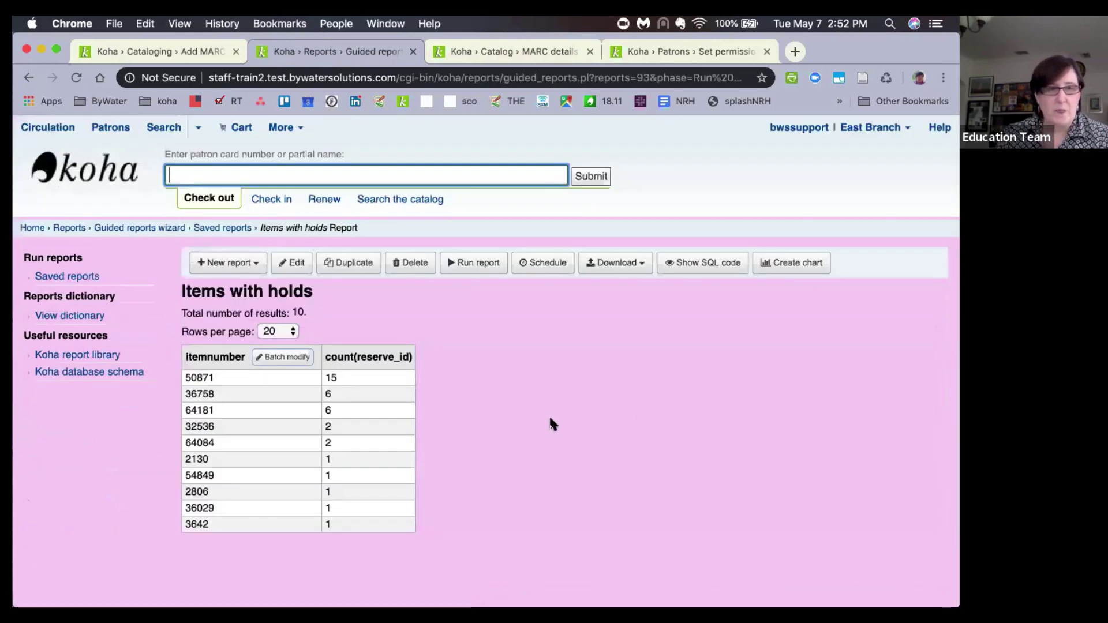
Send the report's items to batch modification and review the list, including Dog and Anne of Green Gables.
{"action": "left_click", "coordinate": [288, 359]}
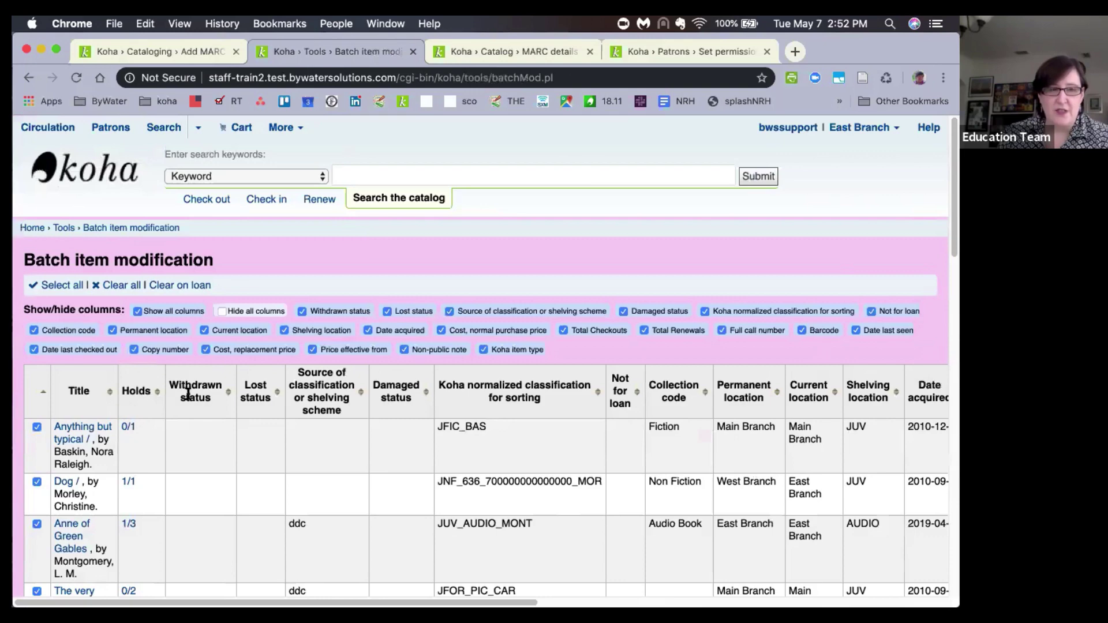
{"action": "scroll", "coordinate": [126, 407], "scroll_direction": "down", "scroll_amount": 1}
{"action": "scroll", "coordinate": [126, 406], "scroll_direction": "down", "scroll_amount": 5}
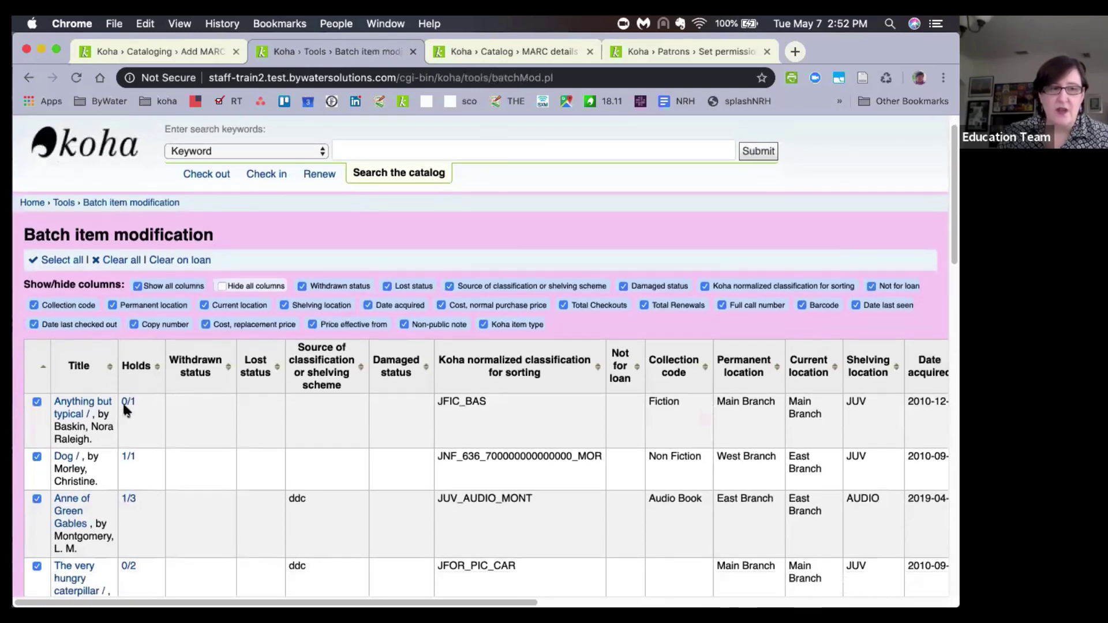
{"action": "scroll", "coordinate": [125, 411], "scroll_direction": "down", "scroll_amount": 1}
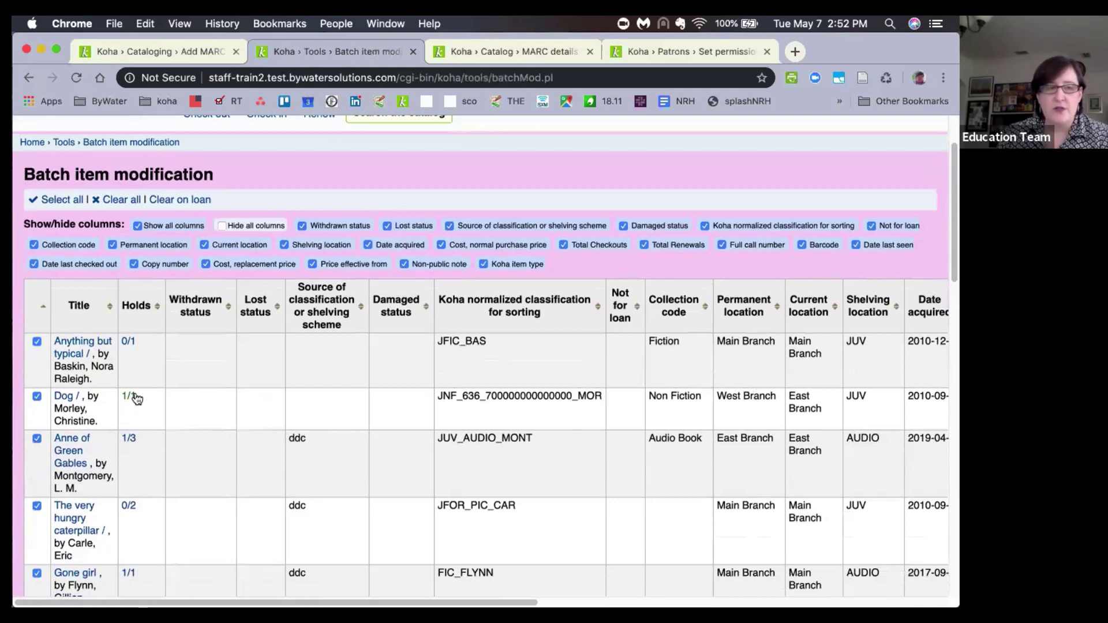
{"action": "mouse_move", "coordinate": [127, 401]}
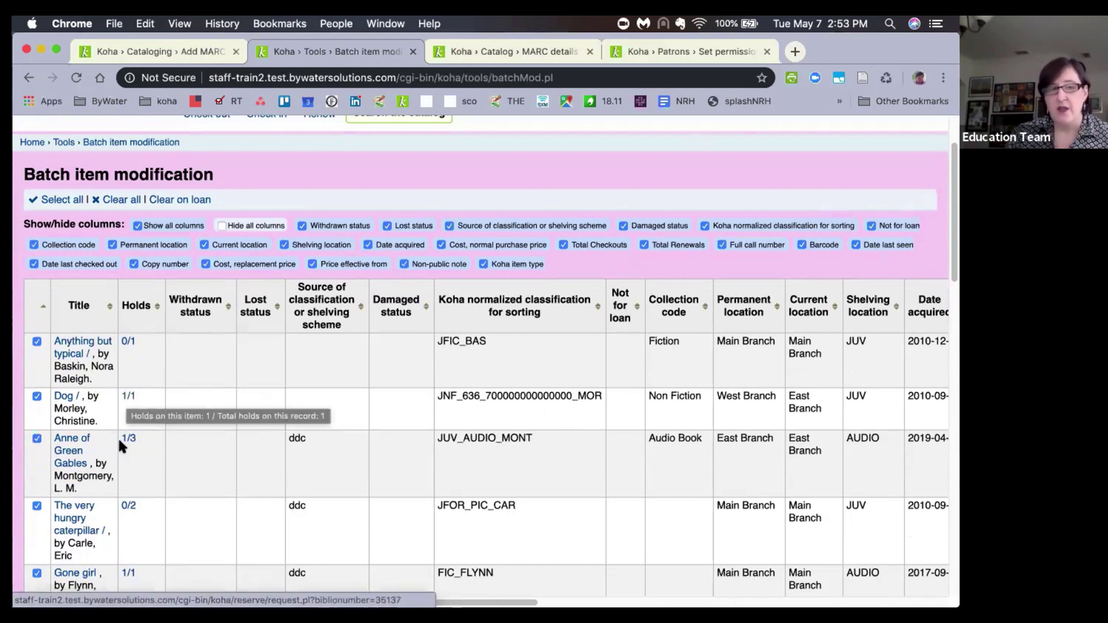
{"action": "mouse_move", "coordinate": [125, 443]}
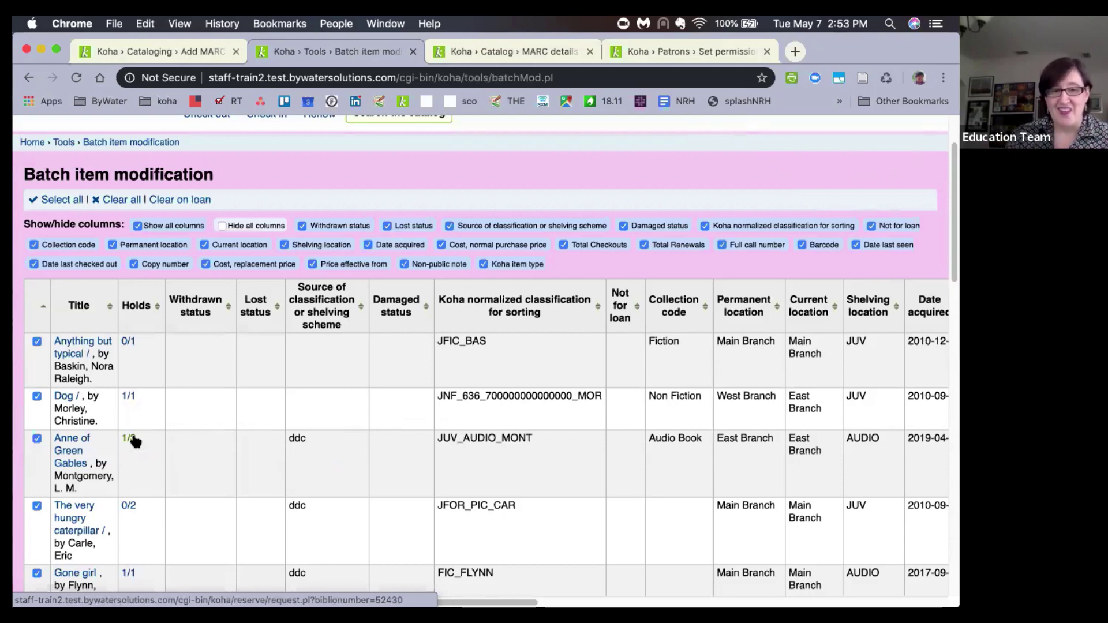
{"action": "scroll", "coordinate": [134, 442], "scroll_direction": "down", "scroll_amount": 3}
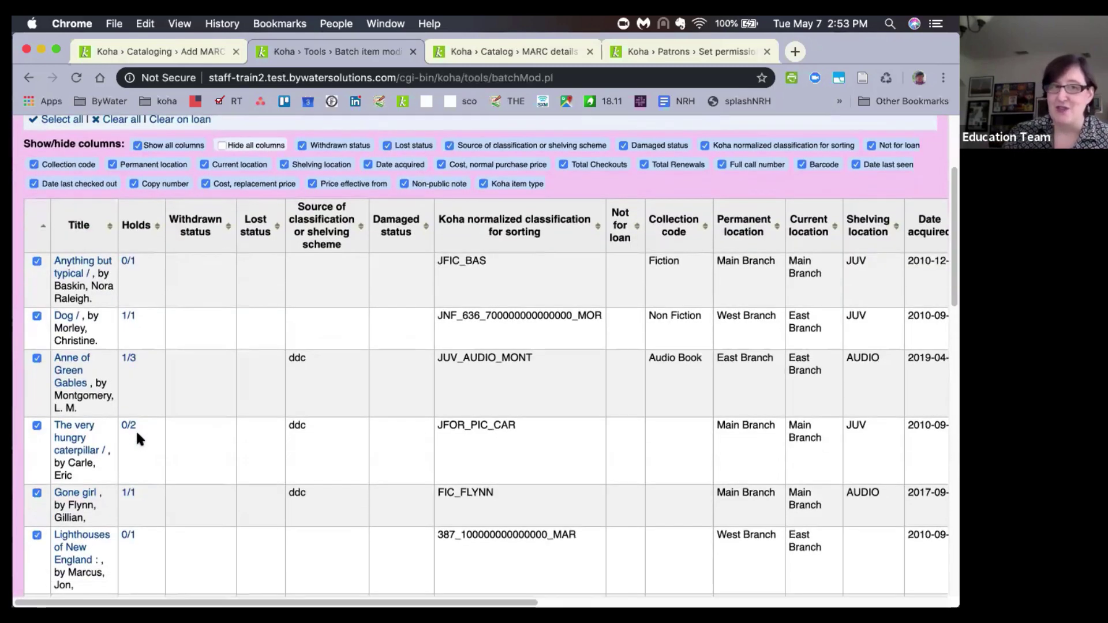
{"action": "scroll", "coordinate": [136, 434], "scroll_direction": "down", "scroll_amount": 1}
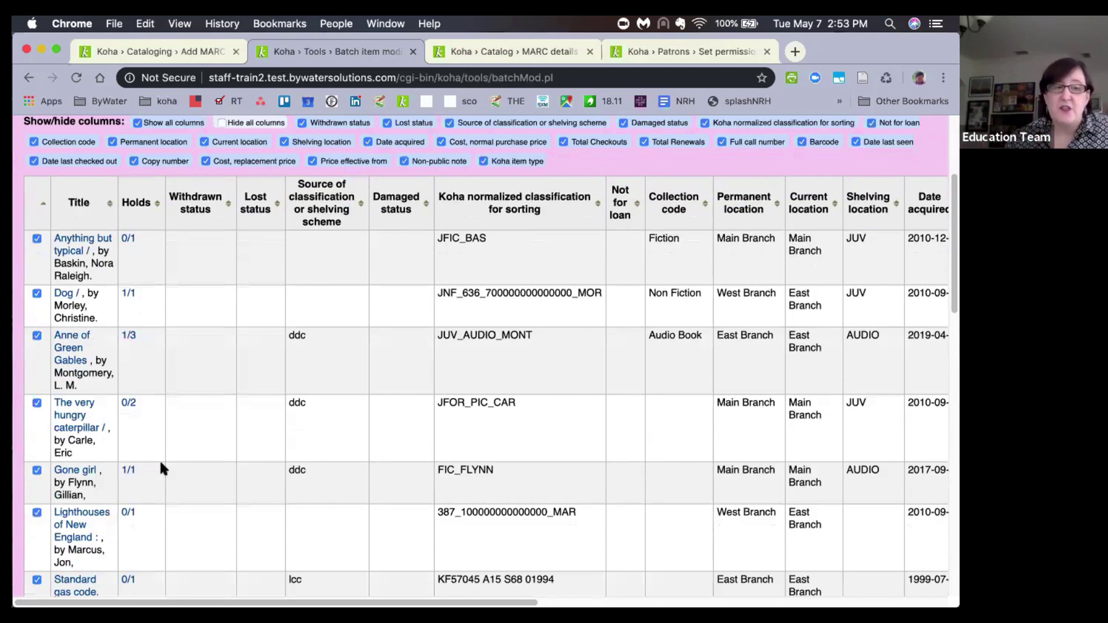
{"action": "scroll", "coordinate": [165, 473], "scroll_direction": "down", "scroll_amount": 5}
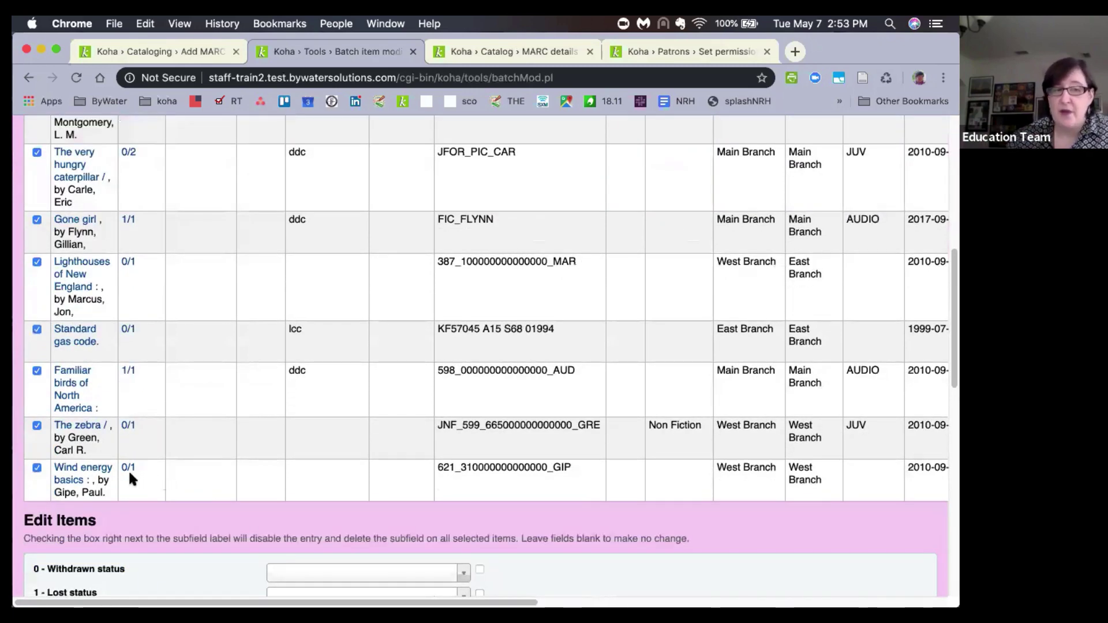
{"action": "scroll", "coordinate": [128, 469], "scroll_direction": "up", "scroll_amount": 5}
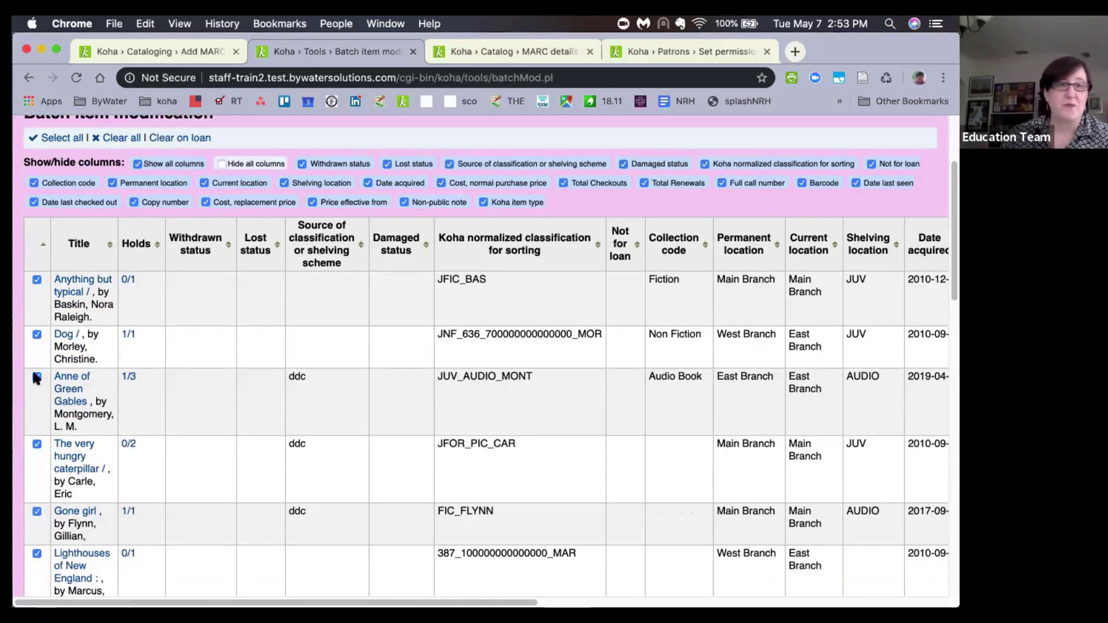
{"action": "scroll", "coordinate": [270, 389], "scroll_direction": "up", "scroll_amount": 3}
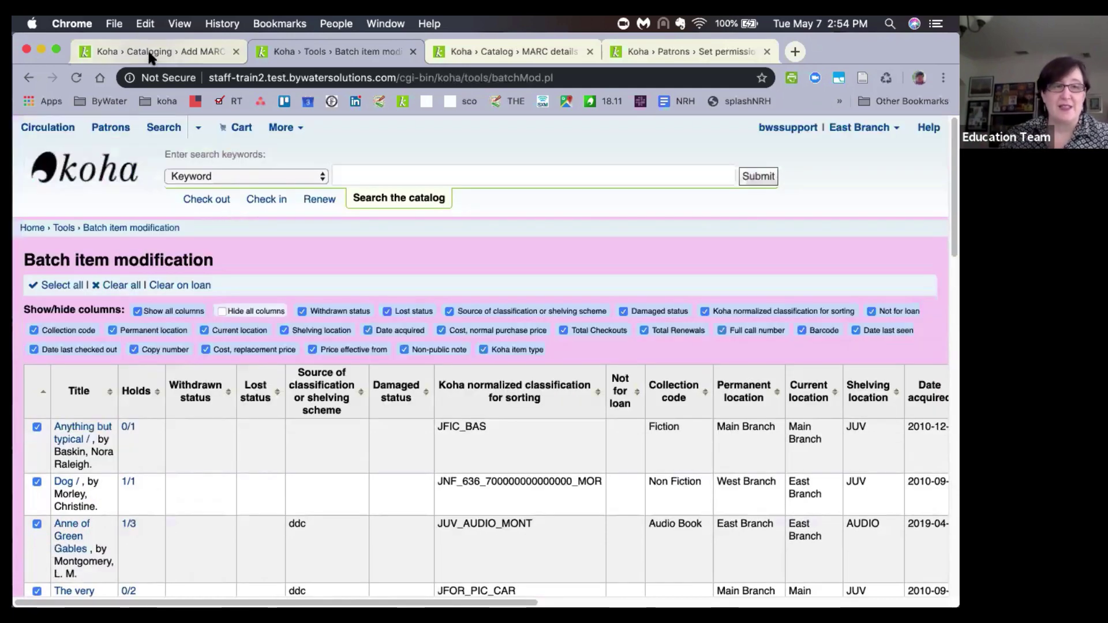
Go to Tools › MARC modification templates and edit the Add/Update and Add template's actions.
{"action": "left_click", "coordinate": [149, 51]}
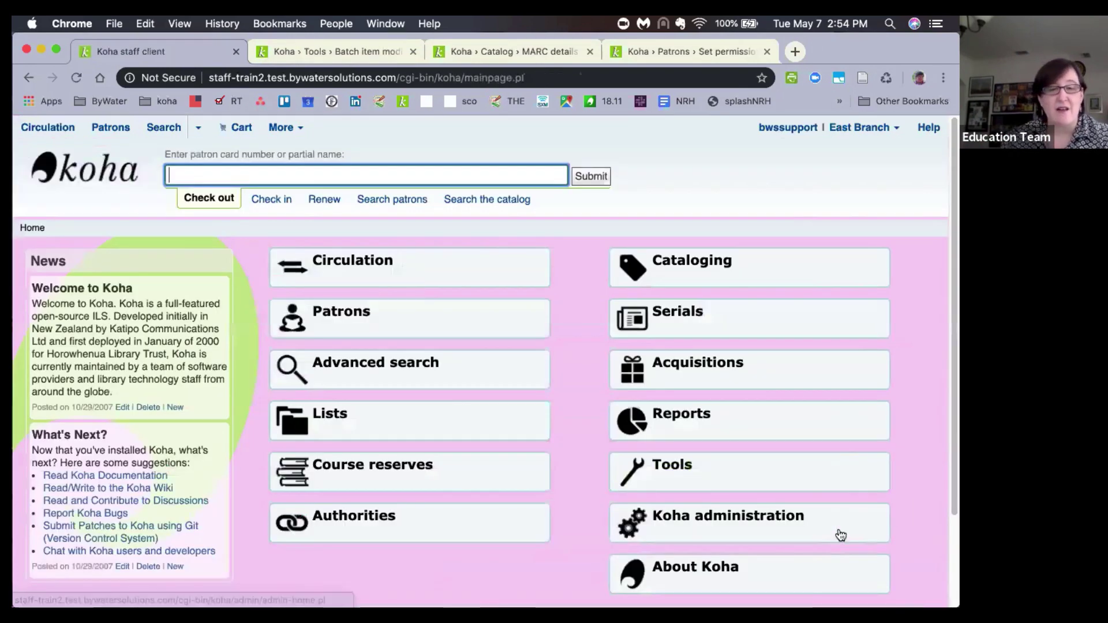
{"action": "left_click", "coordinate": [689, 479]}
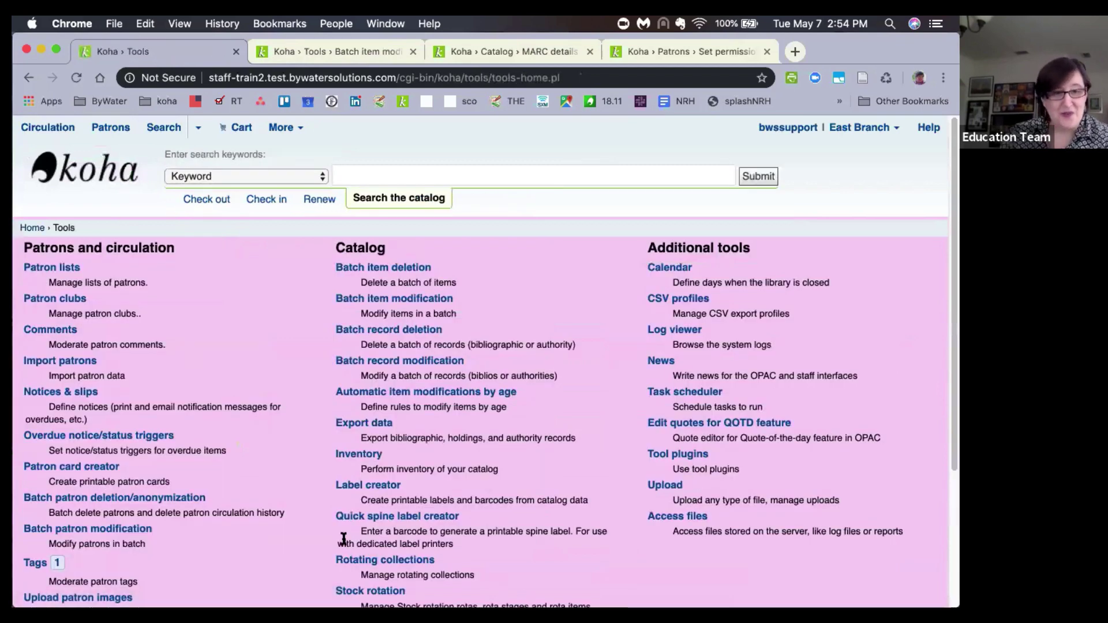
{"action": "scroll", "coordinate": [344, 539], "scroll_direction": "down", "scroll_amount": 1}
{"action": "scroll", "coordinate": [343, 538], "scroll_direction": "down", "scroll_amount": 2}
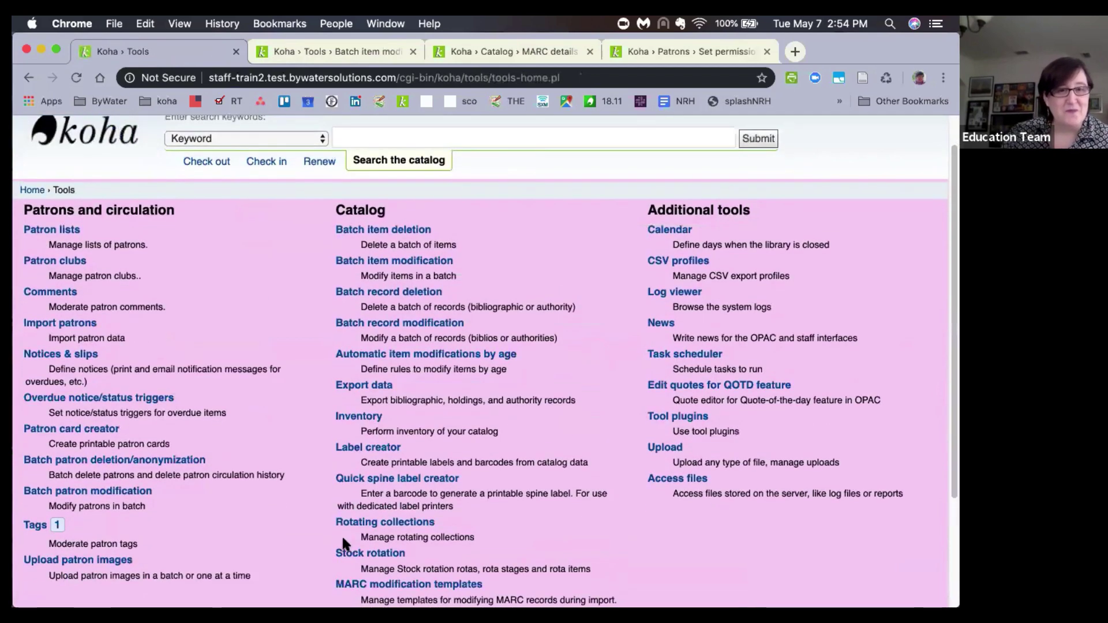
{"action": "scroll", "coordinate": [333, 577], "scroll_direction": "down", "scroll_amount": 1}
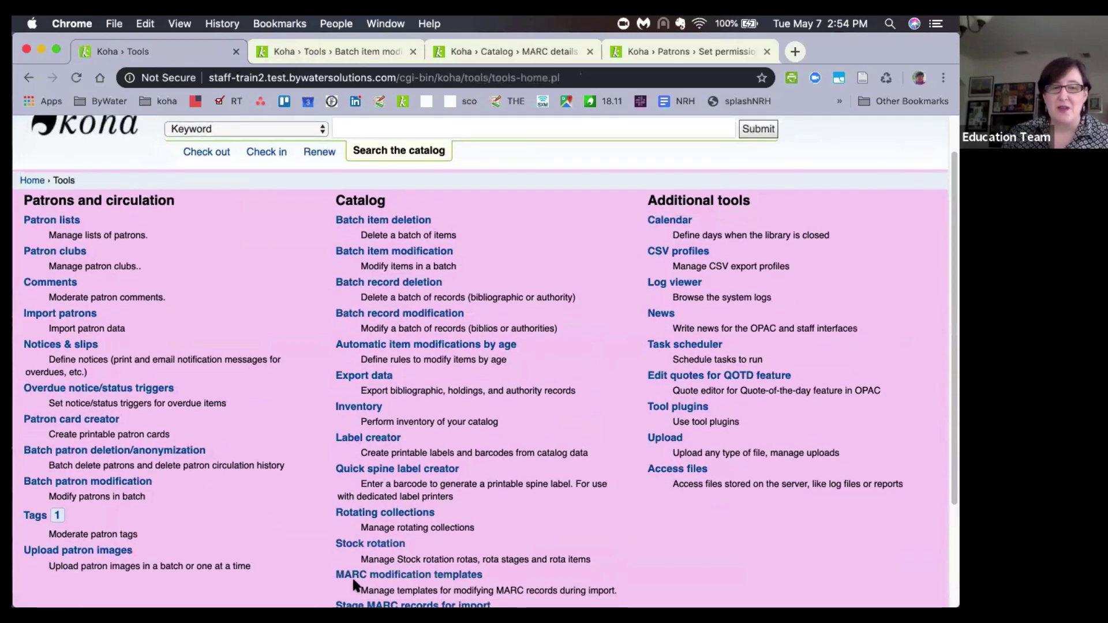
{"action": "left_click", "coordinate": [360, 576]}
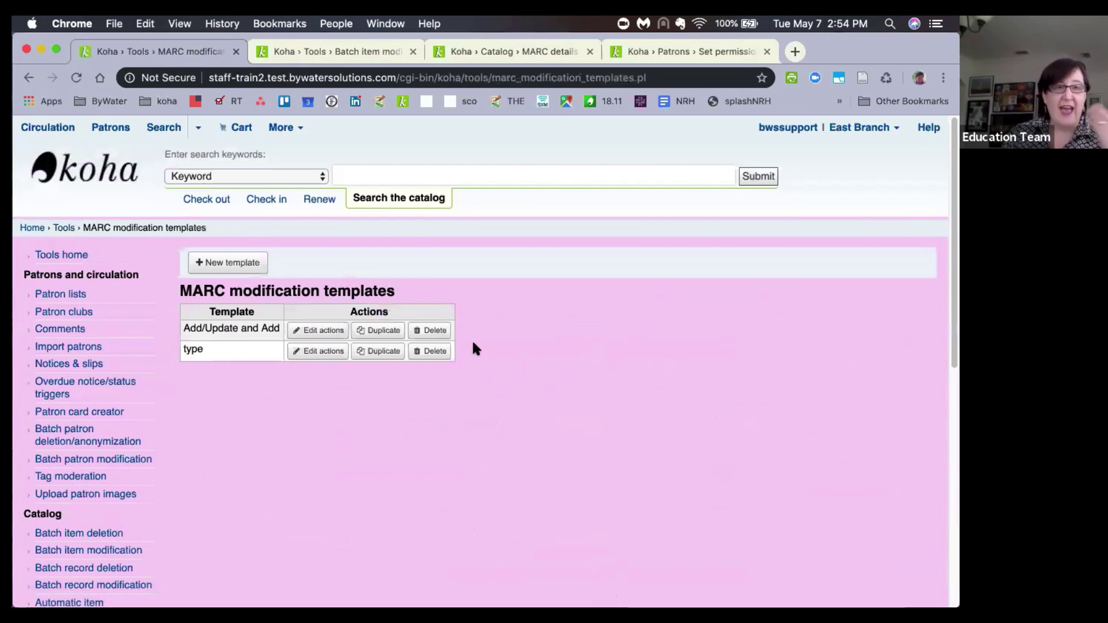
{"action": "left_click", "coordinate": [319, 337]}
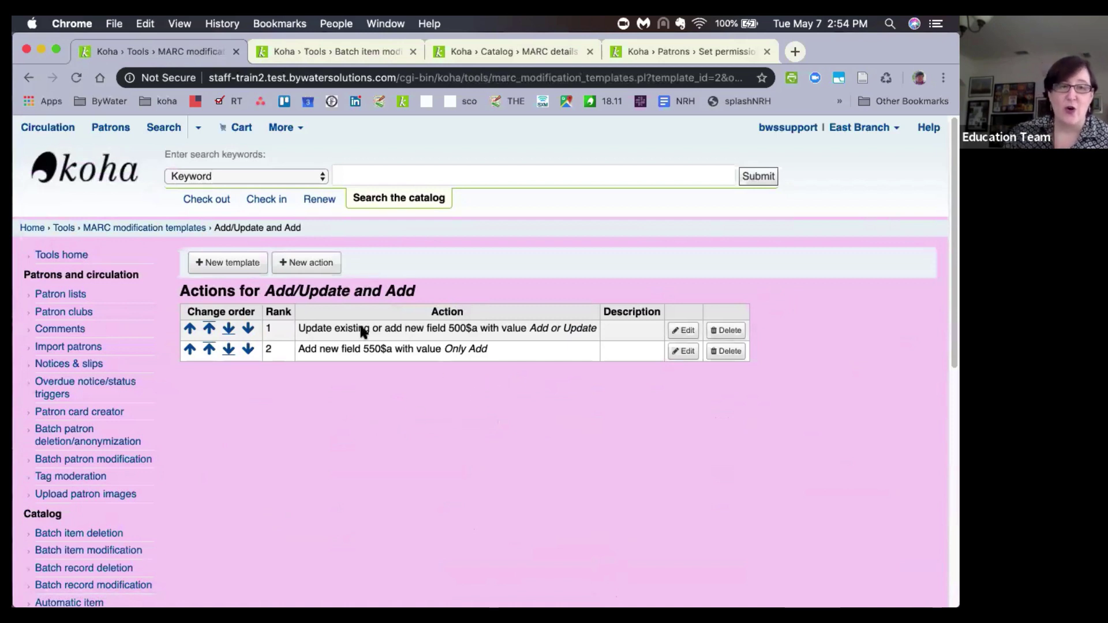
Begin a new 'Update existing or add new' action on field 945$f with a name as its value.
{"action": "left_click", "coordinate": [321, 266]}
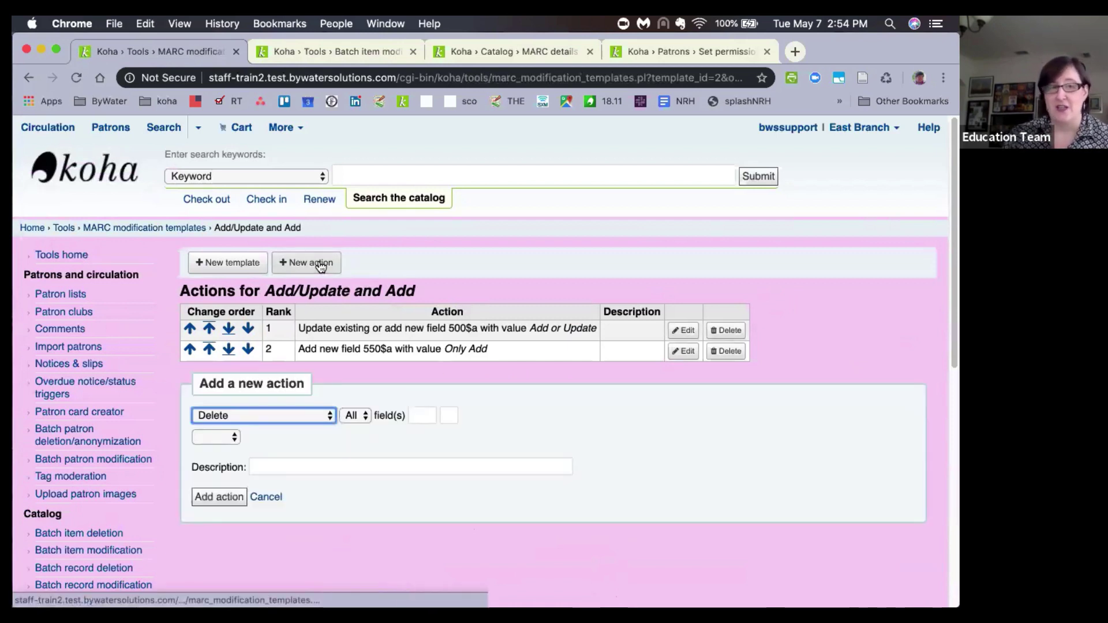
{"action": "left_click", "coordinate": [266, 415]}
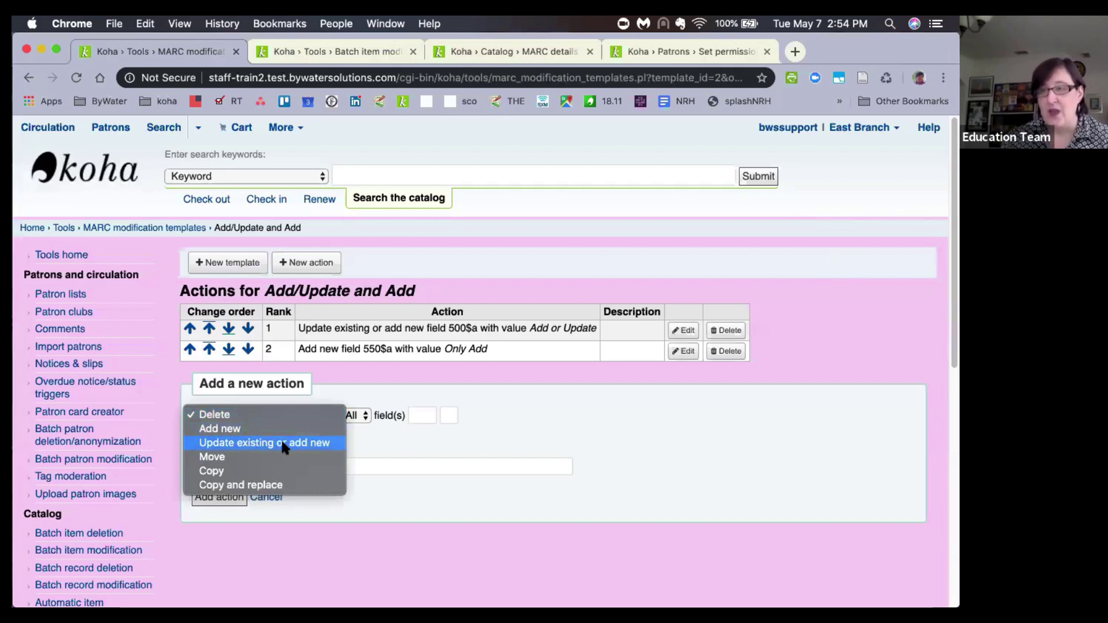
{"action": "left_click", "coordinate": [282, 443]}
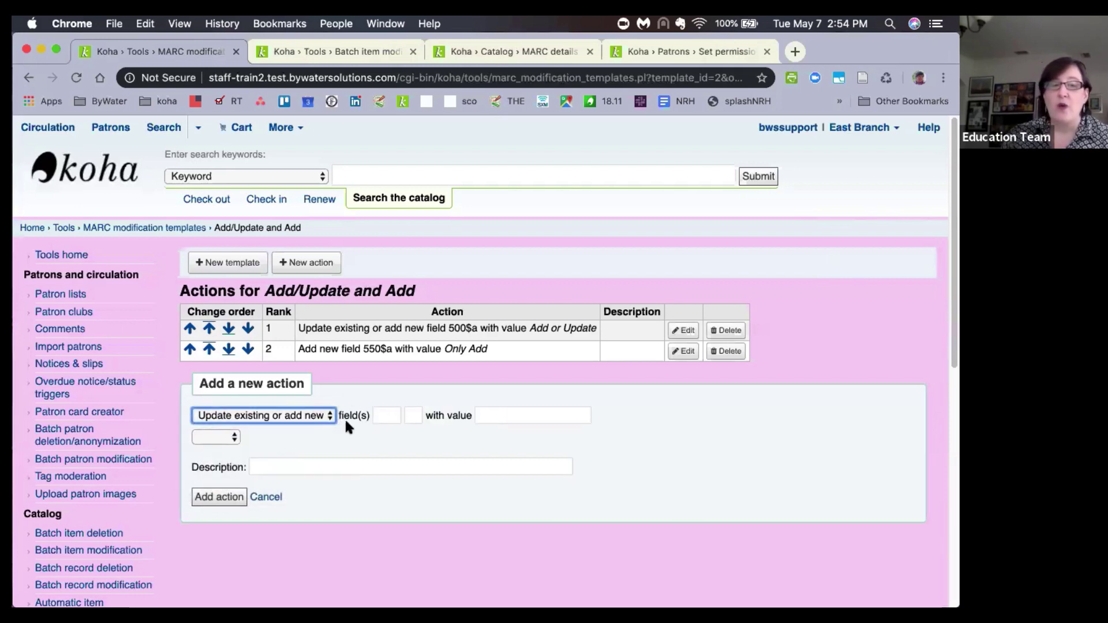
{"action": "left_click", "coordinate": [391, 416]}
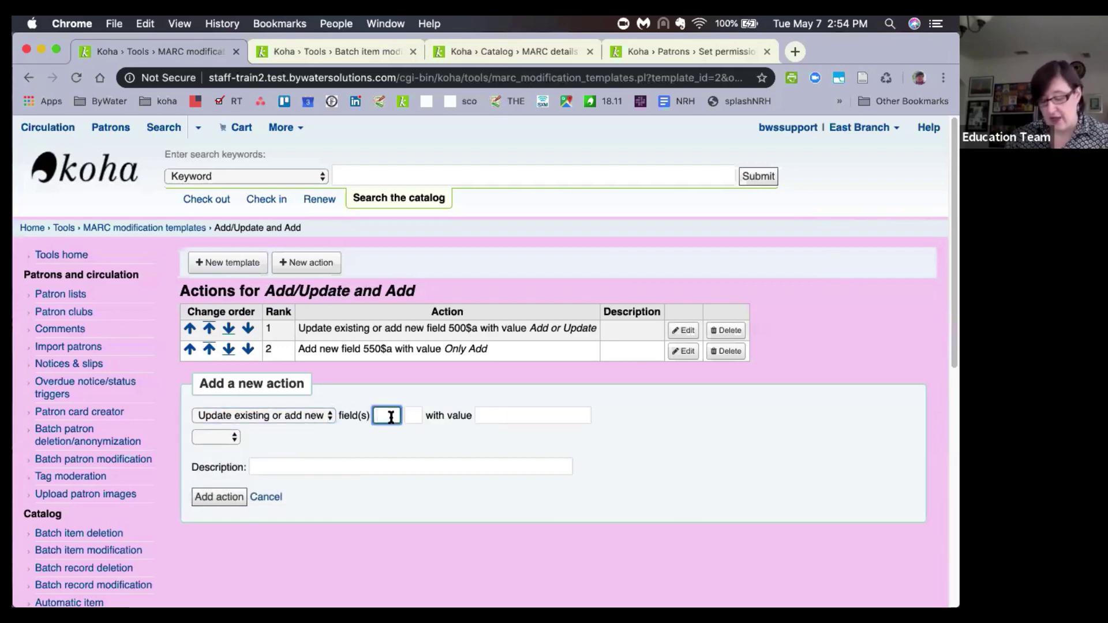
{"action": "type", "text": "945"}
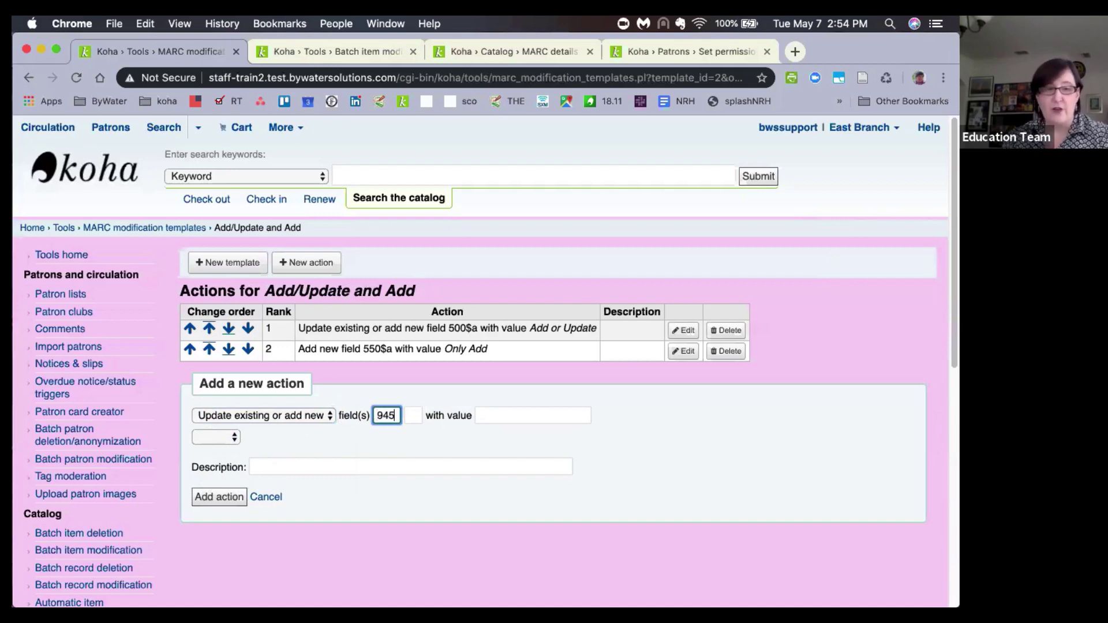
{"action": "key", "text": "Tab"}
{"action": "type", "text": "f"}
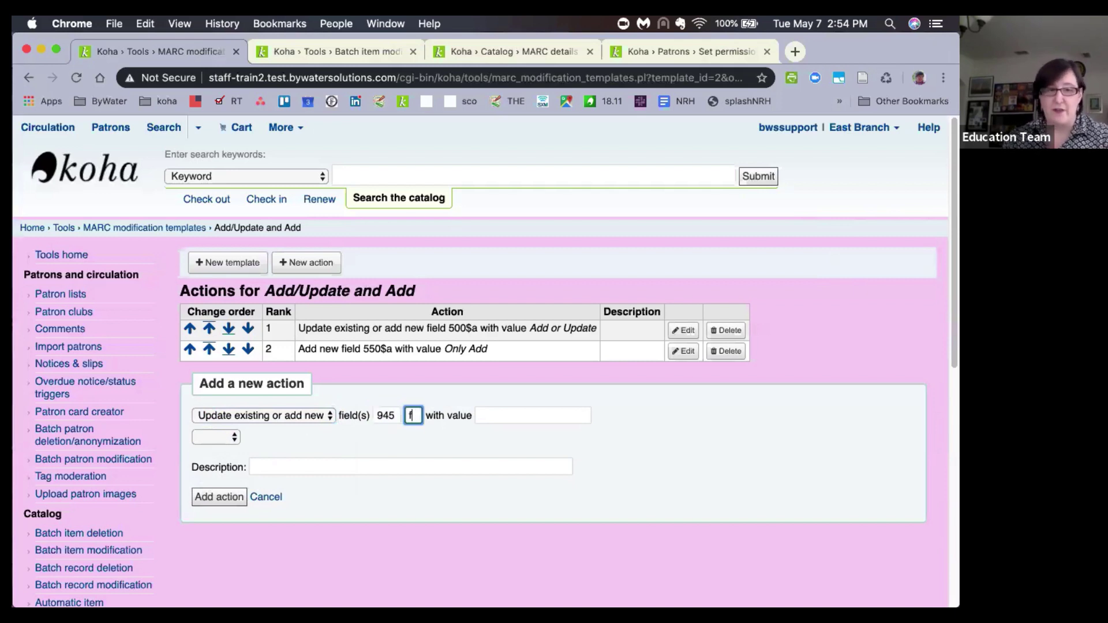
{"action": "left_click", "coordinate": [496, 416]}
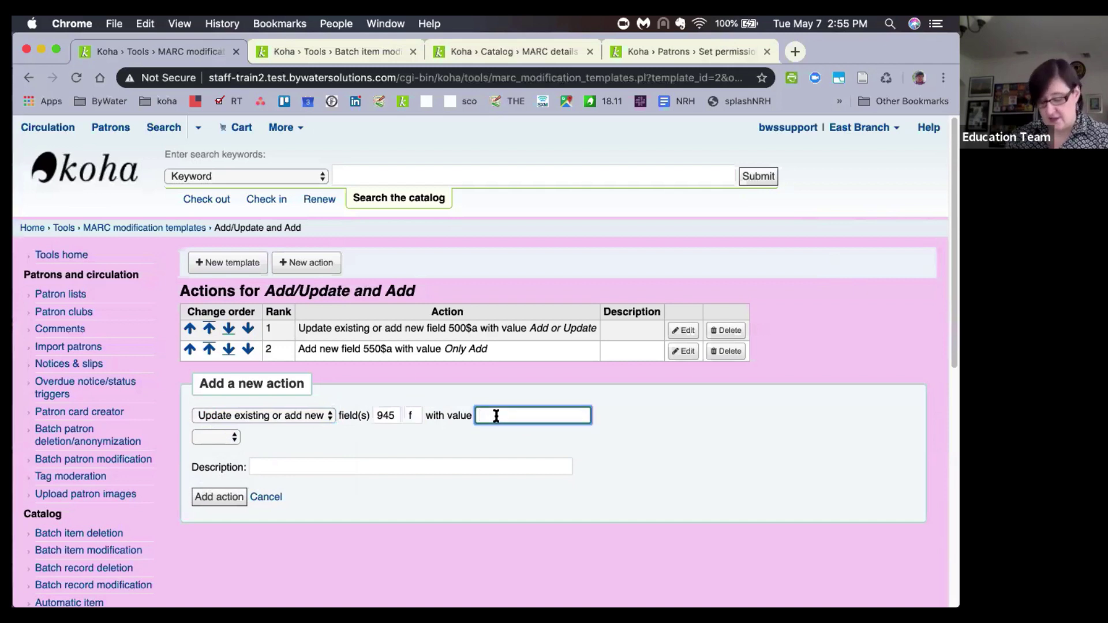
{"action": "type", "text": "Donna"}
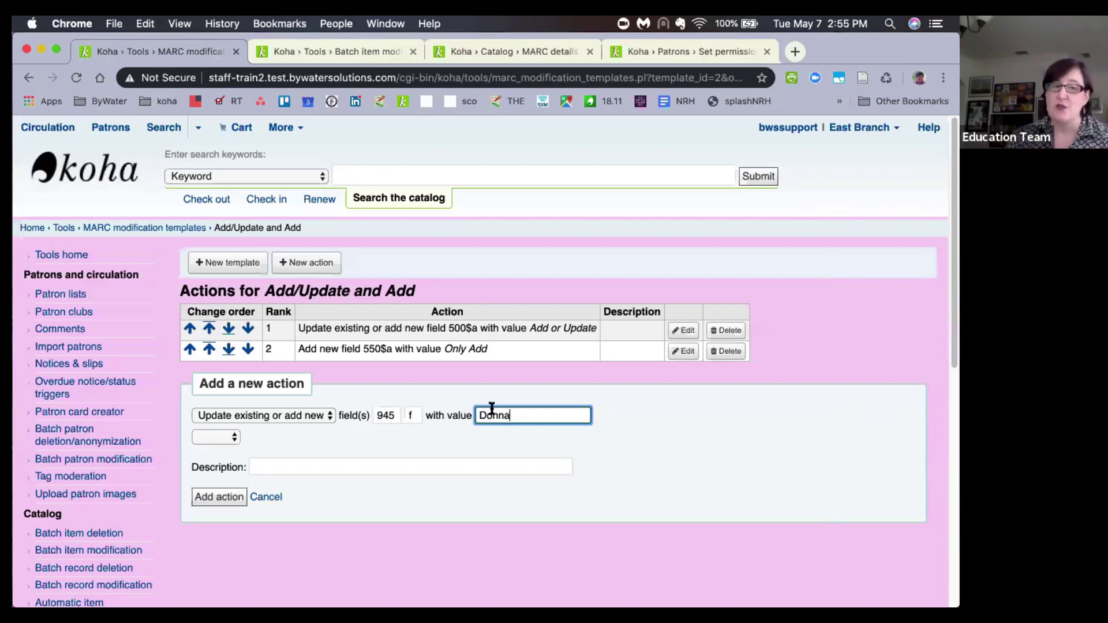
Keep update-or-add as the action type, give it a joking description, and save the action.
{"action": "left_click", "coordinate": [278, 415]}
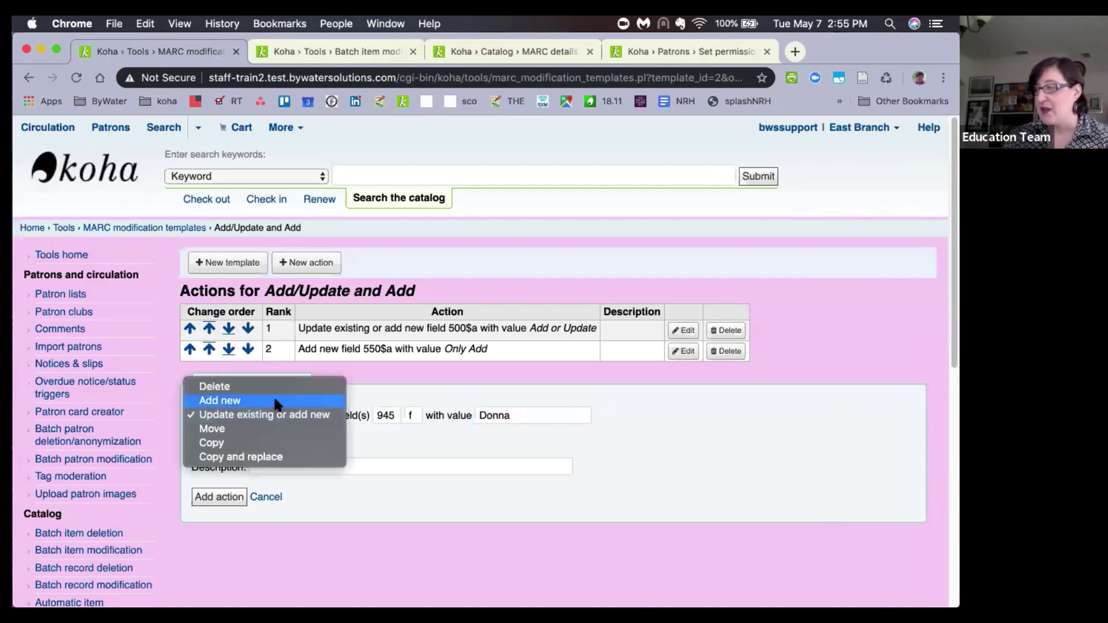
{"action": "left_click", "coordinate": [610, 474]}
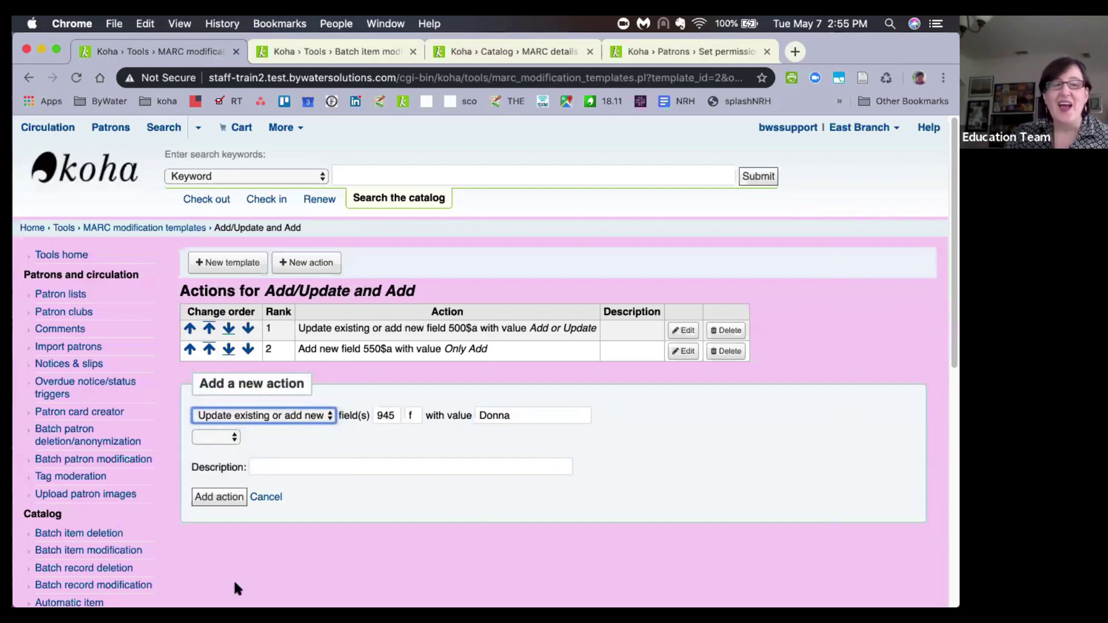
{"action": "left_click", "coordinate": [274, 465]}
{"action": "type", "text": "something sill "}
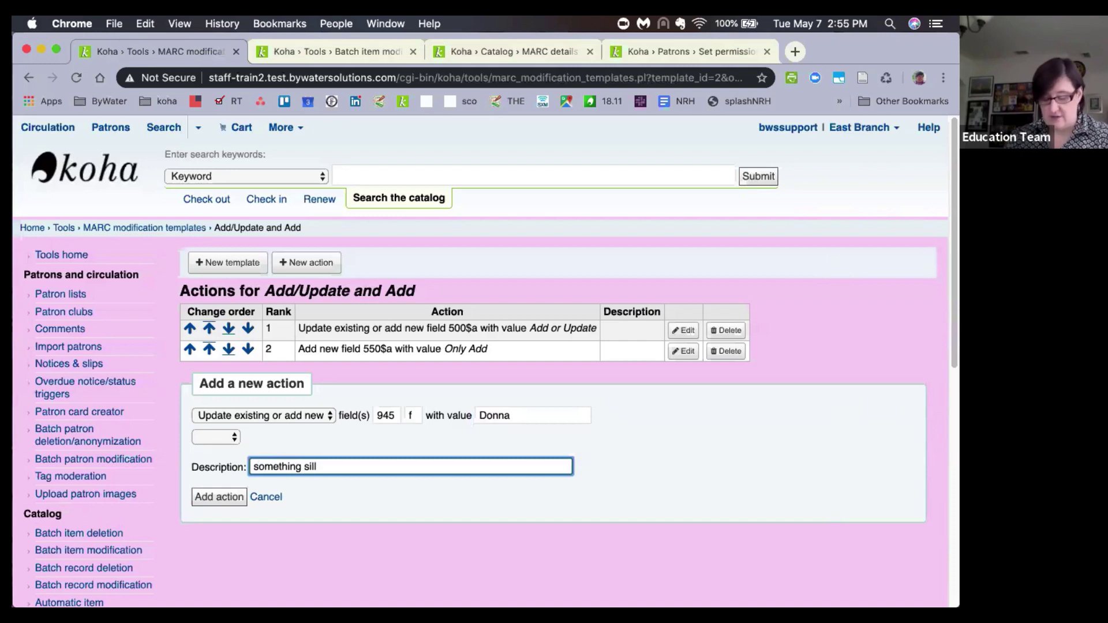
{"action": "type", "text": "y that Donna di"}
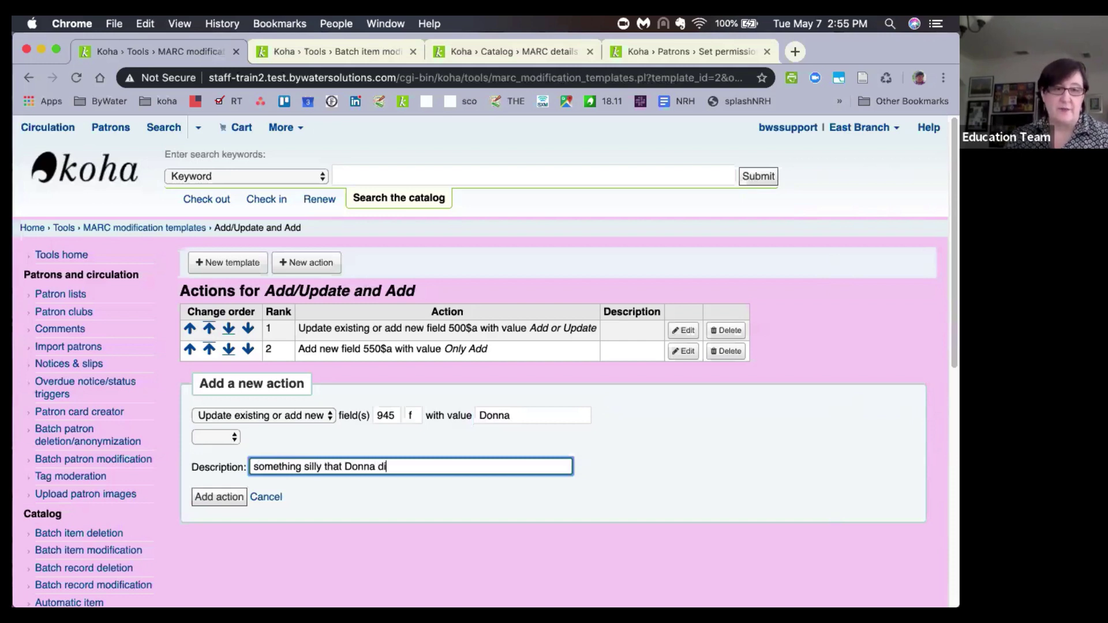
{"action": "type", "text": "d"}
{"action": "left_click", "coordinate": [211, 505]}
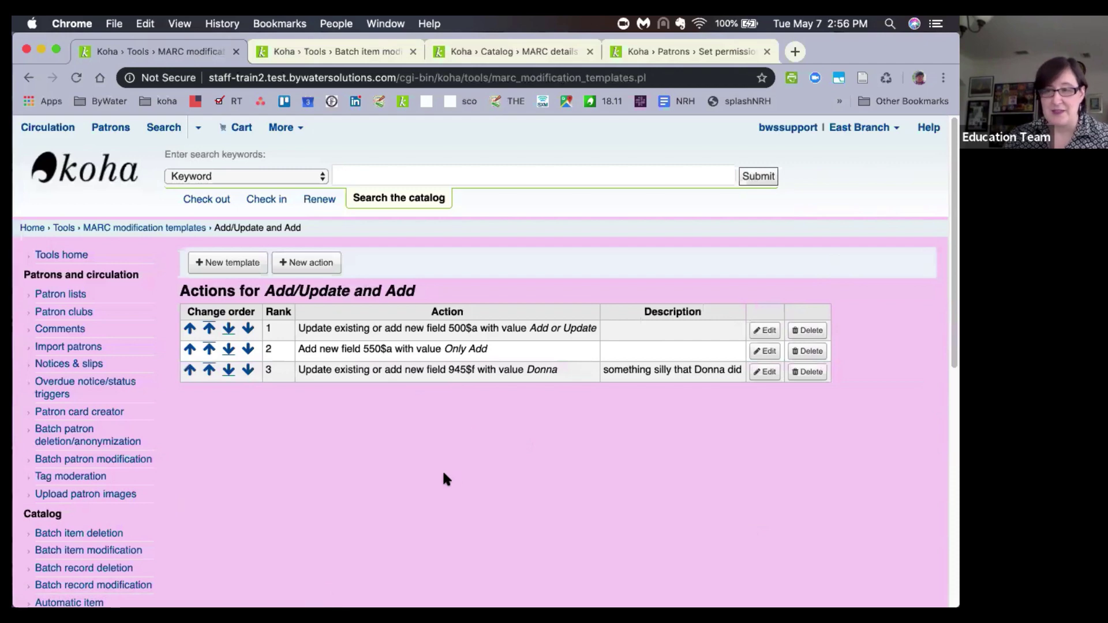
{"action": "scroll", "coordinate": [442, 469], "scroll_direction": "down", "scroll_amount": 5}
{"action": "scroll", "coordinate": [439, 465], "scroll_direction": "up", "scroll_amount": 3}
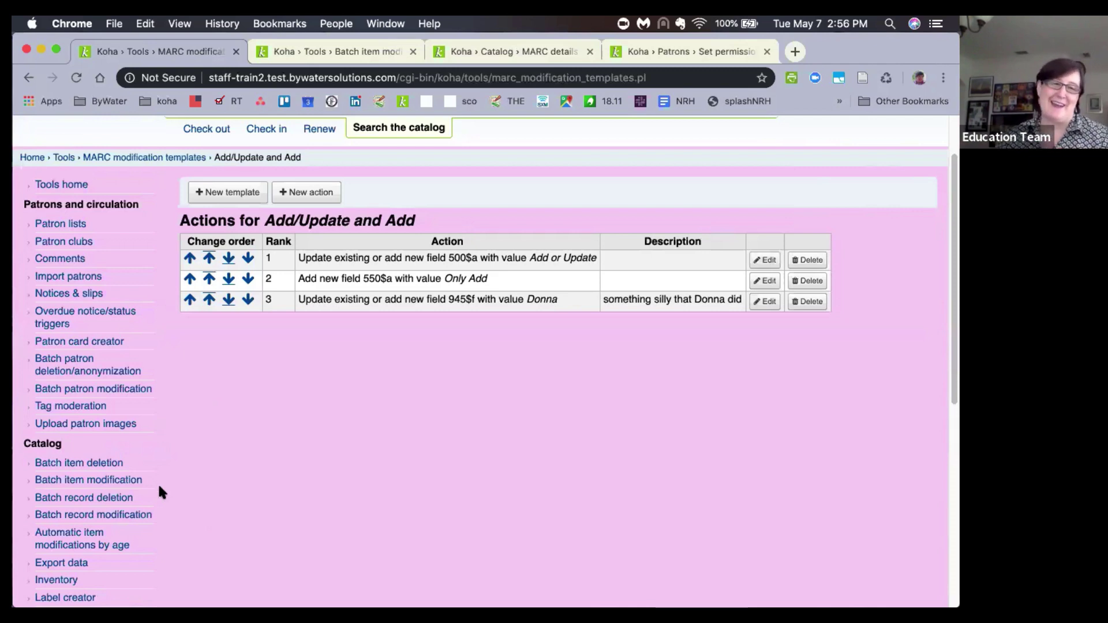
{"action": "scroll", "coordinate": [87, 500], "scroll_direction": "down", "scroll_amount": 1}
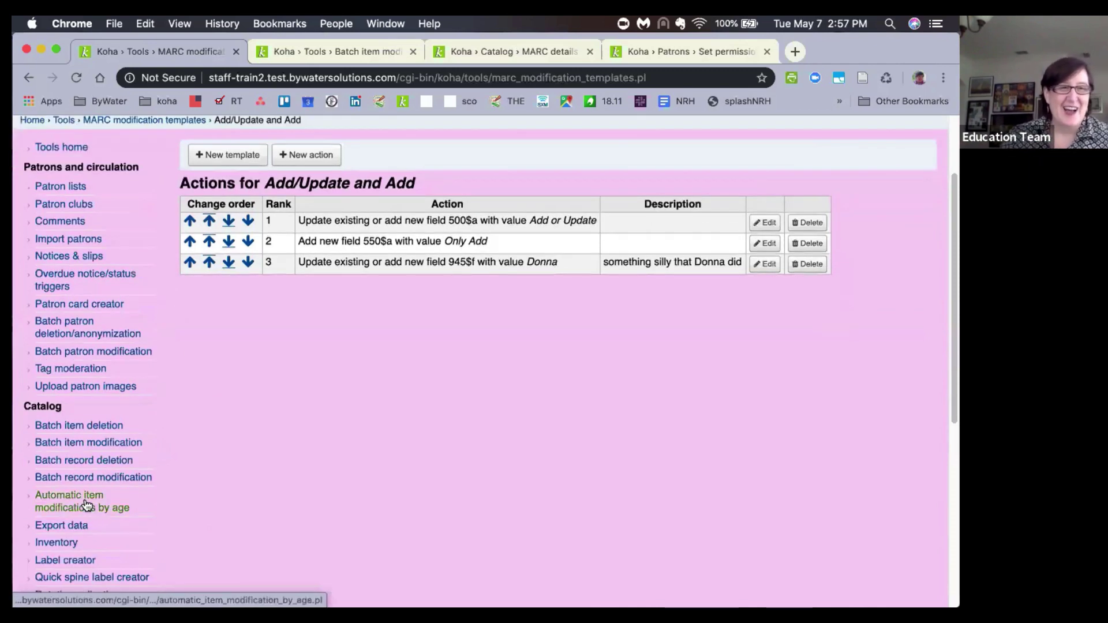
{"action": "scroll", "coordinate": [81, 497], "scroll_direction": "down", "scroll_amount": 1}
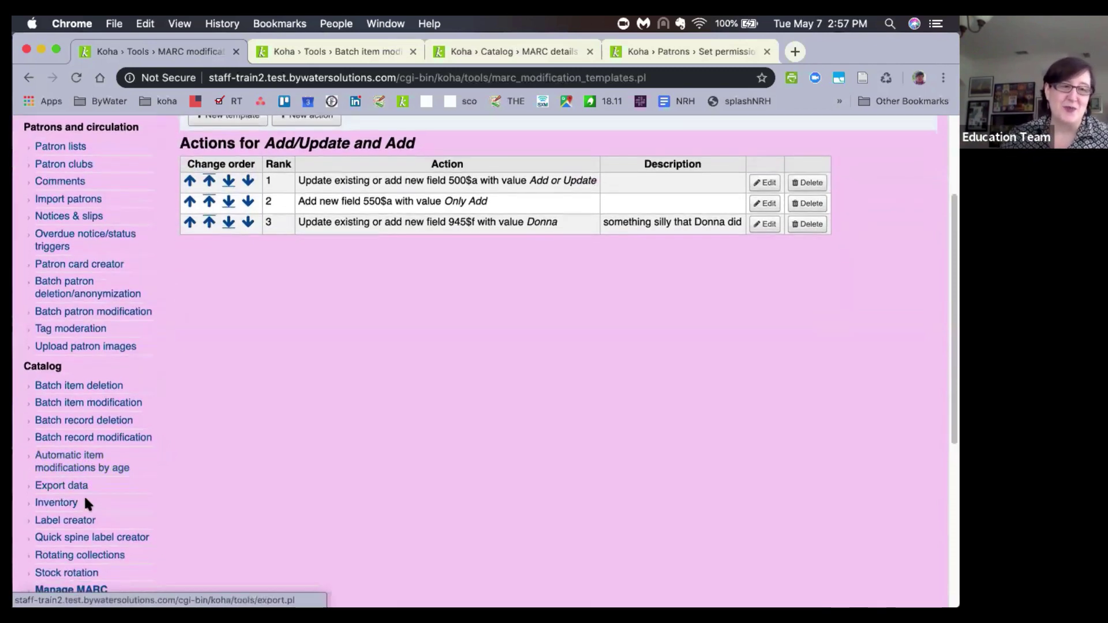
Navigate from Label creator through Koha administration to the Classification sources settings.
{"action": "left_click", "coordinate": [64, 523]}
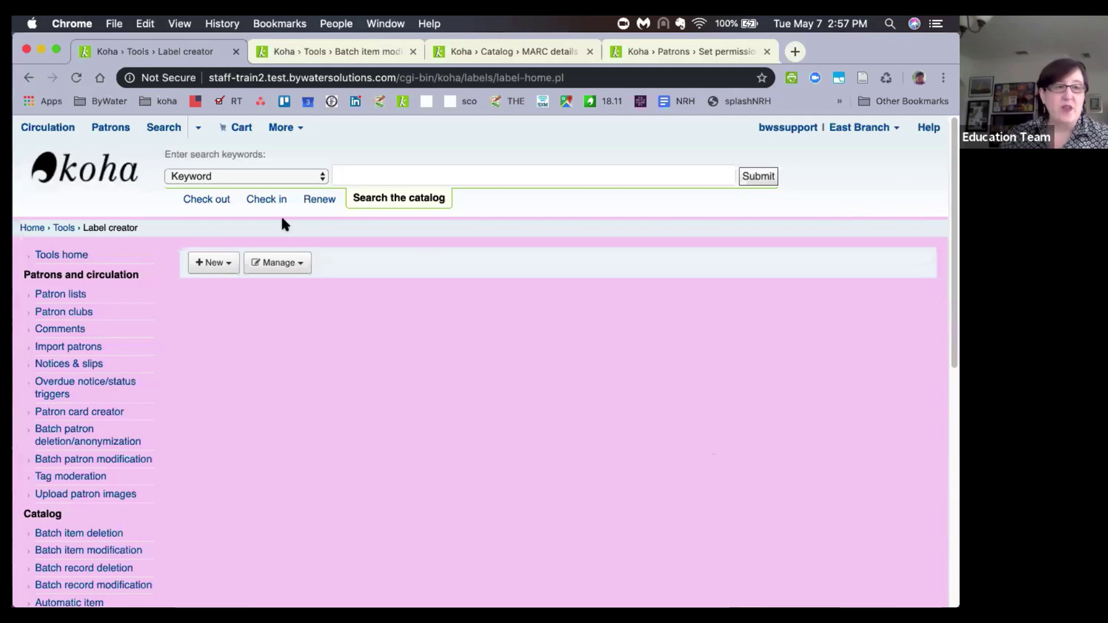
{"action": "left_click", "coordinate": [30, 229]}
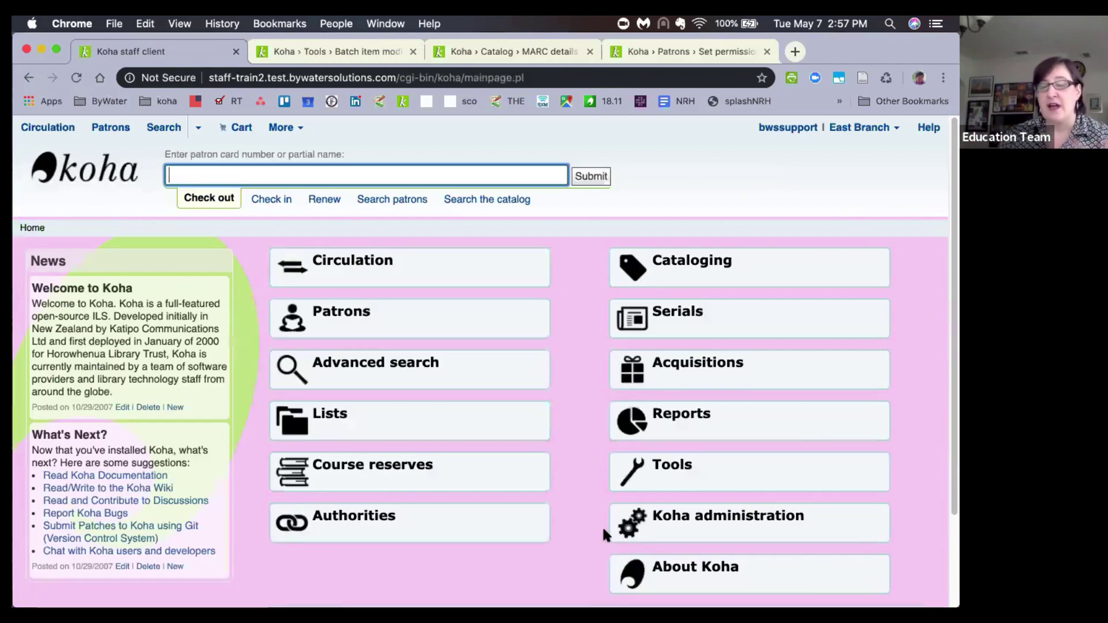
{"action": "left_click", "coordinate": [647, 525]}
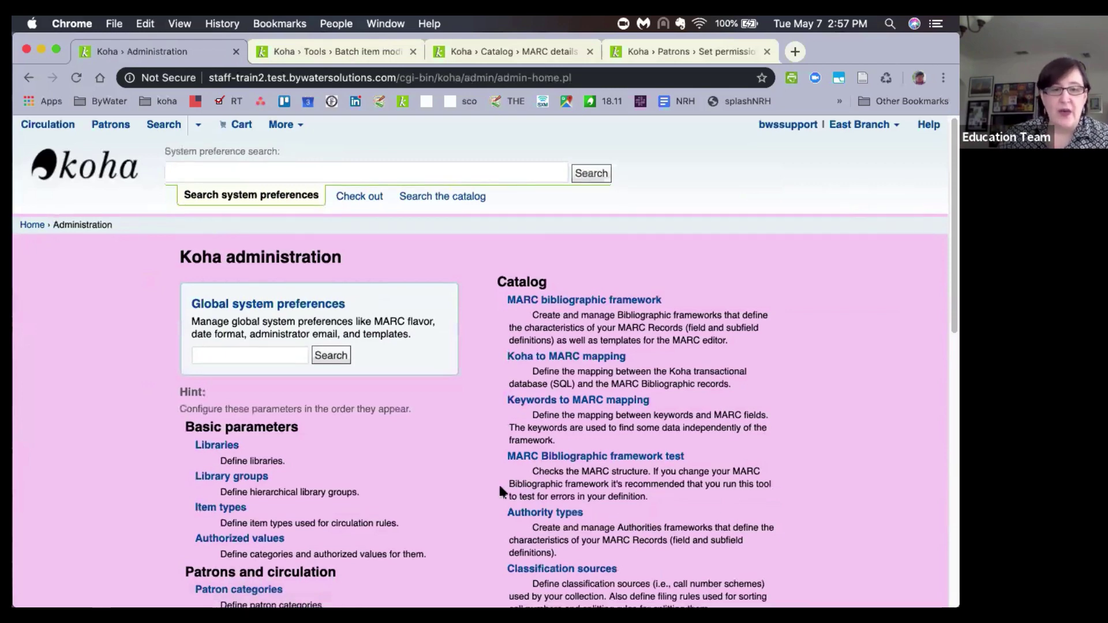
{"action": "scroll", "coordinate": [497, 483], "scroll_direction": "down", "scroll_amount": 2}
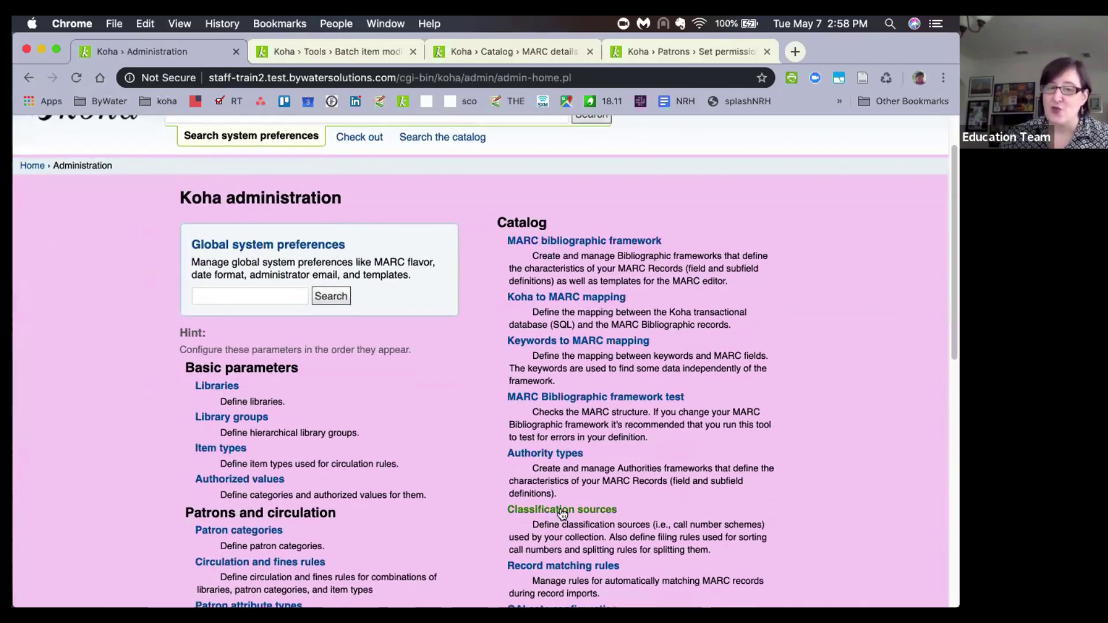
{"action": "left_click", "coordinate": [563, 515]}
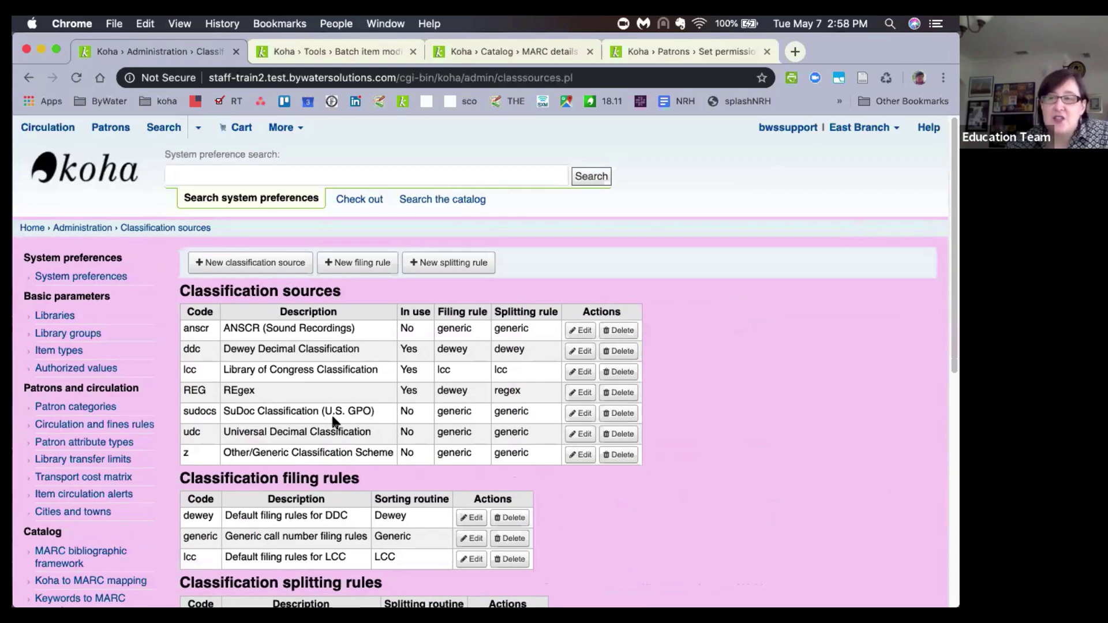
Move the Label creator page for batch 14 into this window's tab strip.
{"action": "scroll", "coordinate": [333, 422], "scroll_direction": "down", "scroll_amount": 5}
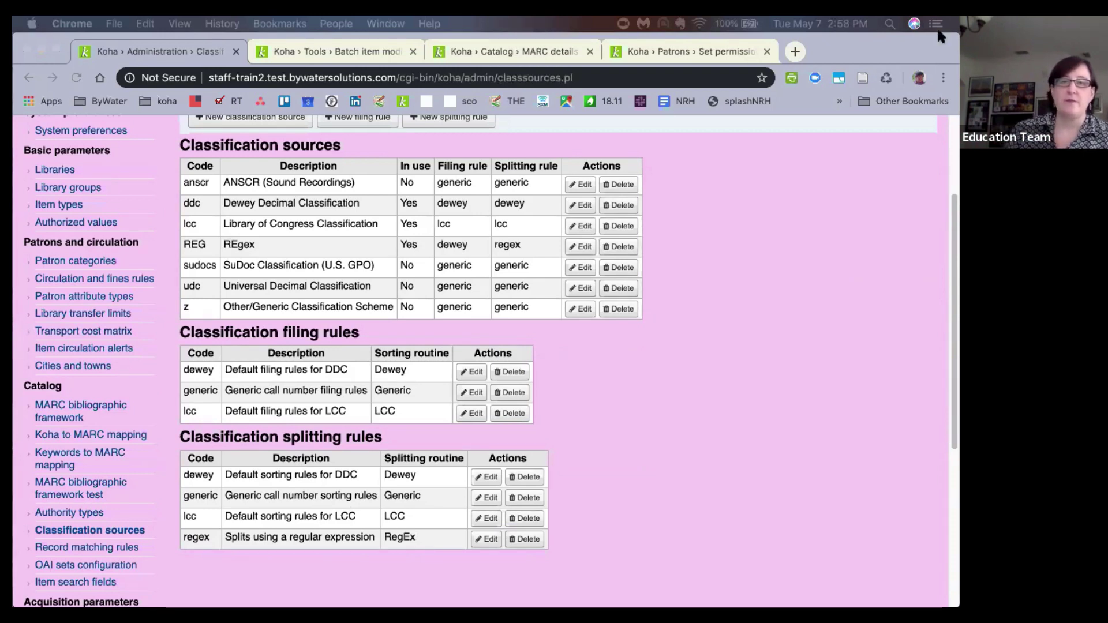
{"action": "left_click_drag", "start_coordinate": [940, 31], "coordinate": [826, 50]}
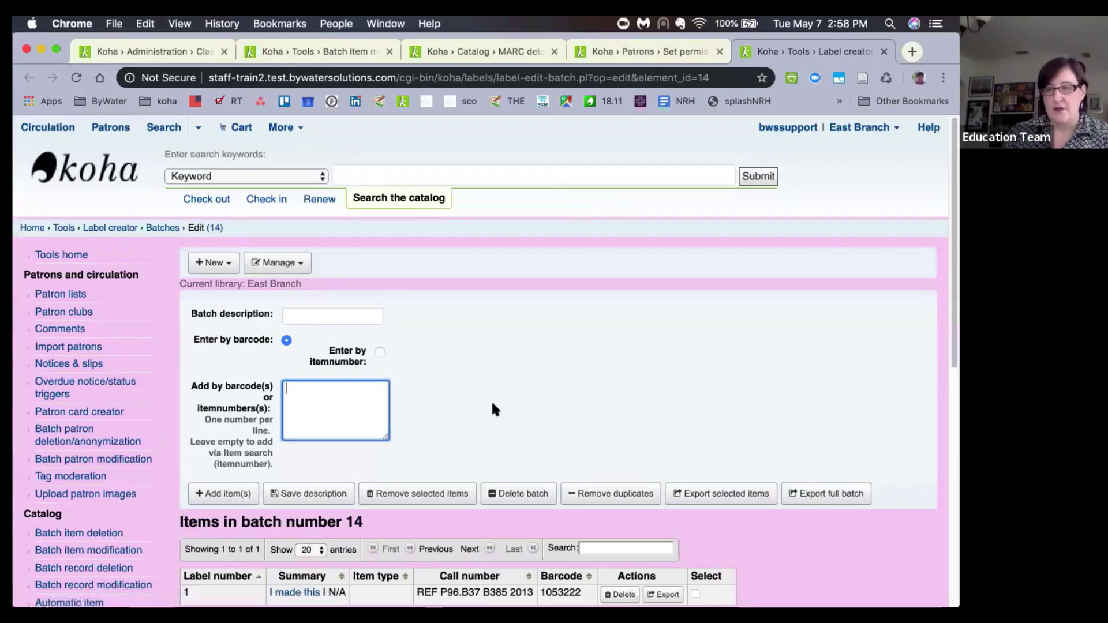
Export batch 14's single label with the Spine layout and open label_single_1.pdf.
{"action": "scroll", "coordinate": [503, 395], "scroll_direction": "down", "scroll_amount": 1}
{"action": "scroll", "coordinate": [504, 395], "scroll_direction": "down", "scroll_amount": 3}
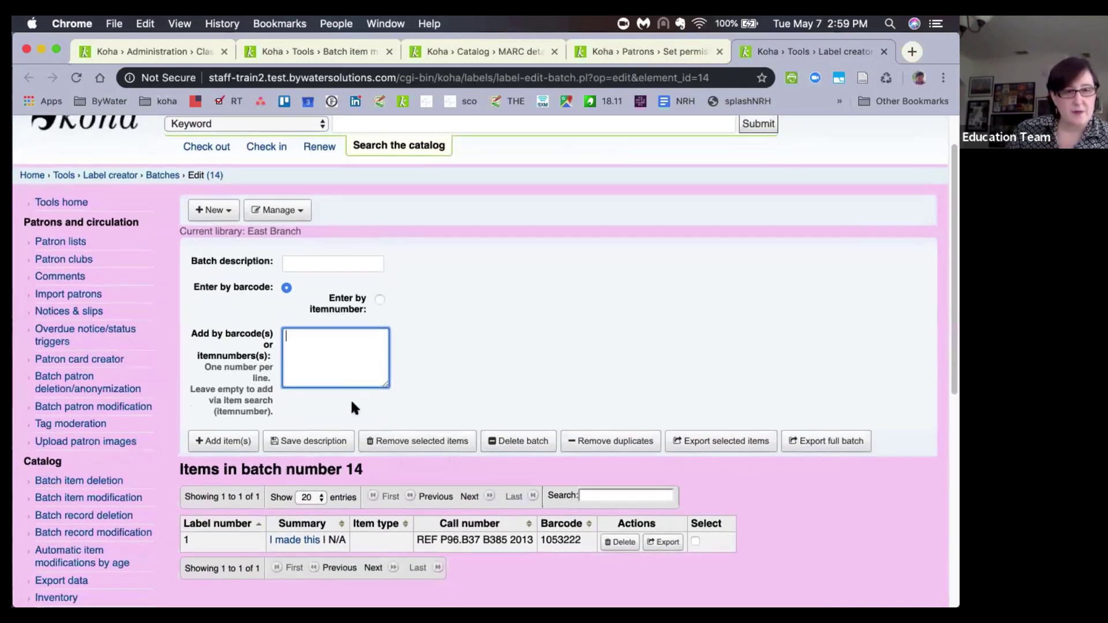
{"action": "scroll", "coordinate": [350, 398], "scroll_direction": "down", "scroll_amount": 2}
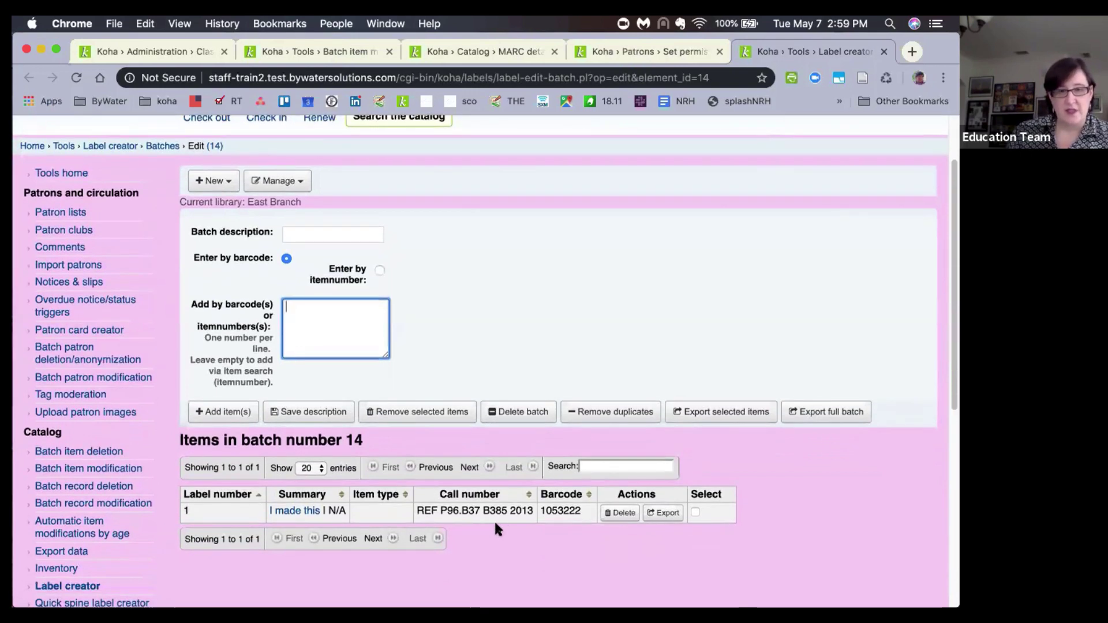
{"action": "left_click", "coordinate": [667, 512]}
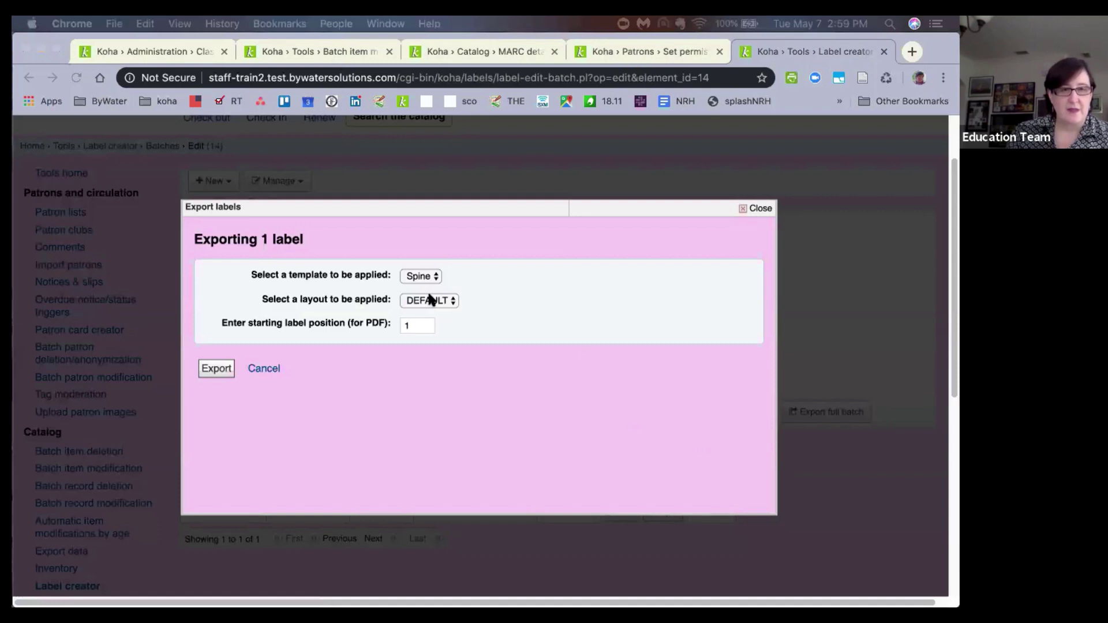
{"action": "left_click", "coordinate": [424, 304]}
{"action": "left_click", "coordinate": [439, 298]}
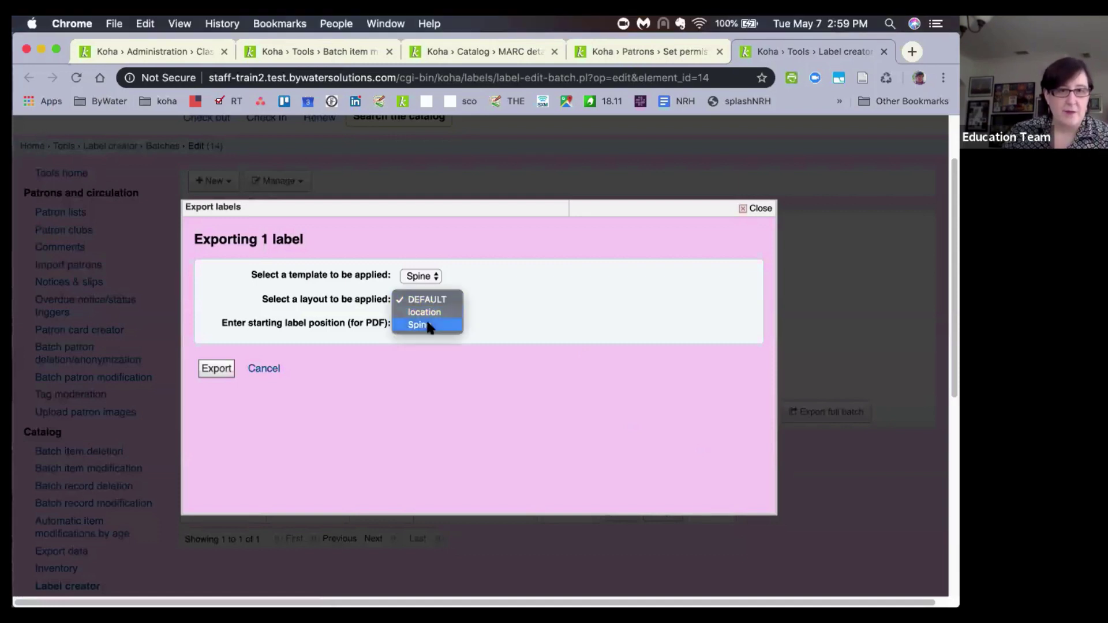
{"action": "left_click", "coordinate": [428, 324]}
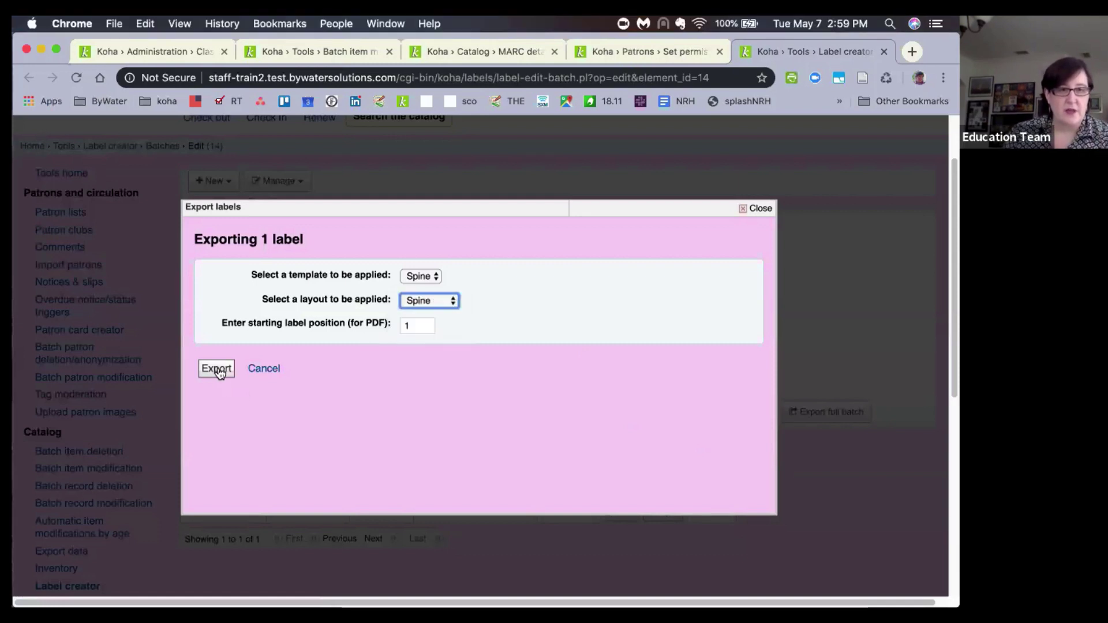
{"action": "left_click", "coordinate": [221, 384]}
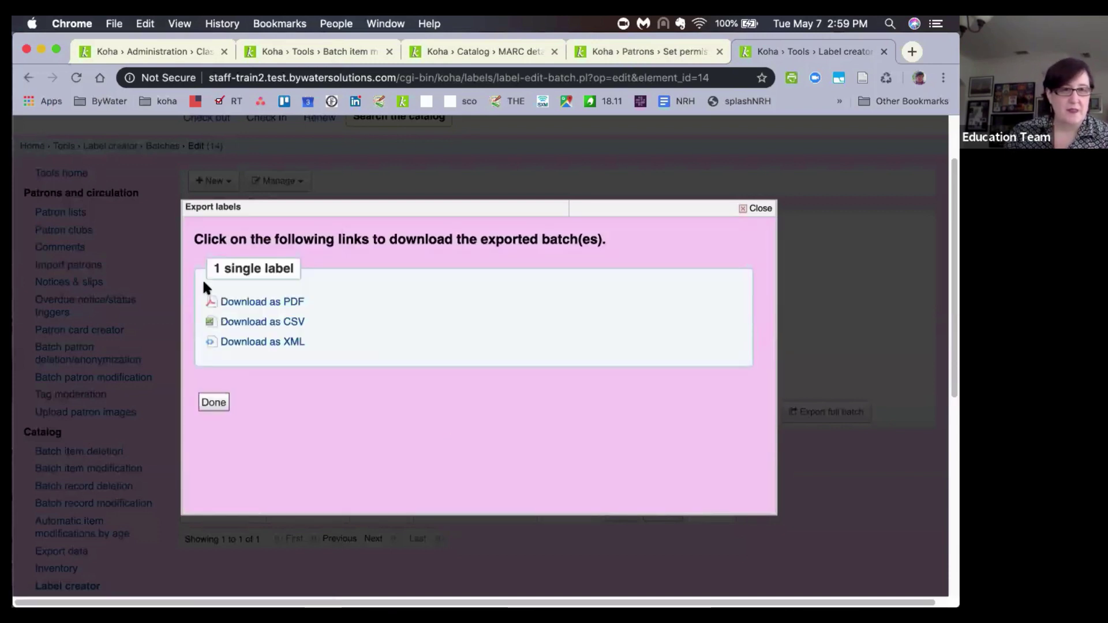
{"action": "left_click", "coordinate": [273, 303]}
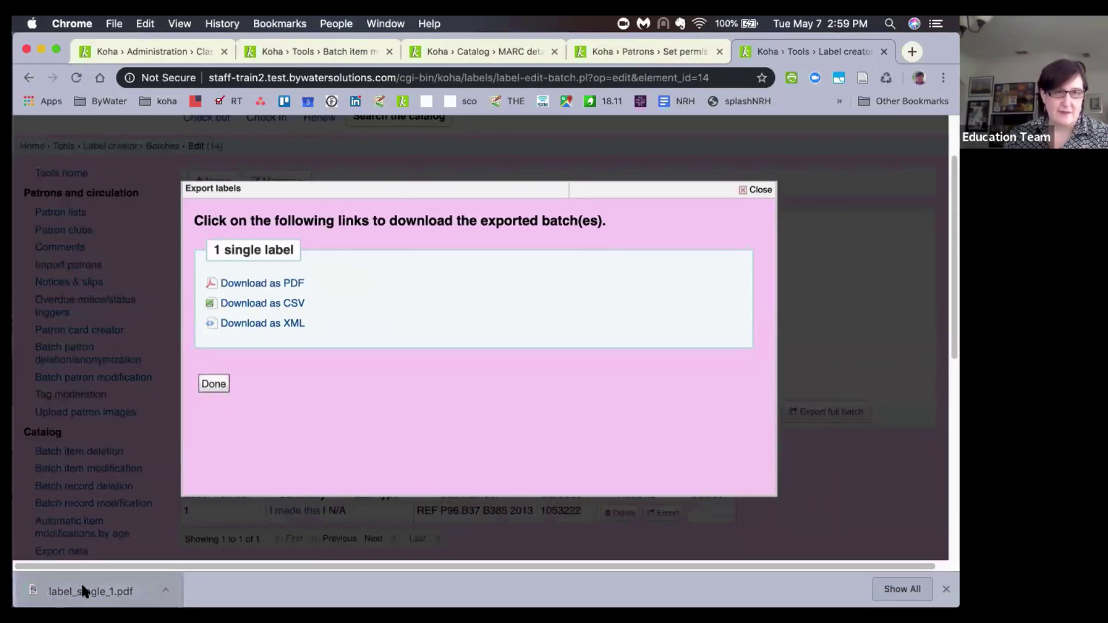
{"action": "left_click", "coordinate": [81, 589]}
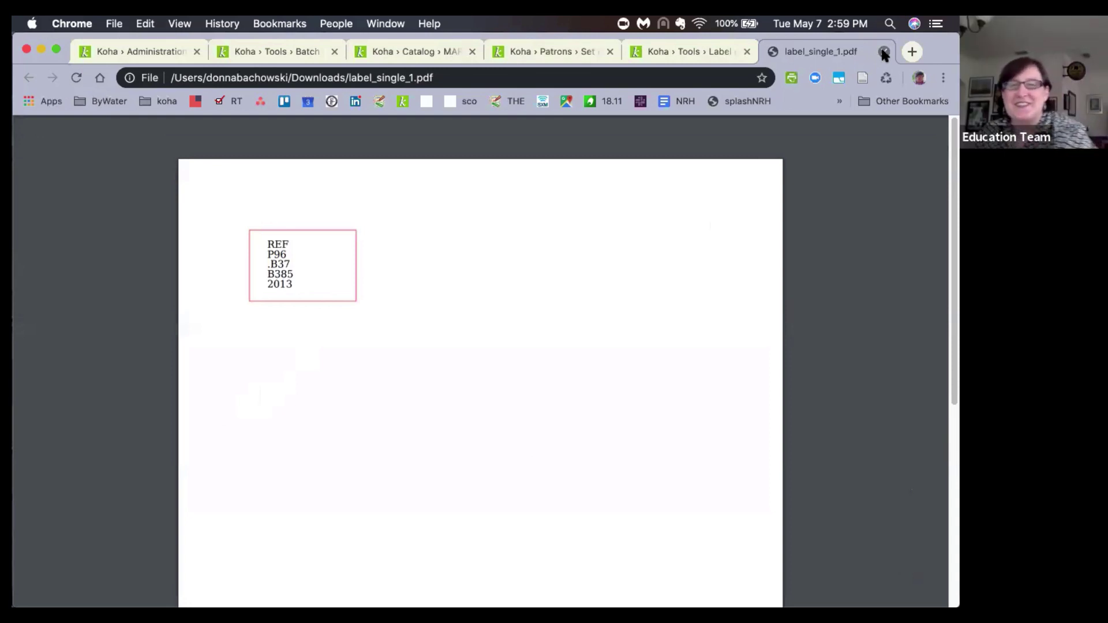
Close the label PDF and export results, then open the I made this! catalog record.
{"action": "left_click", "coordinate": [884, 52]}
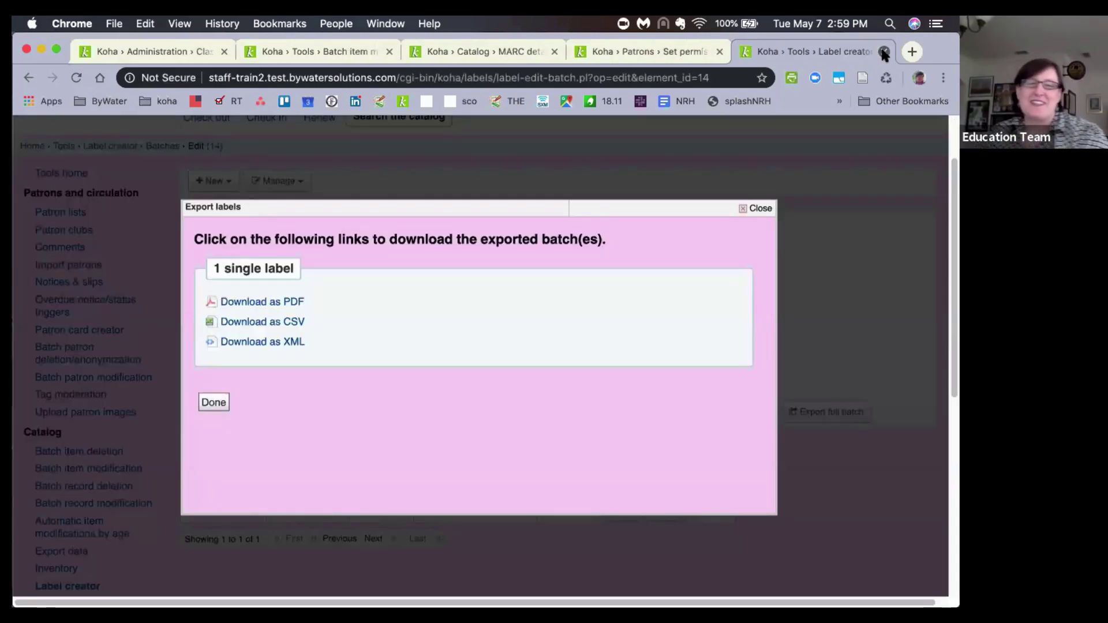
{"action": "left_click", "coordinate": [758, 209]}
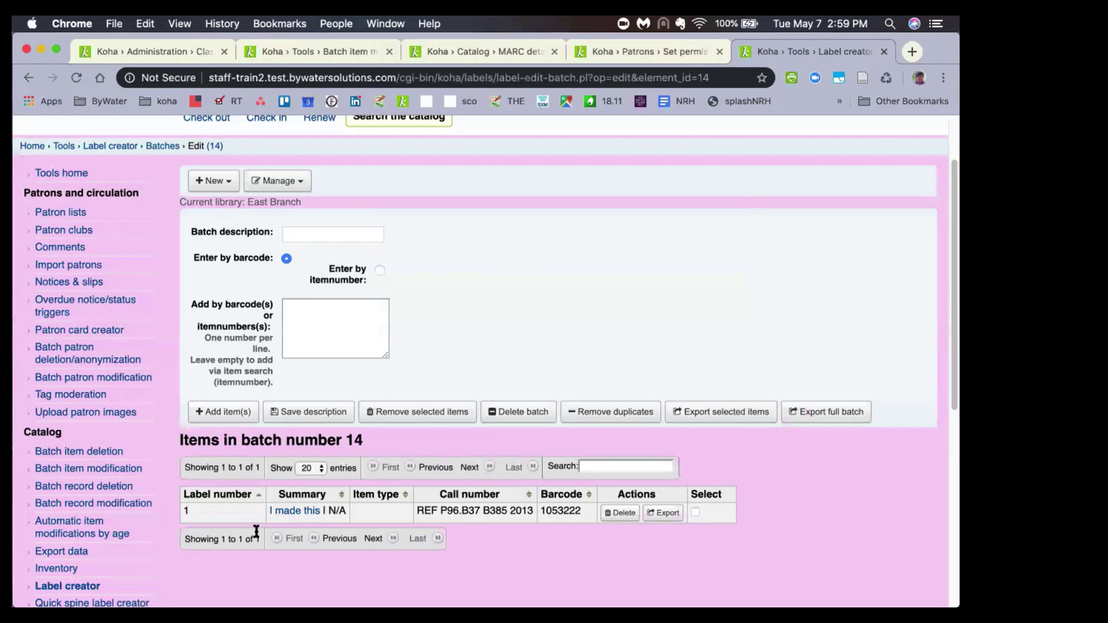
{"action": "left_click", "coordinate": [309, 511]}
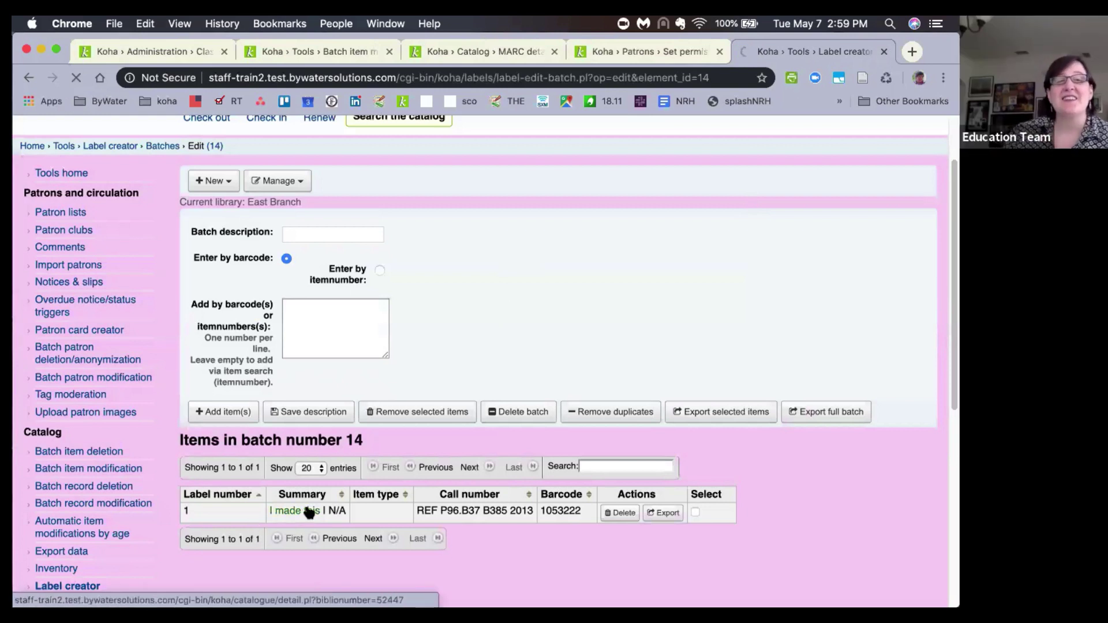
{"action": "left_click", "coordinate": [309, 511]}
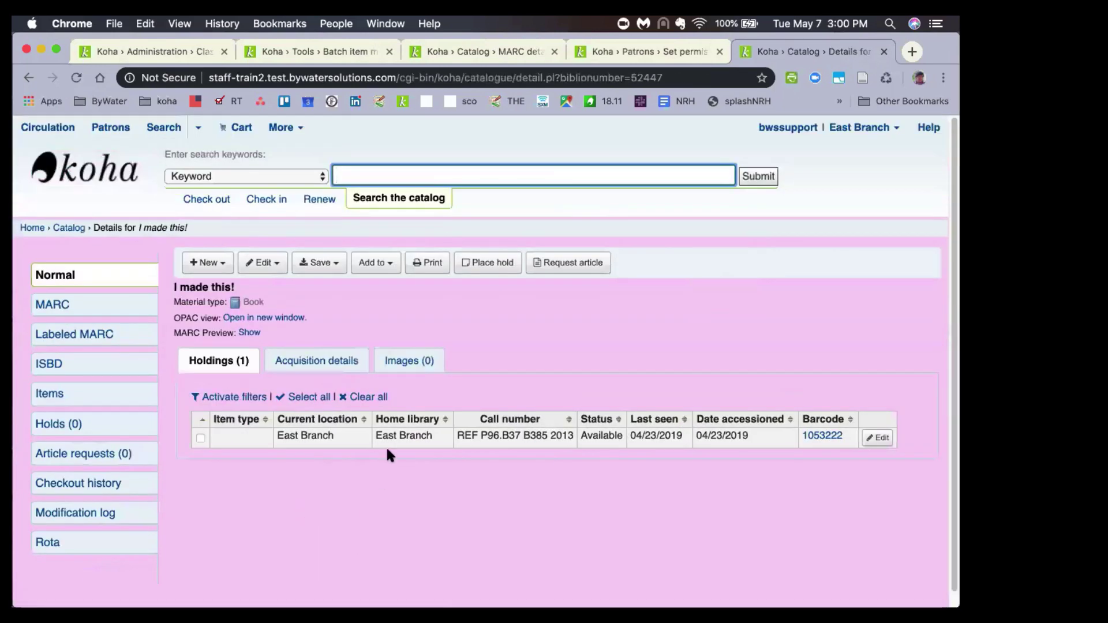
Set the item's classification source to Library of Congress Classification, save, and start a new label batch.
{"action": "left_click", "coordinate": [881, 440]}
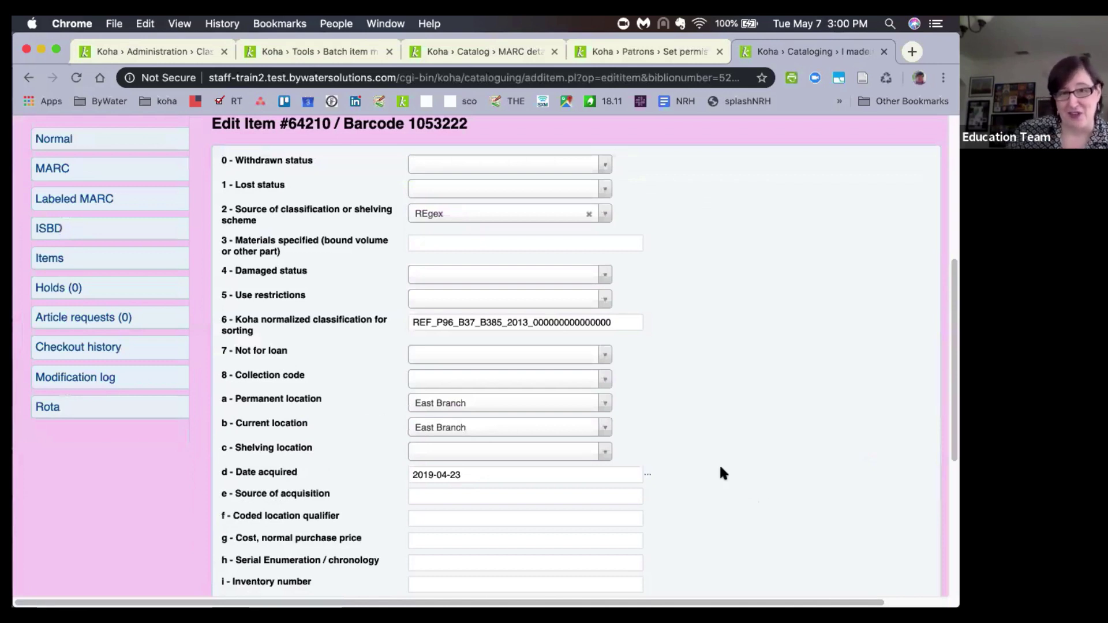
{"action": "left_click", "coordinate": [493, 216]}
{"action": "left_click", "coordinate": [508, 292]}
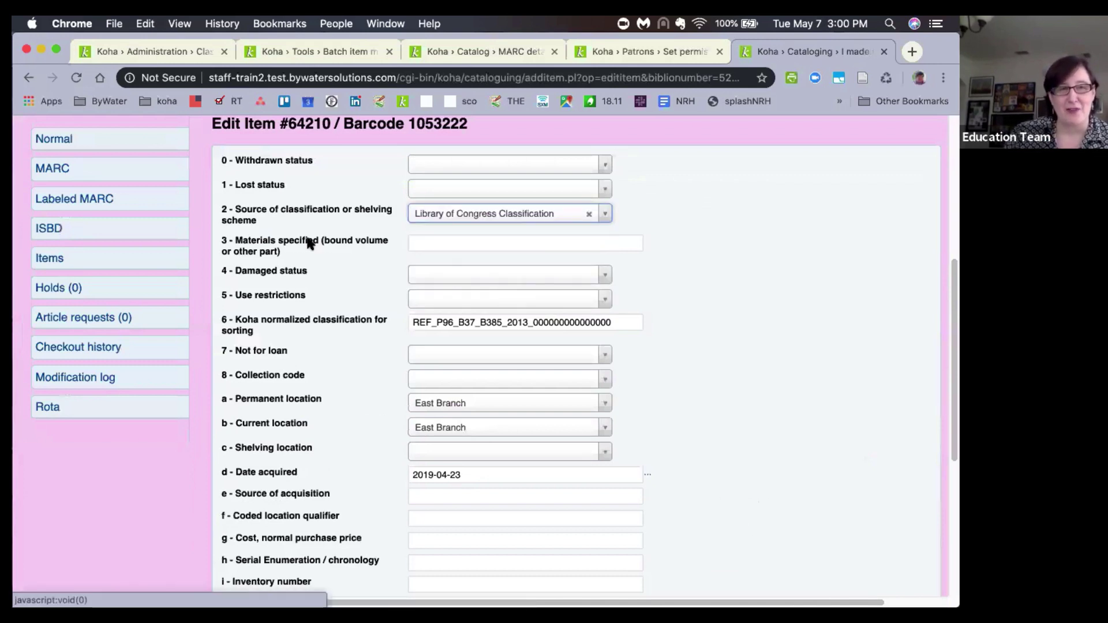
{"action": "scroll", "coordinate": [294, 244], "scroll_direction": "down", "scroll_amount": 5}
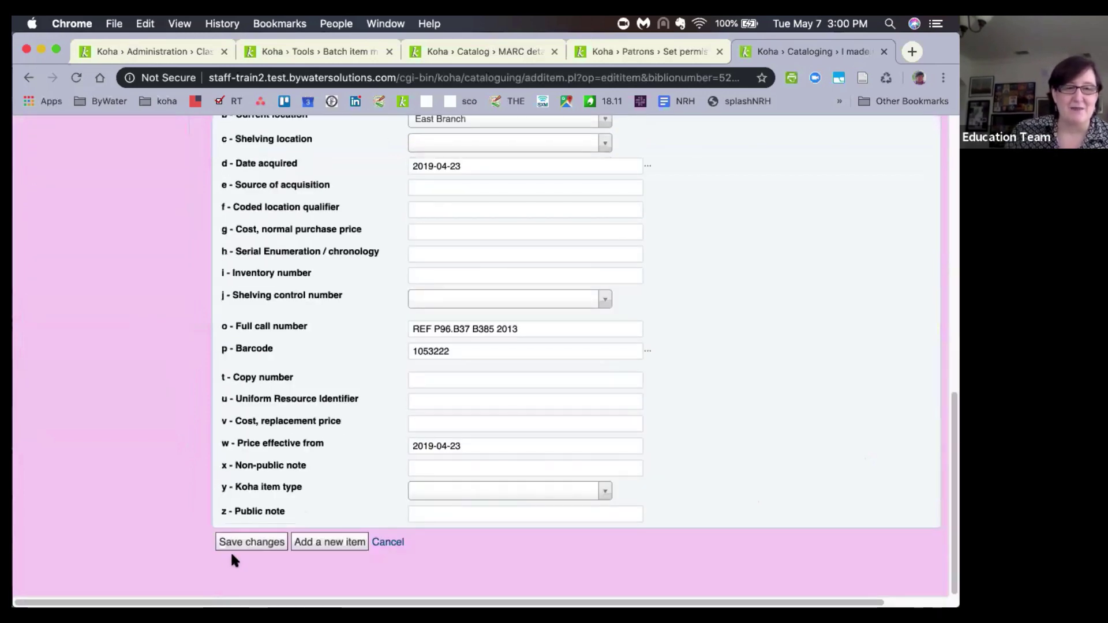
{"action": "left_click", "coordinate": [242, 544]}
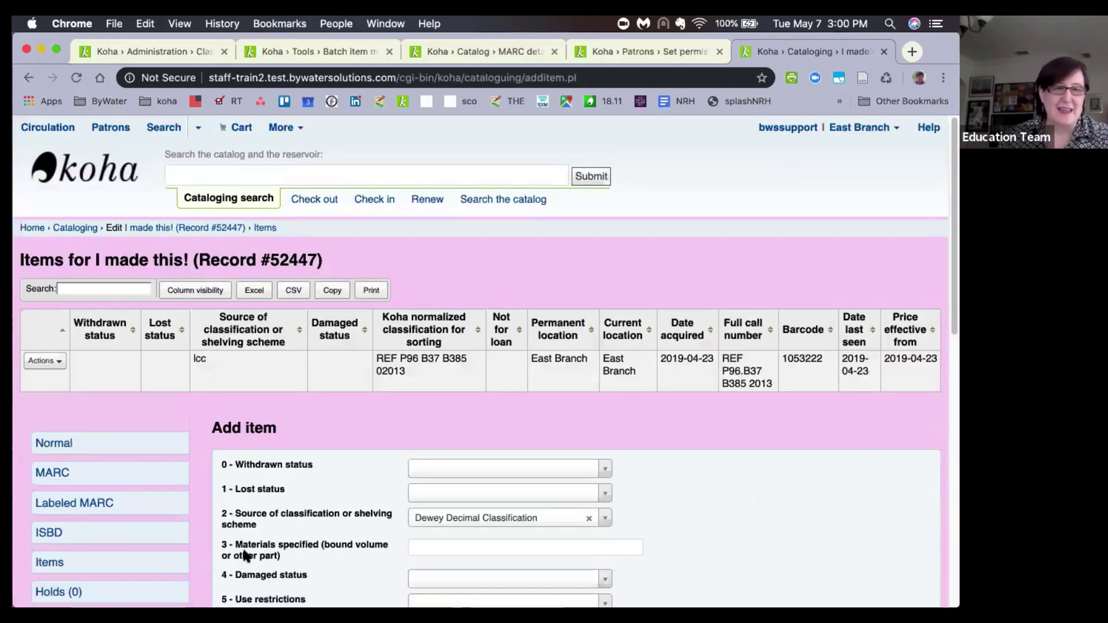
{"action": "left_click", "coordinate": [45, 362]}
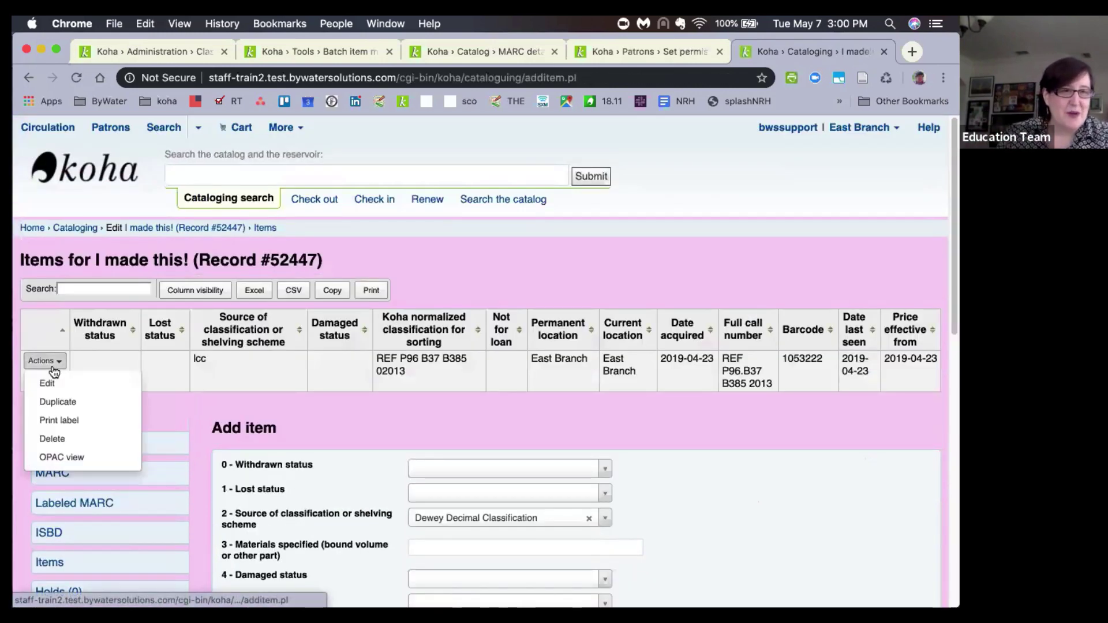
{"action": "left_click", "coordinate": [80, 422]}
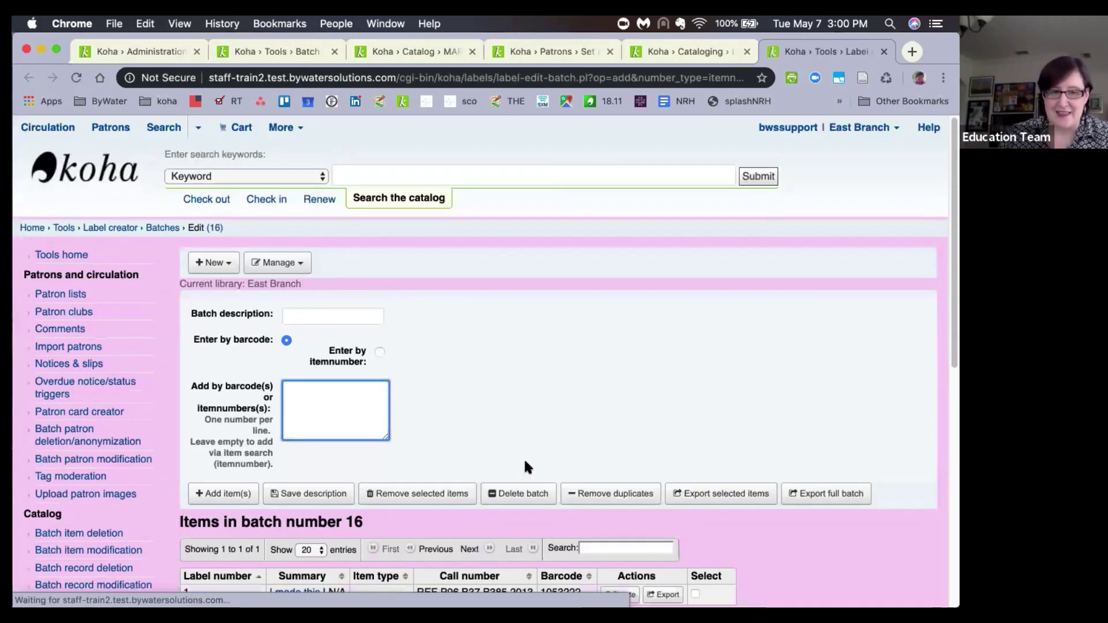
Export the item's label with the Spine layout as a PDF, view it, then close it.
{"action": "scroll", "coordinate": [521, 467], "scroll_direction": "down", "scroll_amount": 2}
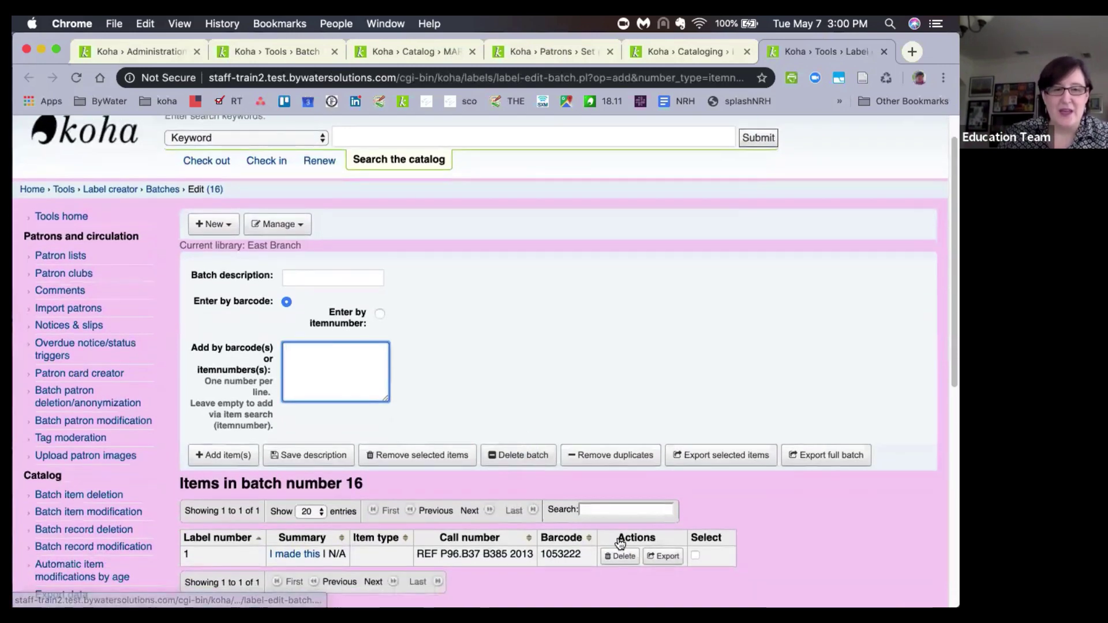
{"action": "left_click", "coordinate": [663, 528]}
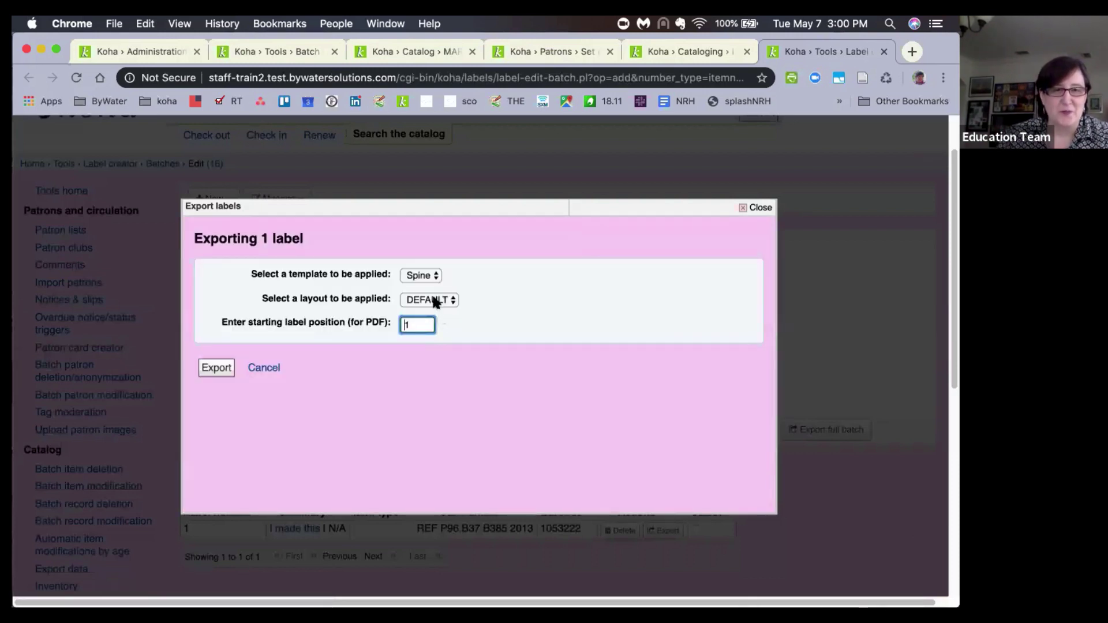
{"action": "left_click", "coordinate": [434, 300]}
{"action": "left_click", "coordinate": [427, 324]}
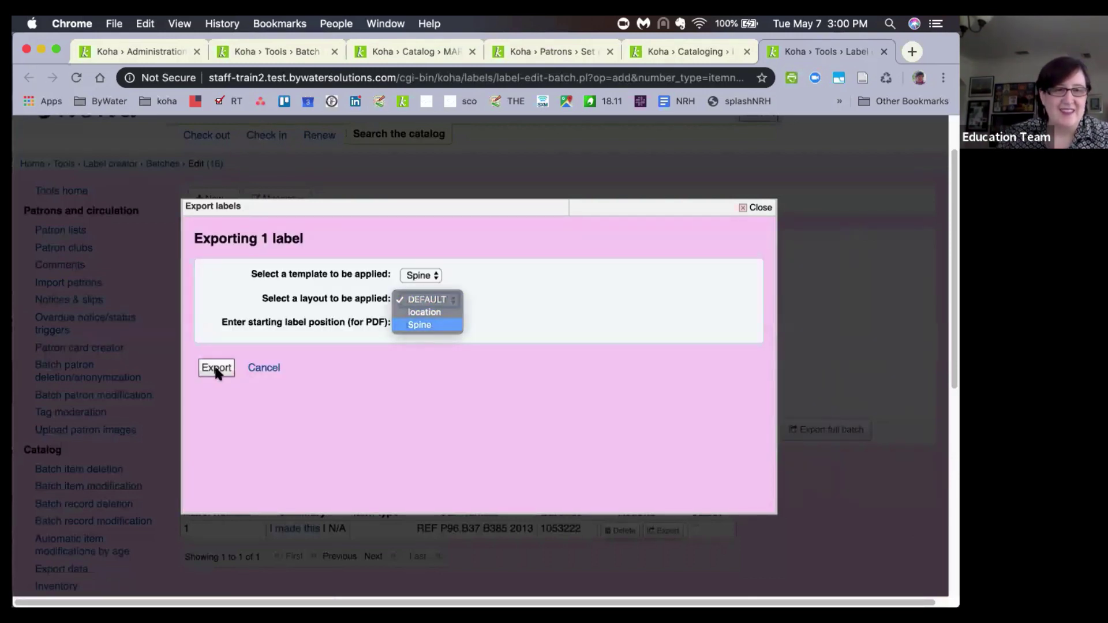
{"action": "left_click", "coordinate": [214, 369]}
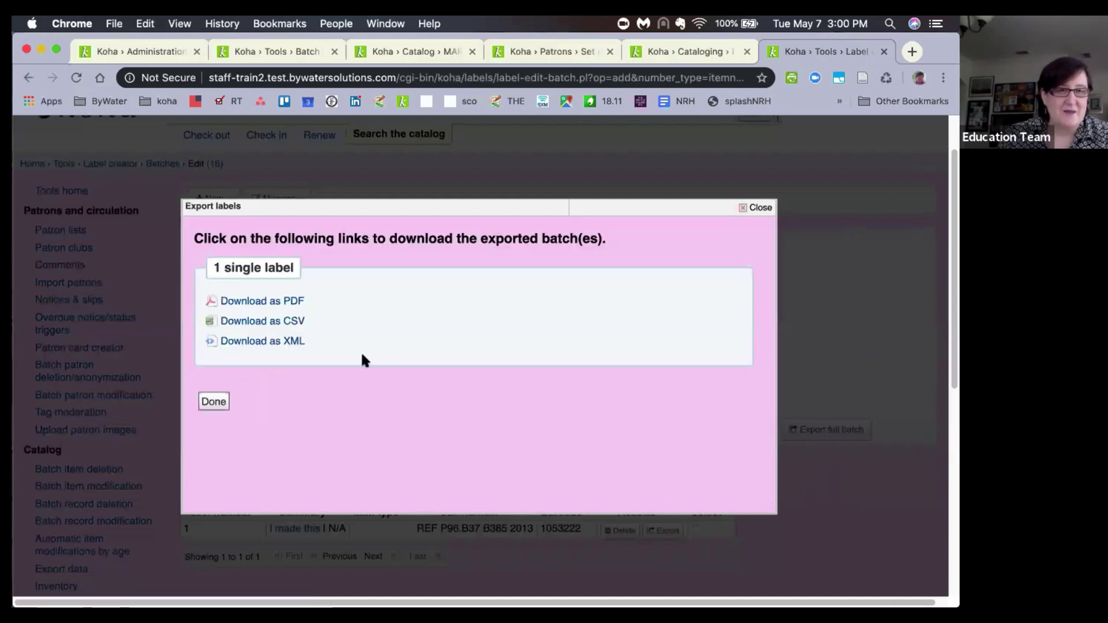
{"action": "left_click", "coordinate": [254, 298]}
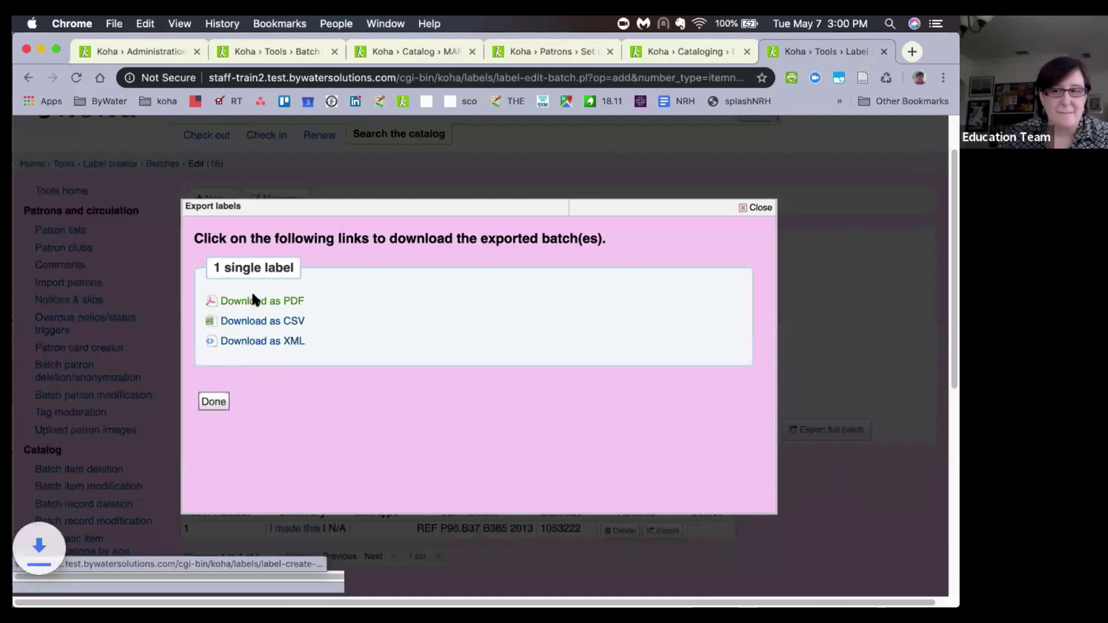
{"action": "left_click", "coordinate": [93, 591]}
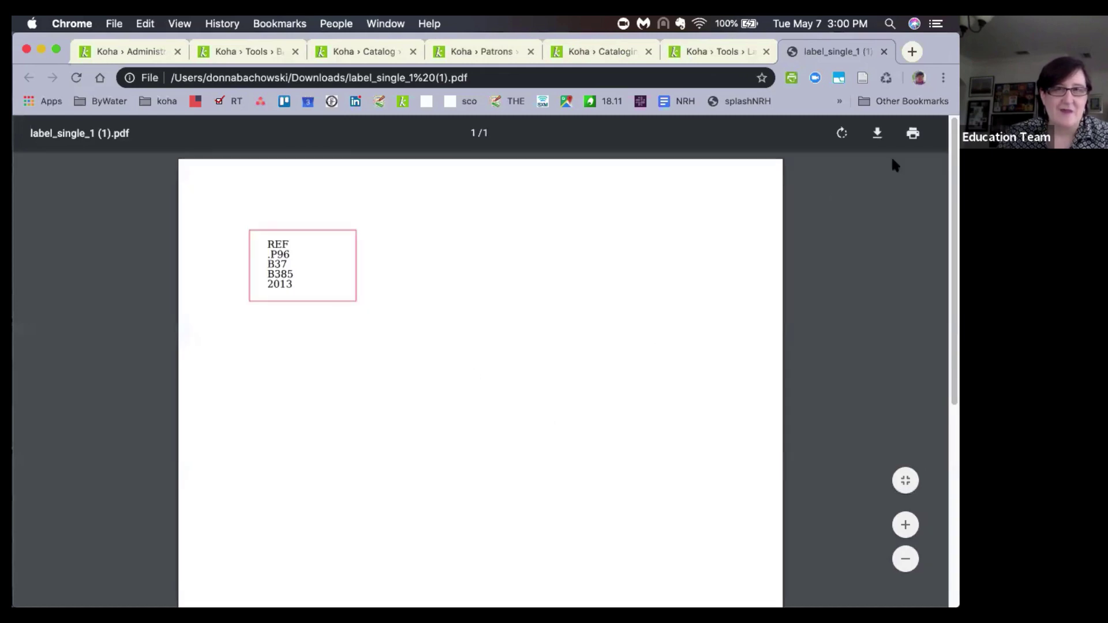
{"action": "left_click", "coordinate": [884, 52]}
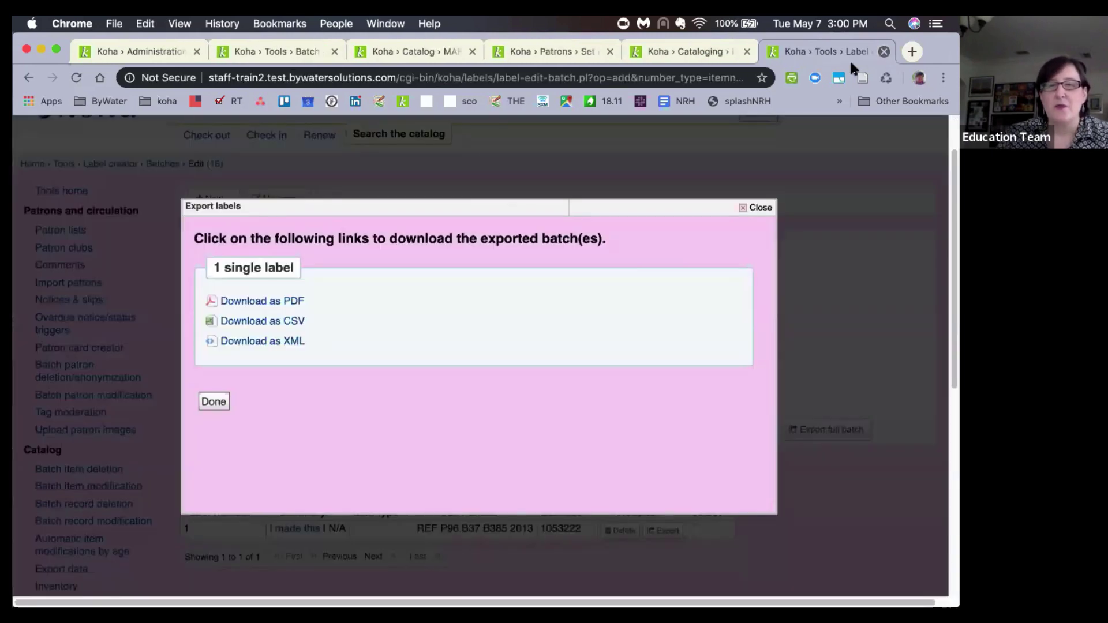
{"action": "left_click", "coordinate": [751, 208]}
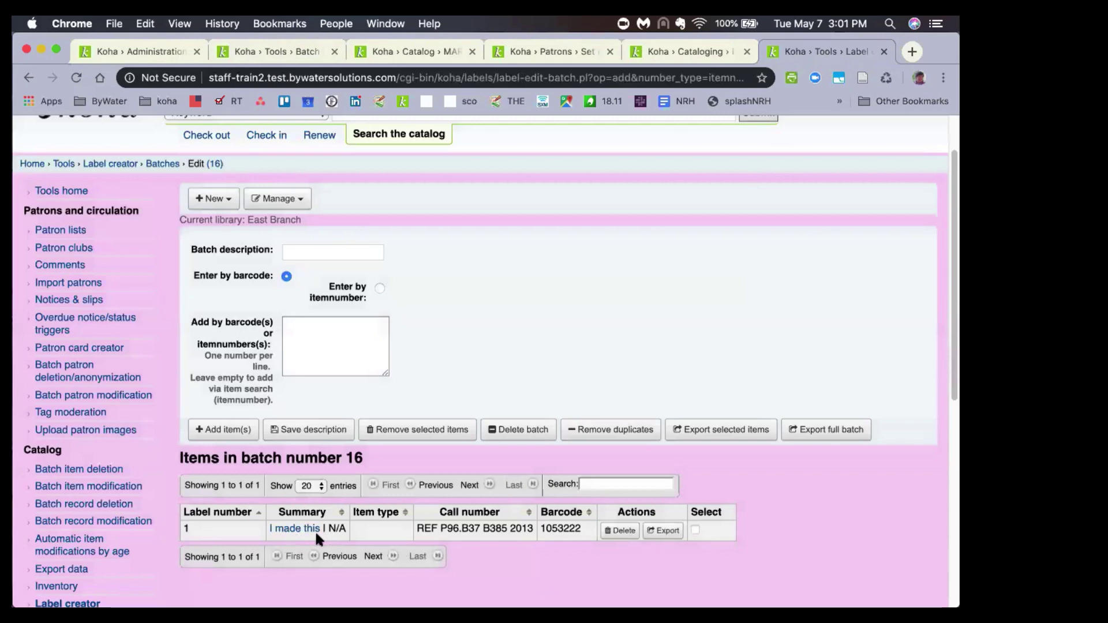
Re-export the Spine label PDF and check the call number split over five lines.
{"action": "left_click", "coordinate": [669, 531]}
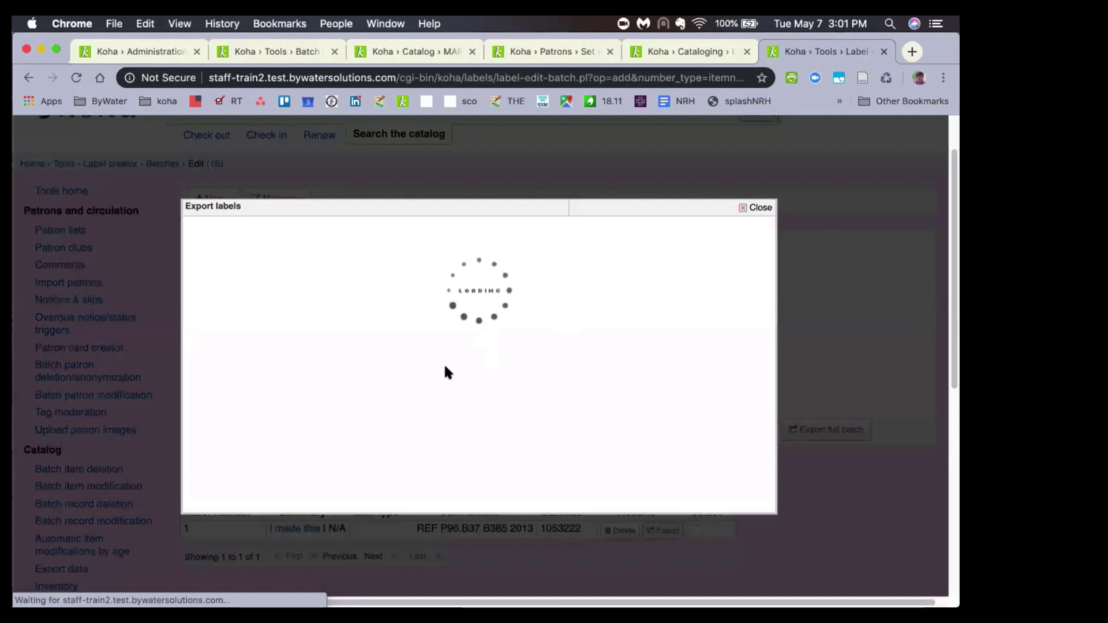
{"action": "left_click", "coordinate": [428, 303]}
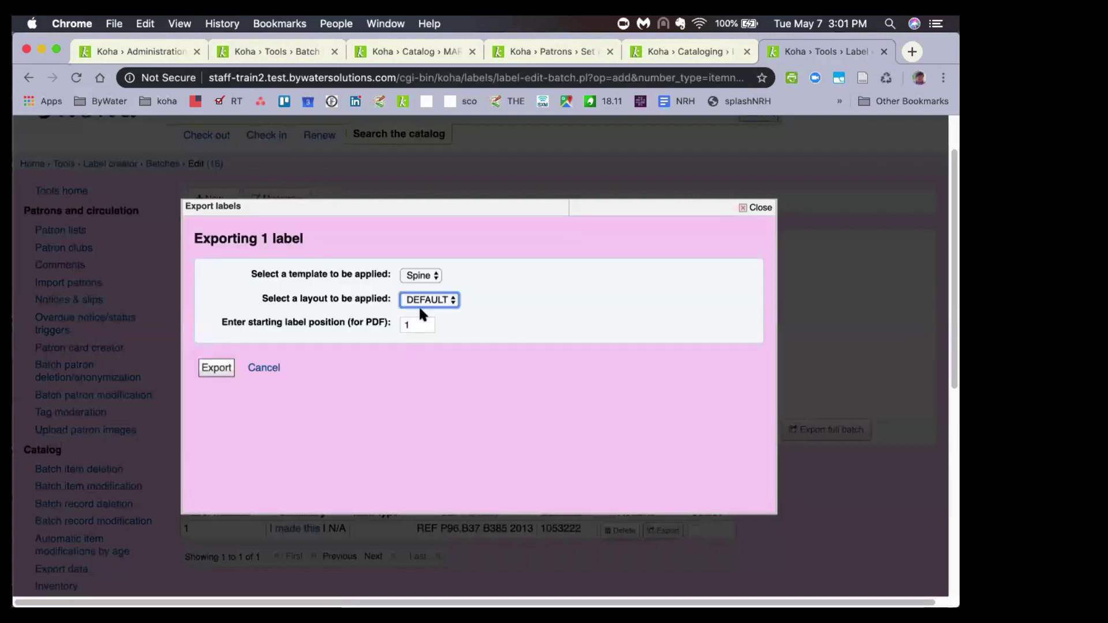
{"action": "left_click", "coordinate": [416, 324]}
{"action": "left_click", "coordinate": [215, 369]}
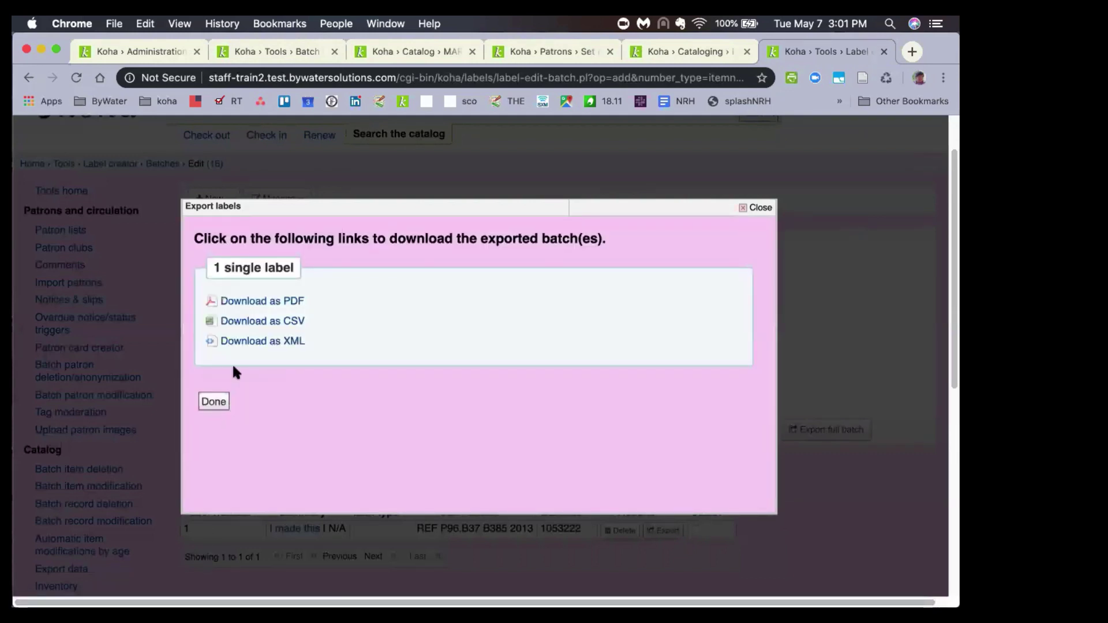
{"action": "left_click", "coordinate": [253, 301]}
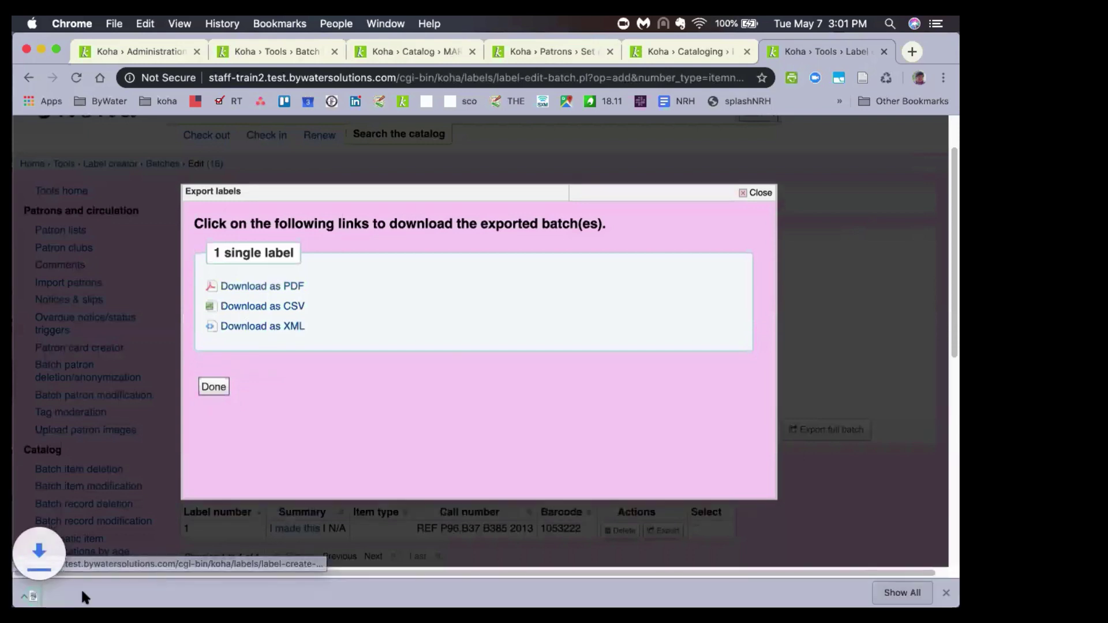
{"action": "left_click", "coordinate": [94, 594]}
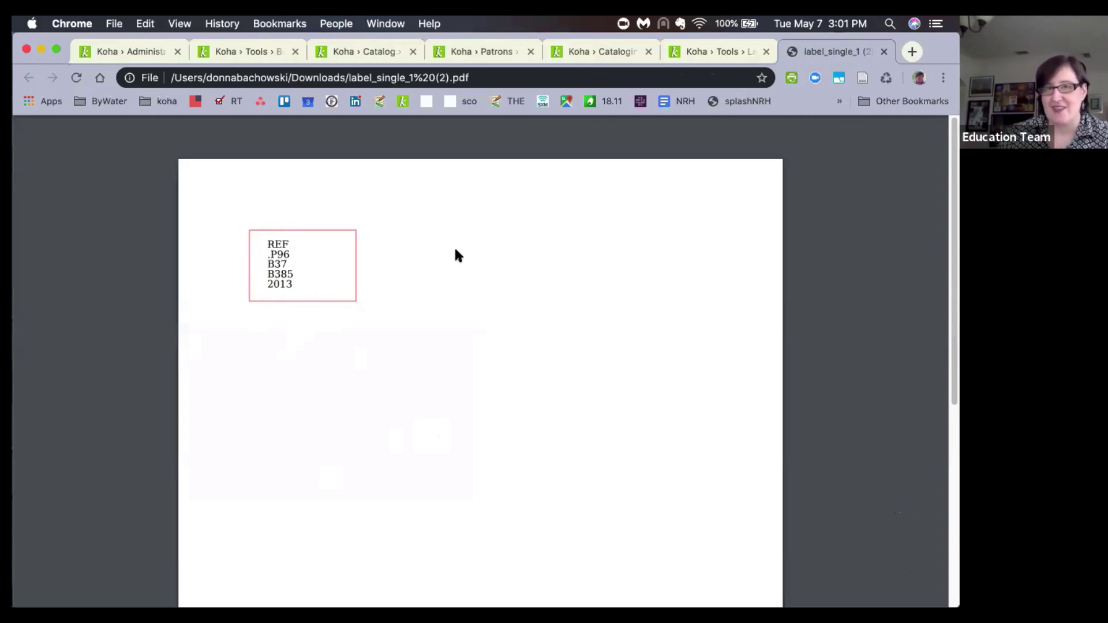
{"action": "left_click", "coordinate": [884, 53]}
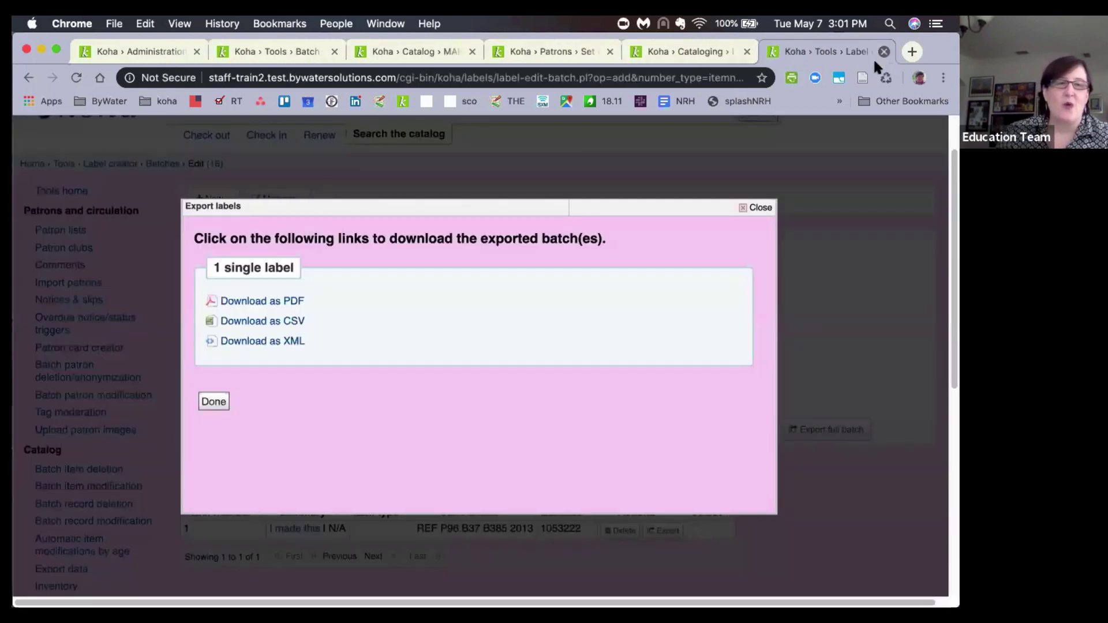
Close the label export window along with the cataloguing and label batch tabs.
{"action": "left_click", "coordinate": [753, 206]}
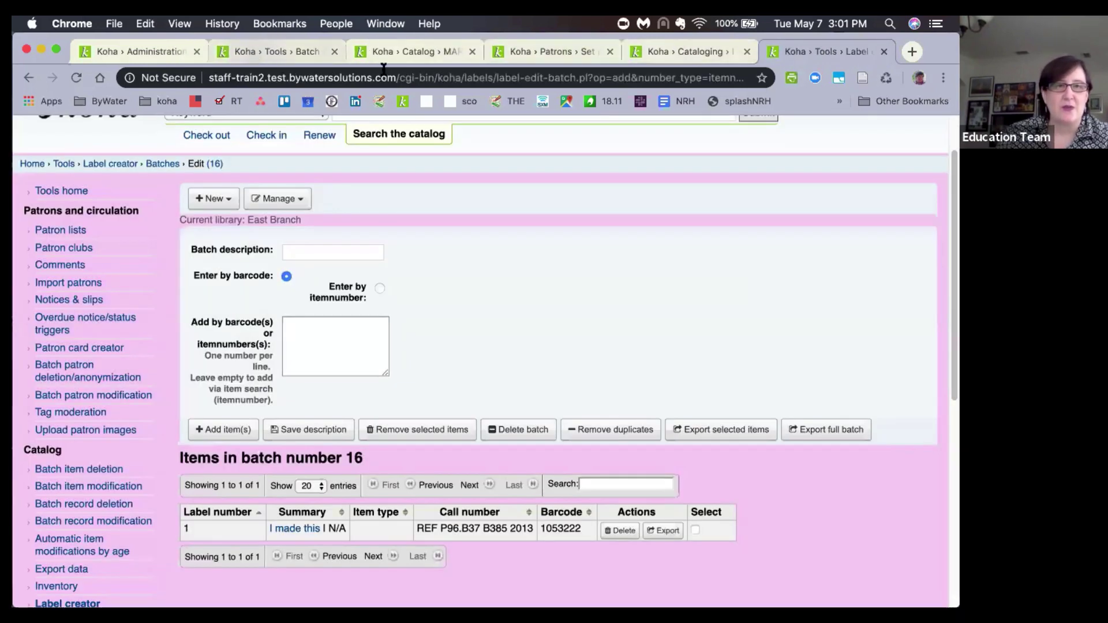
{"action": "left_click", "coordinate": [682, 50]}
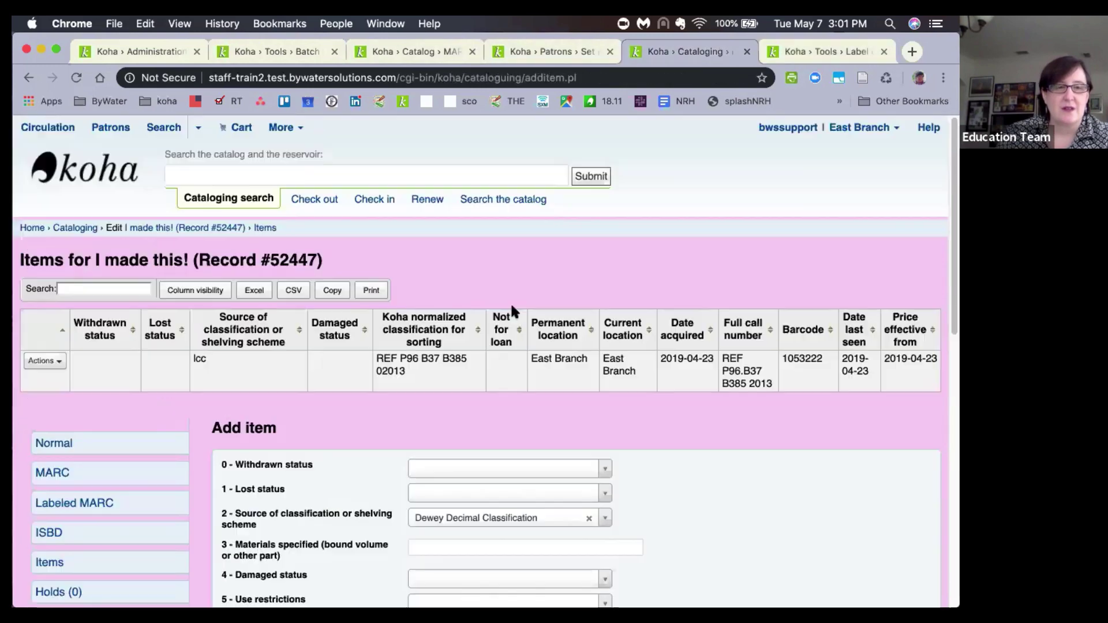
{"action": "left_click", "coordinate": [746, 51]}
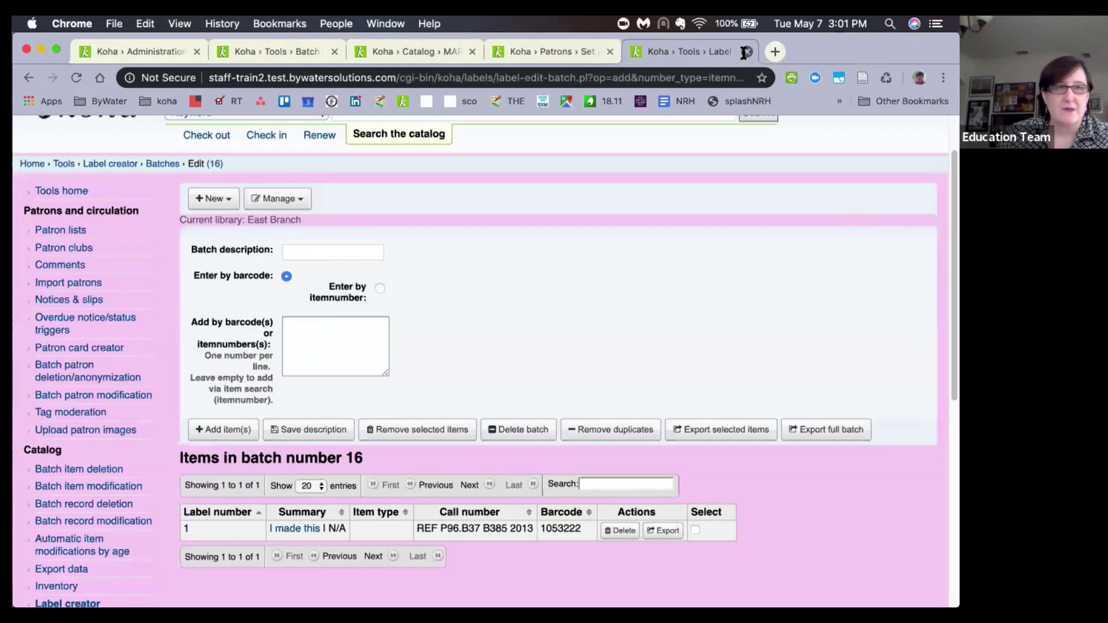
{"action": "left_click", "coordinate": [747, 51]}
From the classification sources administration page, open the regex splitting rule for editing.
{"action": "left_click", "coordinate": [172, 54]}
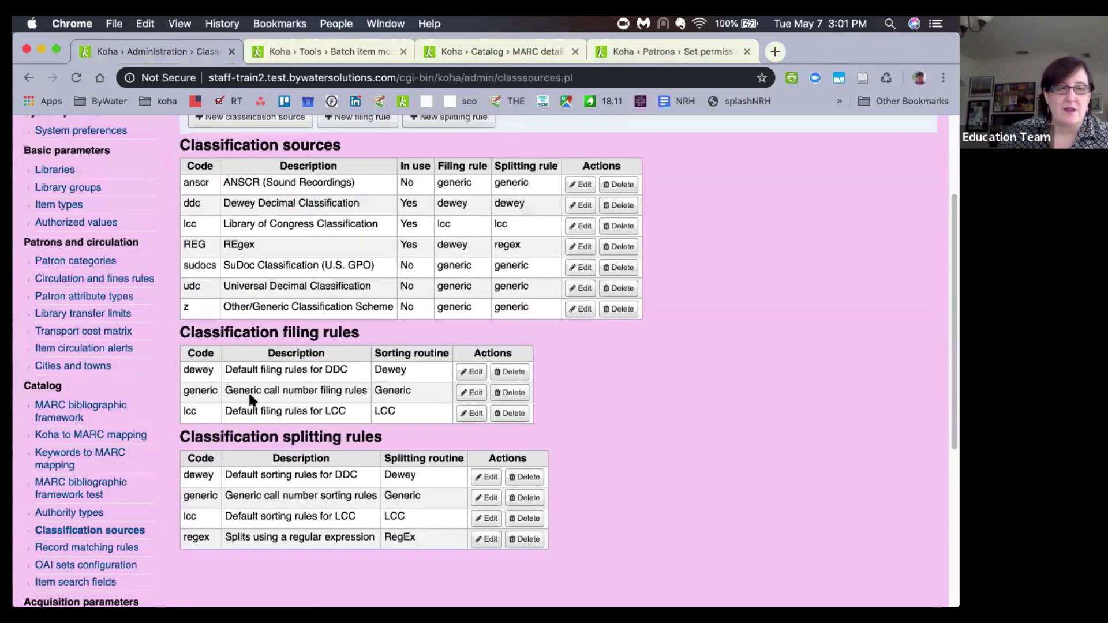
{"action": "scroll", "coordinate": [254, 404], "scroll_direction": "down", "scroll_amount": 3}
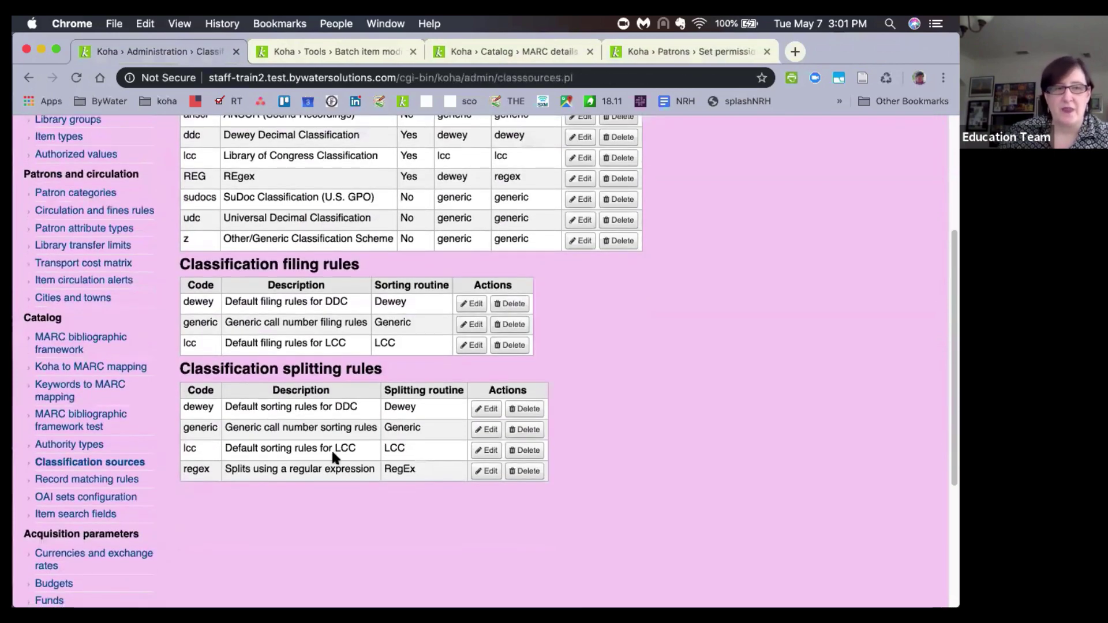
{"action": "left_click", "coordinate": [485, 472]}
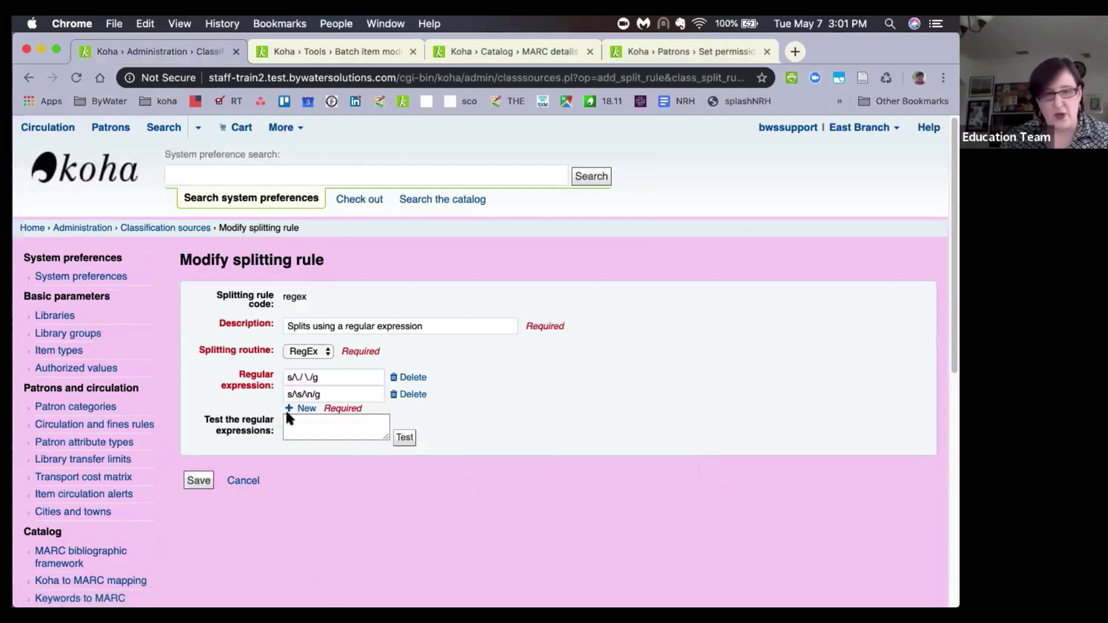
Test the regex rule on REF P96.B37 B385 2013, giving REF, P96, .B37, B385, 2013, then cancel.
{"action": "key", "text": "super+equal"}
{"action": "key", "text": "super+equal"}
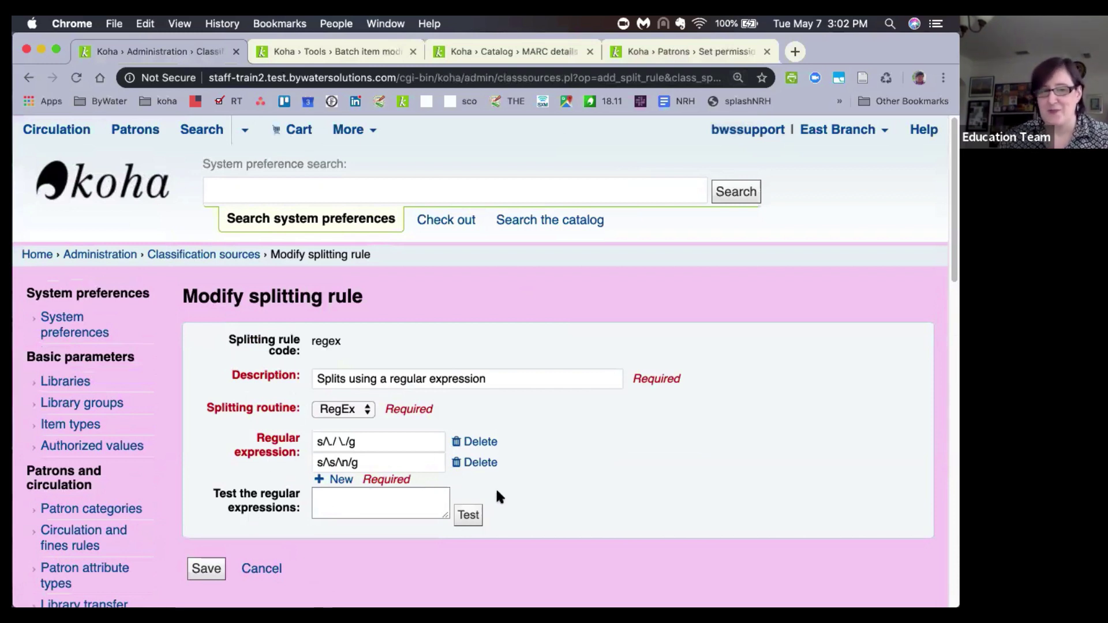
{"action": "scroll", "coordinate": [498, 495], "scroll_direction": "down", "scroll_amount": 1}
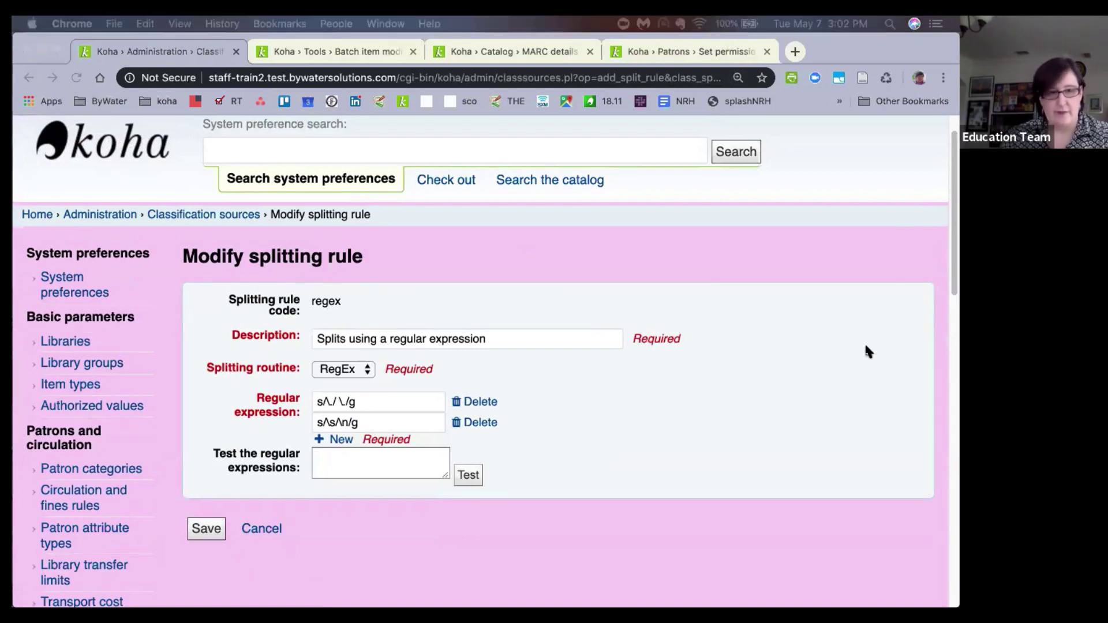
{"action": "left_click", "coordinate": [343, 461]}
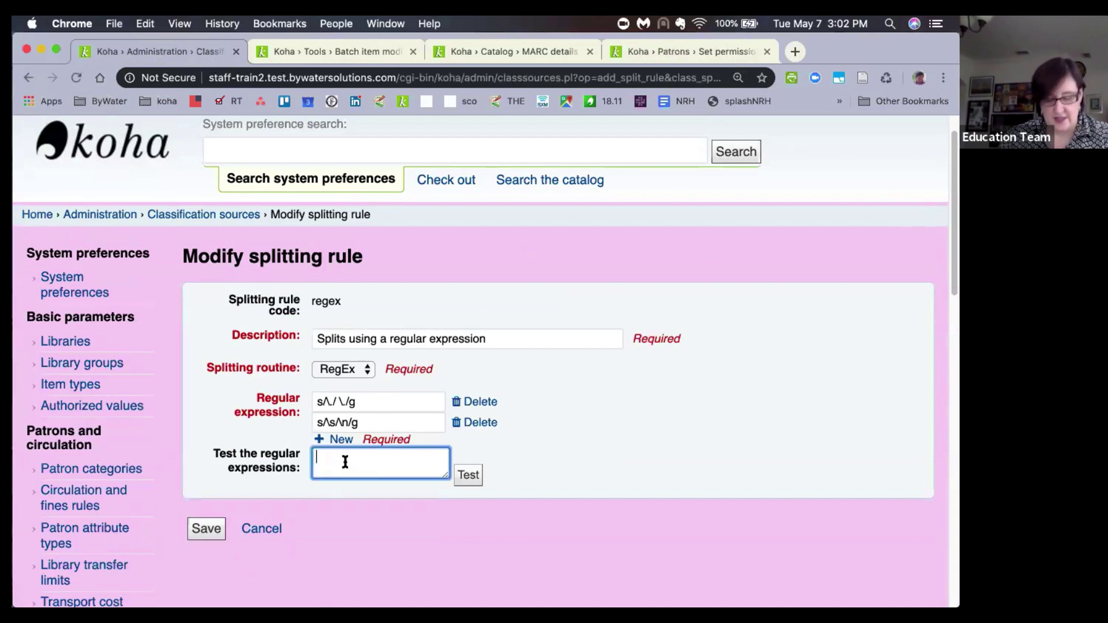
{"action": "type", "text": "REF P96.B37 B385 2013"}
{"action": "left_click", "coordinate": [467, 476]}
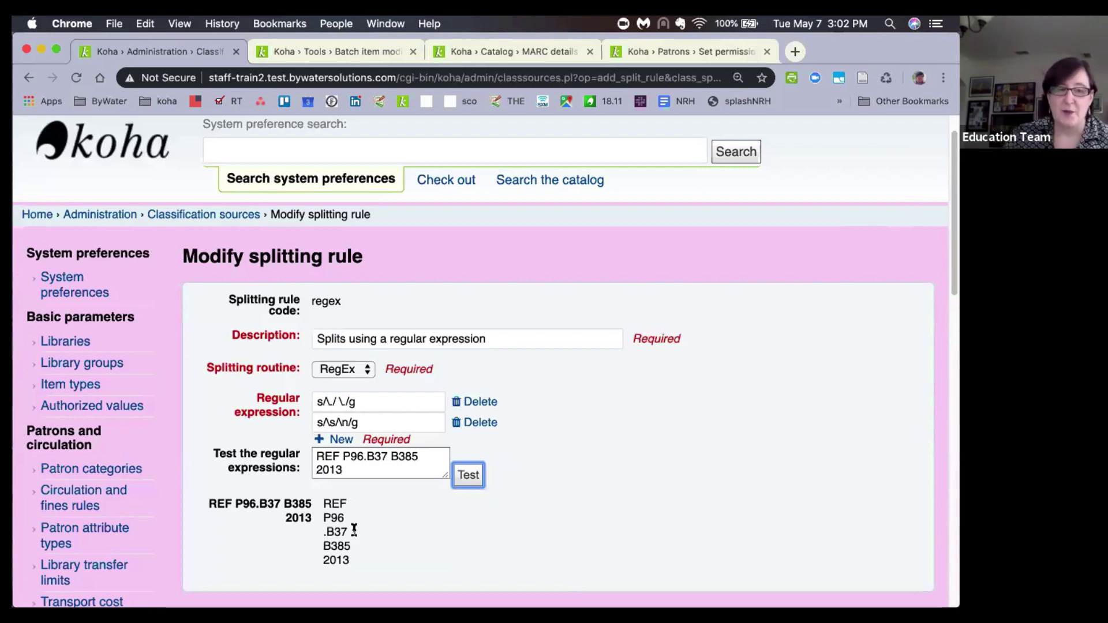
{"action": "scroll", "coordinate": [405, 523], "scroll_direction": "down", "scroll_amount": 1}
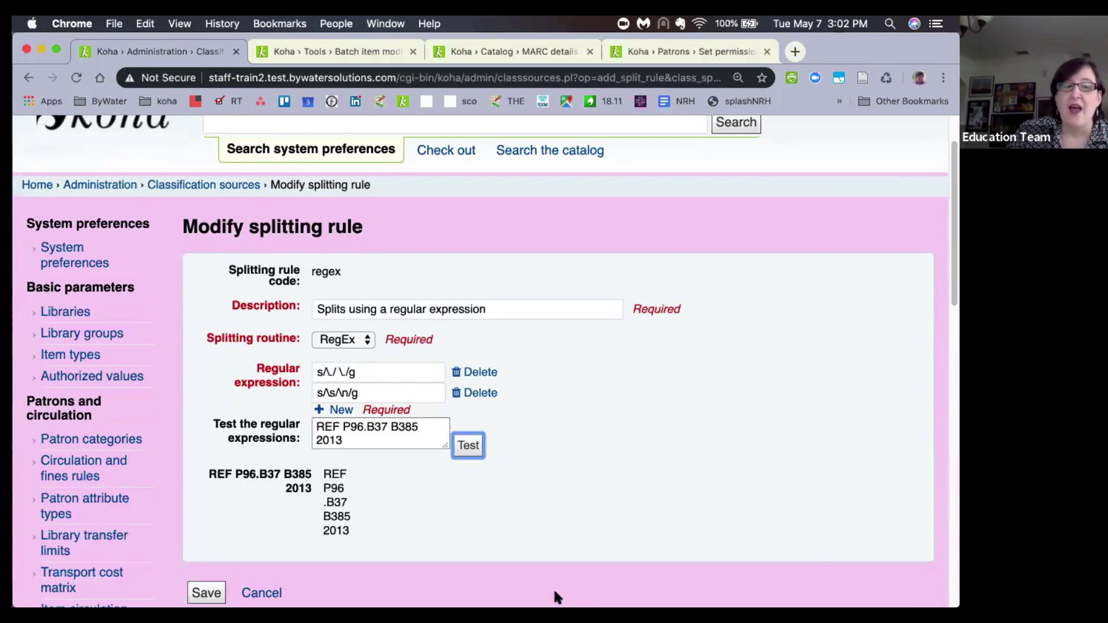
{"action": "left_click", "coordinate": [262, 595]}
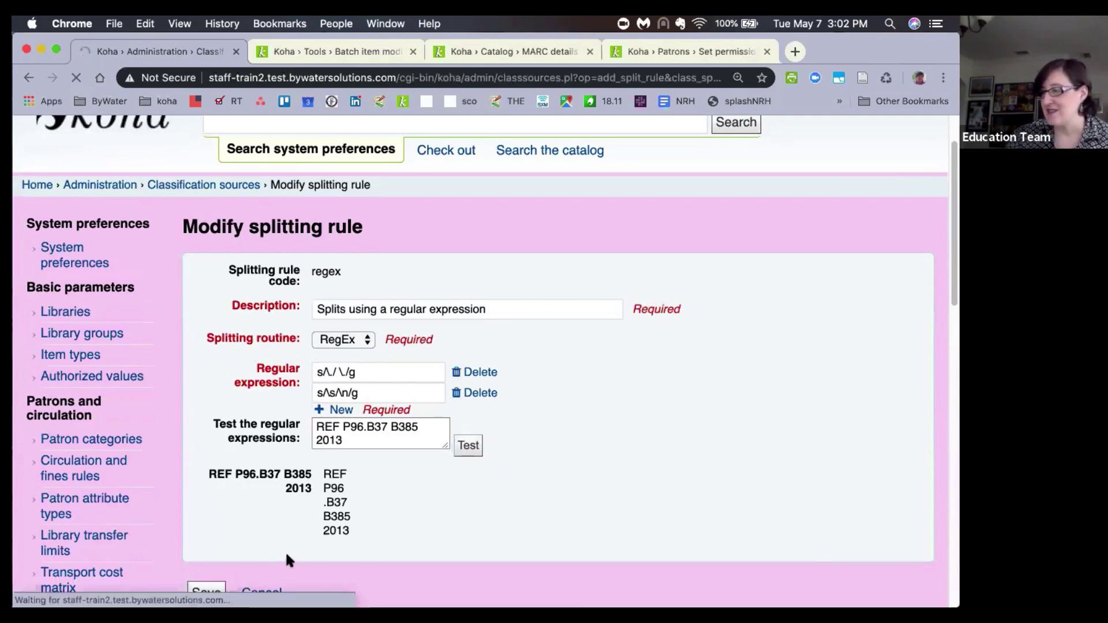
Open the generic row under Classification splitting rules in the Modify splitting rule form.
{"action": "scroll", "coordinate": [288, 552], "scroll_direction": "down", "scroll_amount": 2}
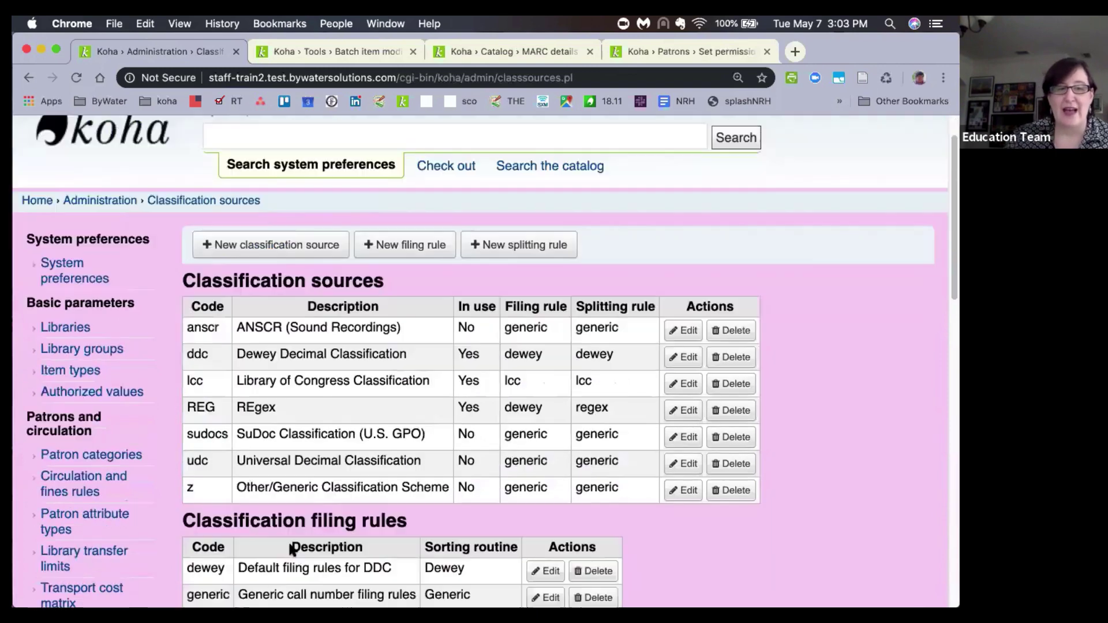
{"action": "scroll", "coordinate": [291, 549], "scroll_direction": "down", "scroll_amount": 5}
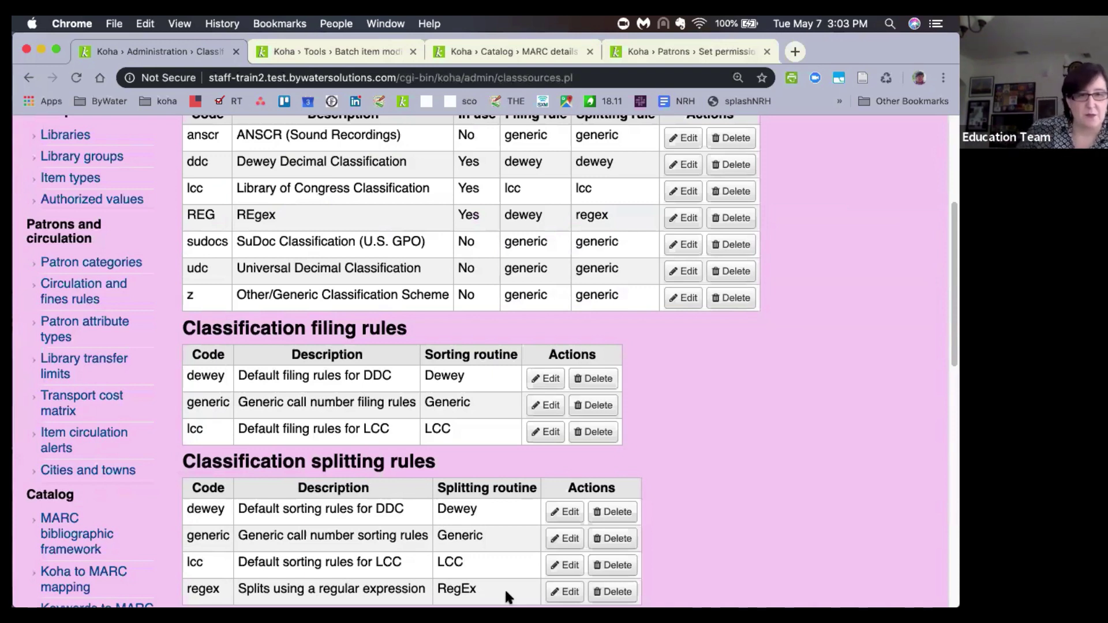
{"action": "scroll", "coordinate": [404, 538], "scroll_direction": "down", "scroll_amount": 3}
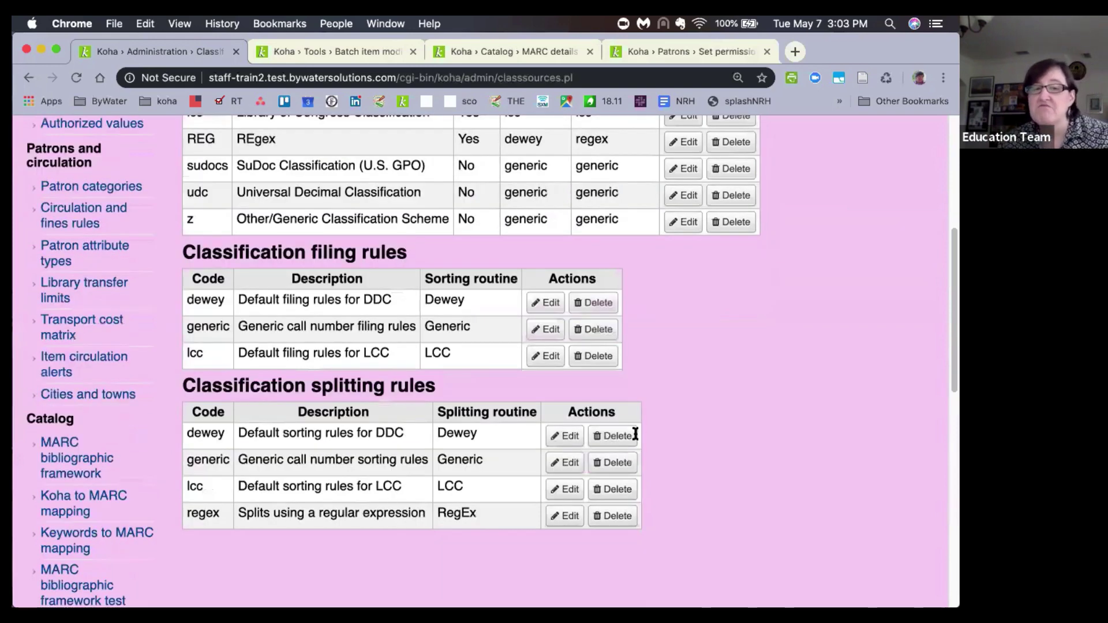
{"action": "left_click", "coordinate": [567, 463]}
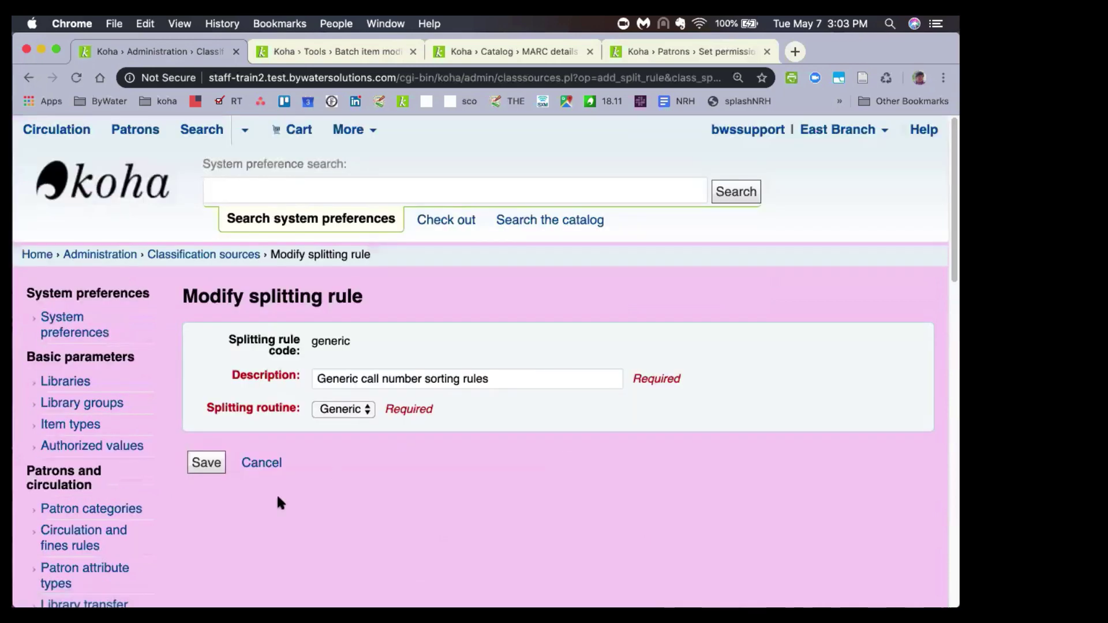
Cancel the generic rule form and review the classification sources and splitting rules tables.
{"action": "left_click", "coordinate": [265, 464]}
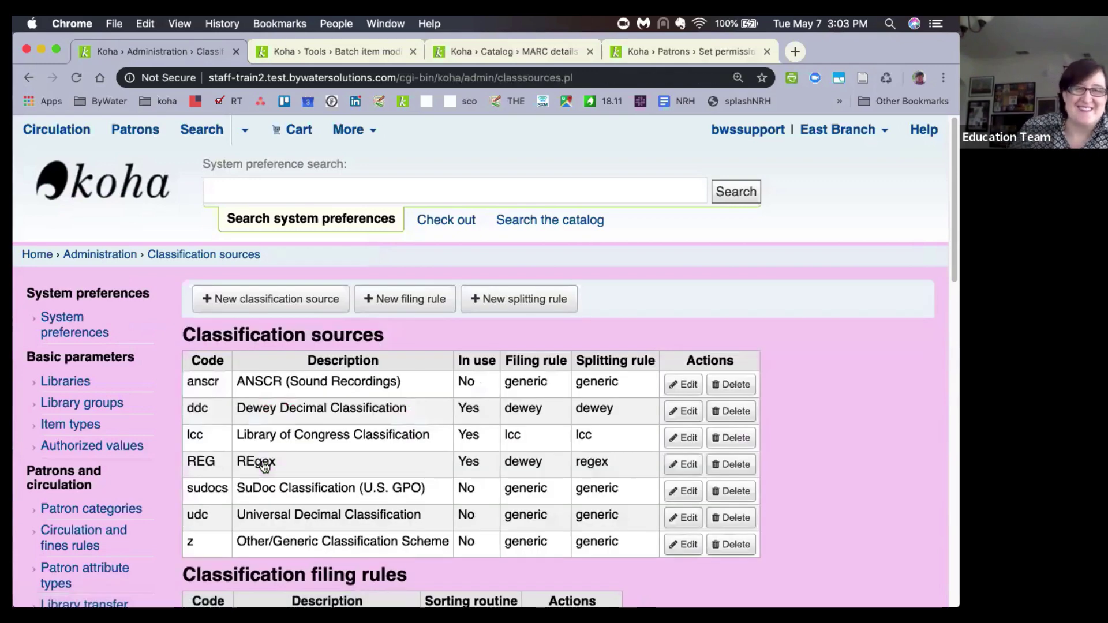
{"action": "scroll", "coordinate": [265, 464], "scroll_direction": "down", "scroll_amount": 3}
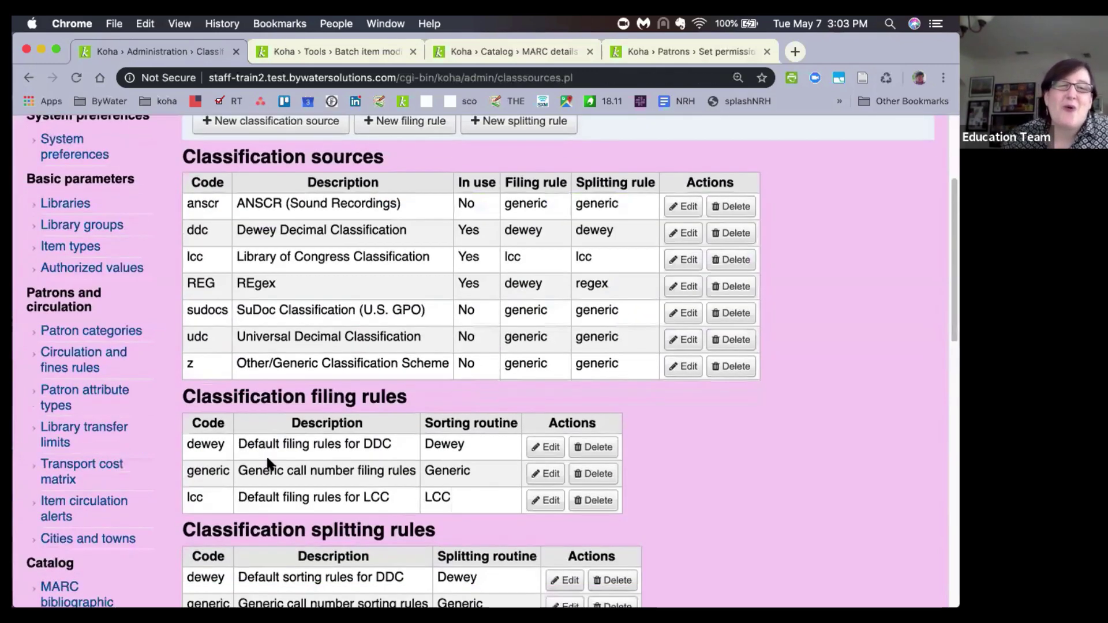
{"action": "scroll", "coordinate": [268, 463], "scroll_direction": "down", "scroll_amount": 3}
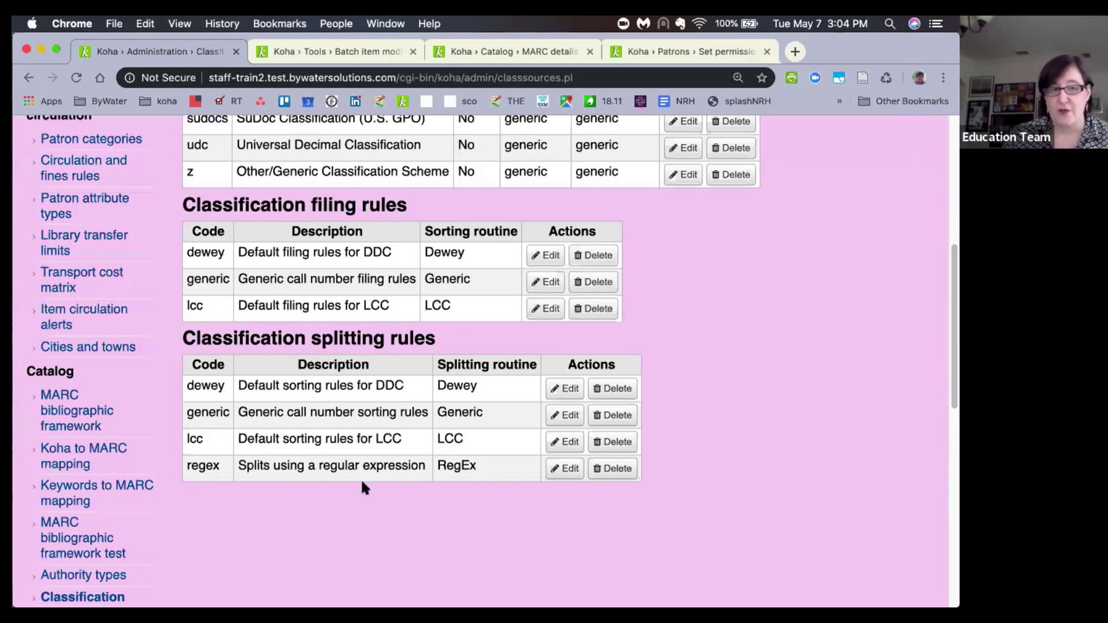
{"action": "scroll", "coordinate": [335, 469], "scroll_direction": "down", "scroll_amount": 1}
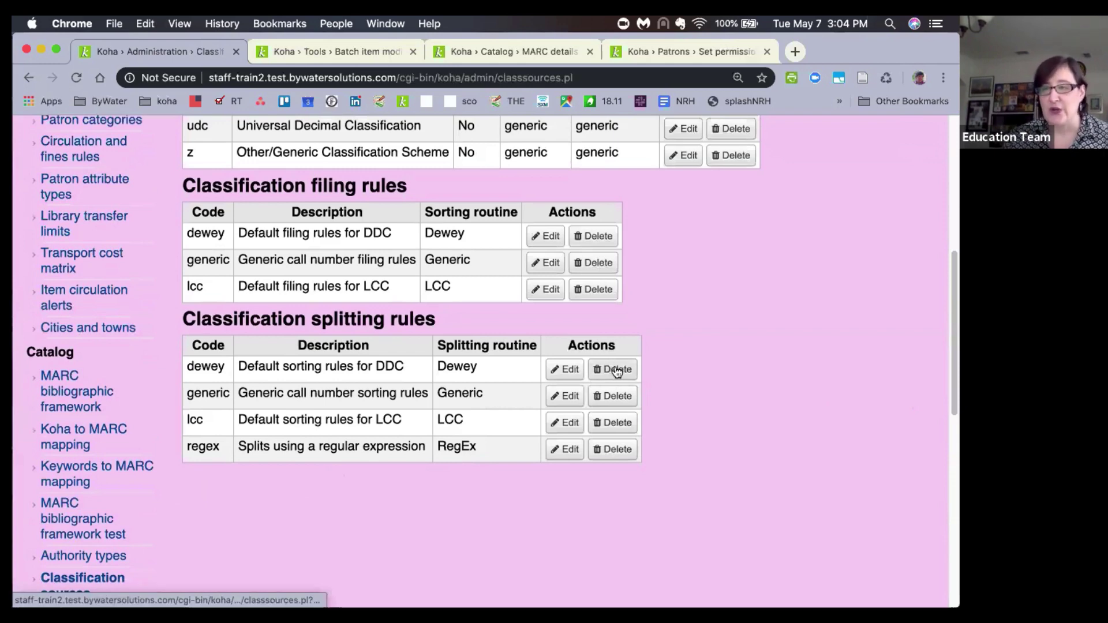
{"action": "scroll", "coordinate": [615, 369], "scroll_direction": "up", "scroll_amount": 3}
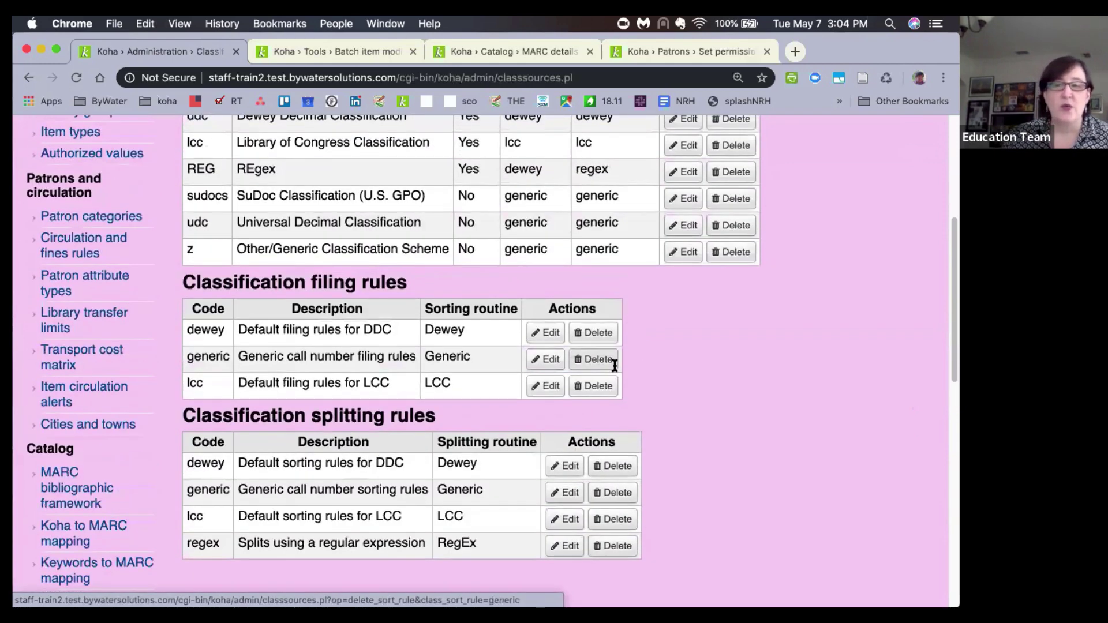
{"action": "scroll", "coordinate": [615, 365], "scroll_direction": "up", "scroll_amount": 10}
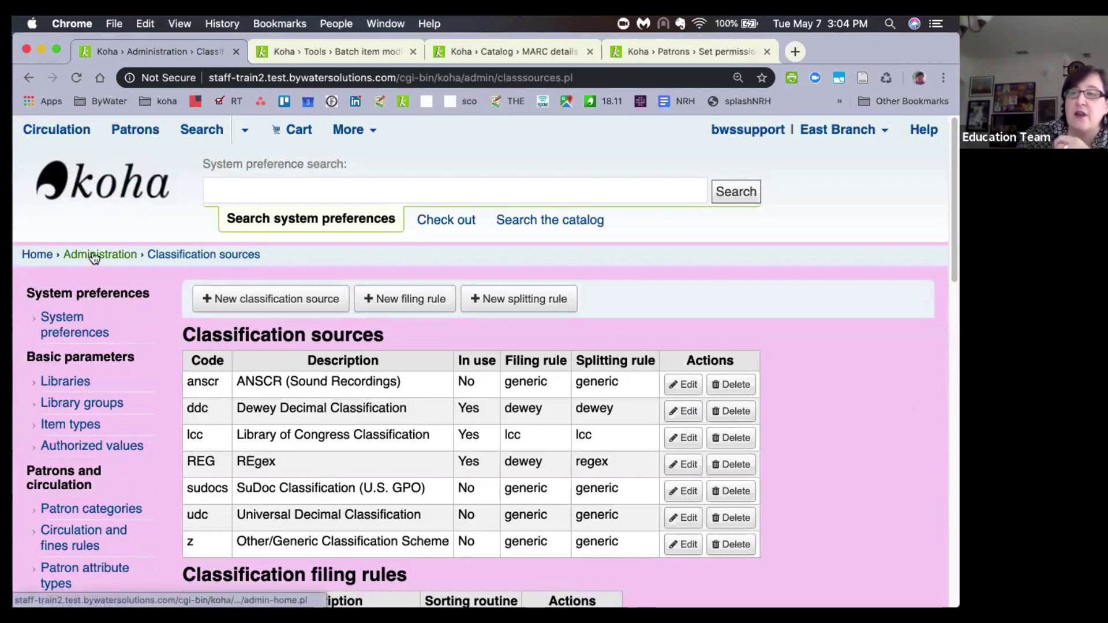
Go from Administration back to the staff home page and into Serials.
{"action": "left_click", "coordinate": [96, 257]}
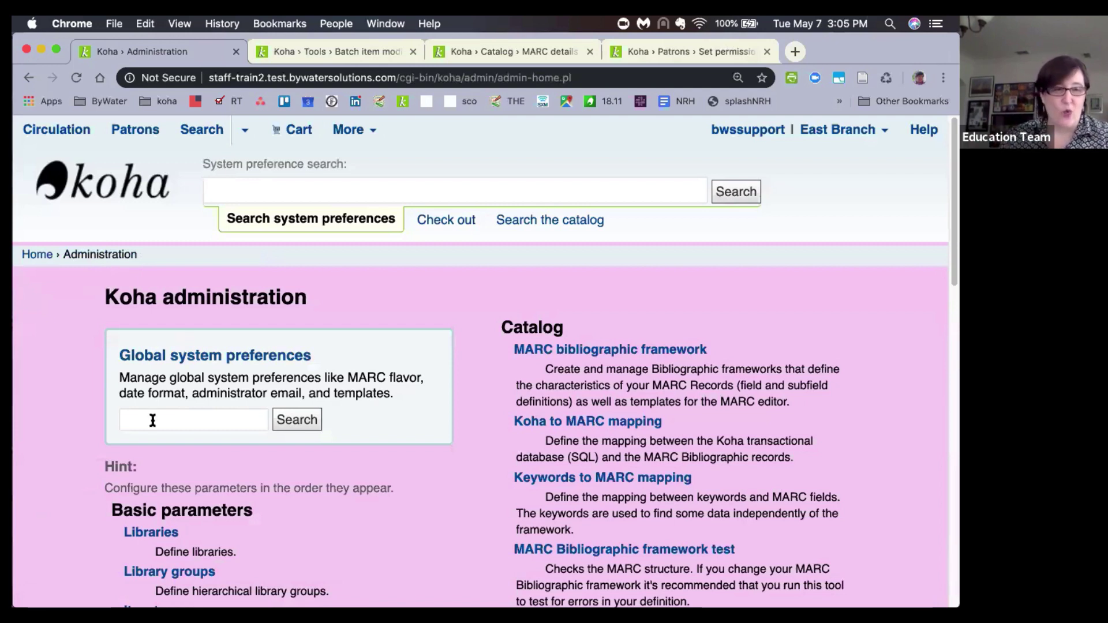
{"action": "left_click", "coordinate": [28, 256]}
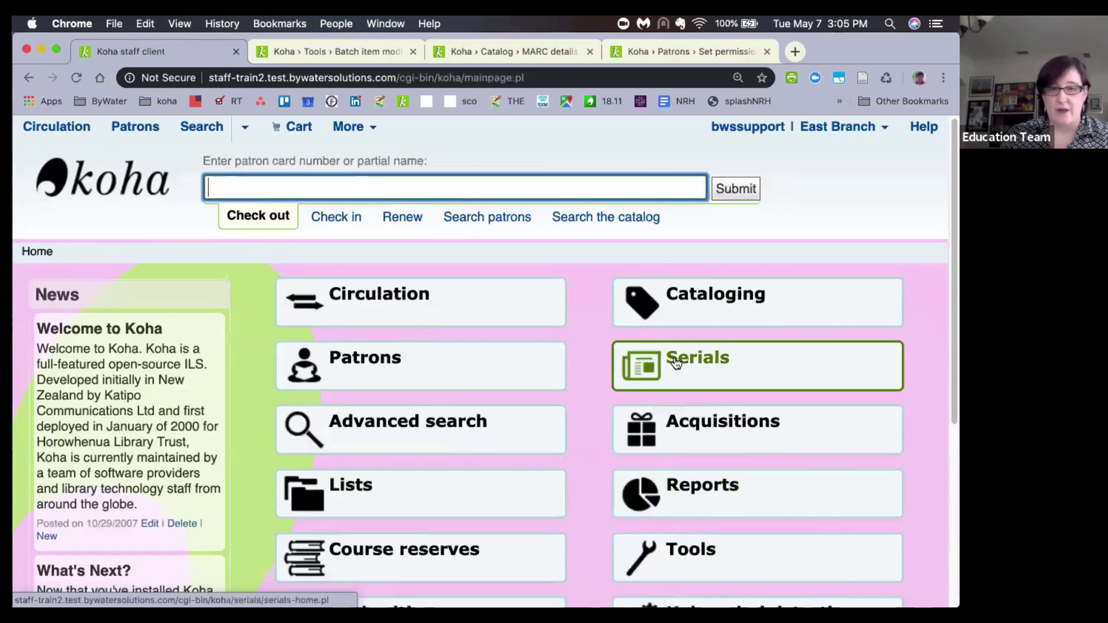
{"action": "left_click", "coordinate": [674, 362]}
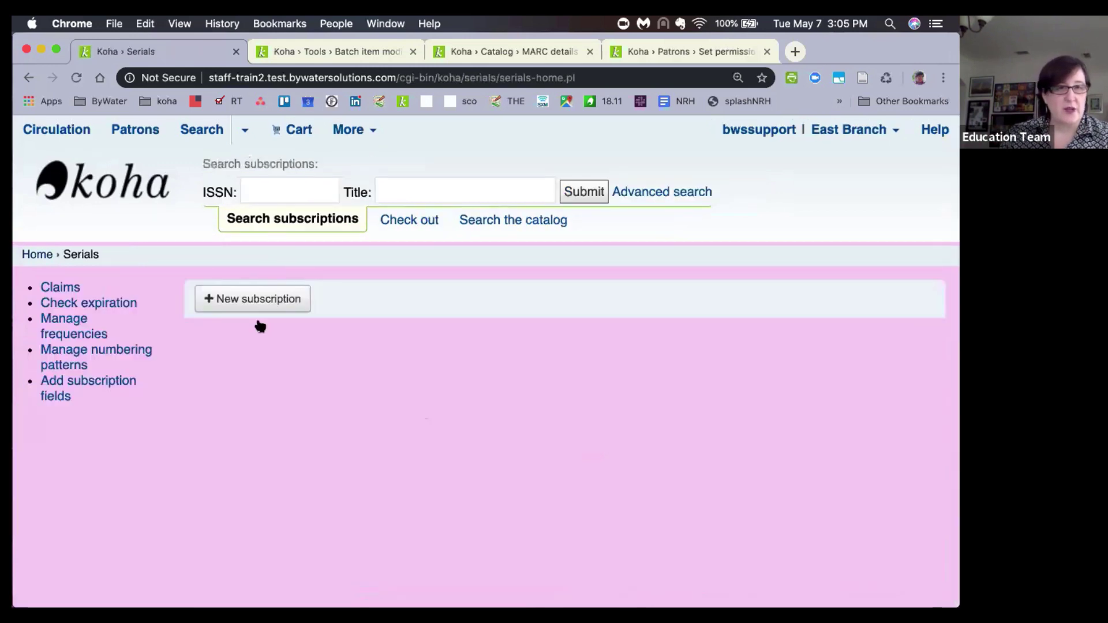
Search subscriptions for 'atlantic monthly' and start Serial receive on The Atlantic monthly result.
{"action": "left_click", "coordinate": [398, 183]}
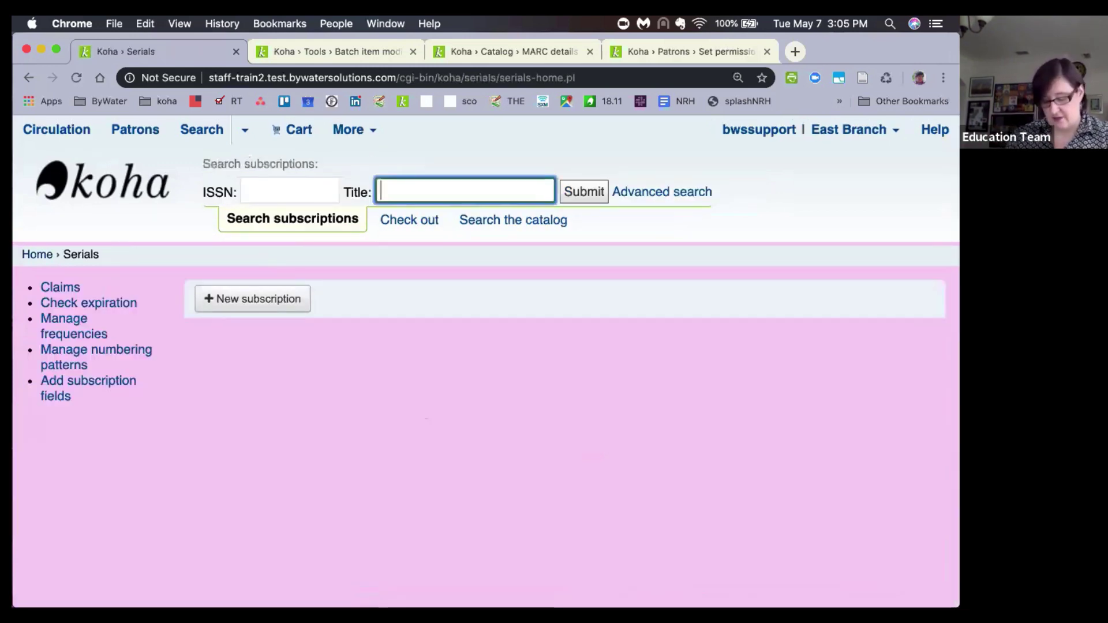
{"action": "type", "text": "atlantic "}
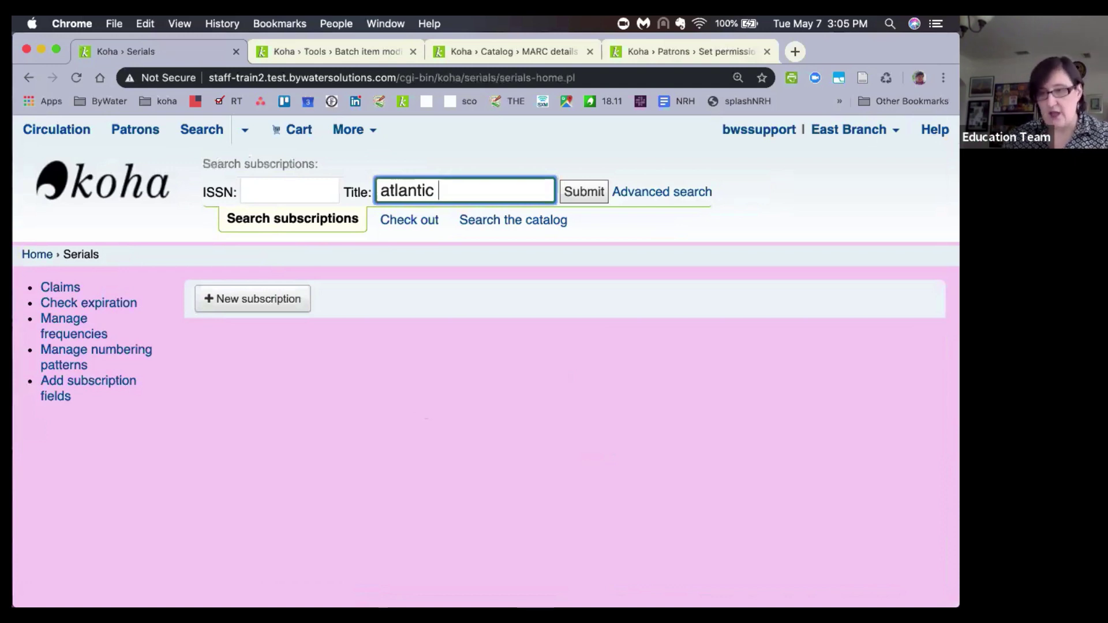
{"action": "type", "text": "monthly"}
{"action": "key", "text": "Return"}
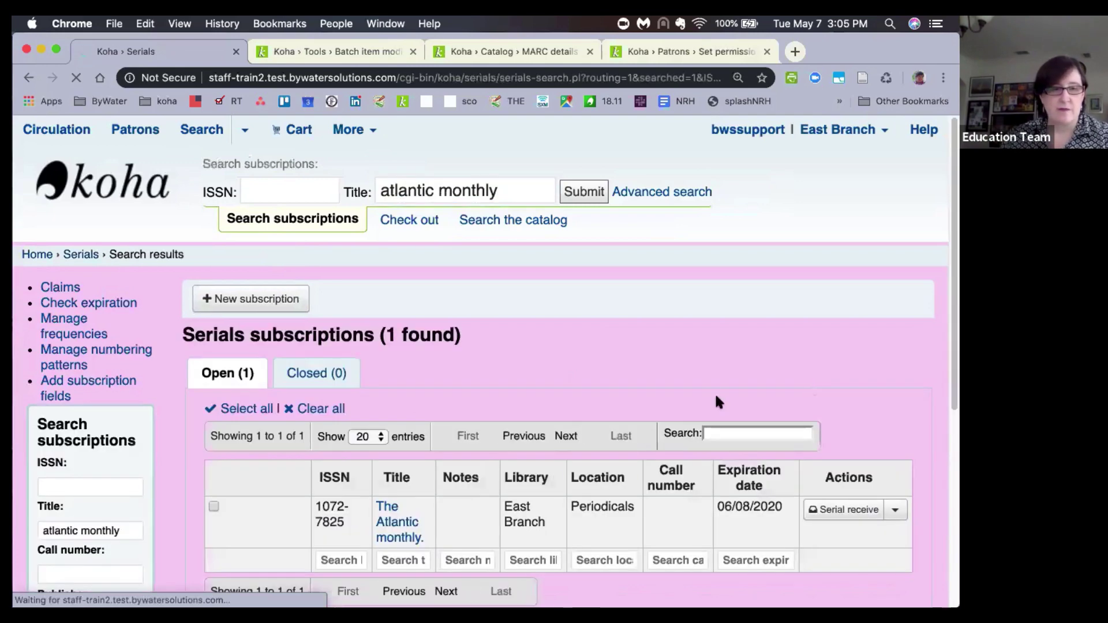
{"action": "scroll", "coordinate": [651, 340], "scroll_direction": "down", "scroll_amount": 2}
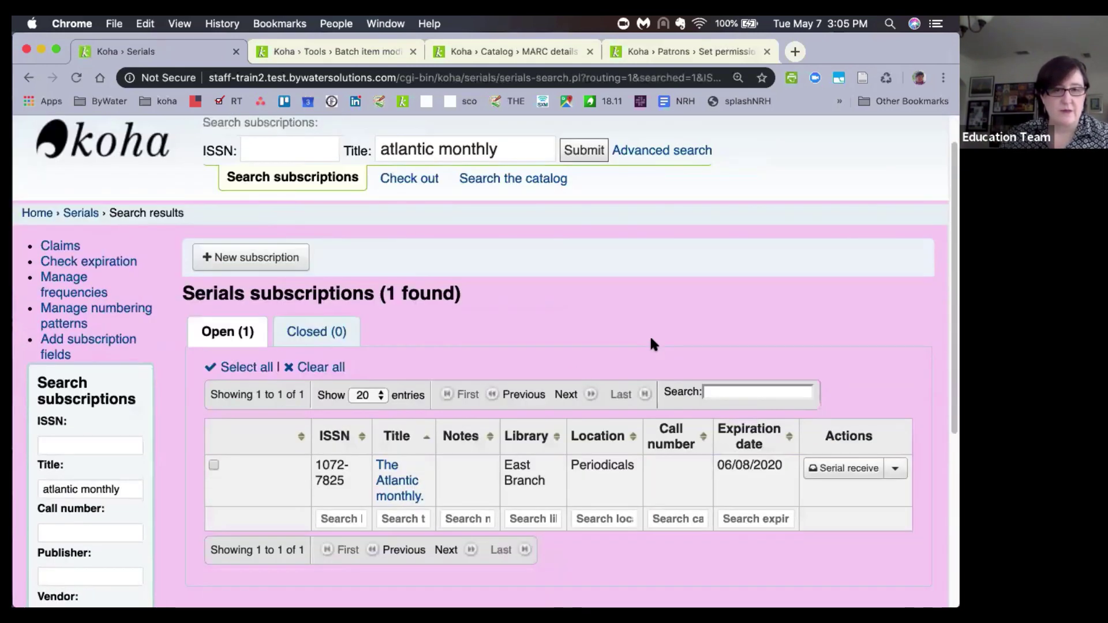
{"action": "scroll", "coordinate": [649, 344], "scroll_direction": "down", "scroll_amount": 2}
{"action": "left_click", "coordinate": [895, 430]}
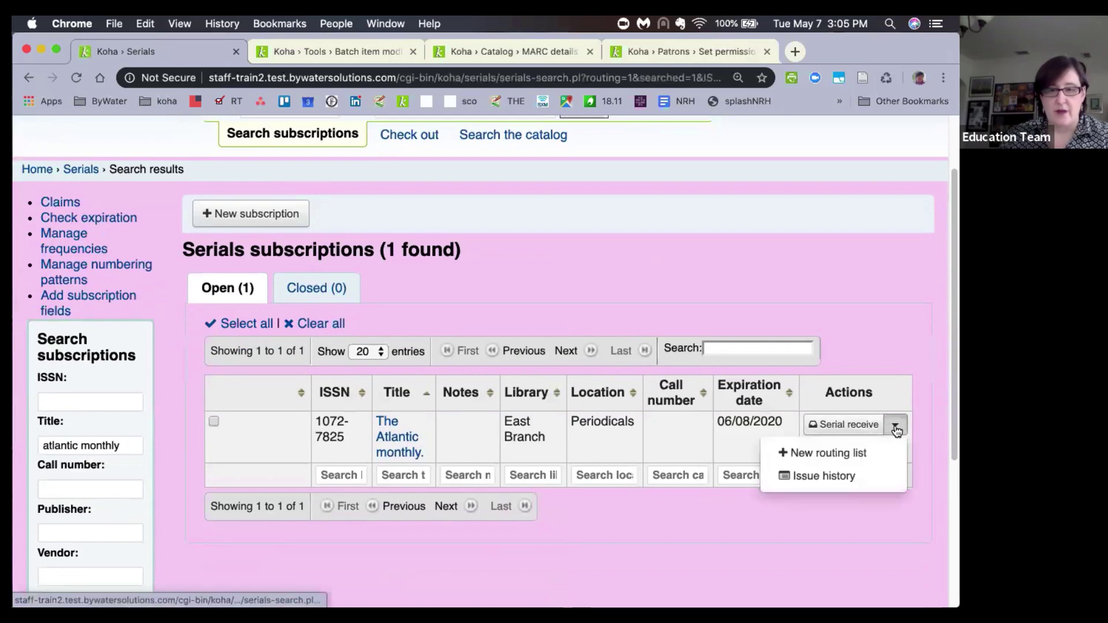
{"action": "left_click", "coordinate": [836, 428]}
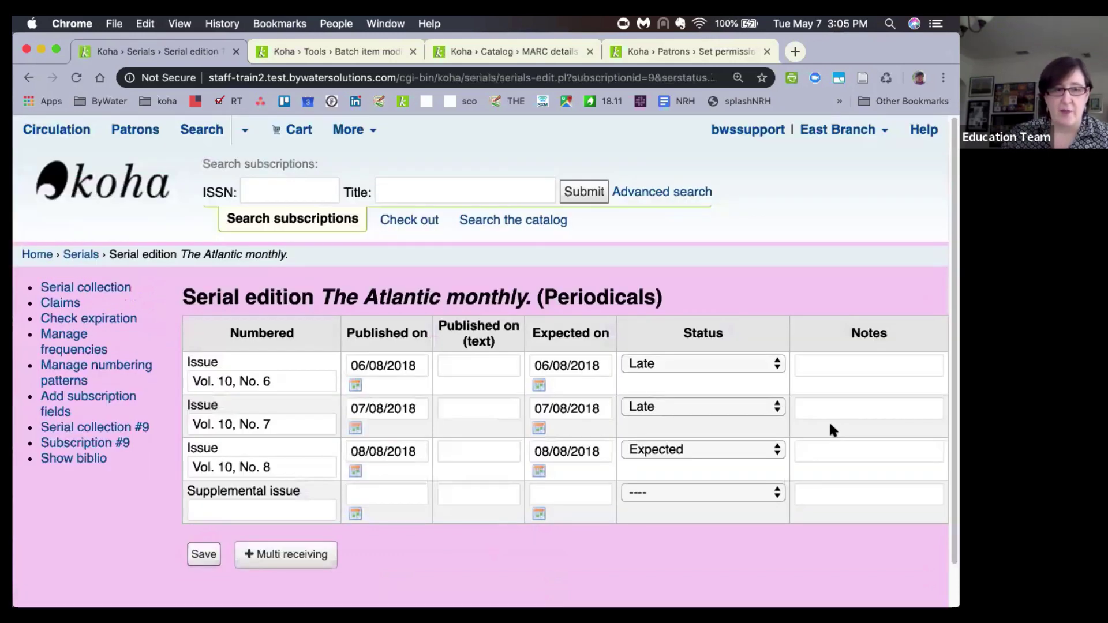
{"action": "scroll", "coordinate": [831, 429], "scroll_direction": "down", "scroll_amount": 2}
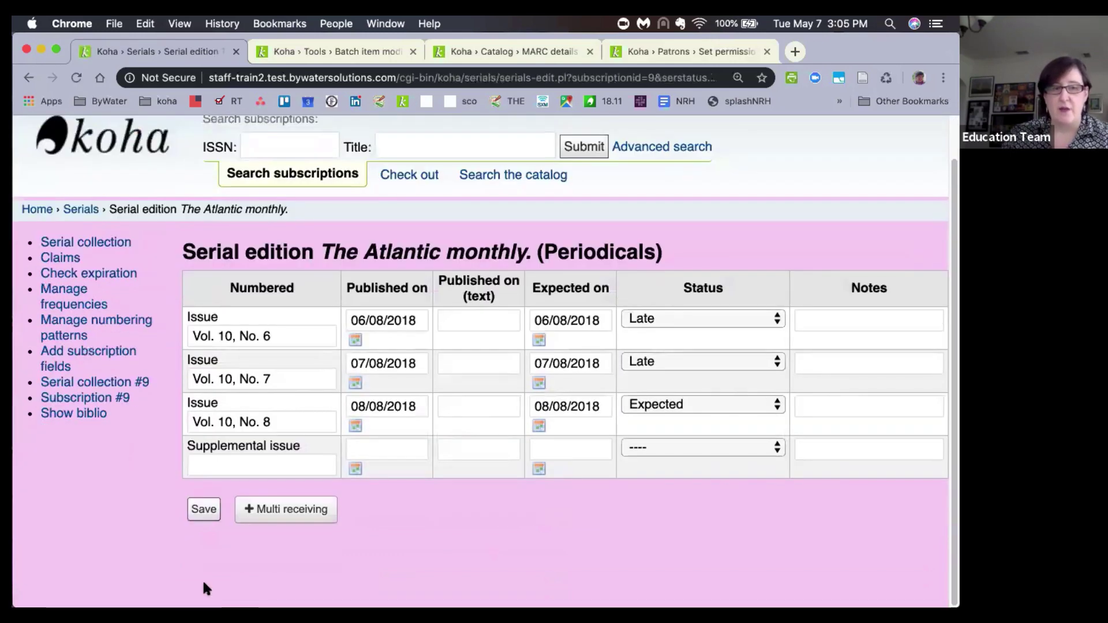
{"action": "left_click", "coordinate": [280, 511]}
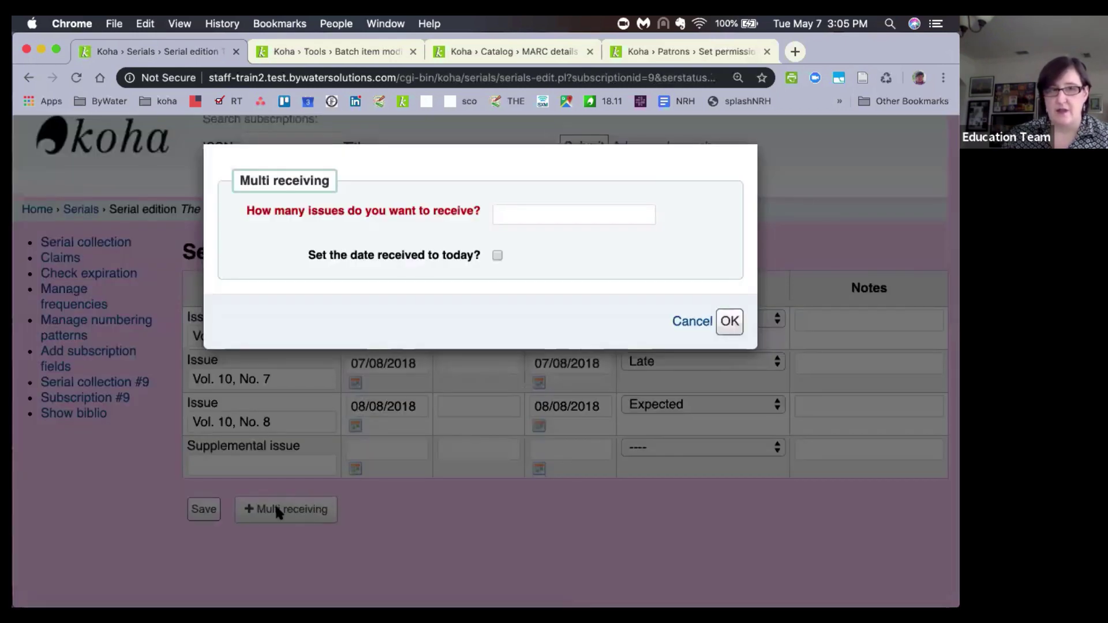
{"action": "left_click", "coordinate": [478, 215]}
{"action": "type", "text": "5"}
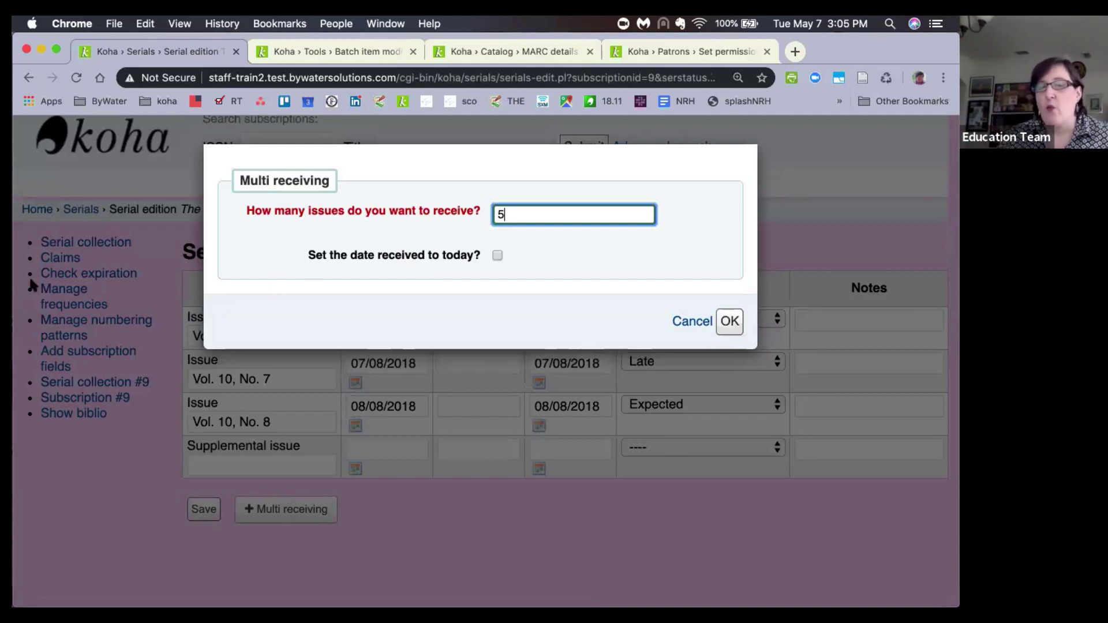
{"action": "left_click", "coordinate": [496, 258]}
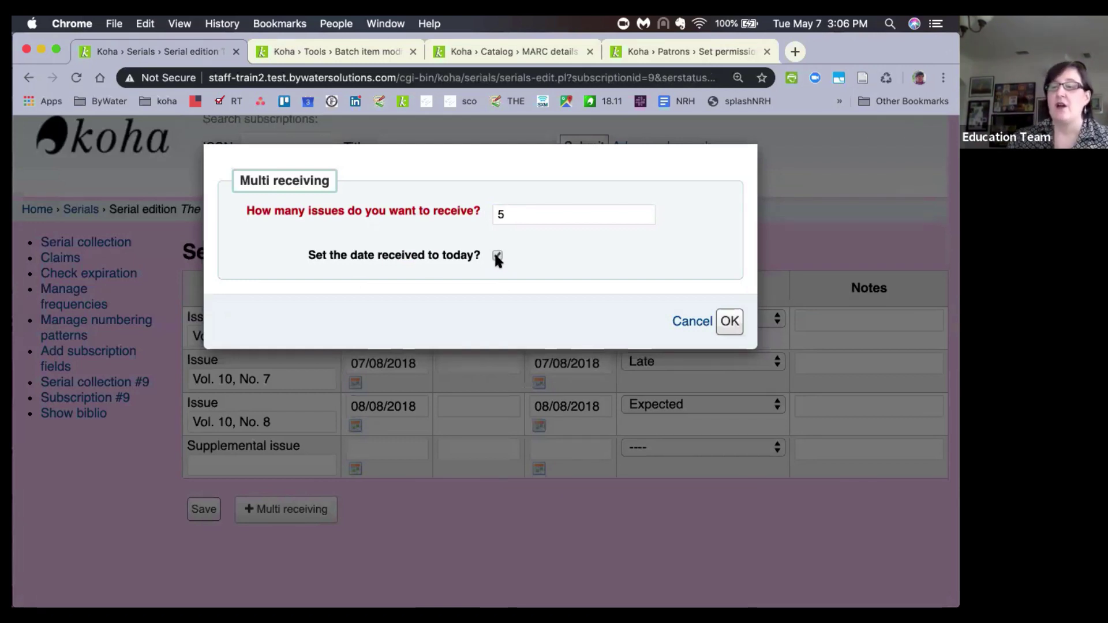
{"action": "left_click_drag", "start_coordinate": [502, 214], "coordinate": [493, 215]}
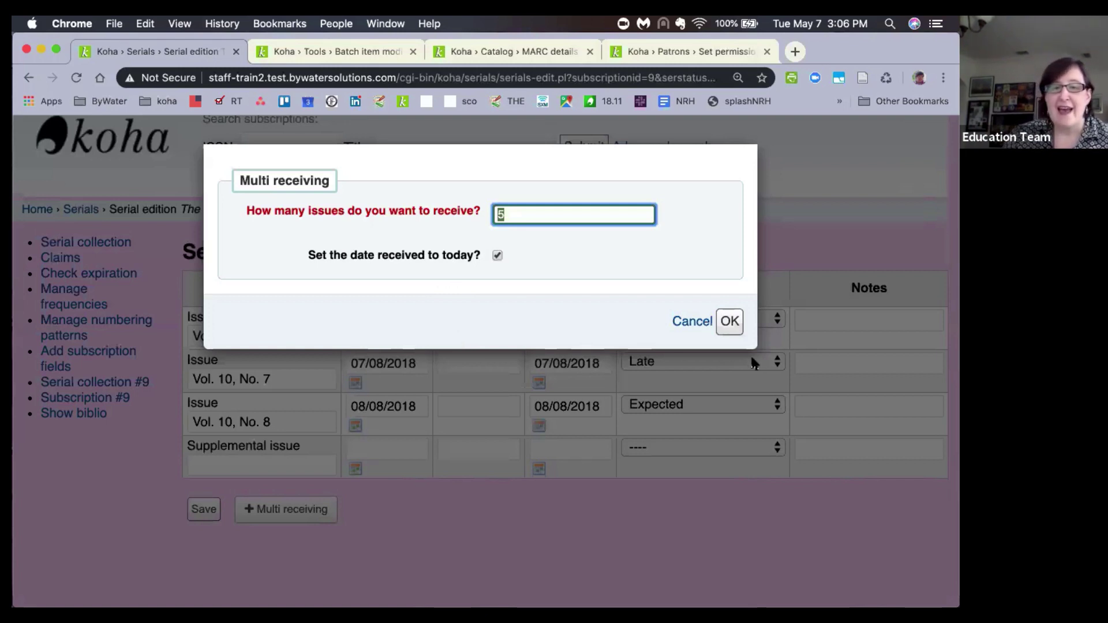
{"action": "left_click", "coordinate": [691, 322]}
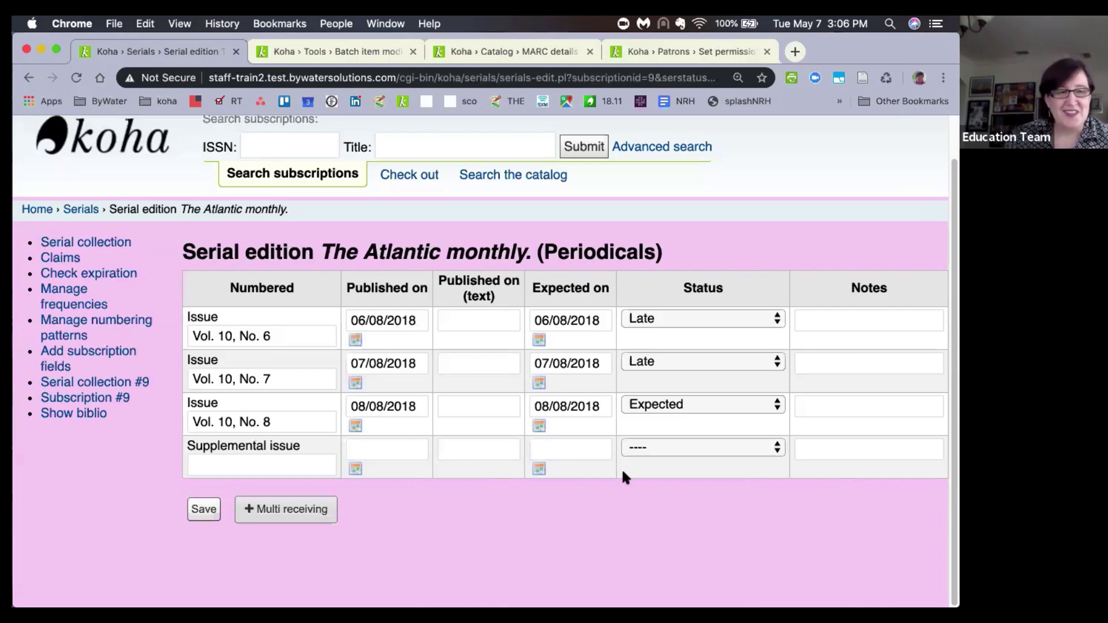
{"action": "left_click", "coordinate": [27, 215]}
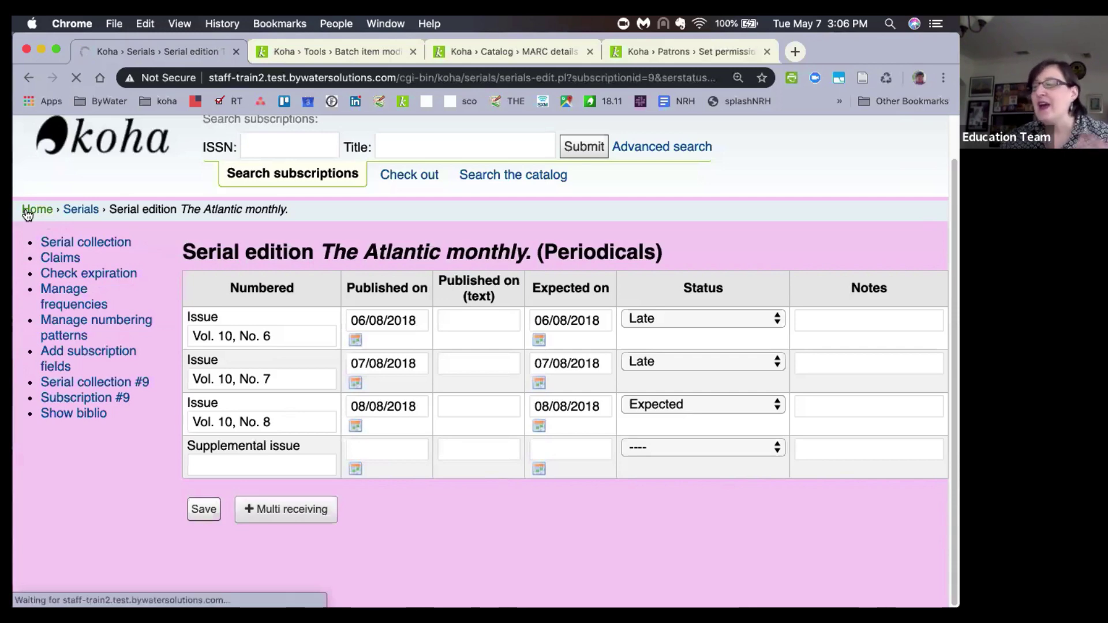